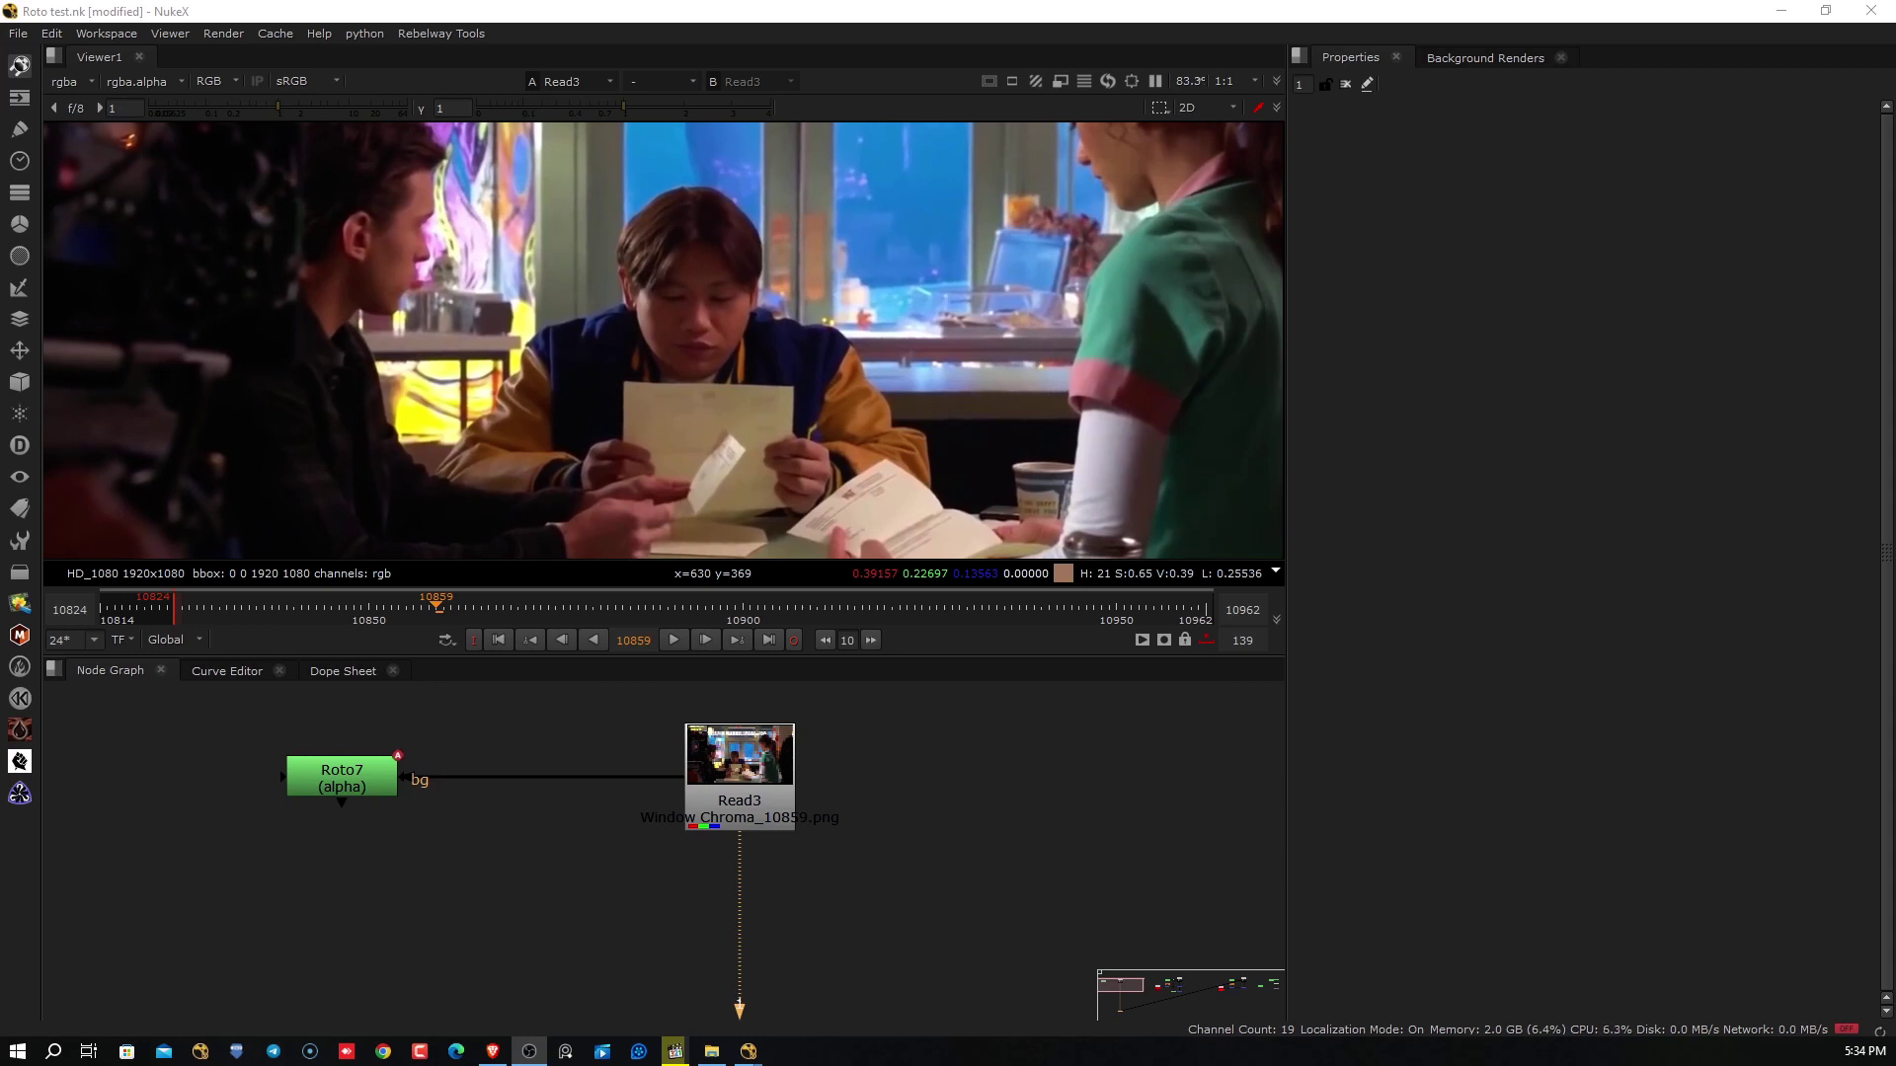
# Play part of the rotoscoping showreel, pause it at the outlines and shapes shot, and return to Nuke
pyautogui.click(529, 1051)
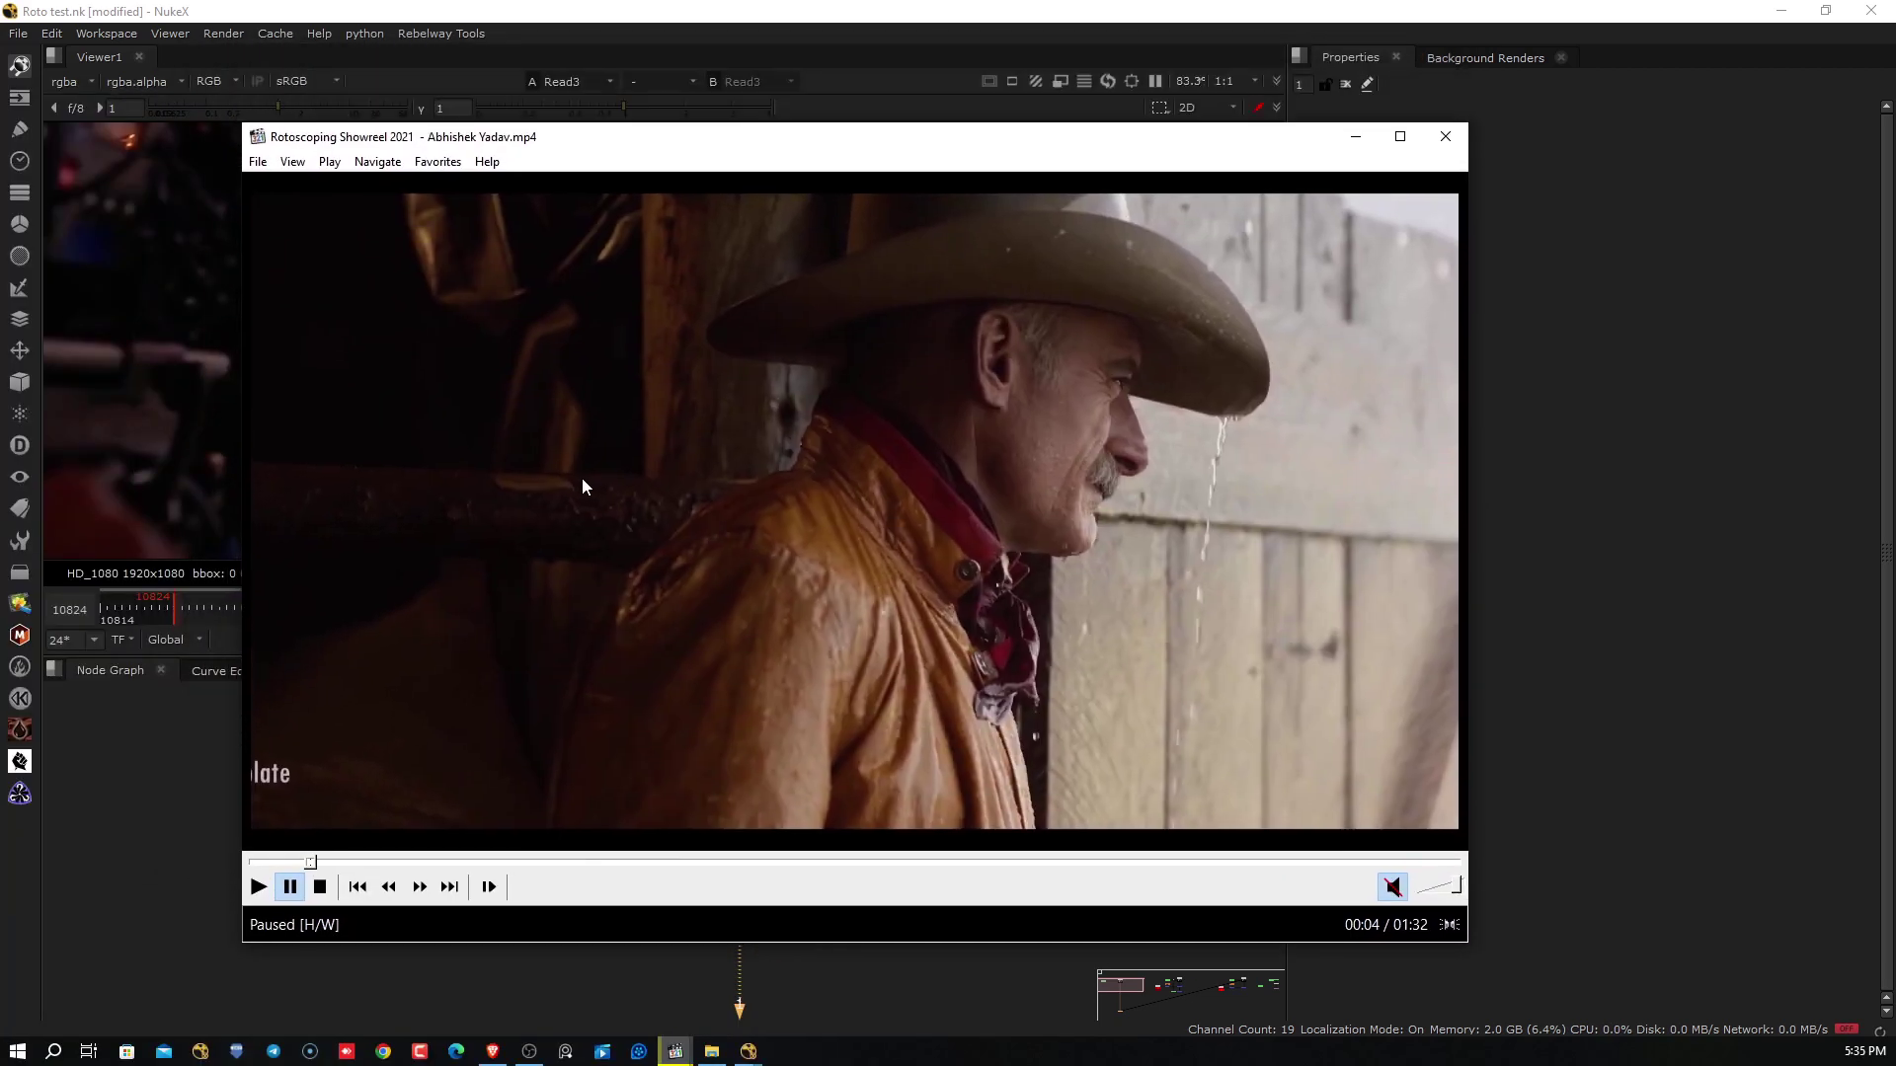
pyautogui.click(585, 478)
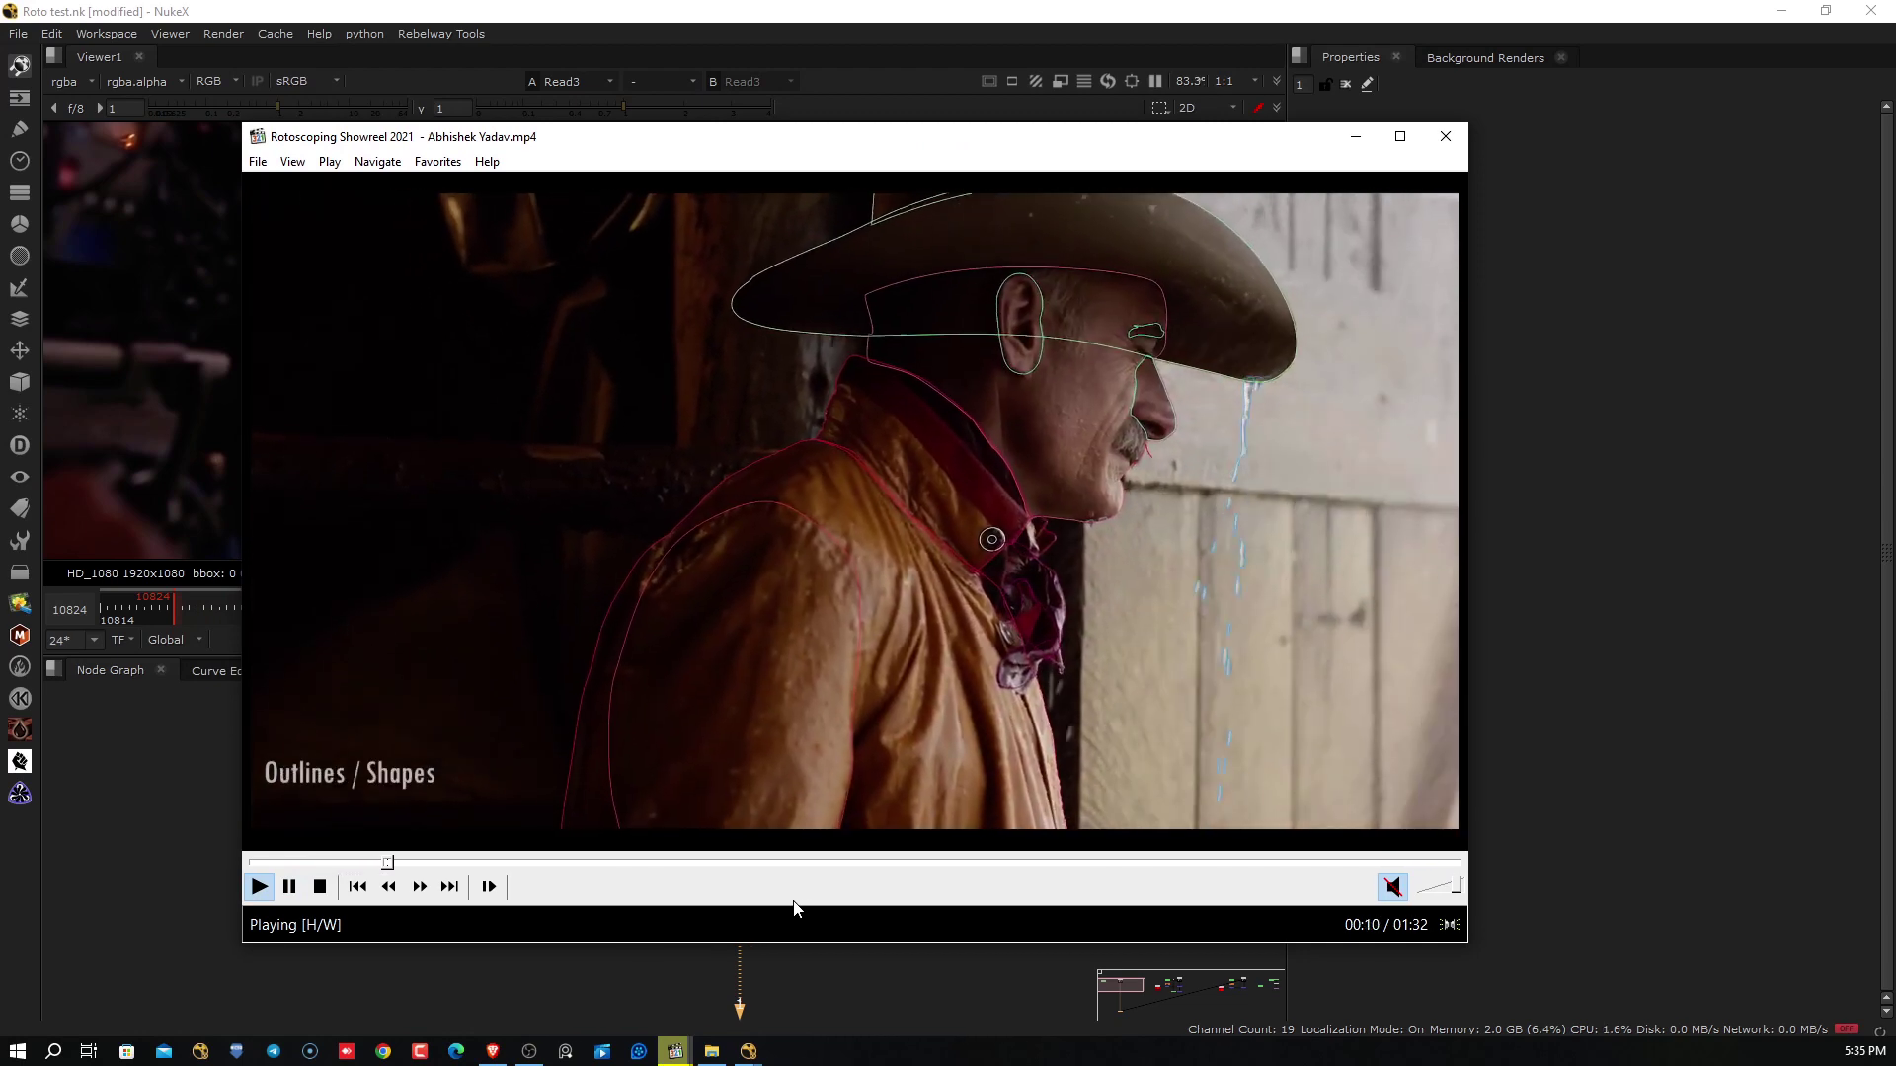
pyautogui.click(978, 393)
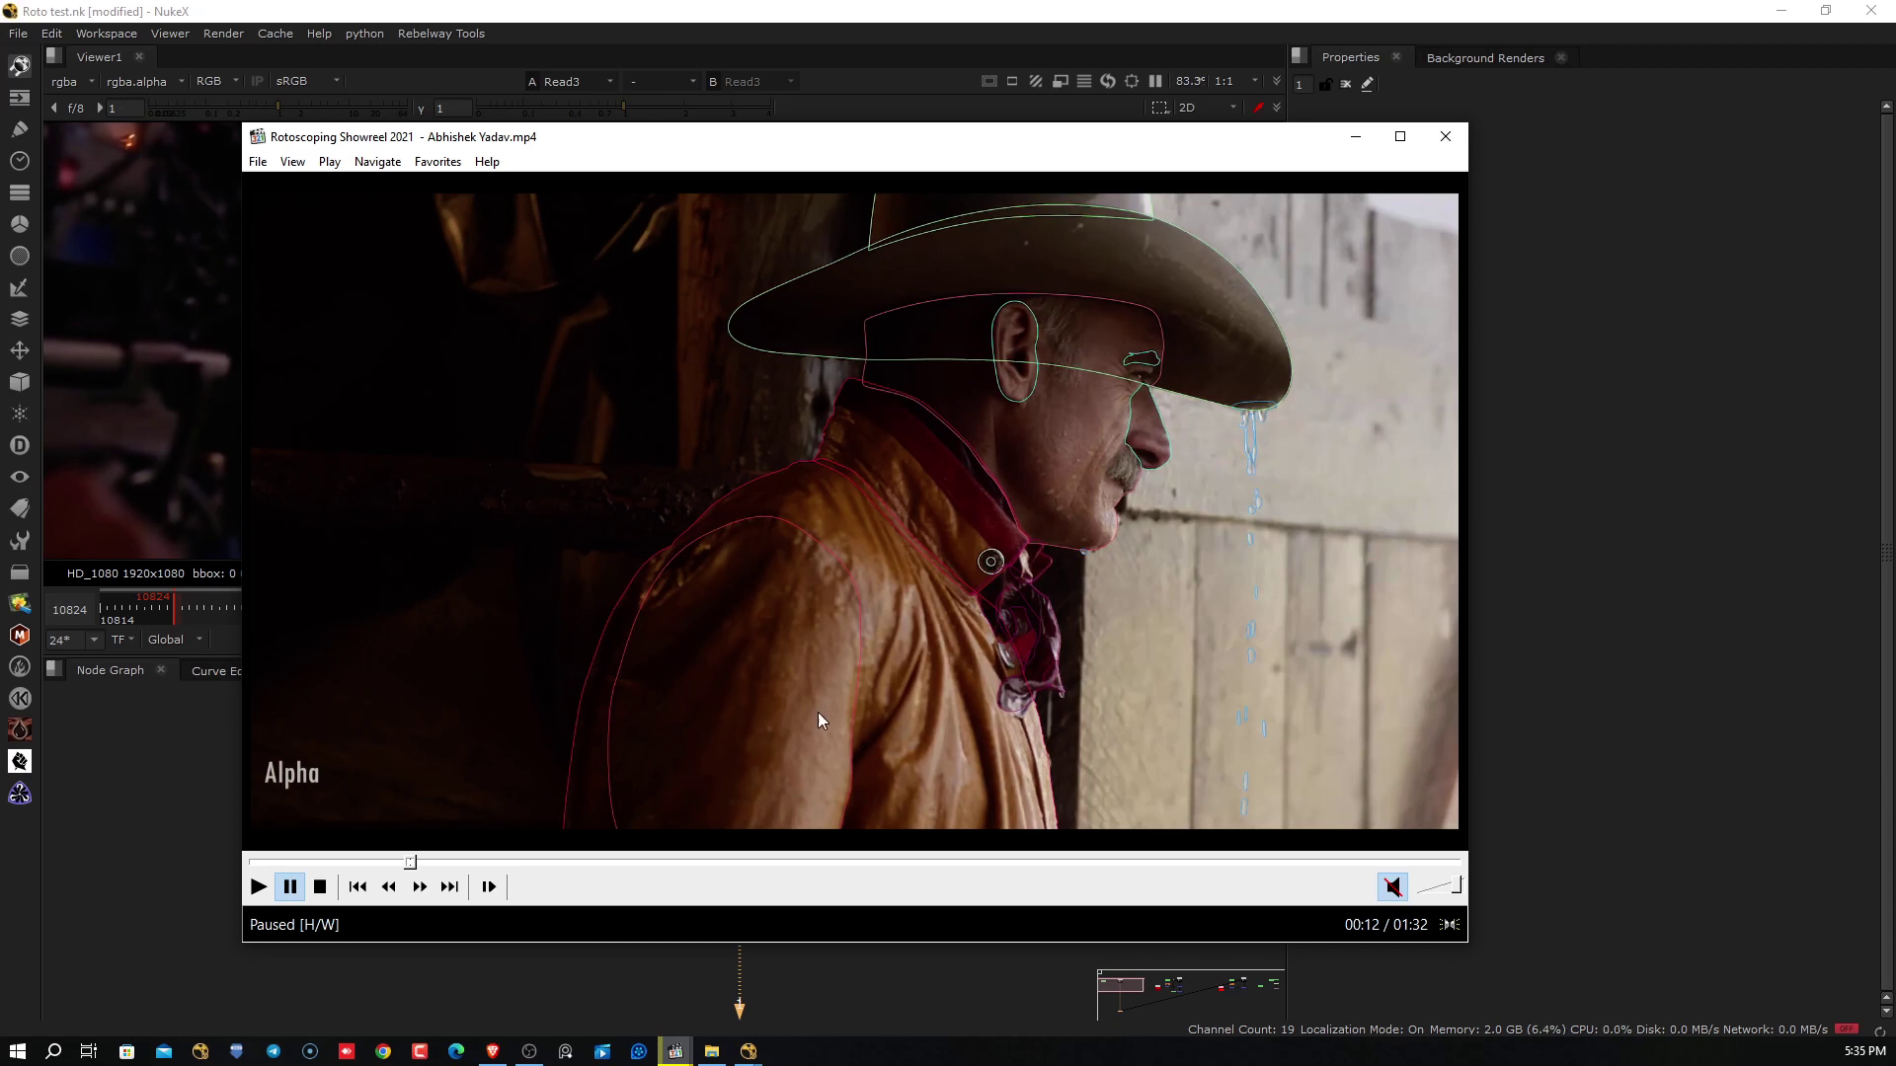
pyautogui.click(1360, 136)
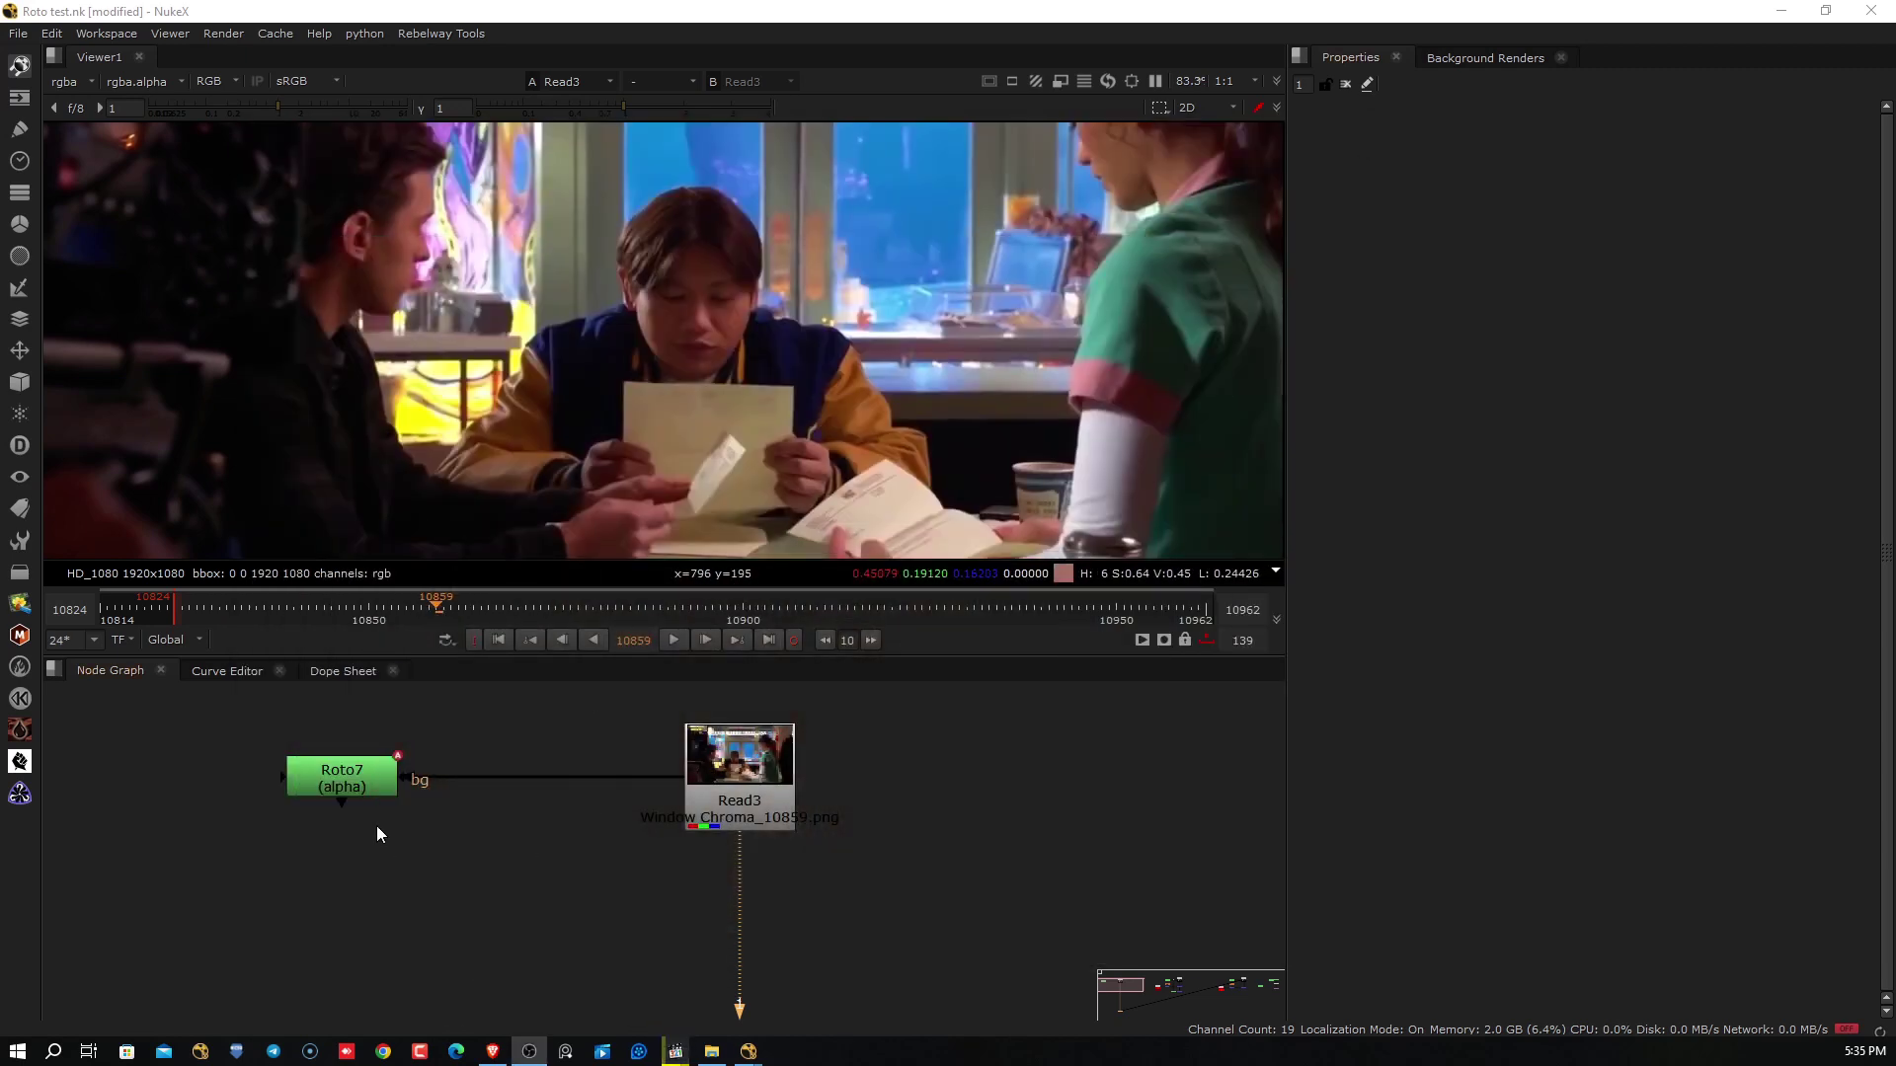
# Open the Roto7 node's properties and move the playhead to frame 10907
pyautogui.click(391, 785)
pyautogui.doubleClick(391, 785)
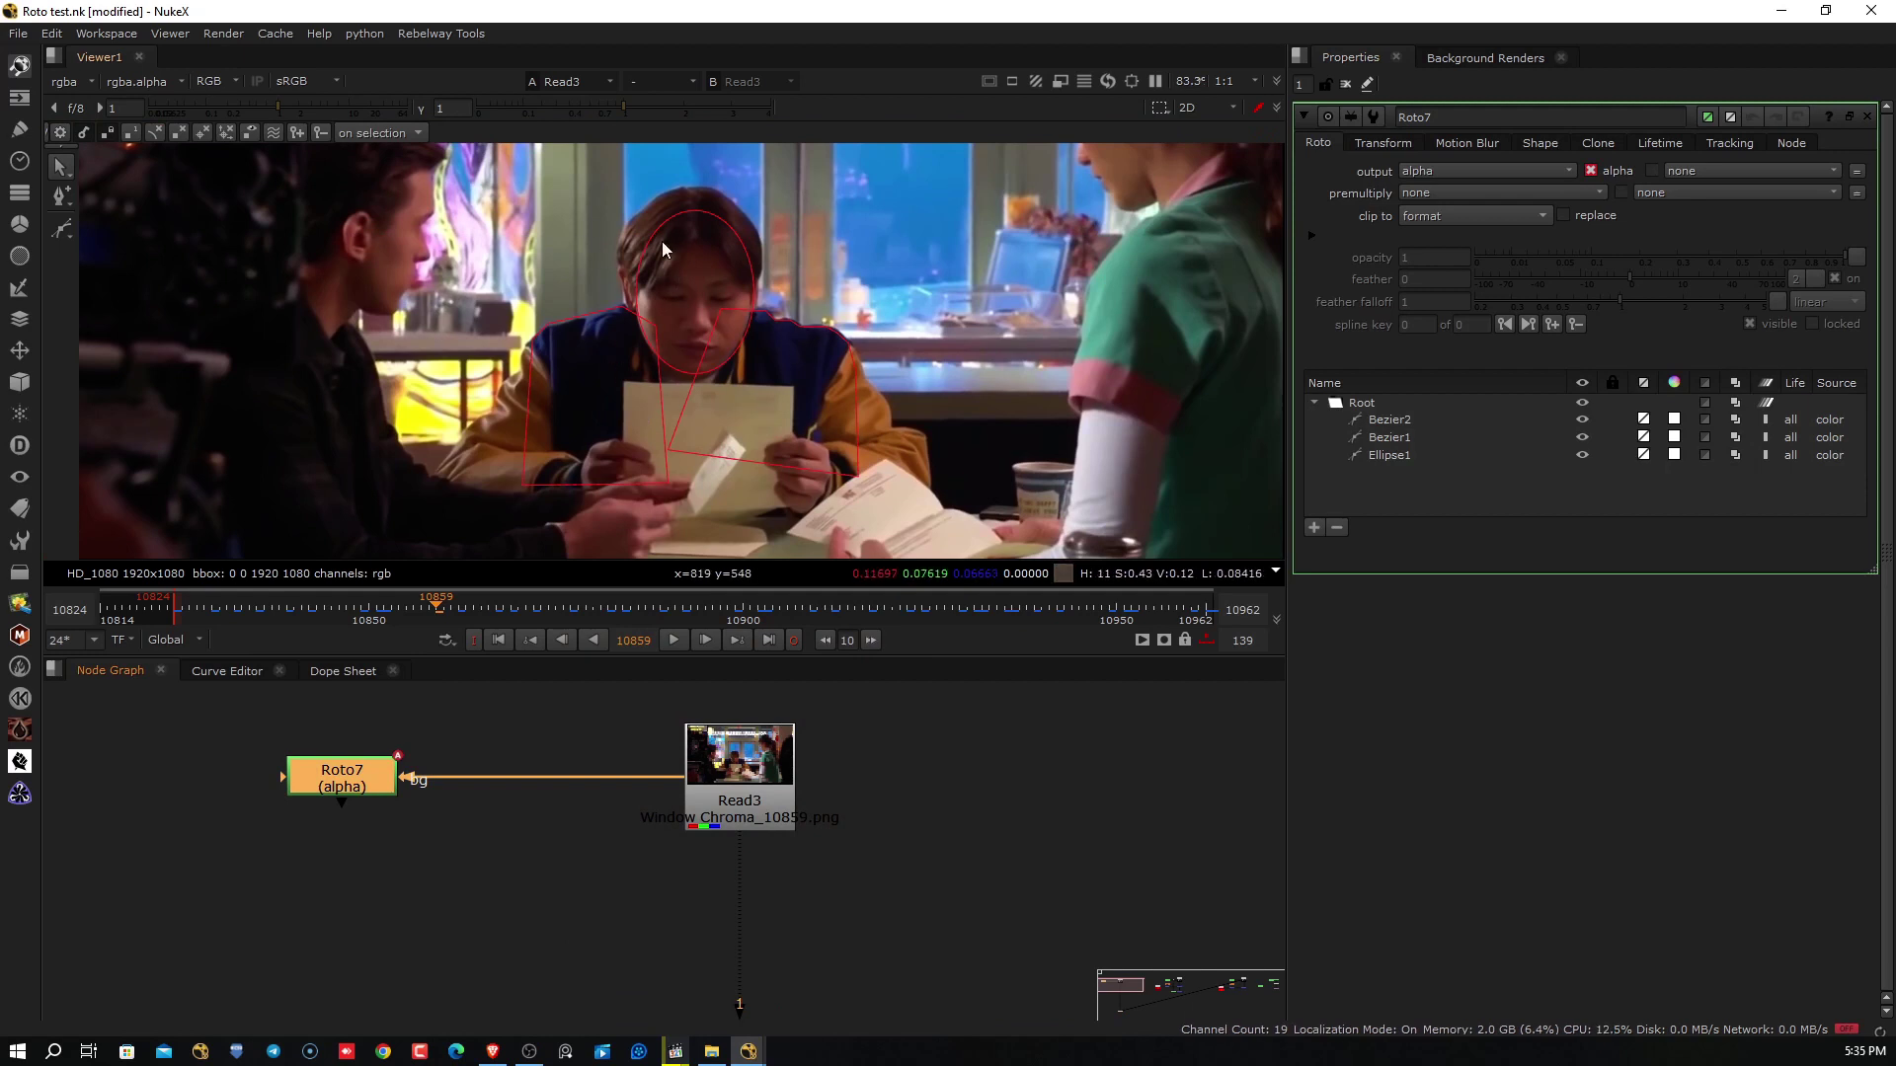
pyautogui.moveTo(435, 606); pyautogui.dragTo(800, 569)
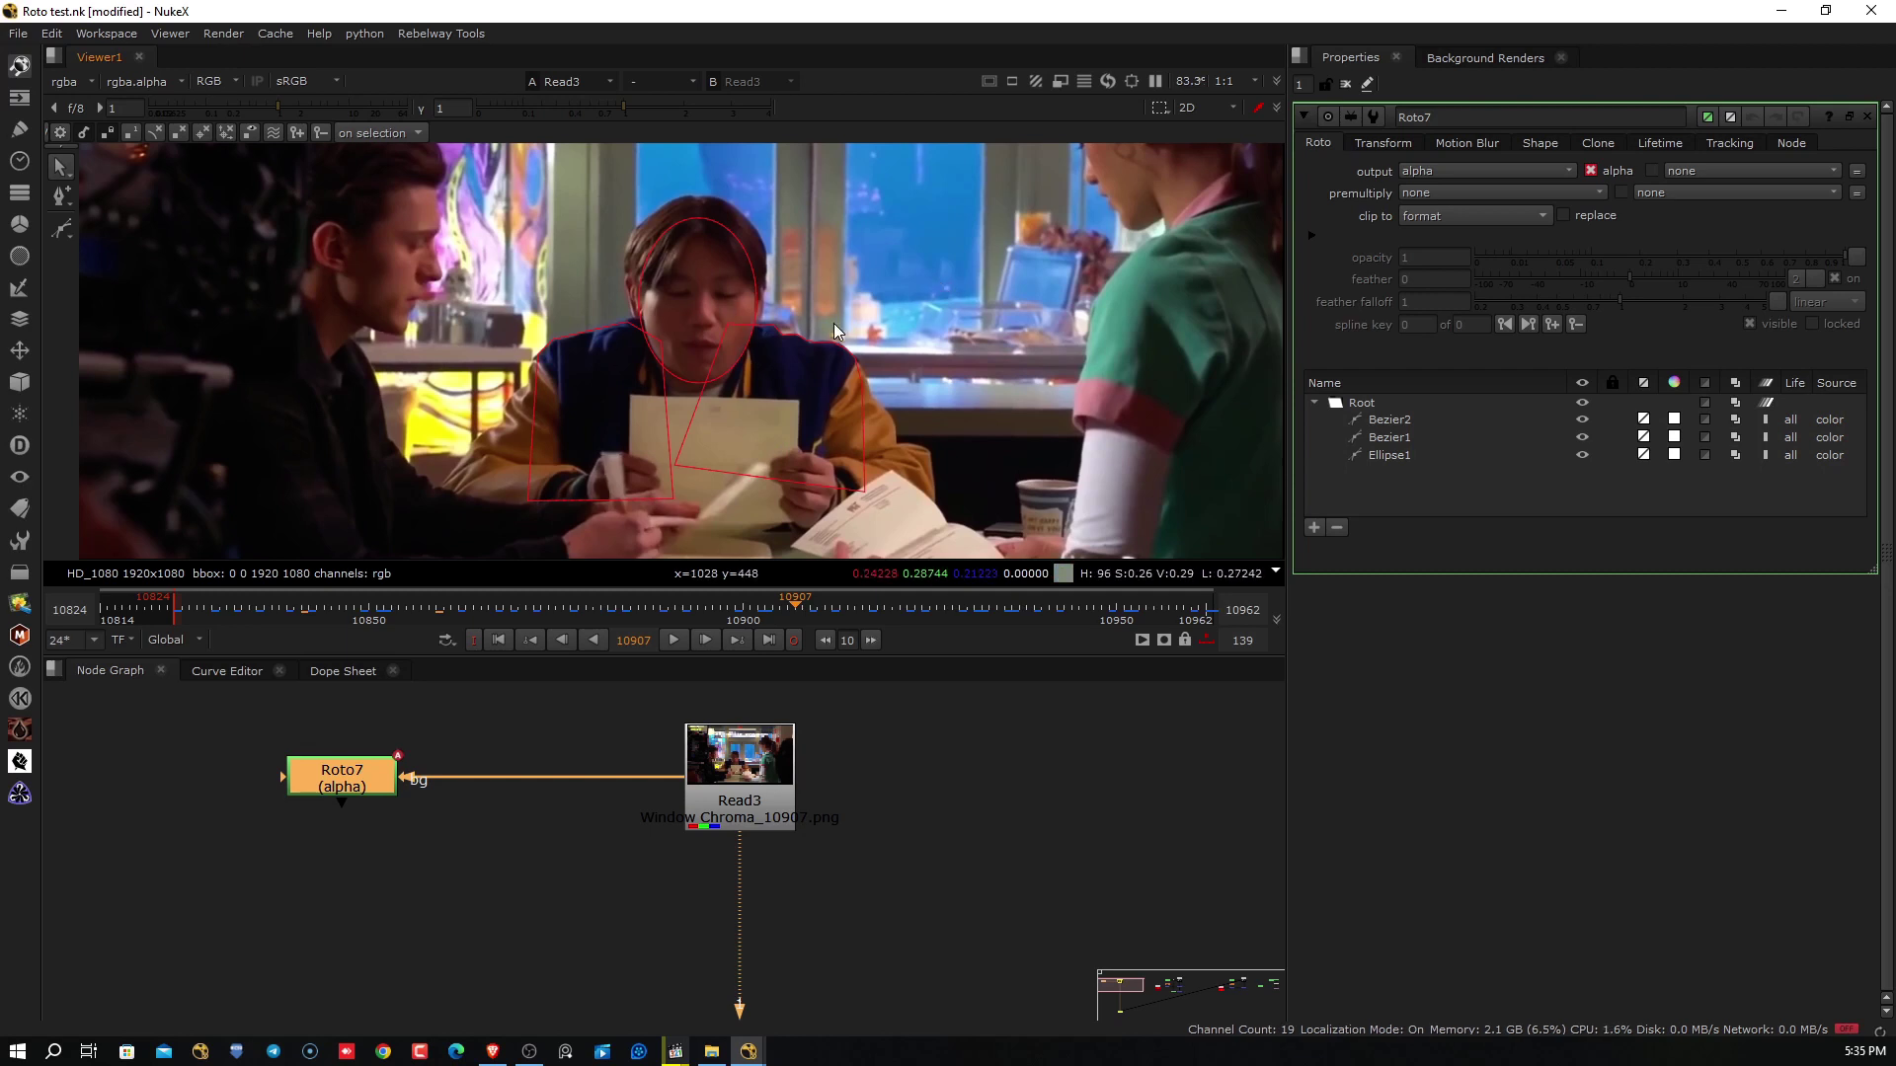
# Show Roto7 in the viewer and compare its alpha channel with the colour image
pyautogui.press('a')
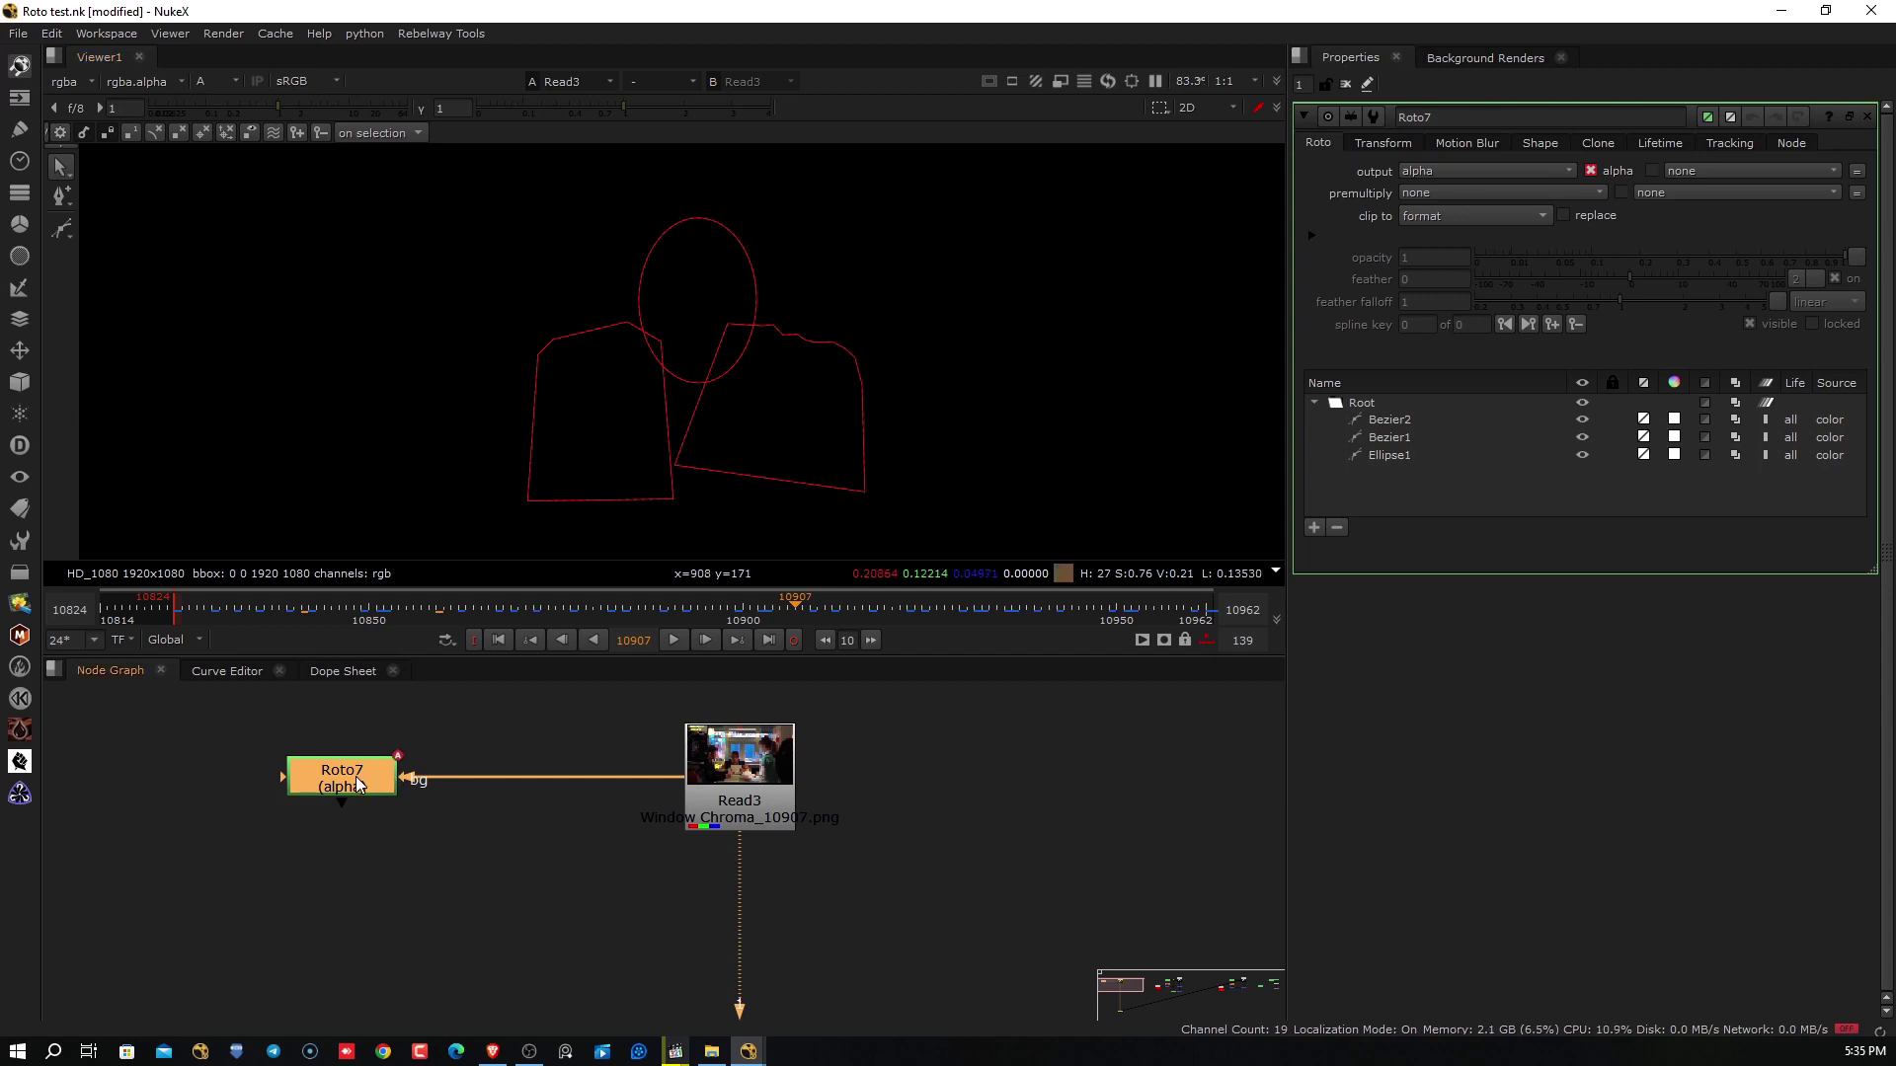
pyautogui.press('1')
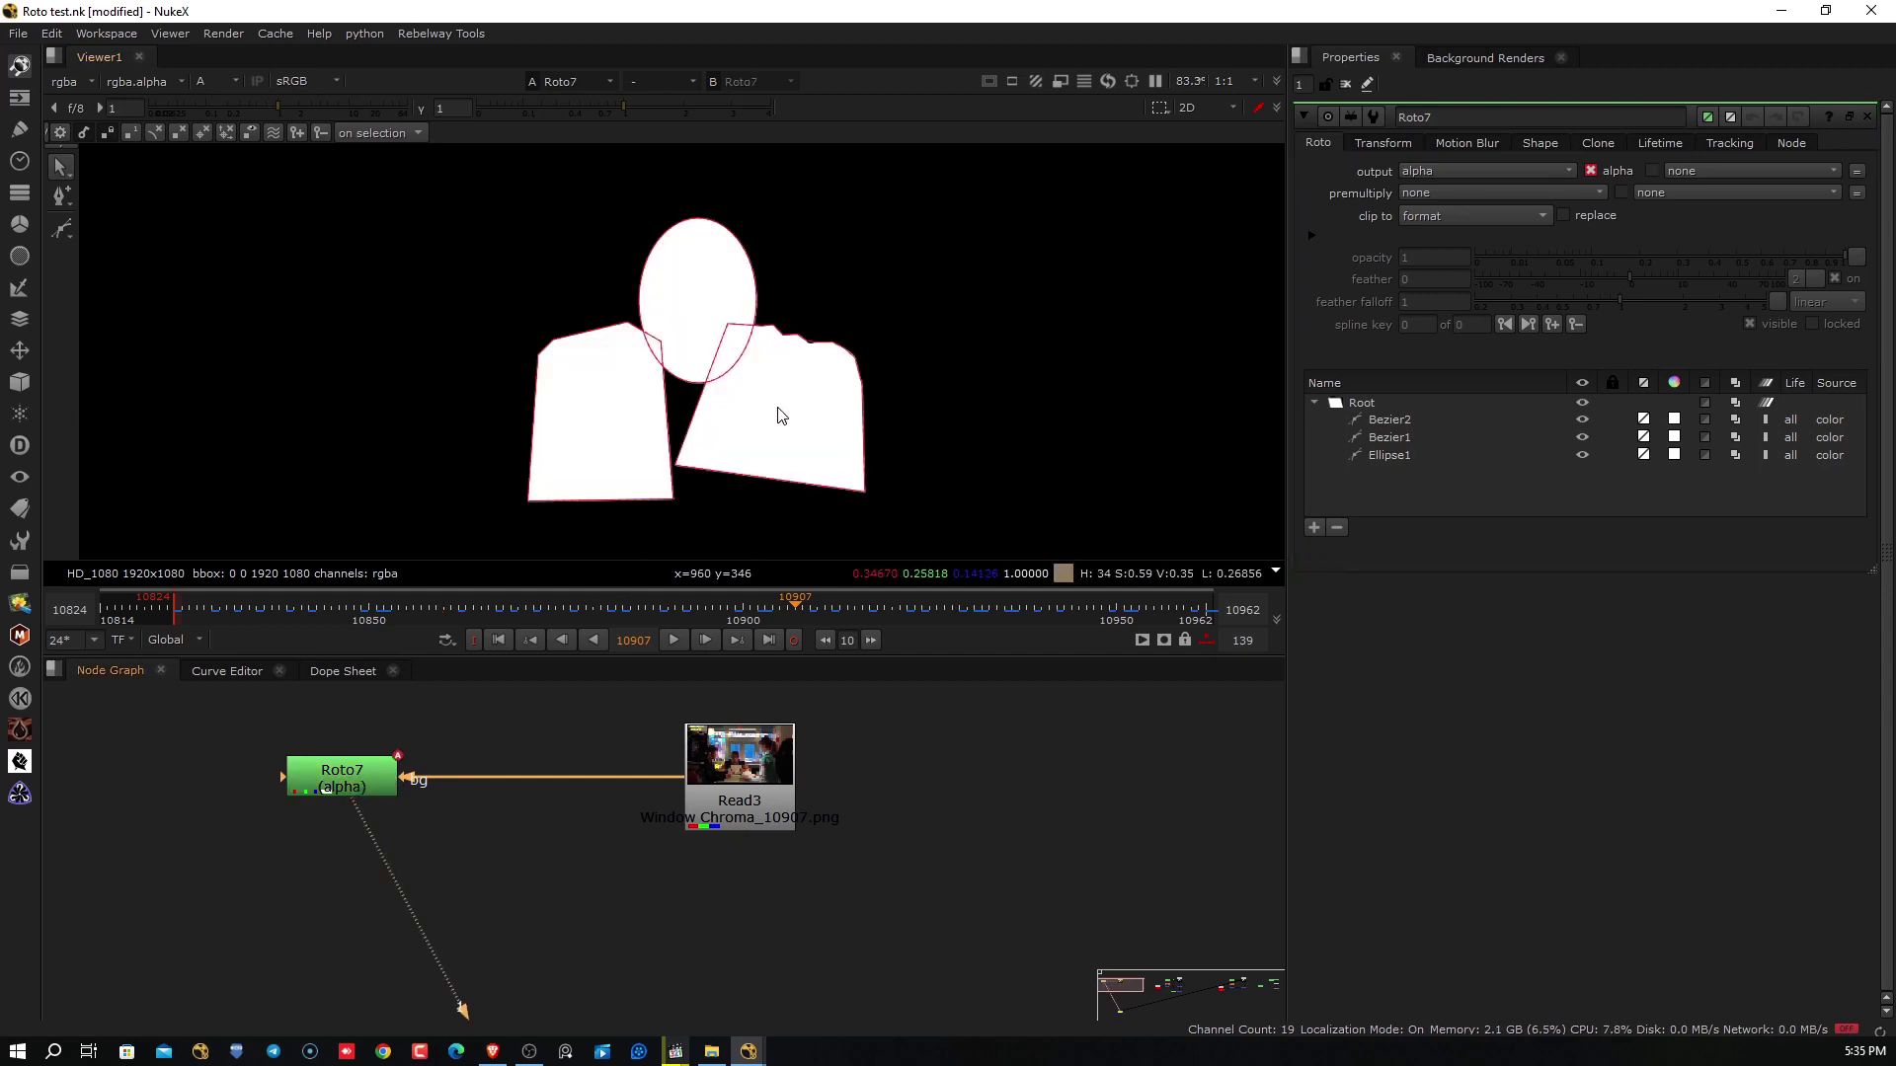
pyautogui.press('a')
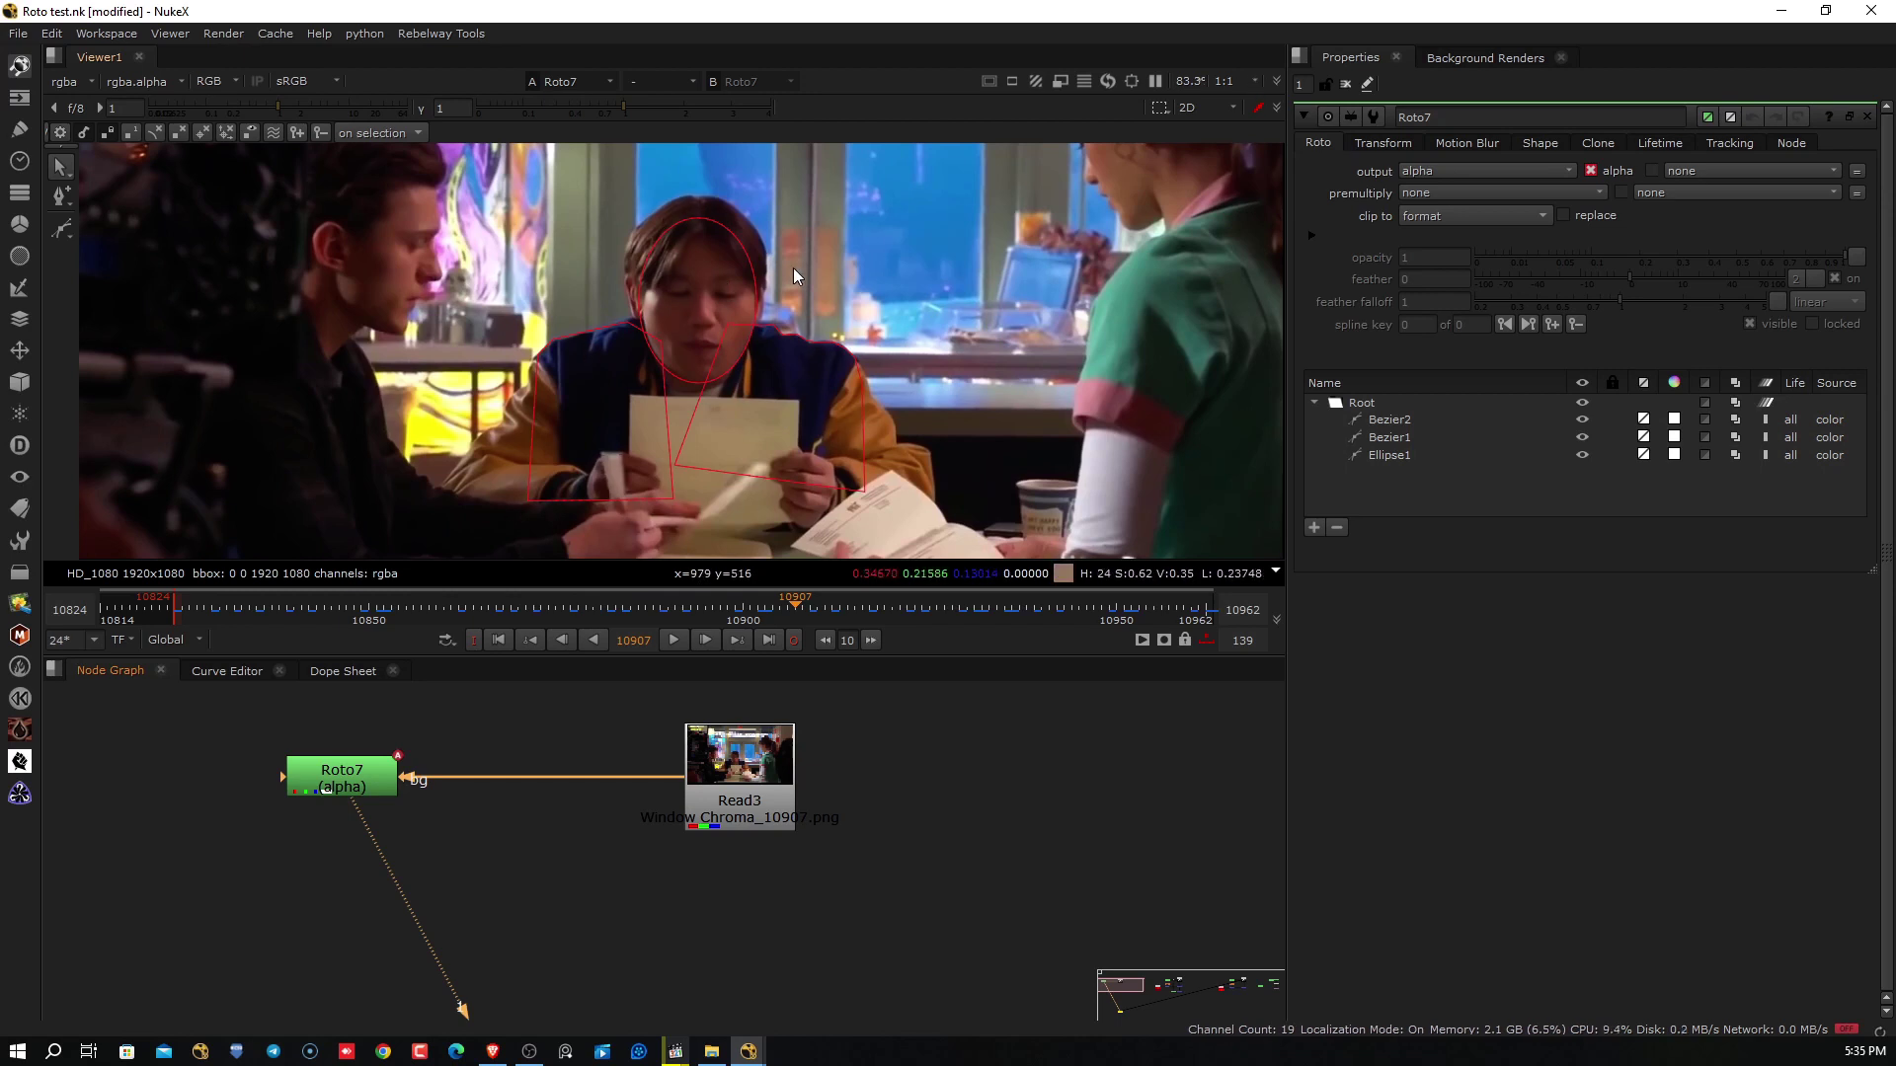
pyautogui.press('a')
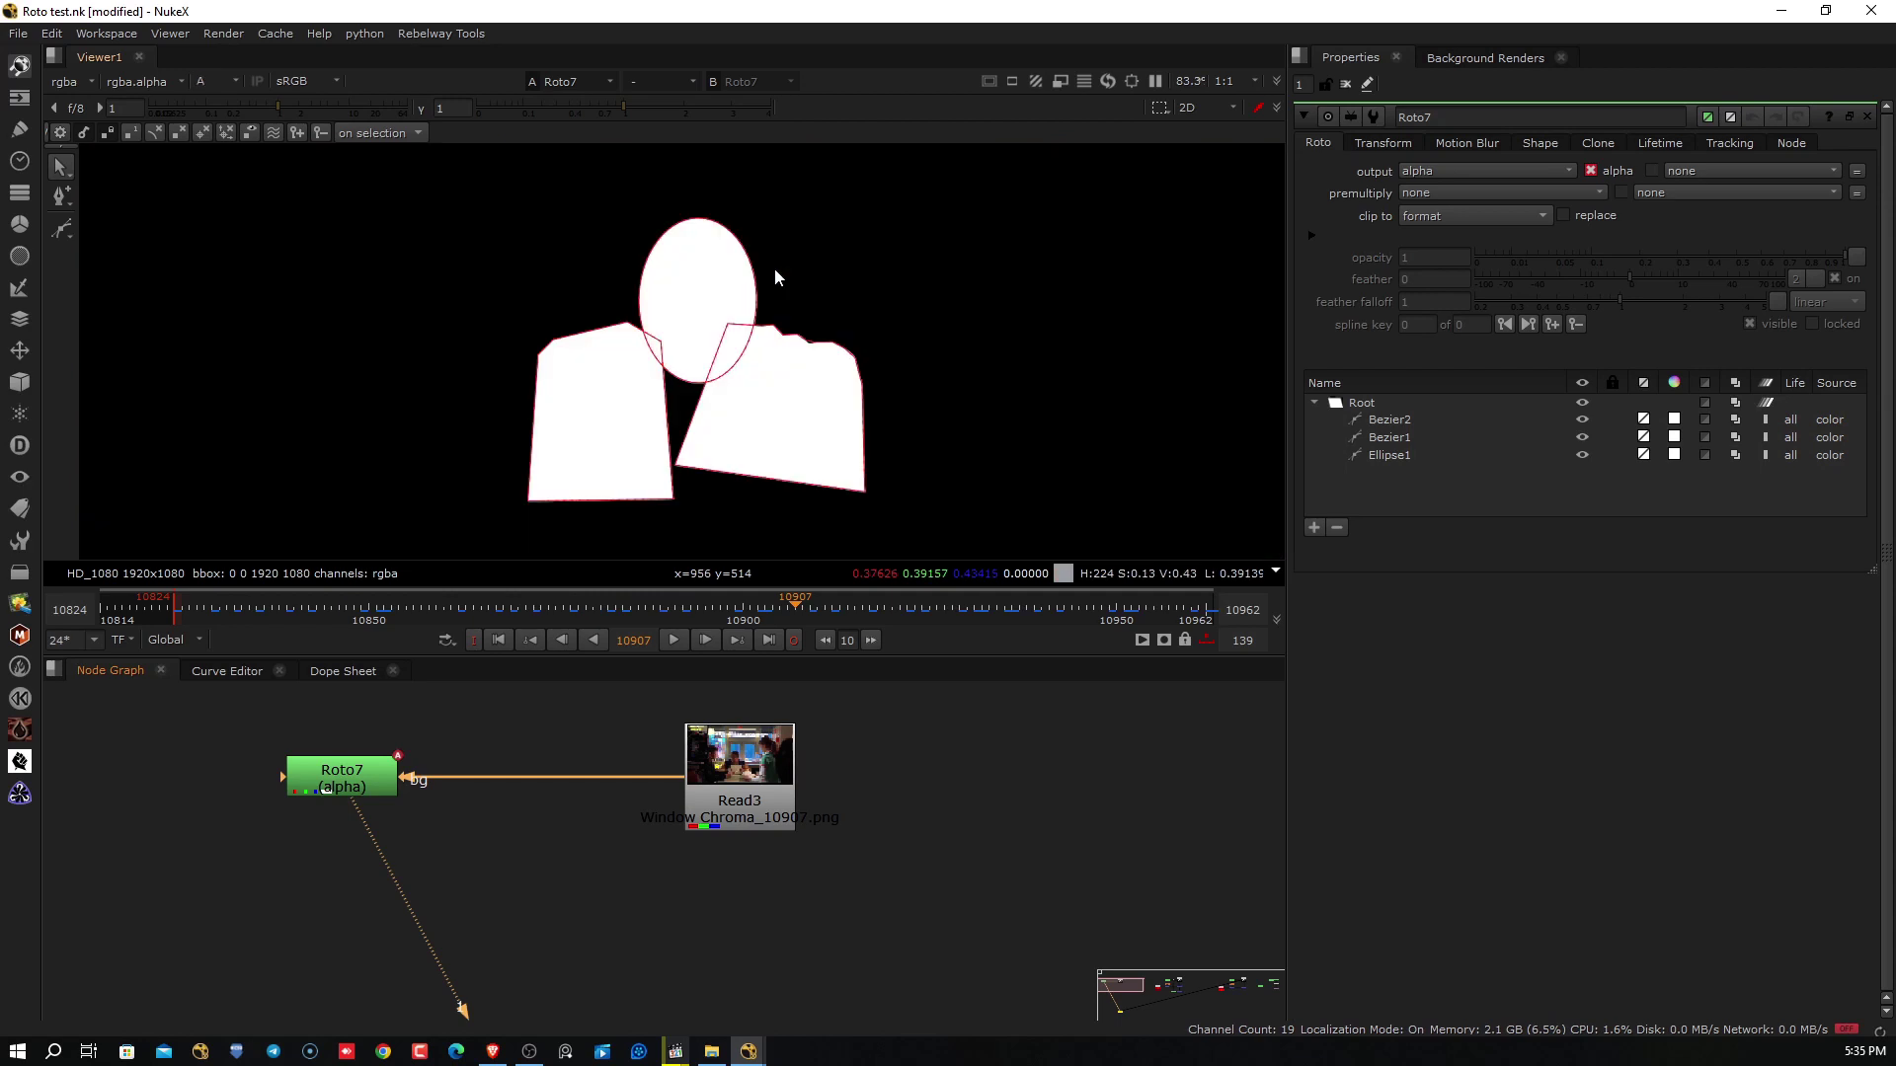
pyautogui.moveTo(681, 328); pyautogui.dragTo(689, 365, button='middle')
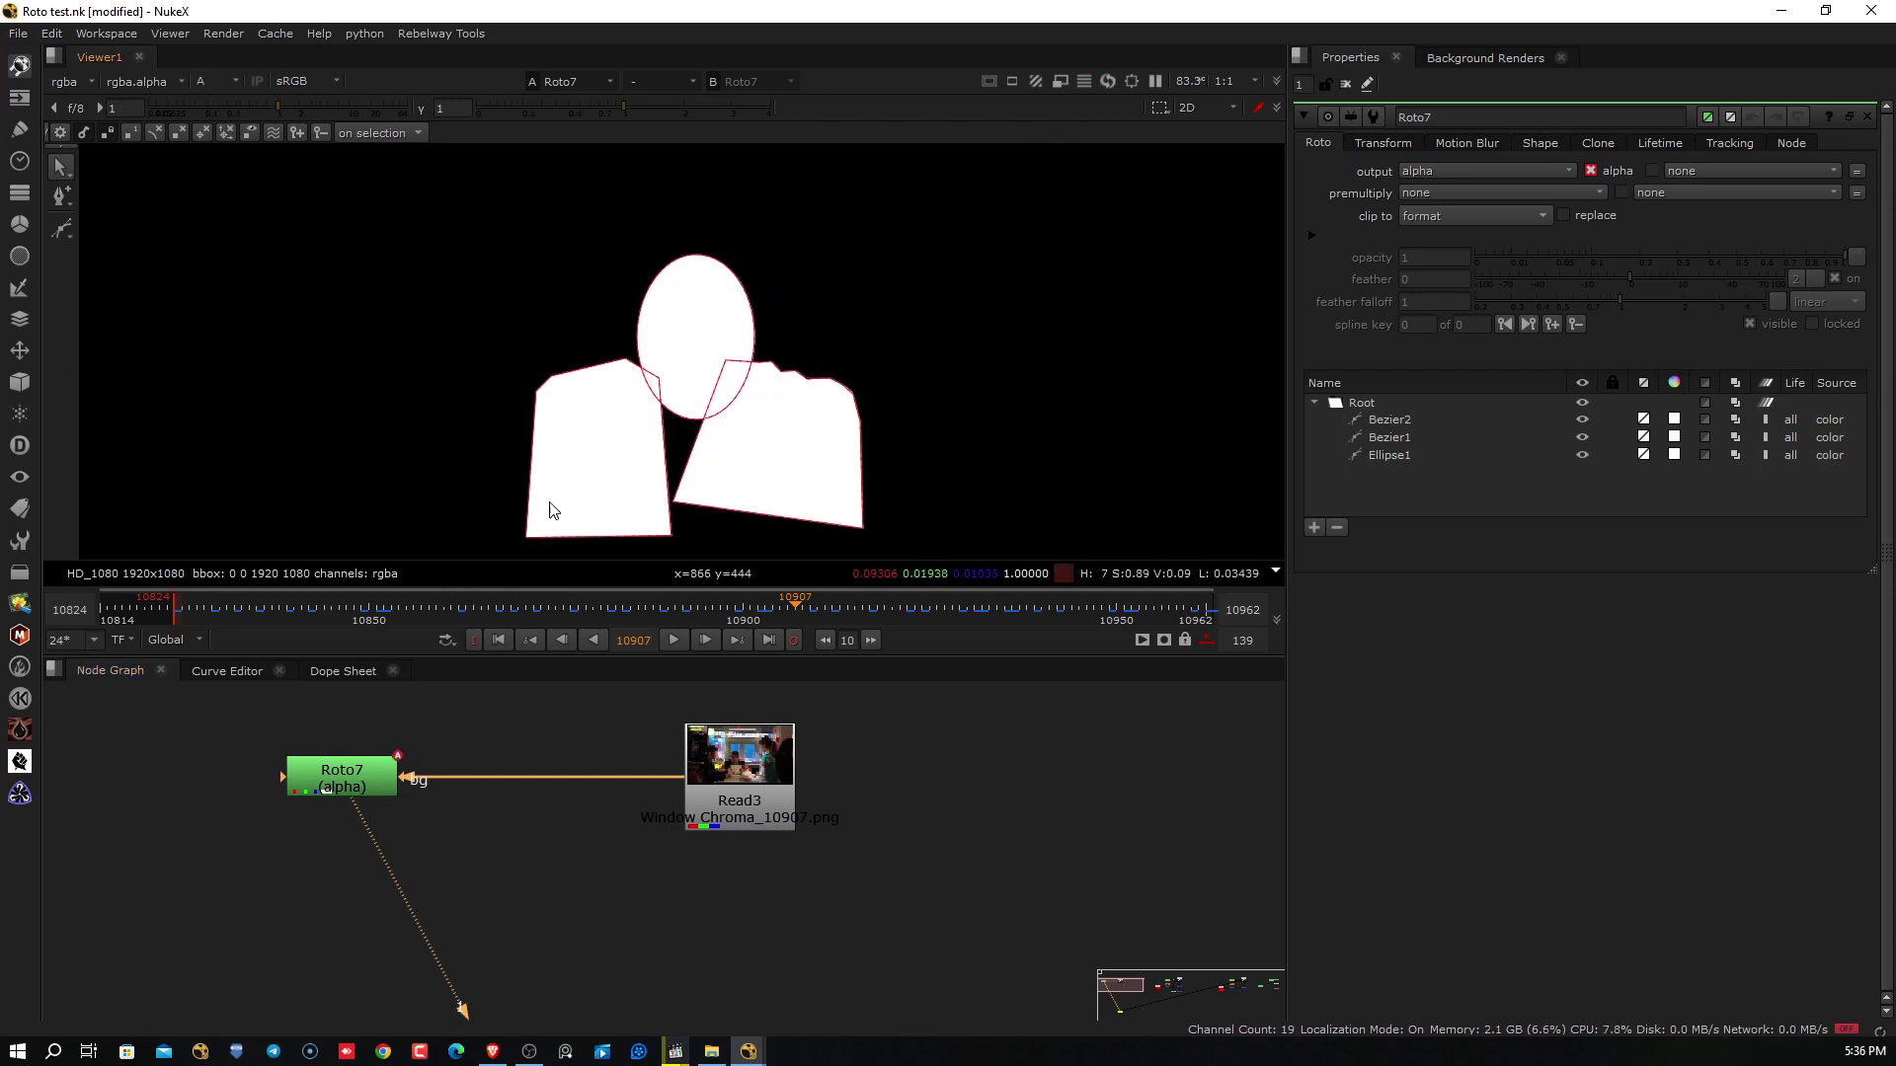
# Set the blending mode of Bezier2, Bezier1 and Ellipse1 to difference
pyautogui.moveTo(1370, 474); pyautogui.dragTo(1390, 423)
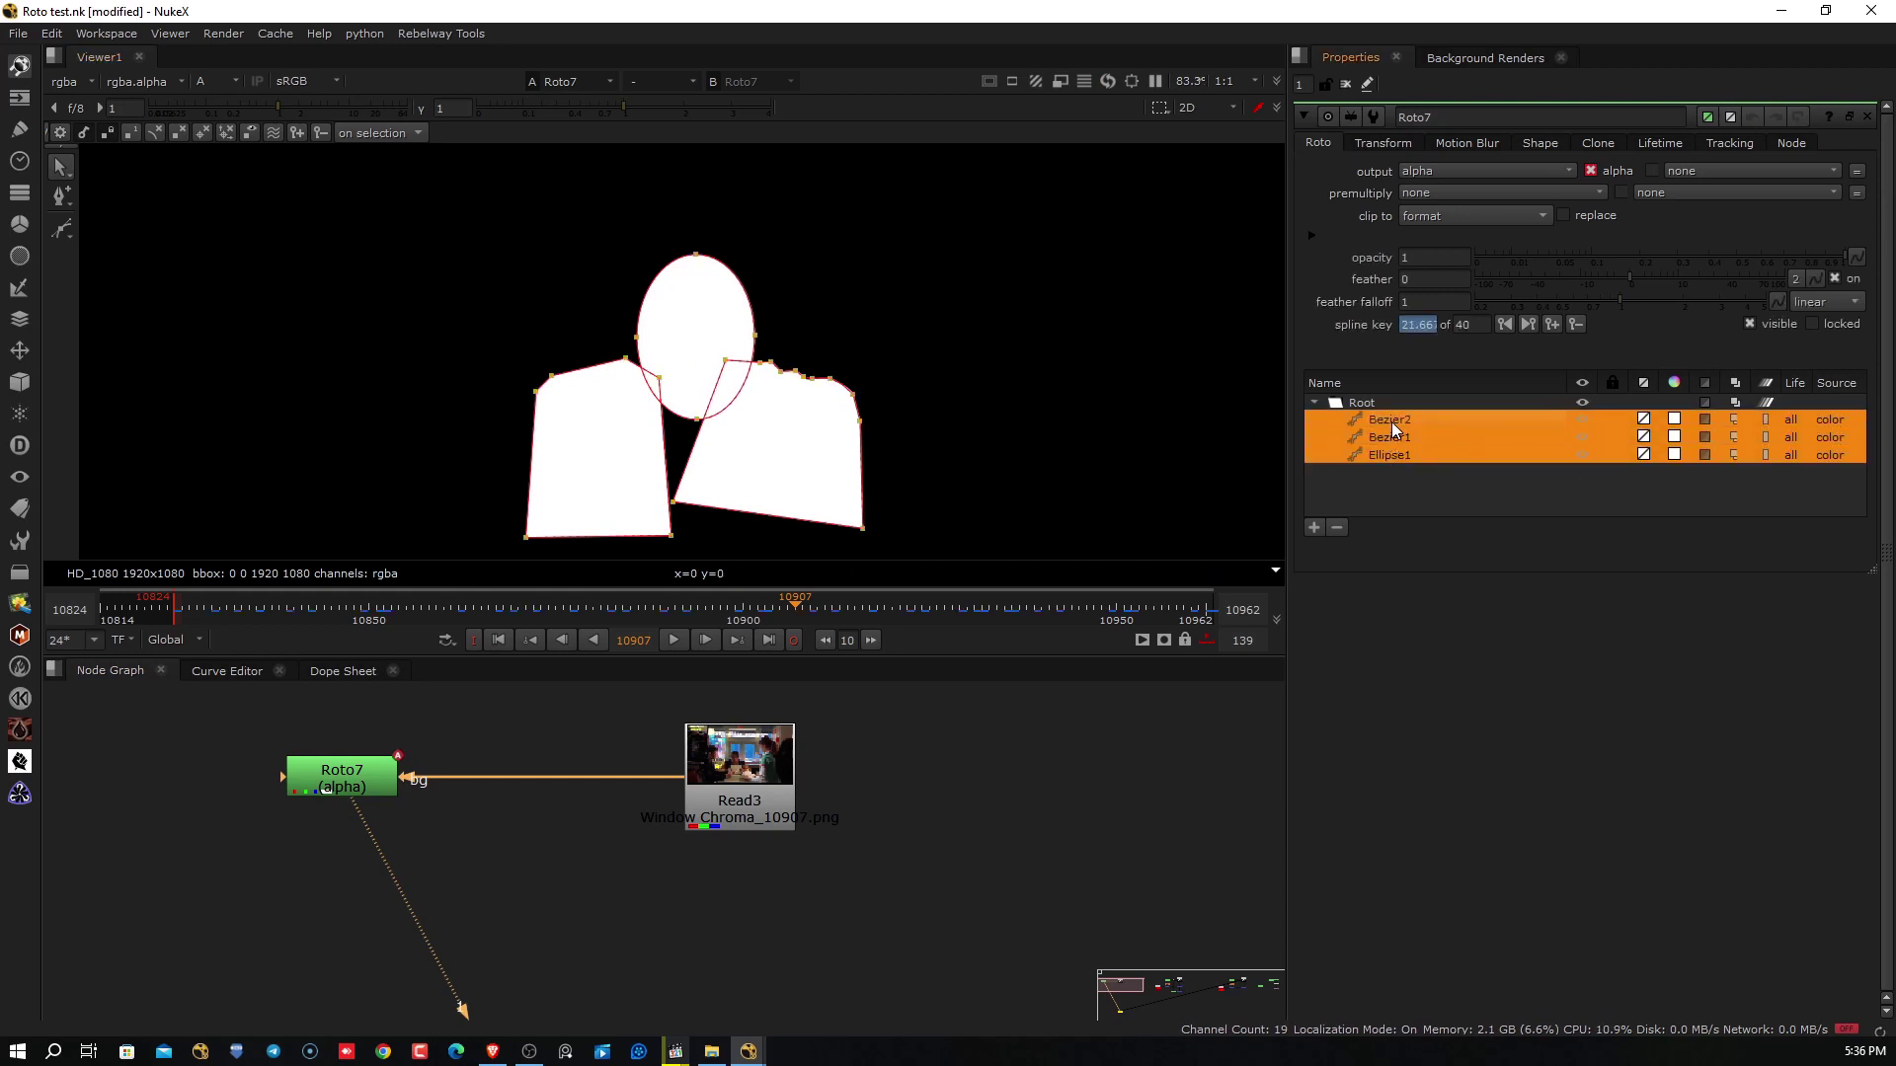
pyautogui.click(1734, 454)
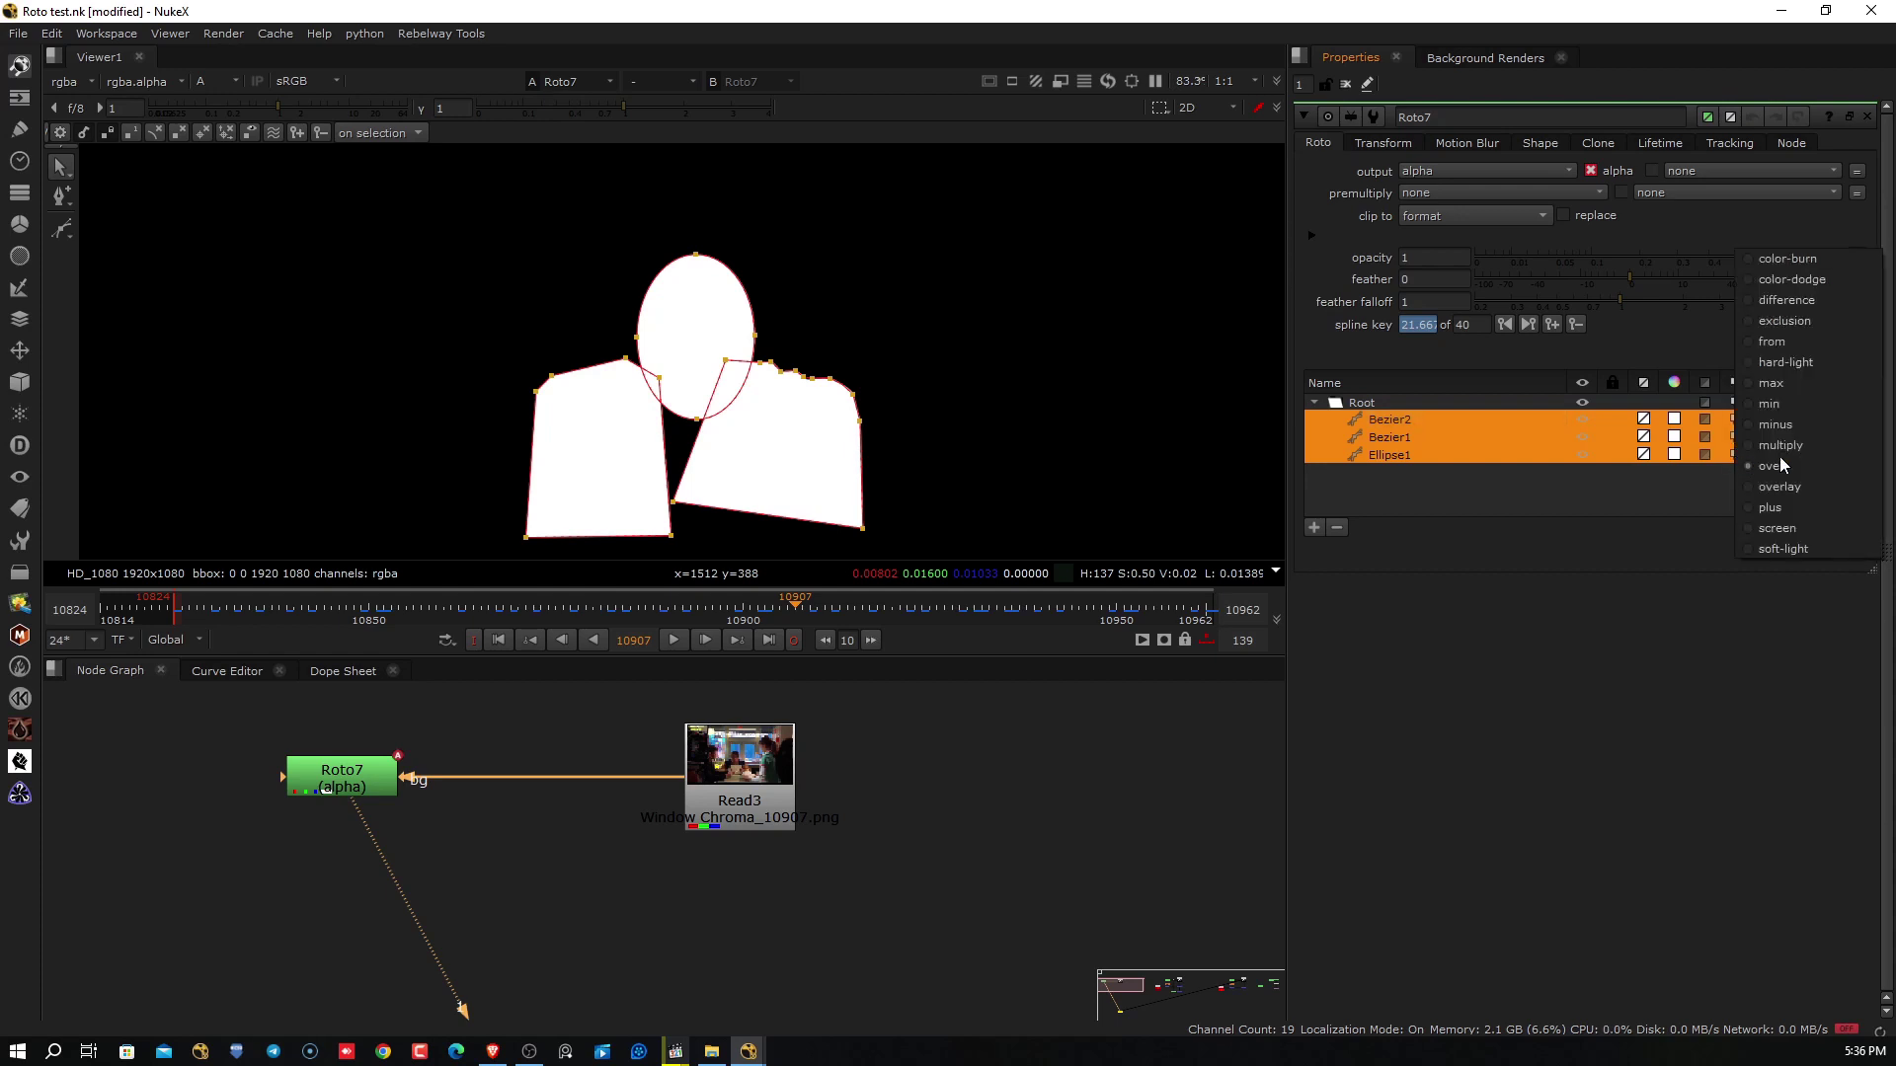
pyautogui.click(1850, 308)
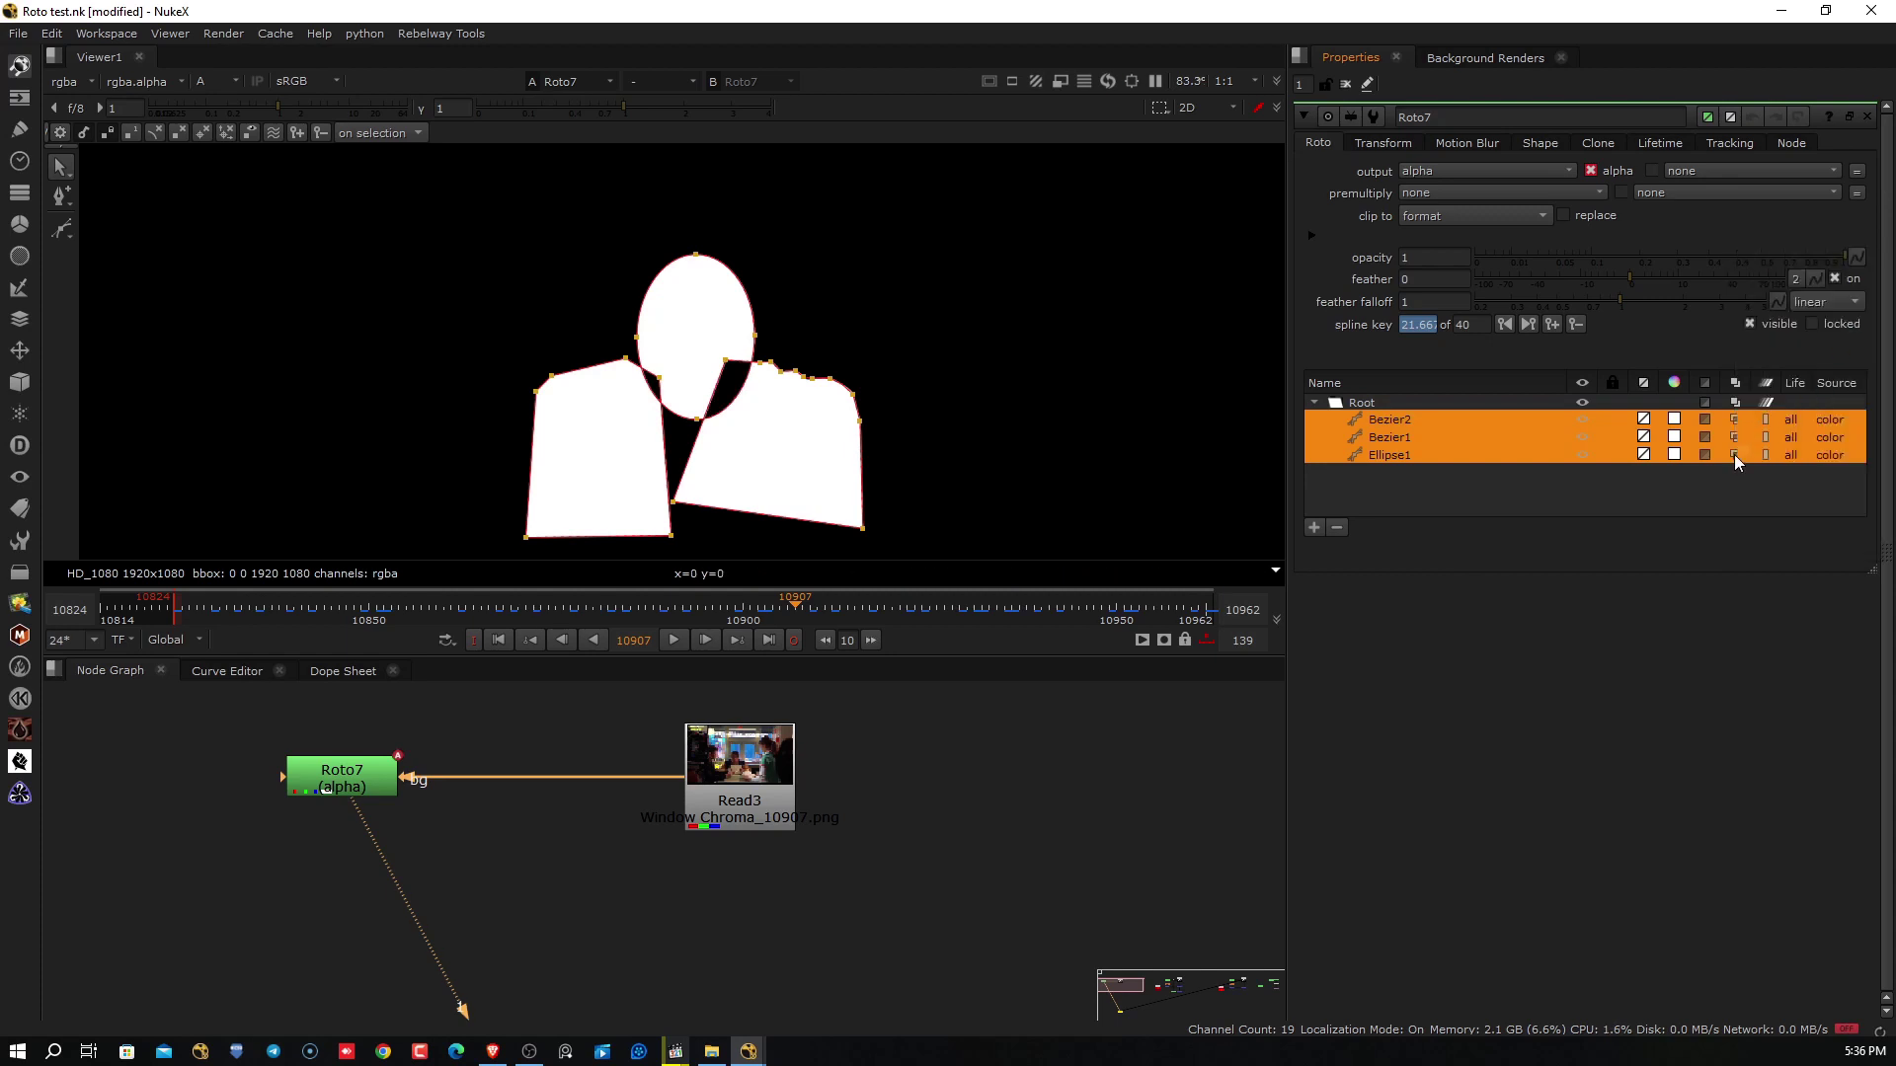
# Check the blending mode options in the selected shapes' settings and deselect the shapes
pyautogui.click(1540, 143)
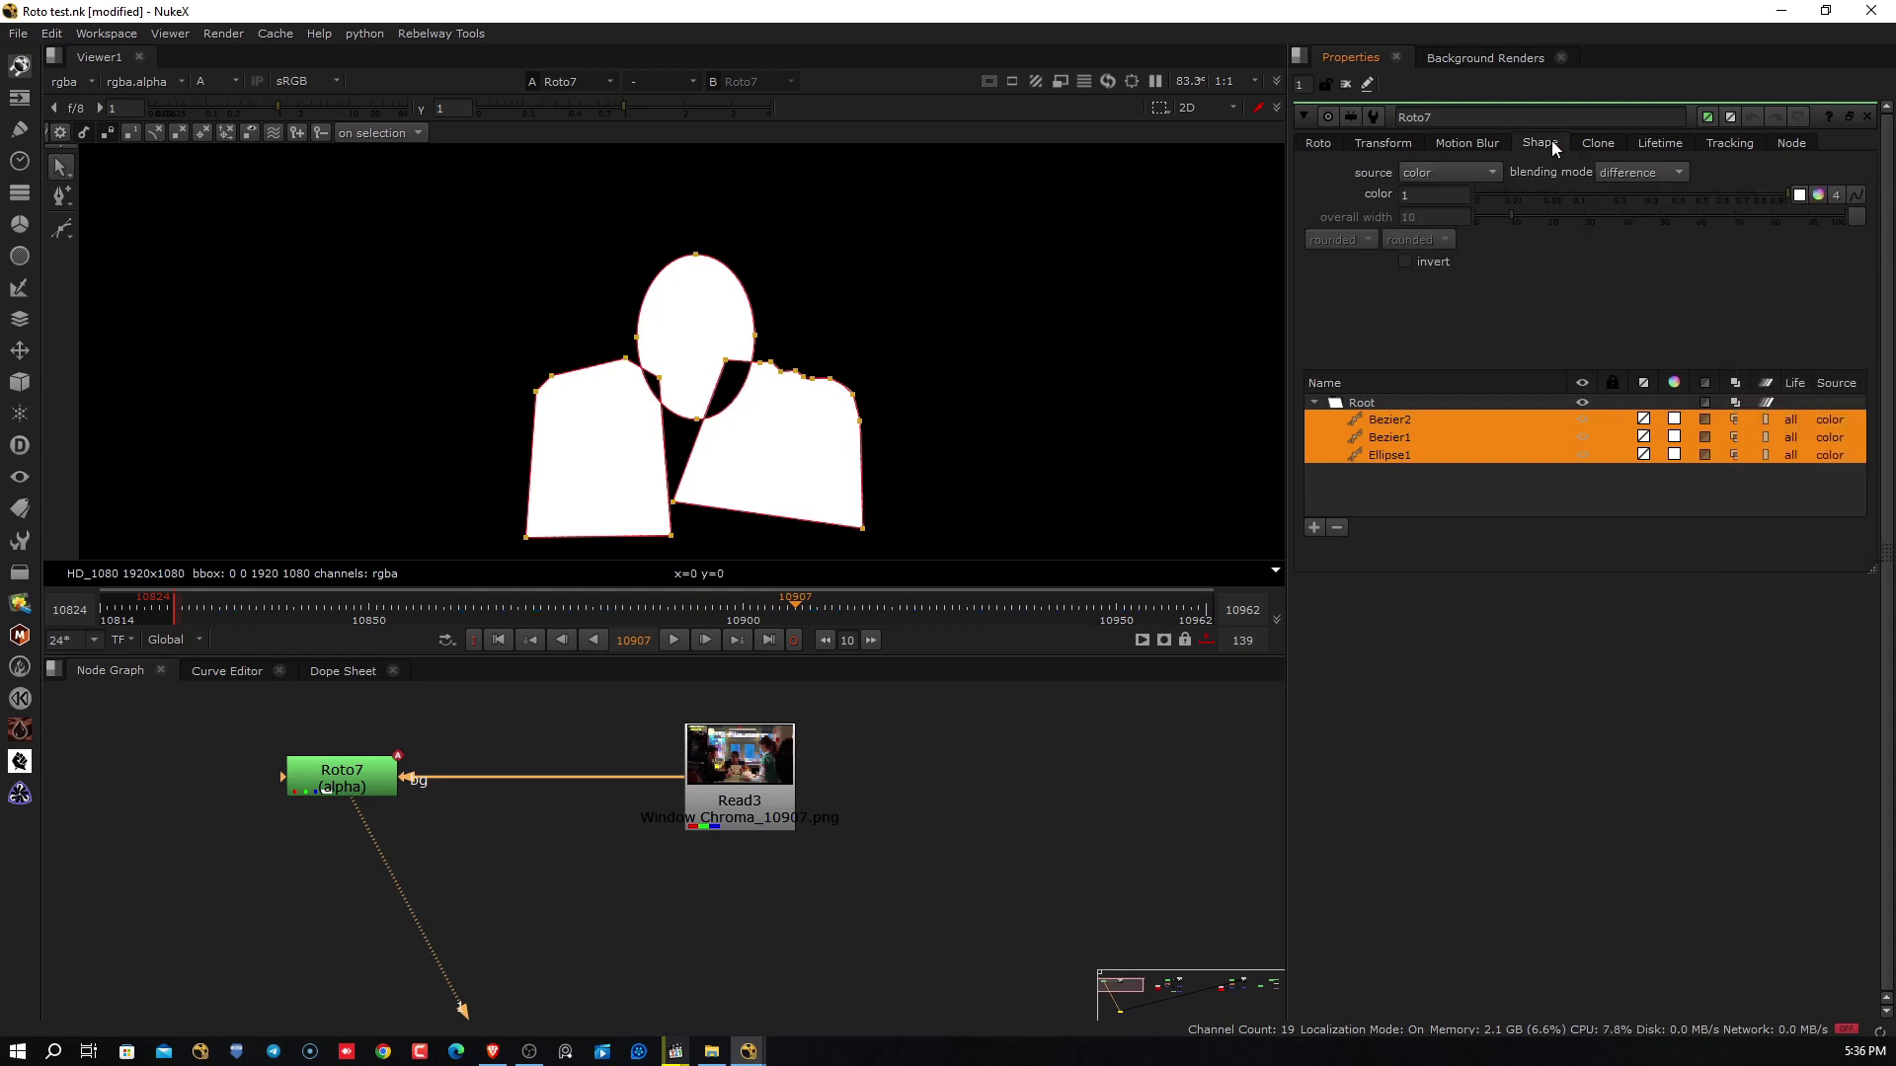
pyautogui.click(1665, 175)
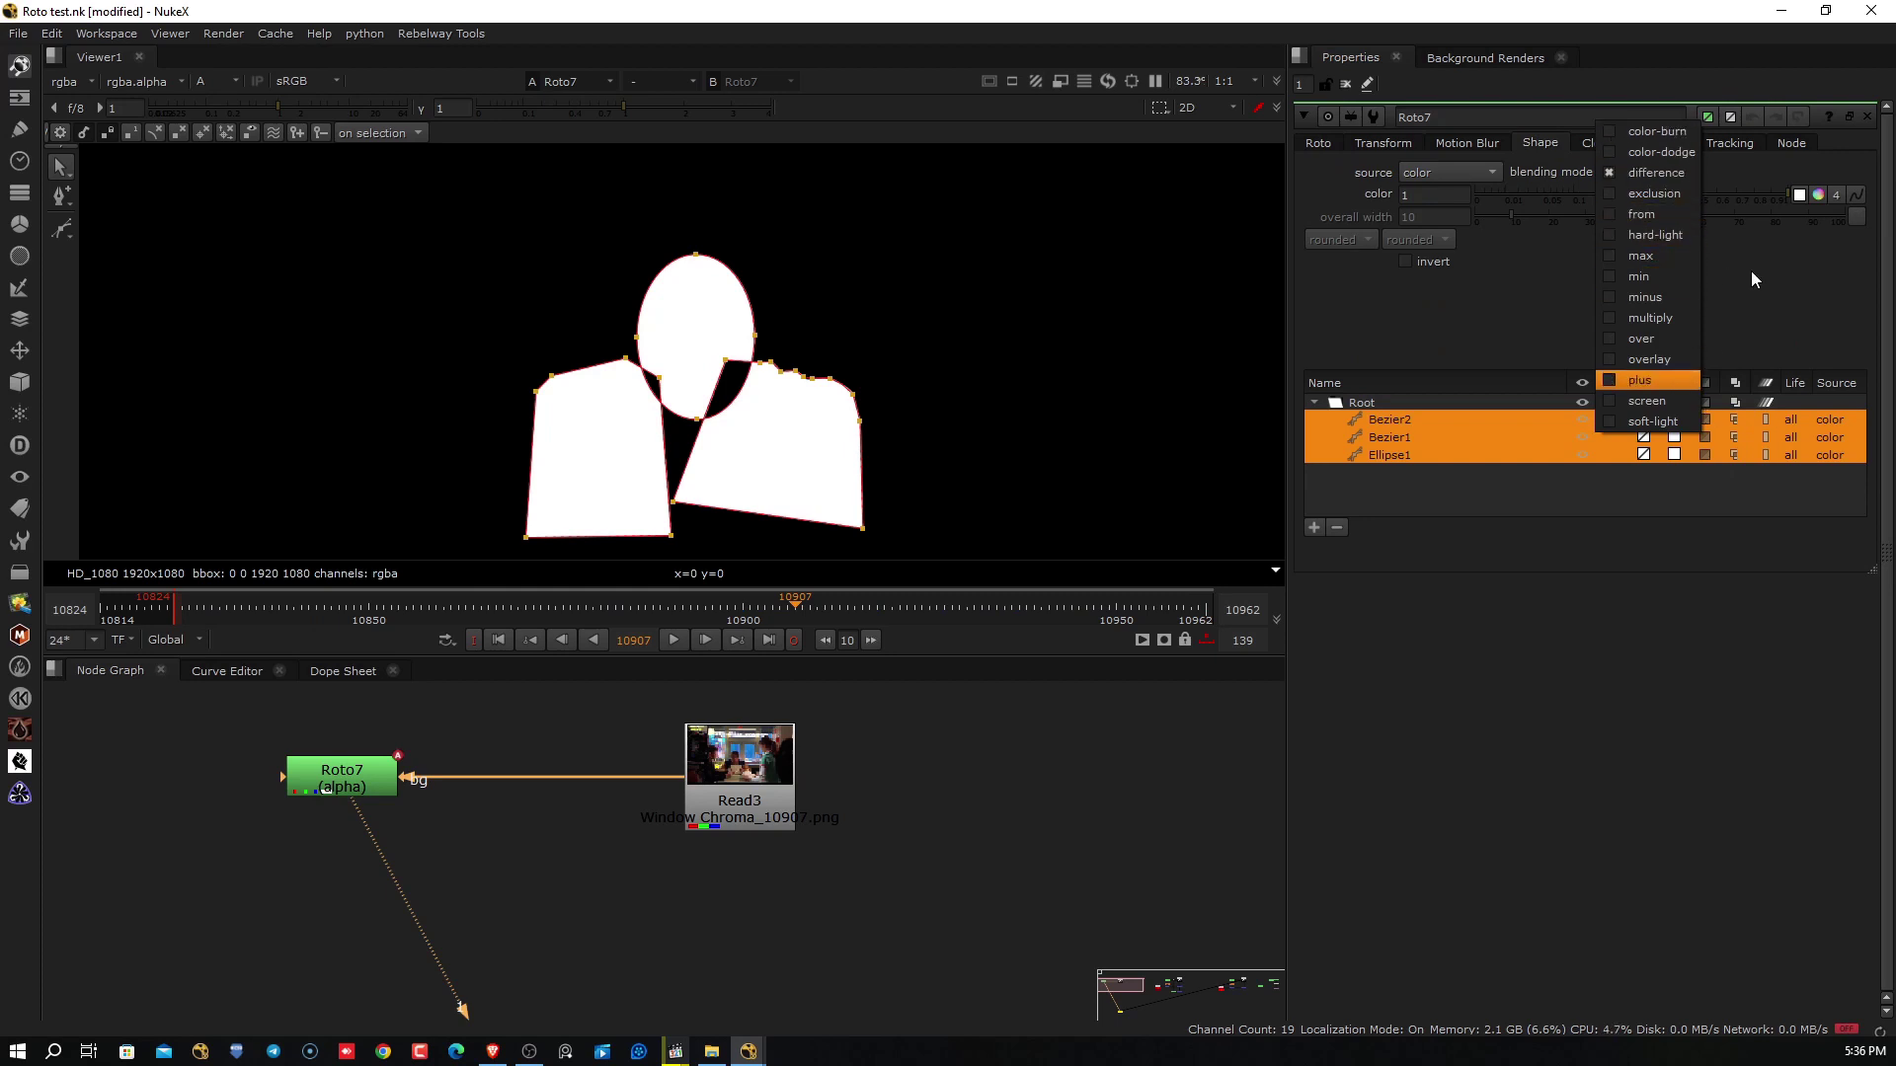
pyautogui.click(1771, 310)
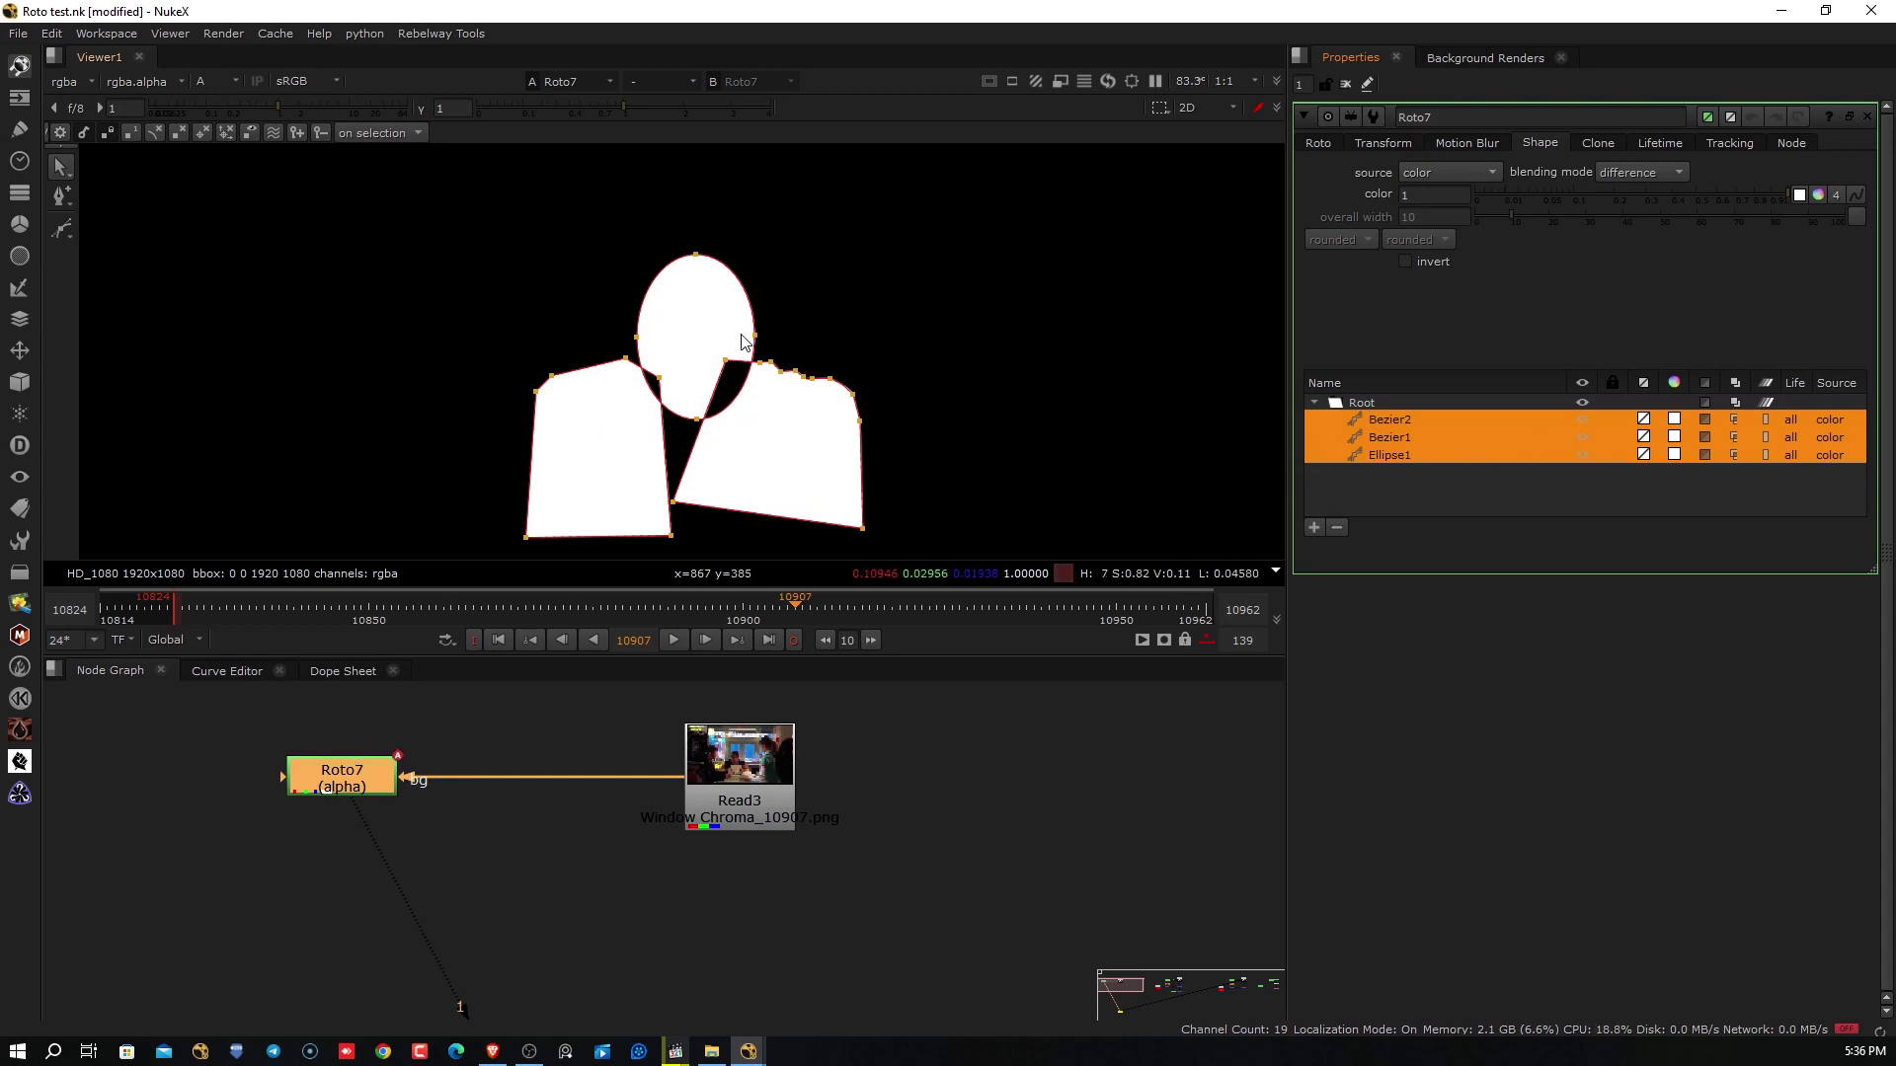
pyautogui.click(864, 331)
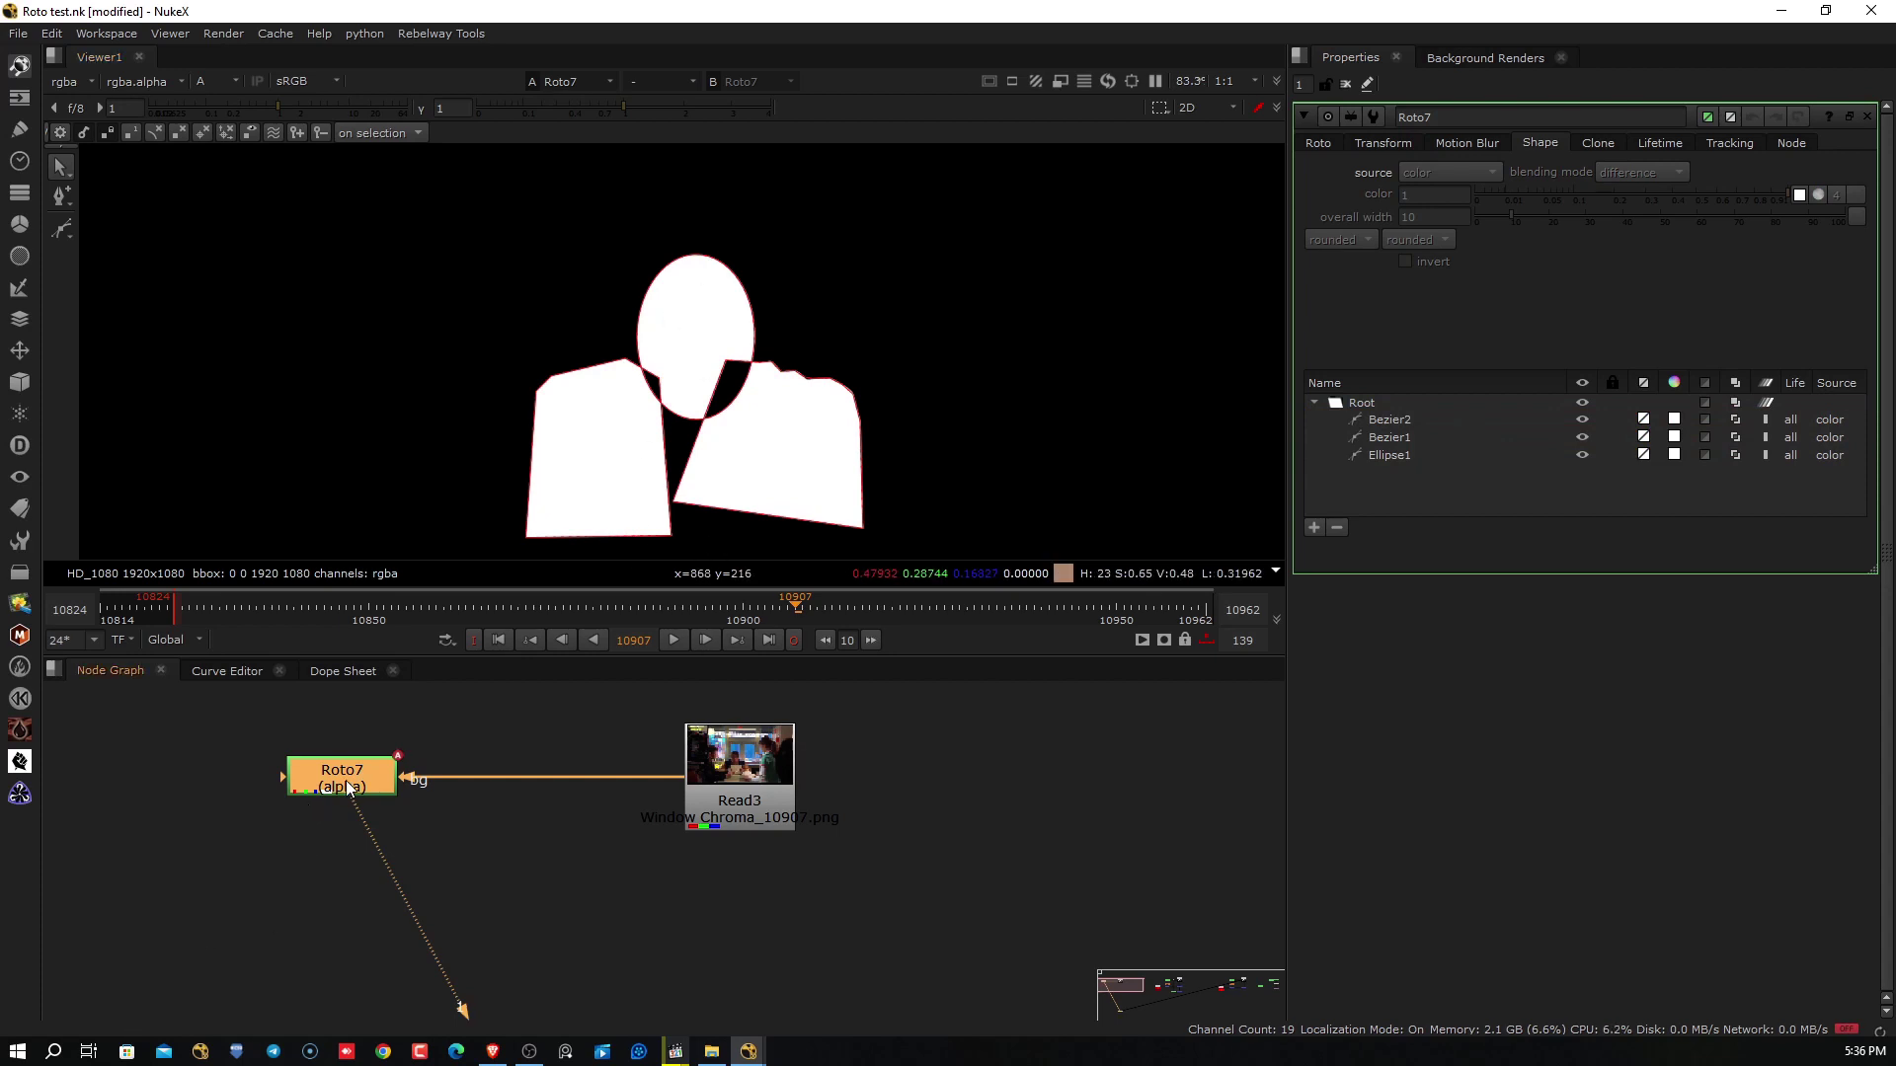
# Add an EdgeDetect node after Roto7 and set its channels to alpha
pyautogui.press('Tab')
pyautogui.write('ed')
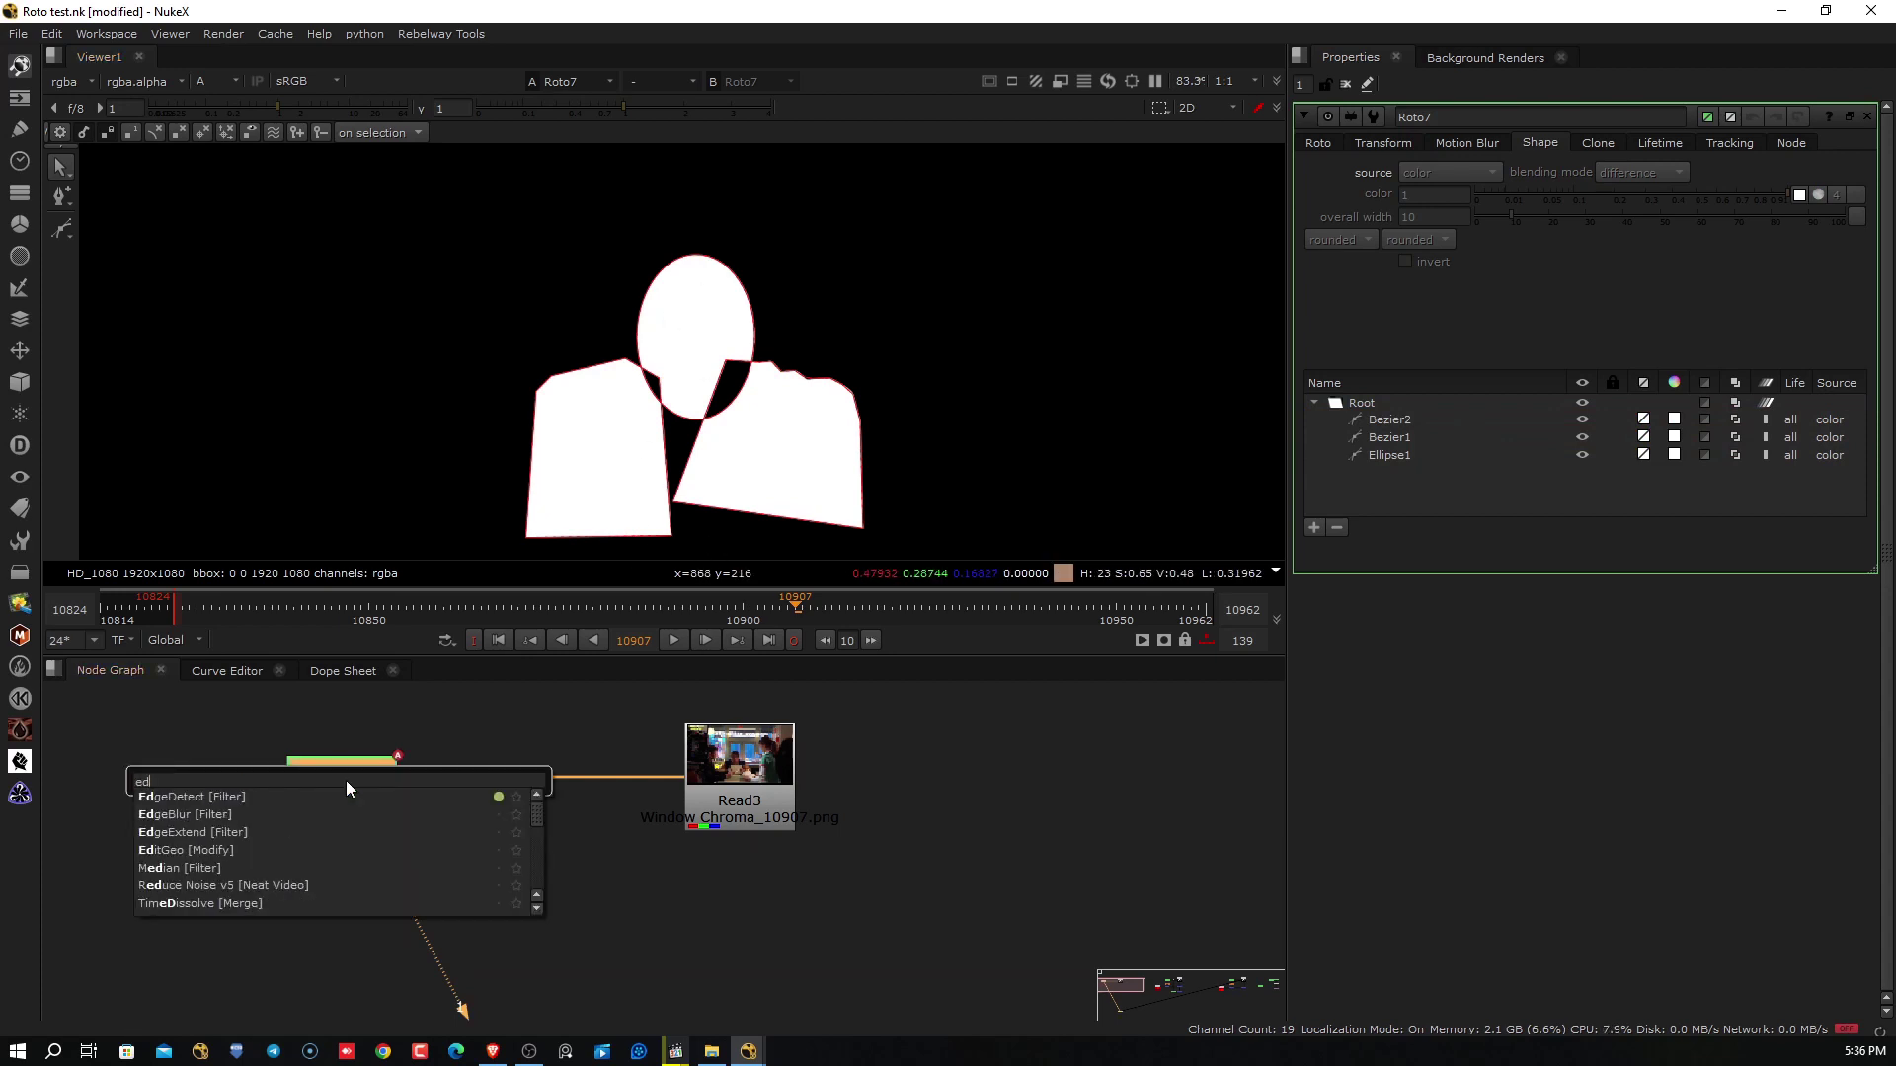
pyautogui.write('g')
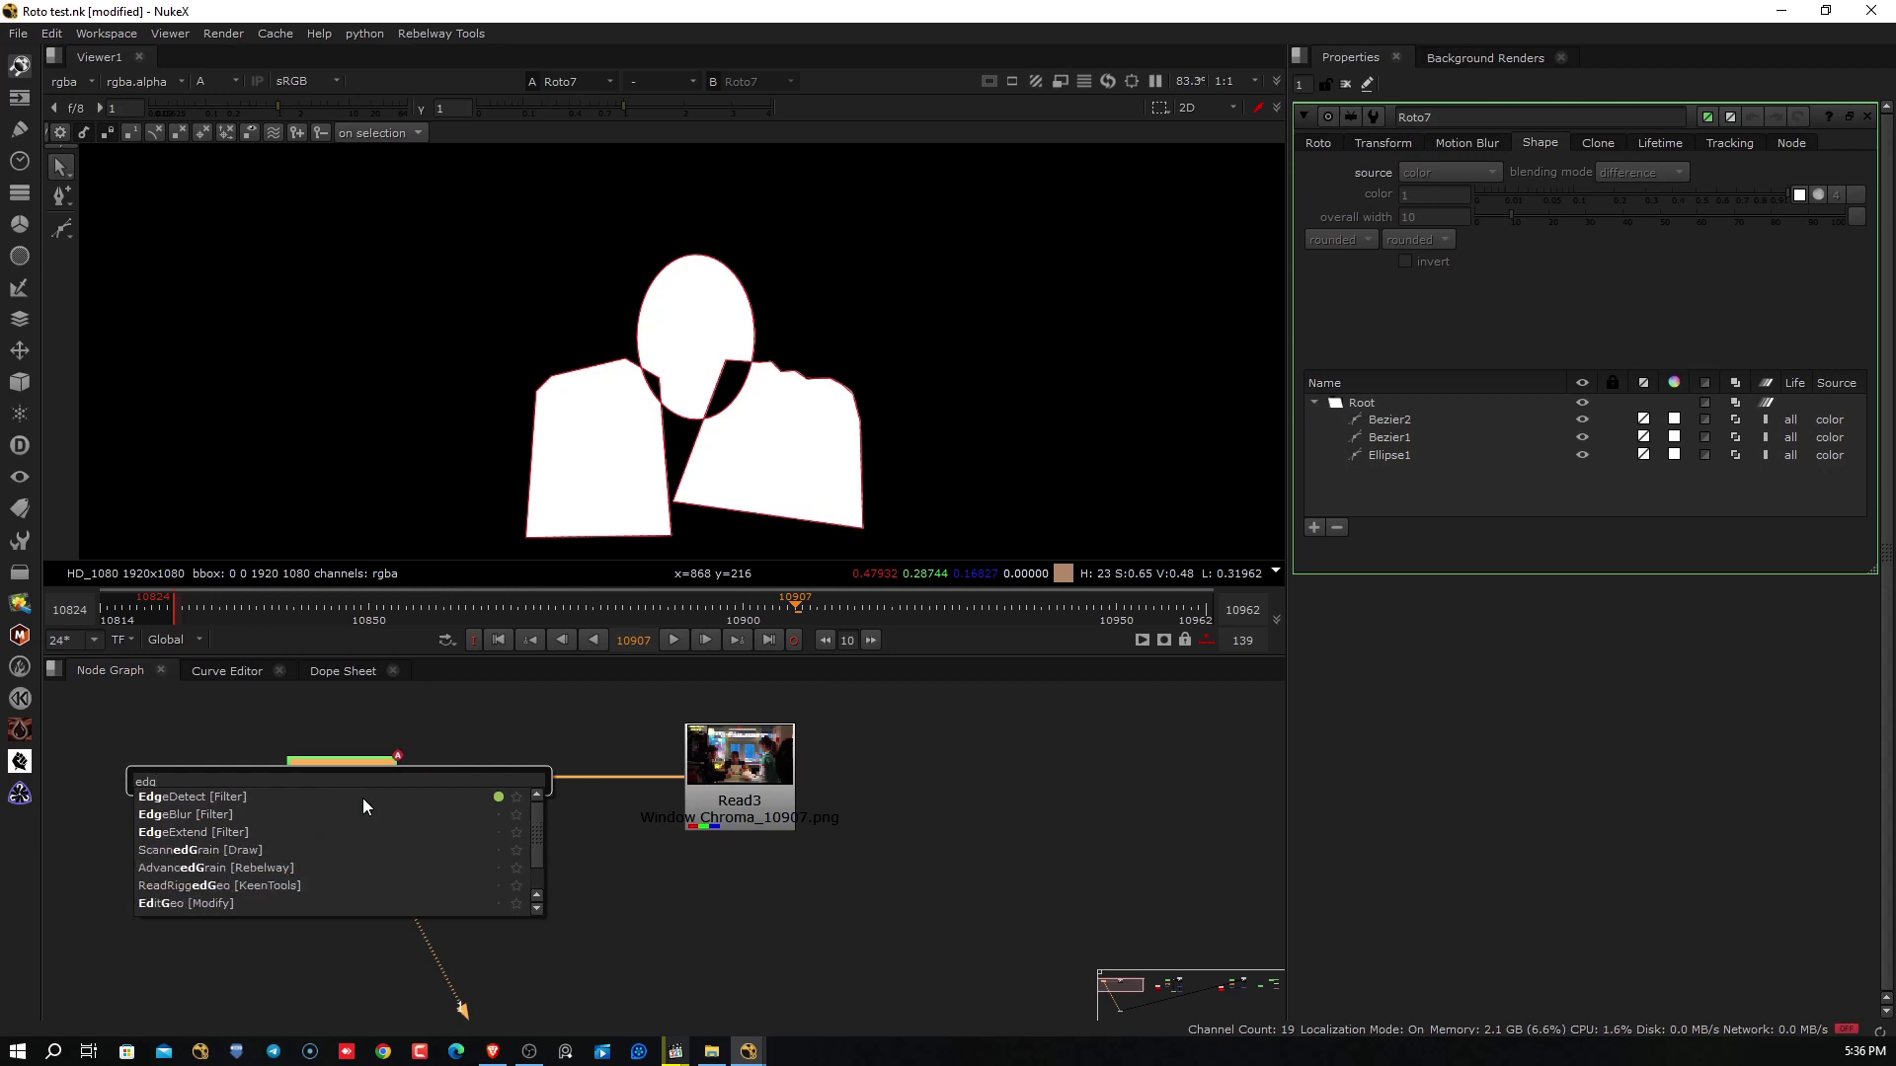
pyautogui.click(191, 798)
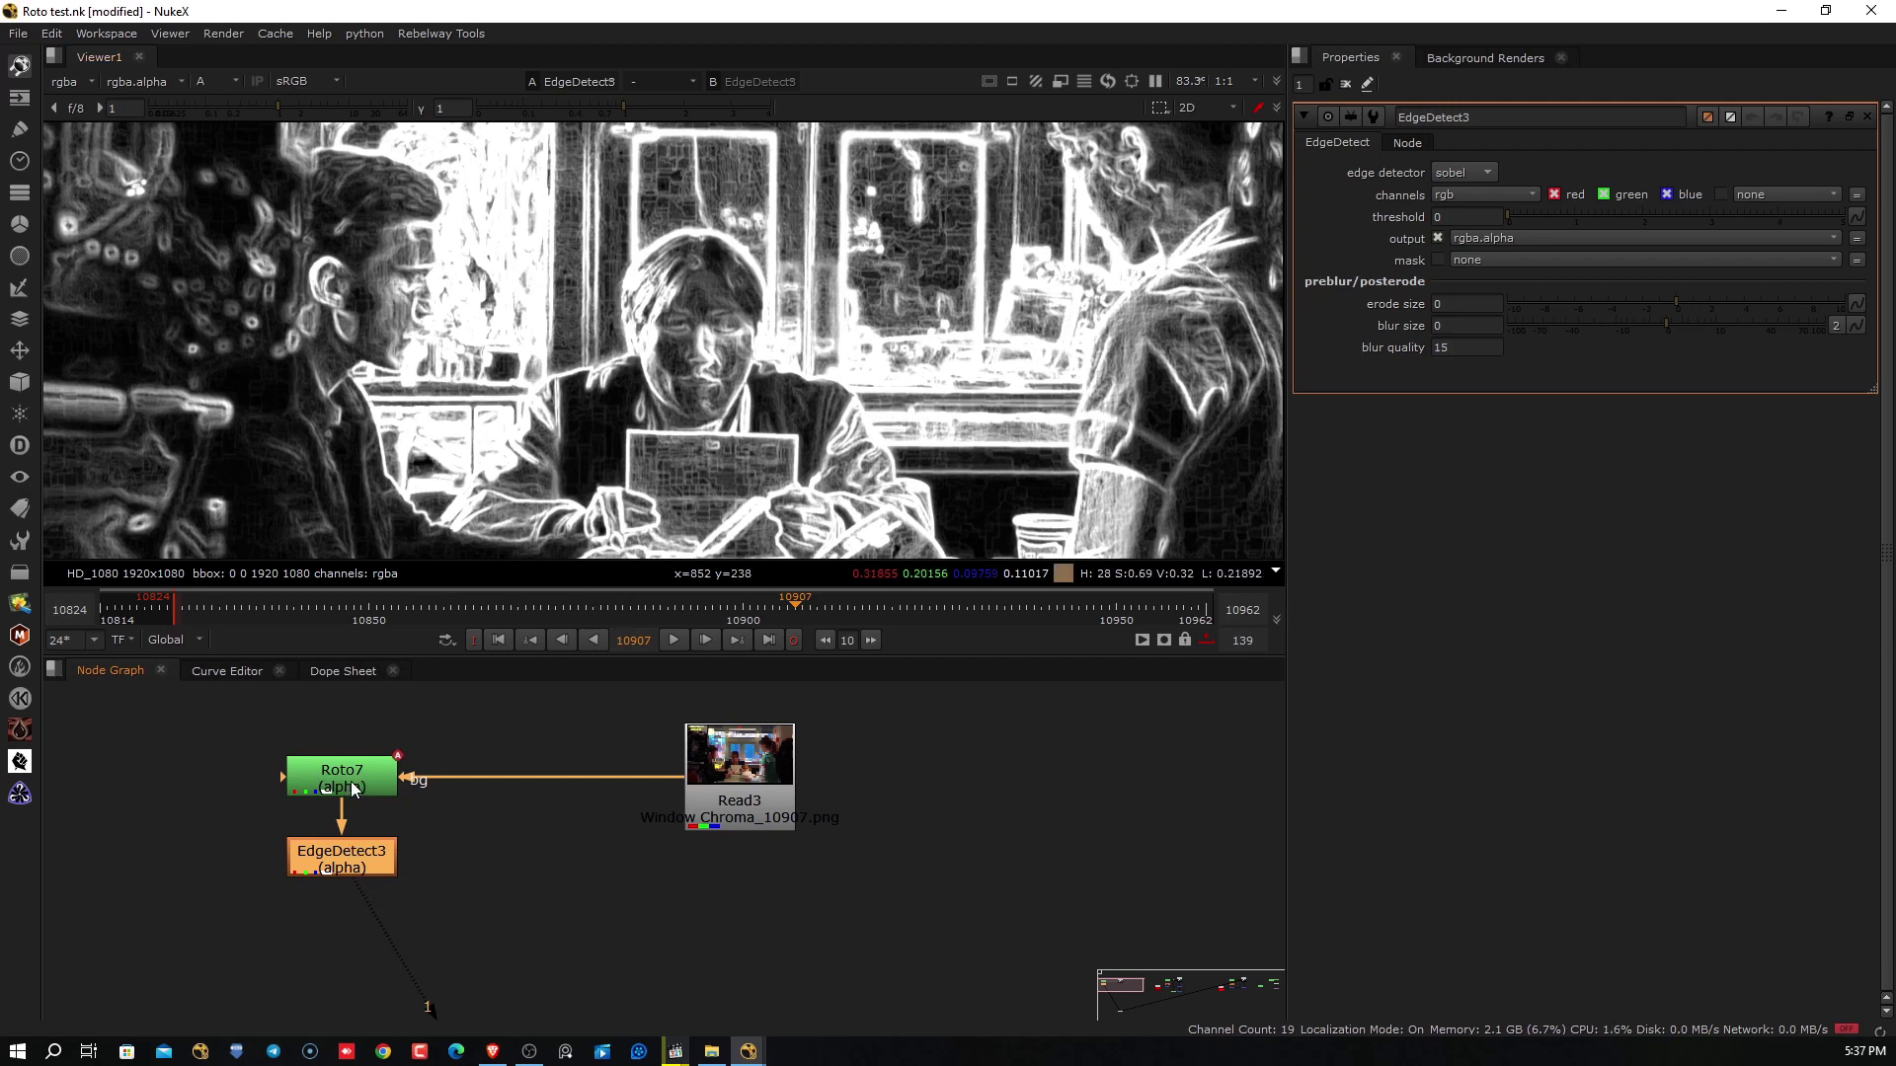
pyautogui.click(1472, 192)
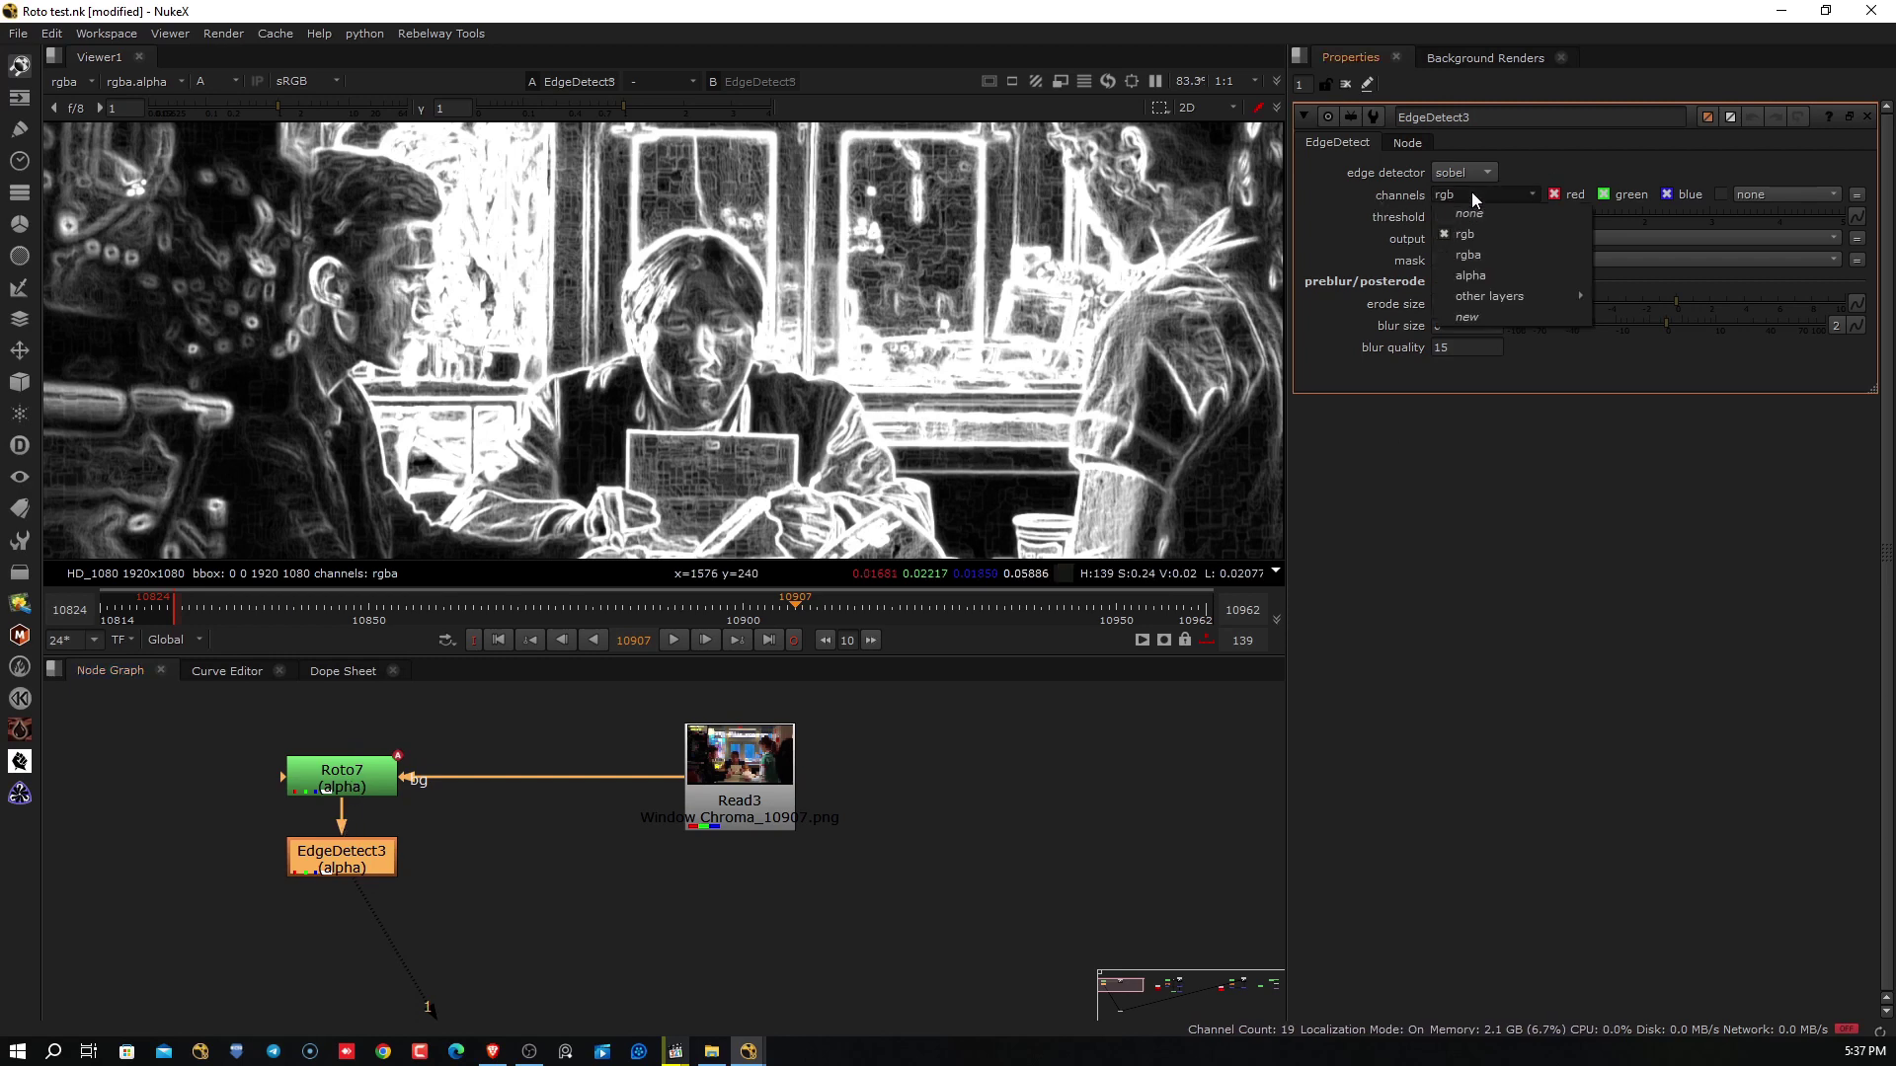
pyautogui.click(1521, 273)
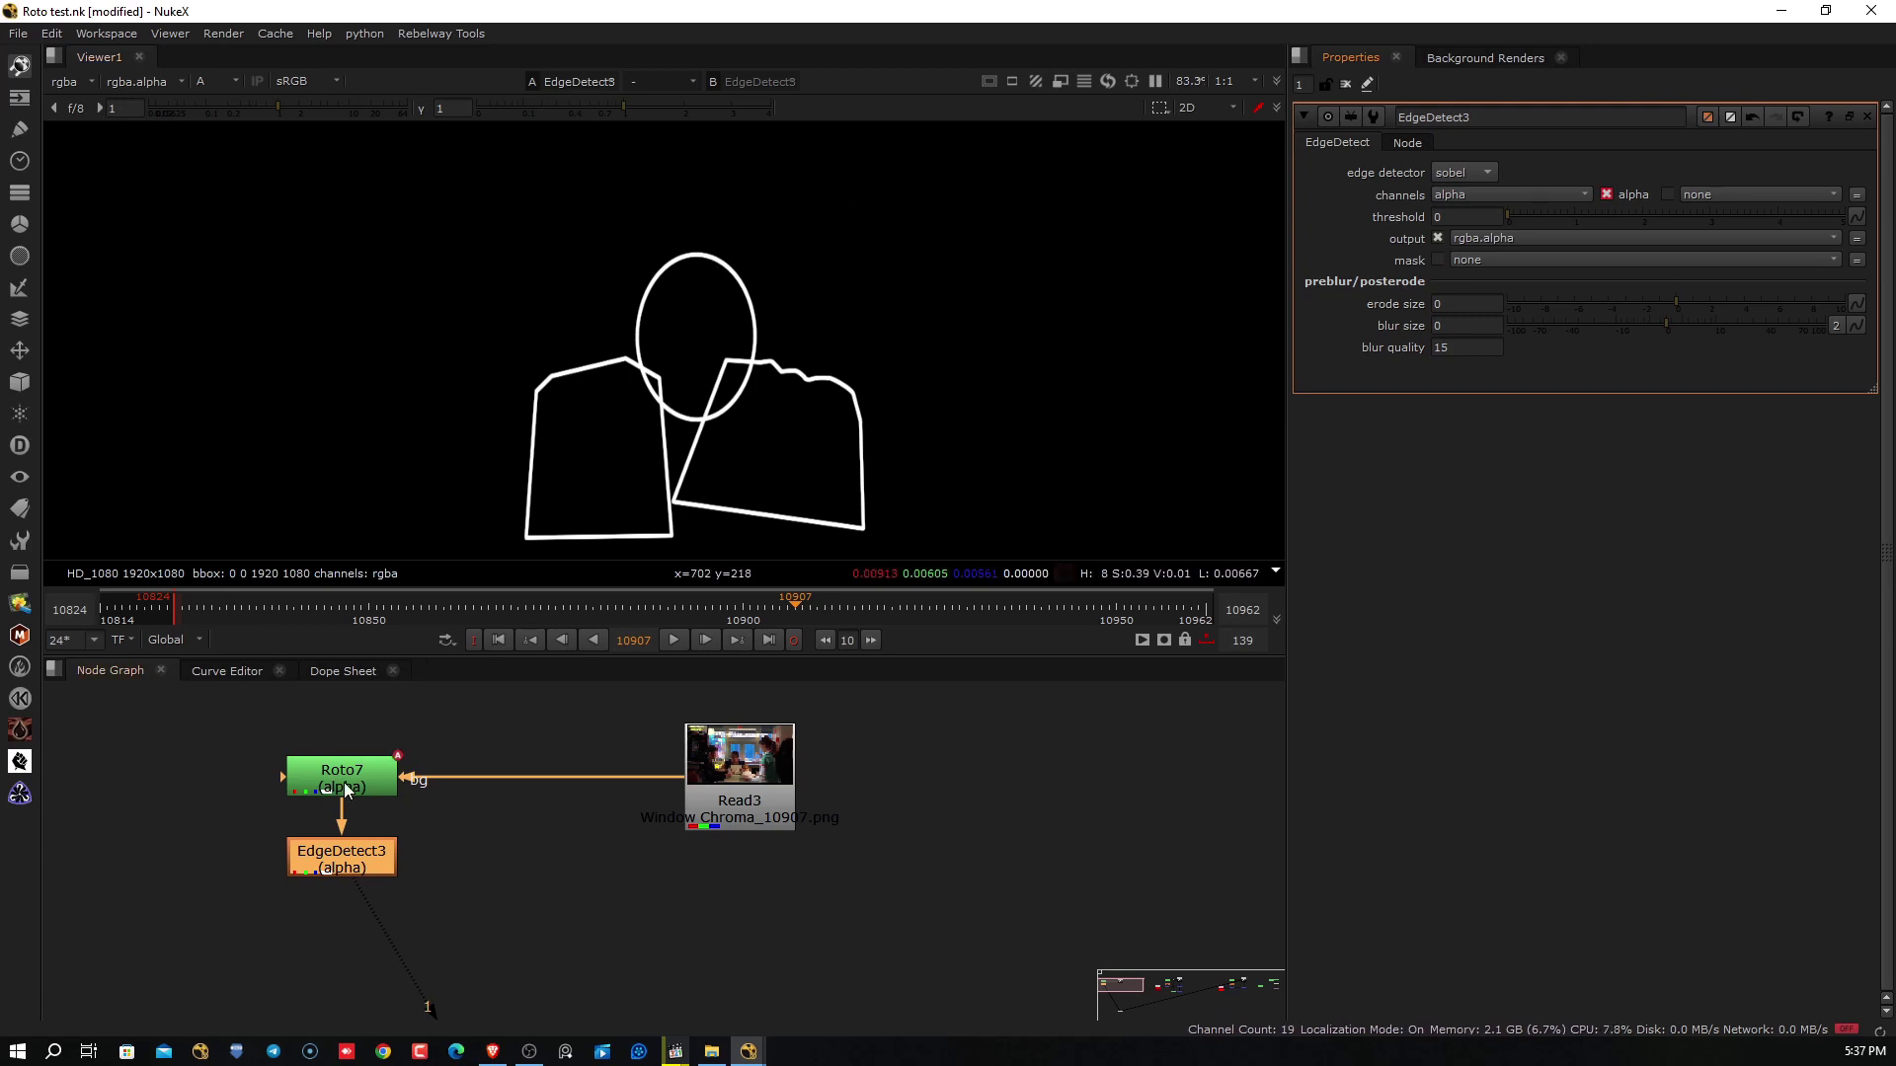
# Compare the Roto7 and EdgeDetect outputs in the viewer, switching between the alpha channel and the colour image
pyautogui.click(345, 790)
pyautogui.press('1')
pyautogui.click(341, 847)
pyautogui.press('1')
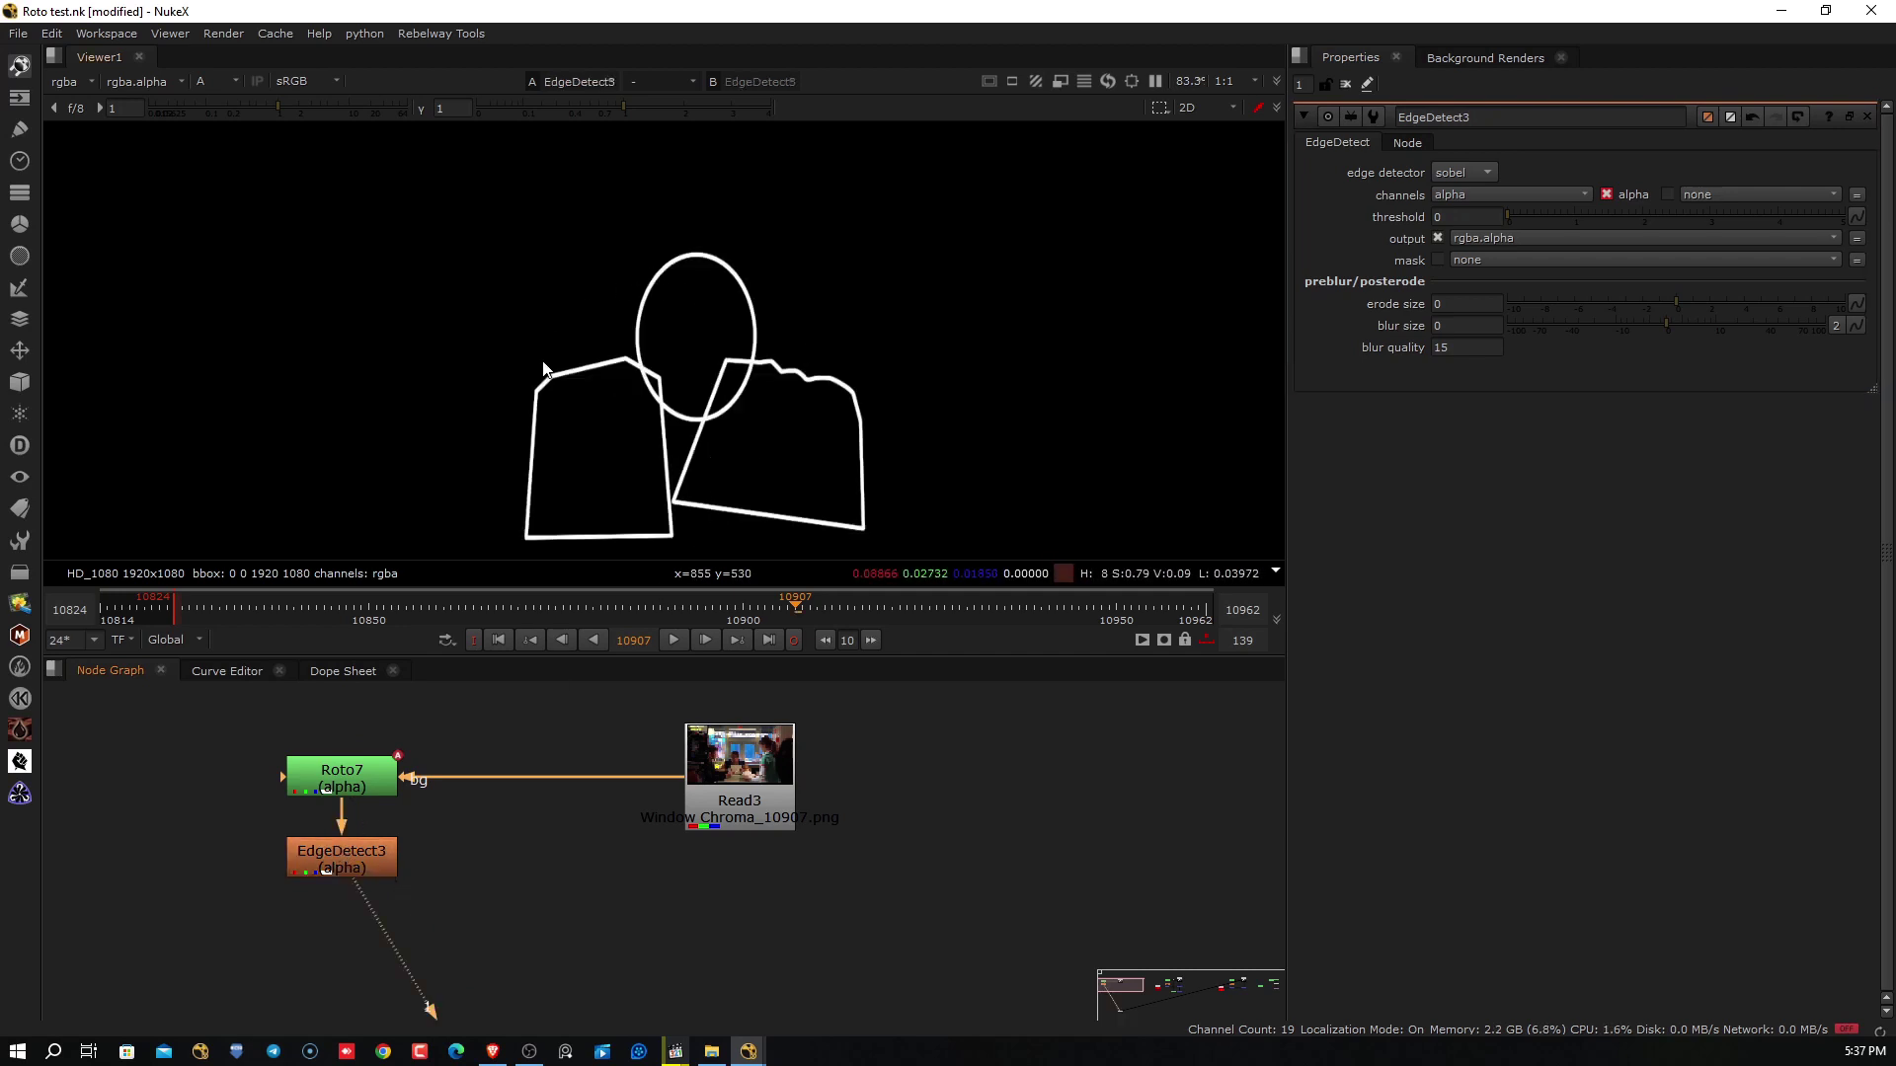
pyautogui.press('a')
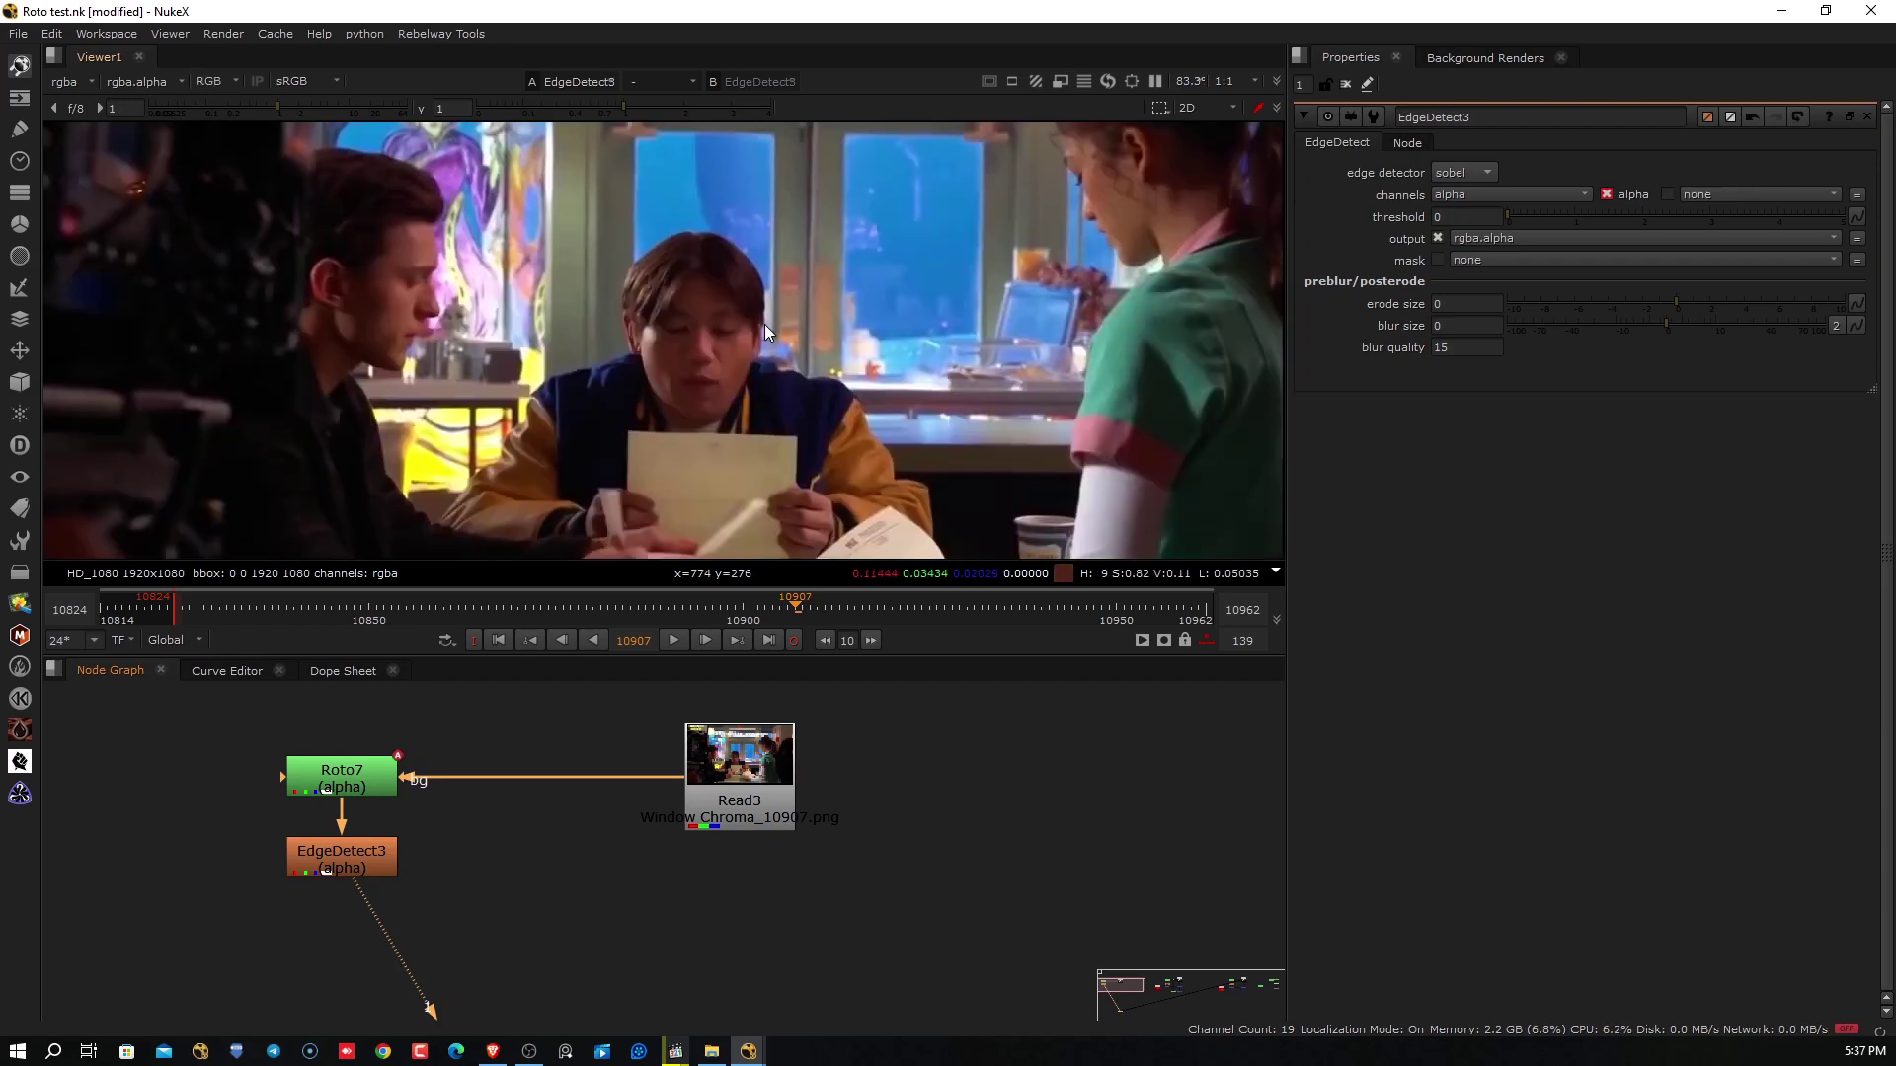
pyautogui.press('a')
pyautogui.press('a')
pyautogui.press('a')
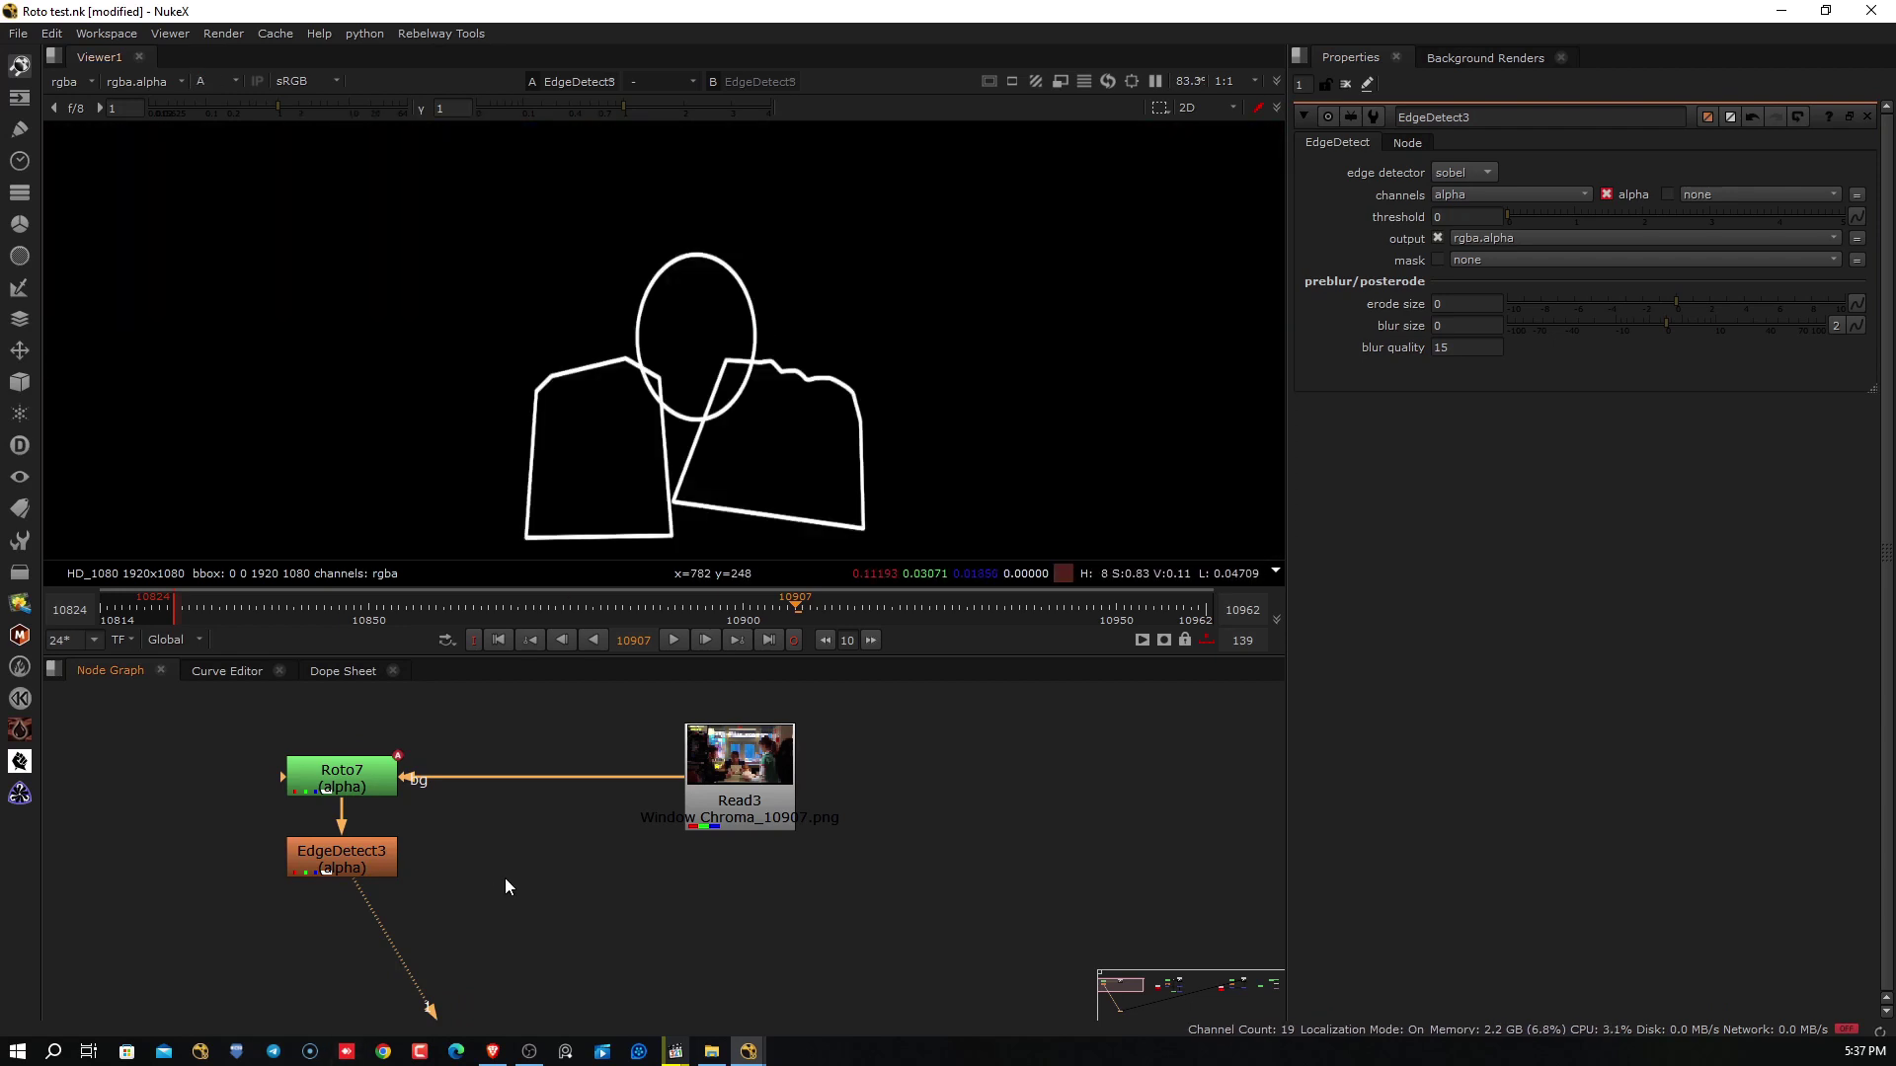
# Add an unconnected Constant node near the EdgeDetect node
pyautogui.moveTo(447, 878); pyautogui.dragTo(587, 802, button='middle')
pyautogui.moveTo(505, 790); pyautogui.dragTo(506, 819)
pyautogui.click(400, 875)
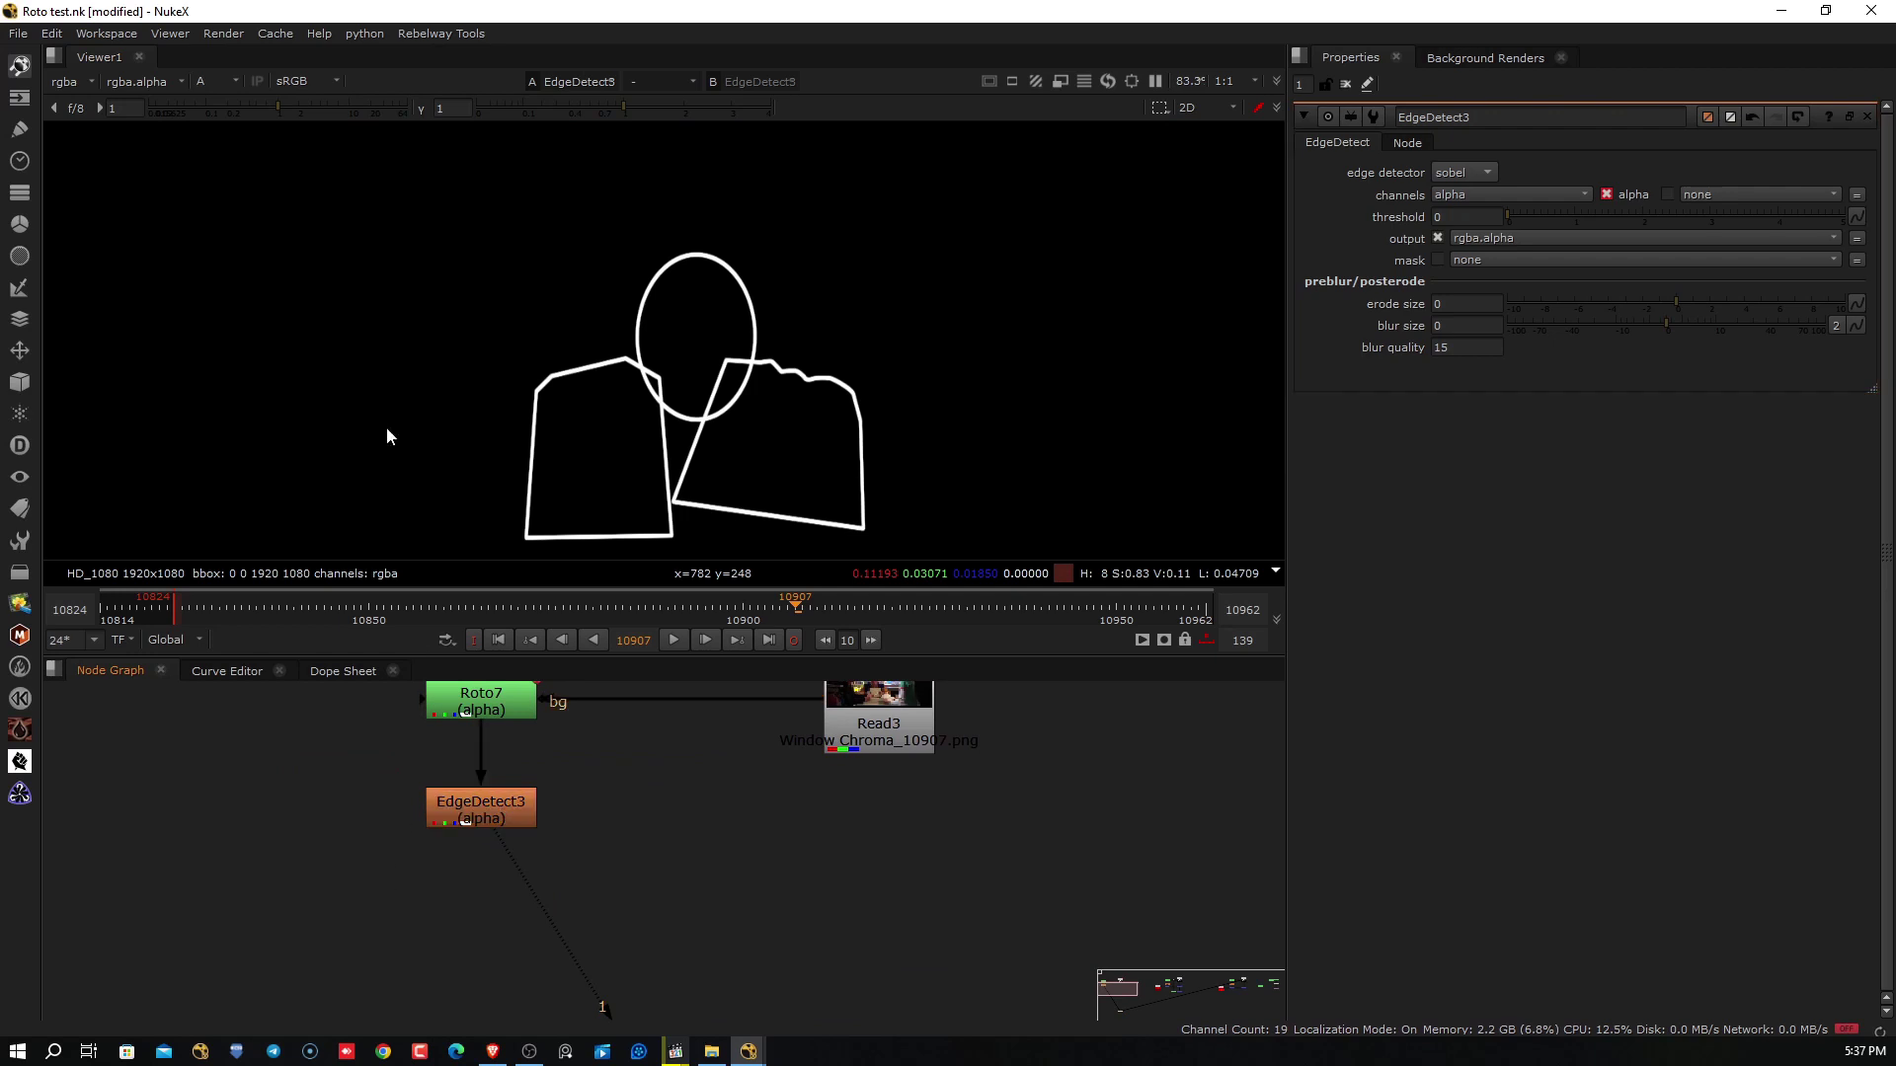
pyautogui.click(21, 97)
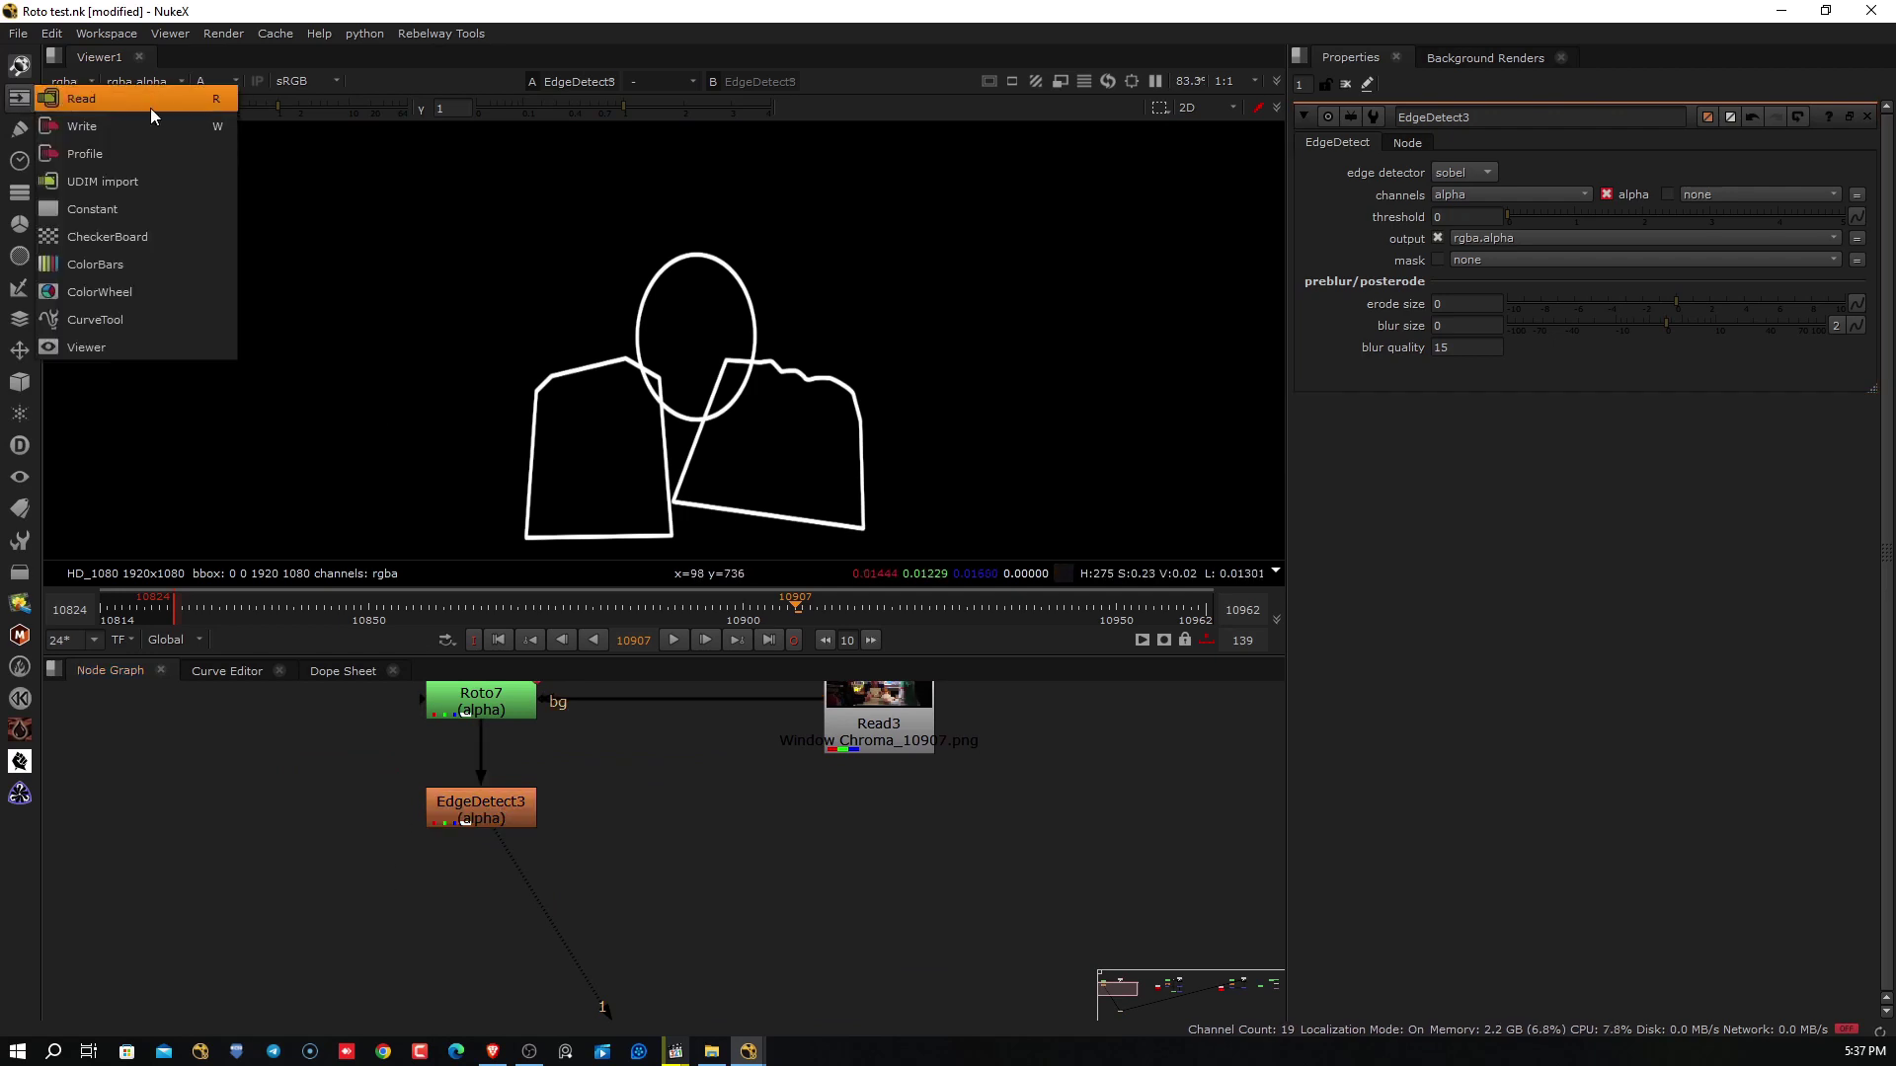
pyautogui.click(148, 212)
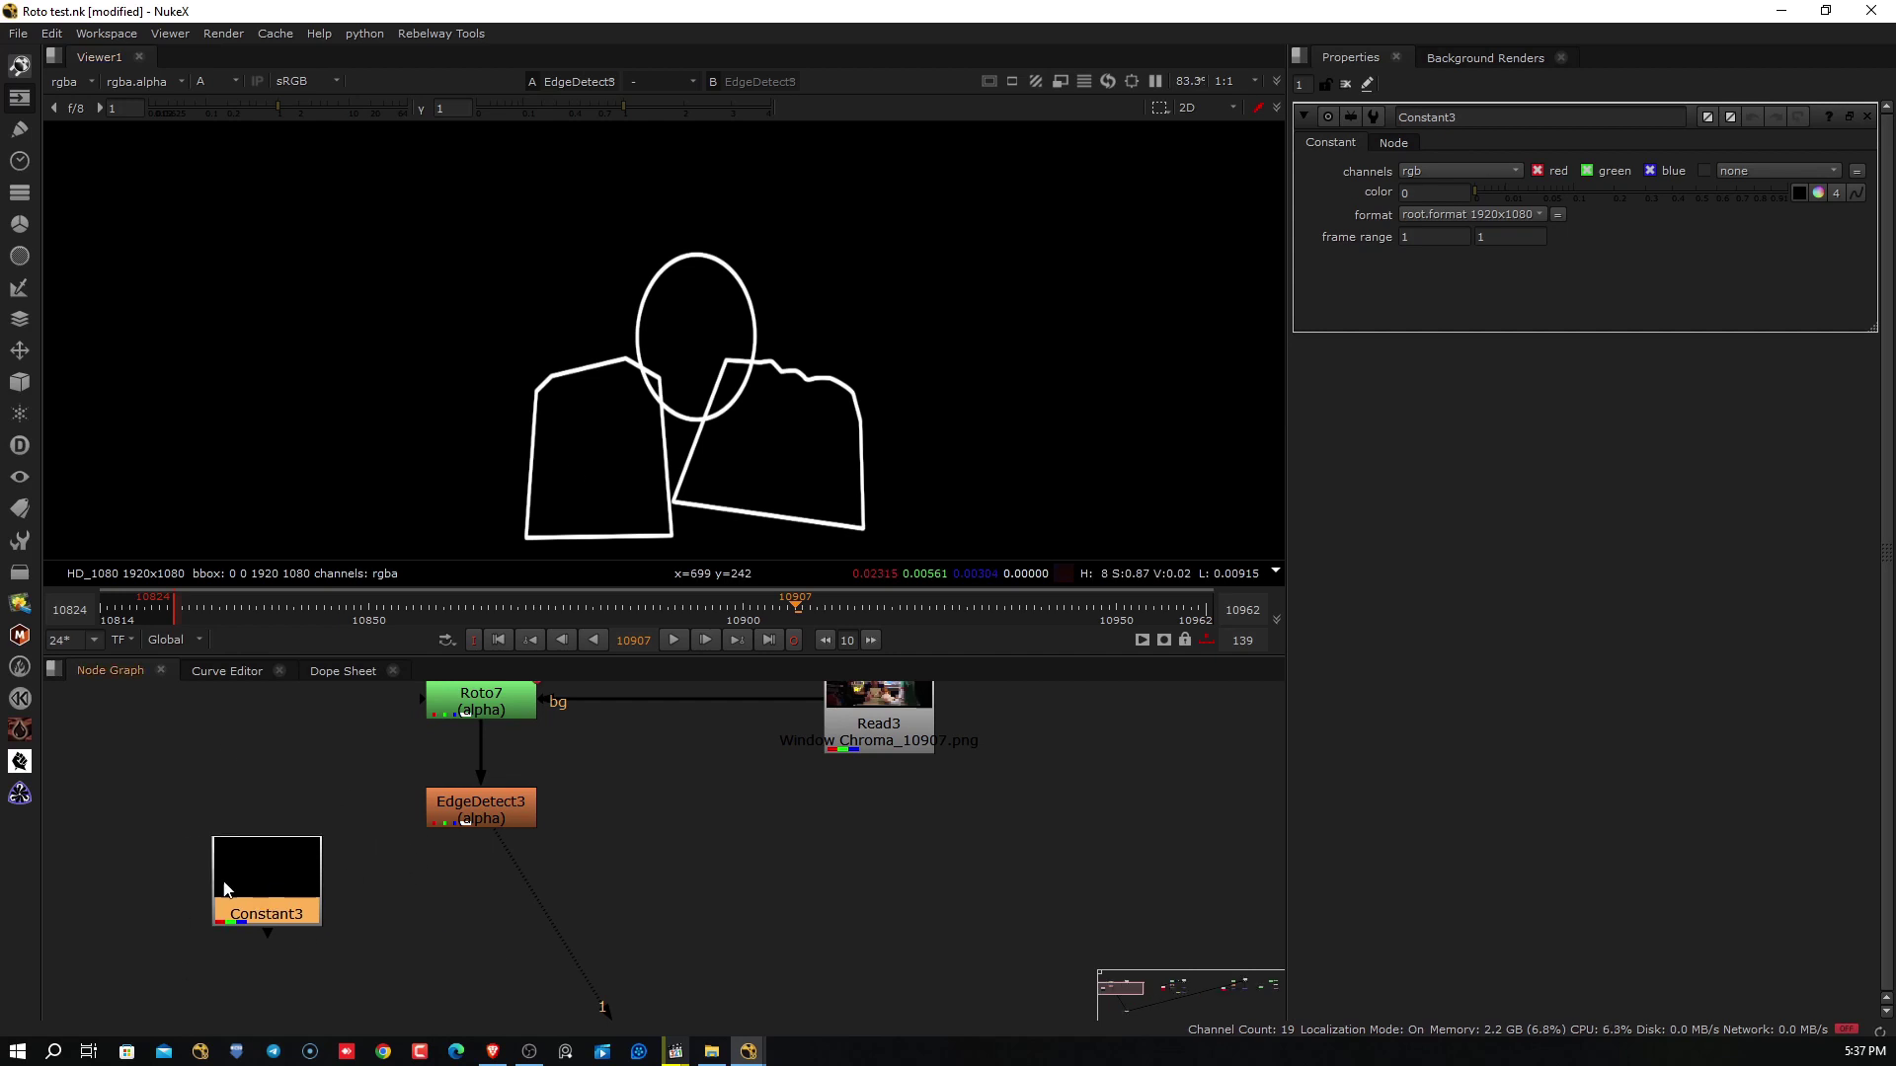
# Set the Constant node's colour to purple by raising magenta to 0.85 in the colour picker
pyautogui.click(1835, 193)
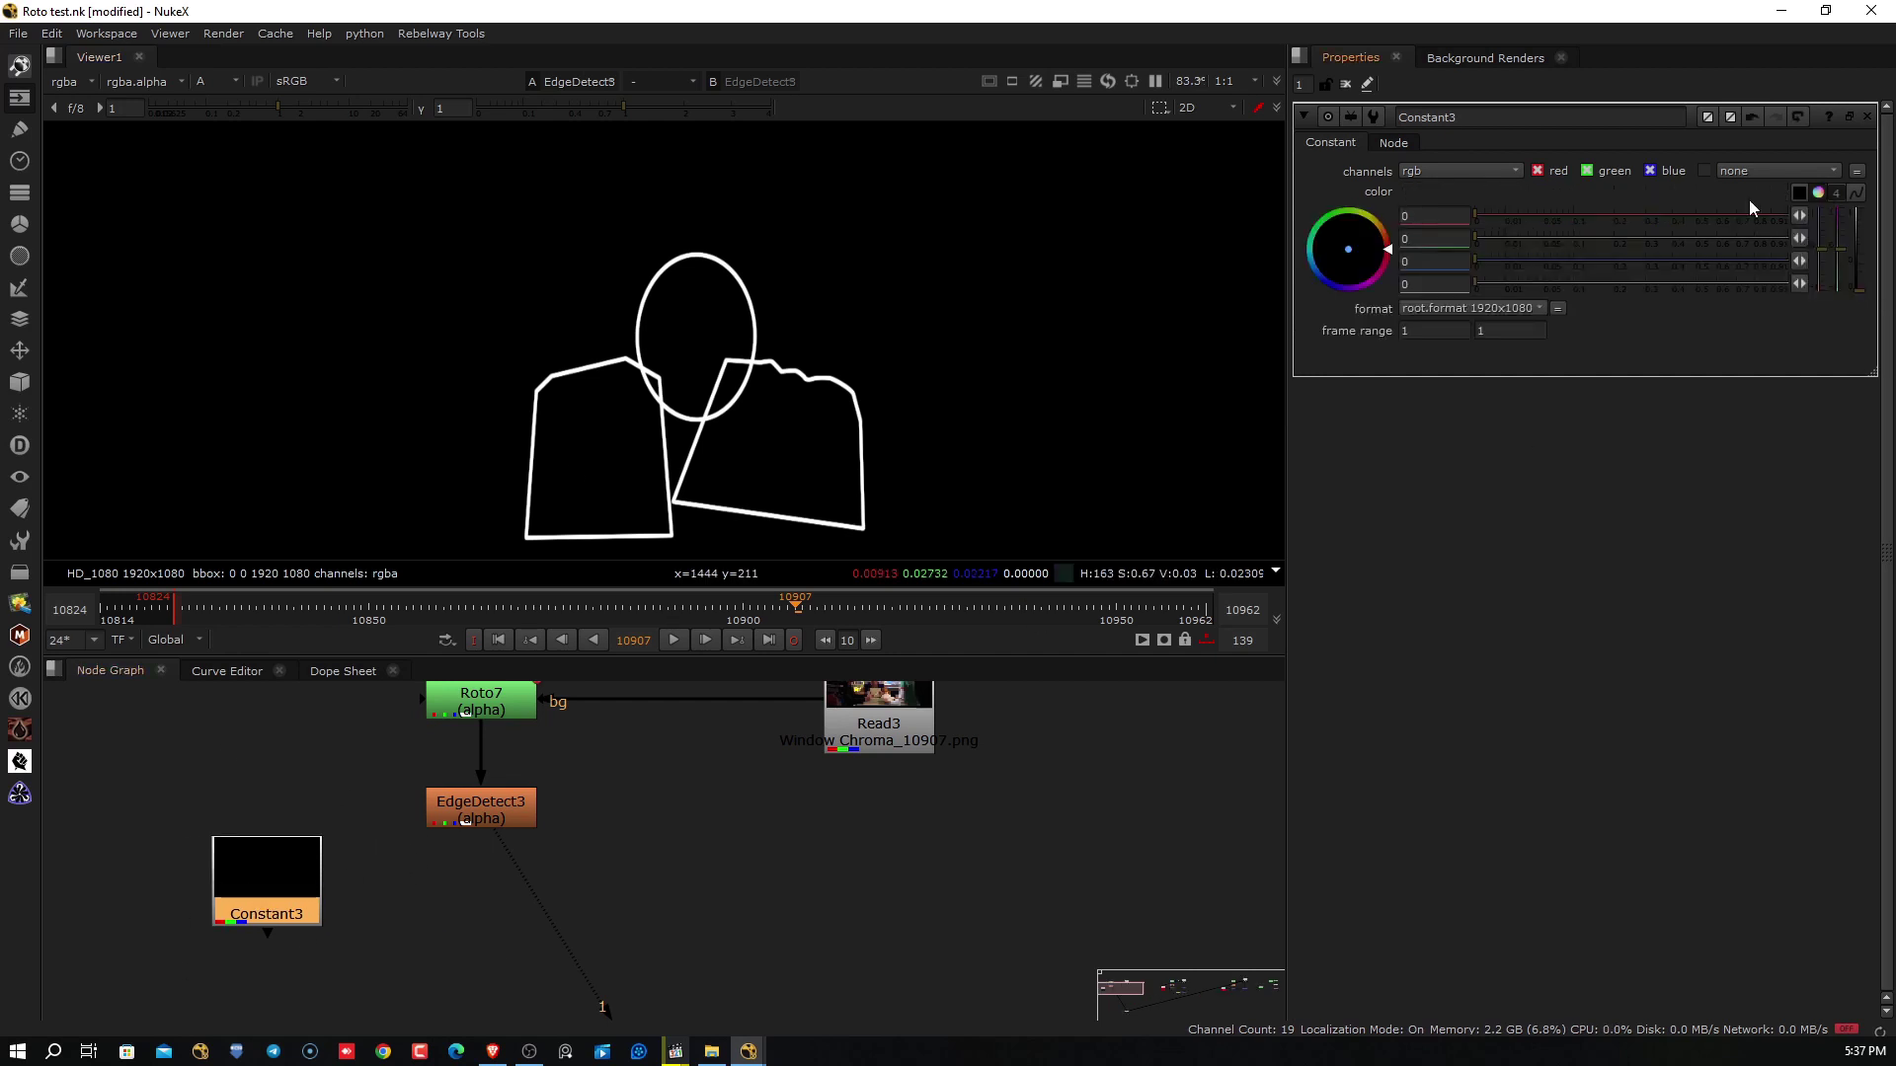
pyautogui.click(1819, 196)
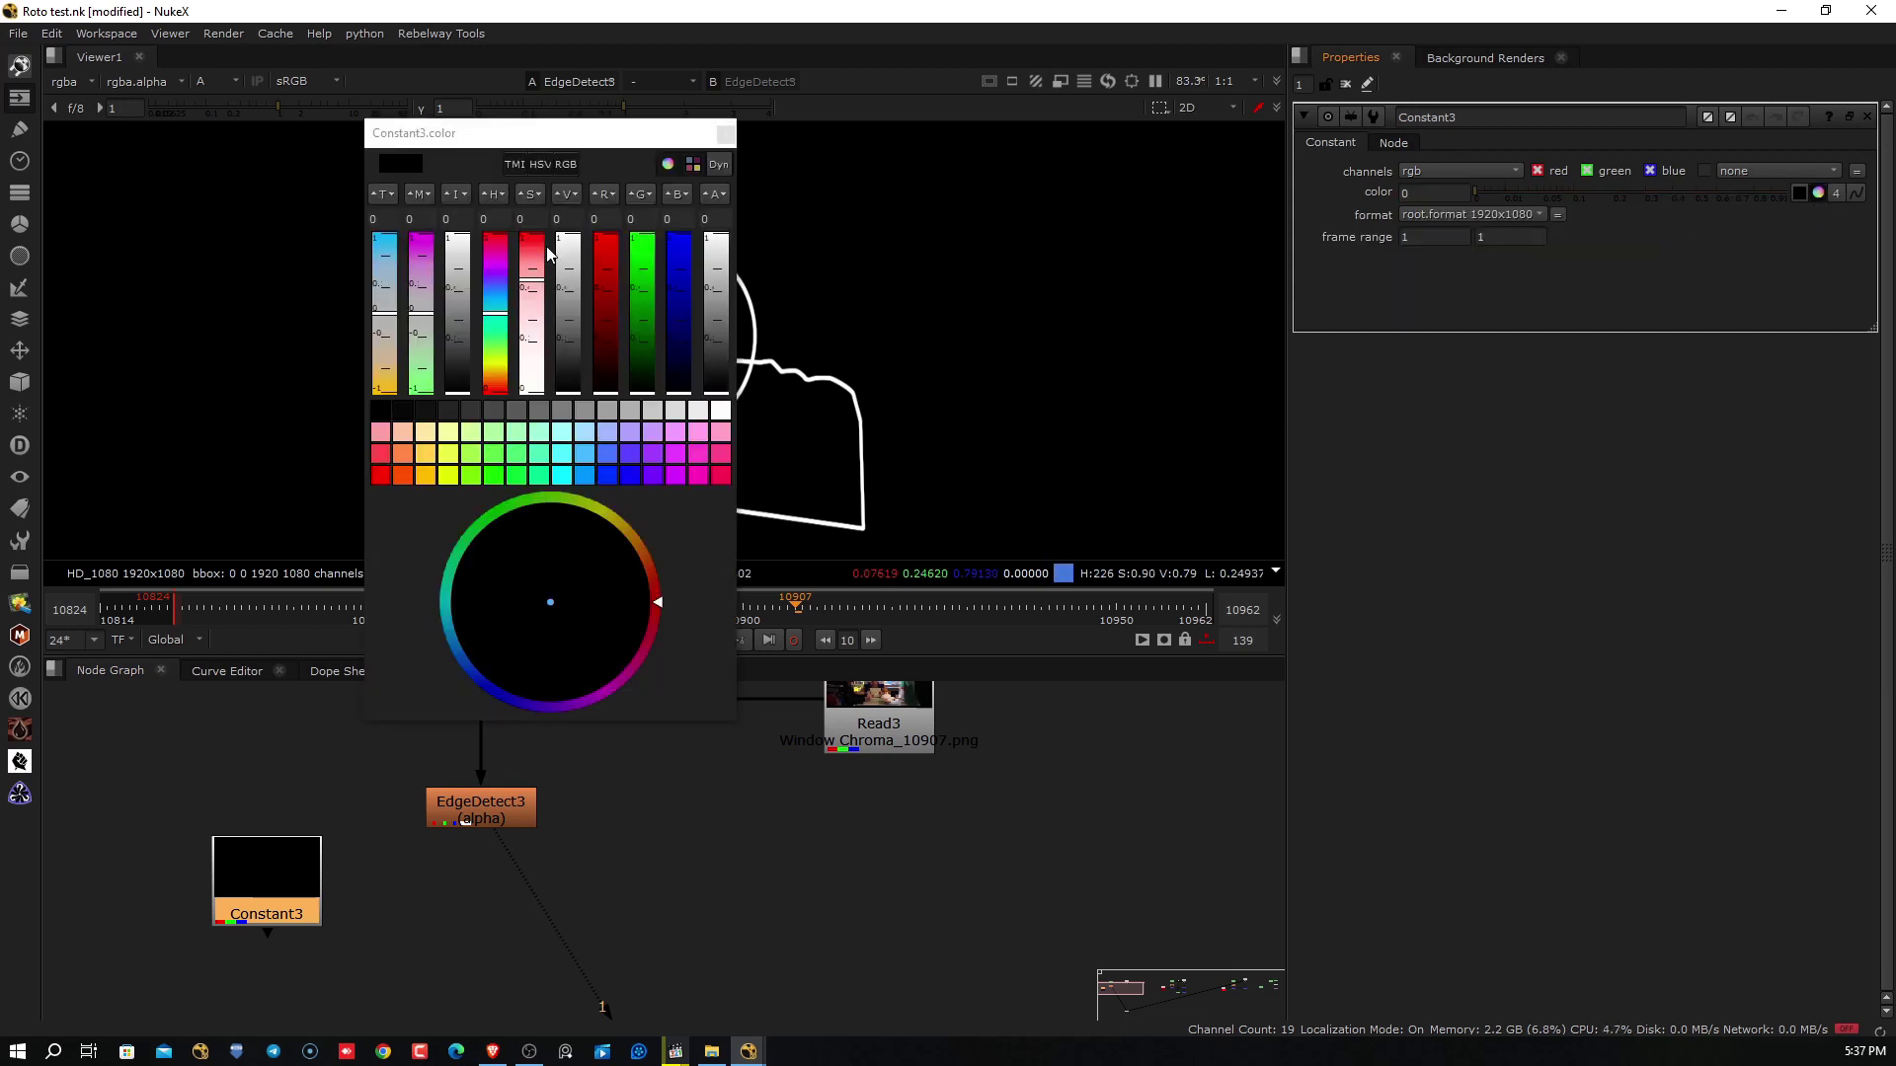
pyautogui.moveTo(420, 279); pyautogui.dragTo(420, 238)
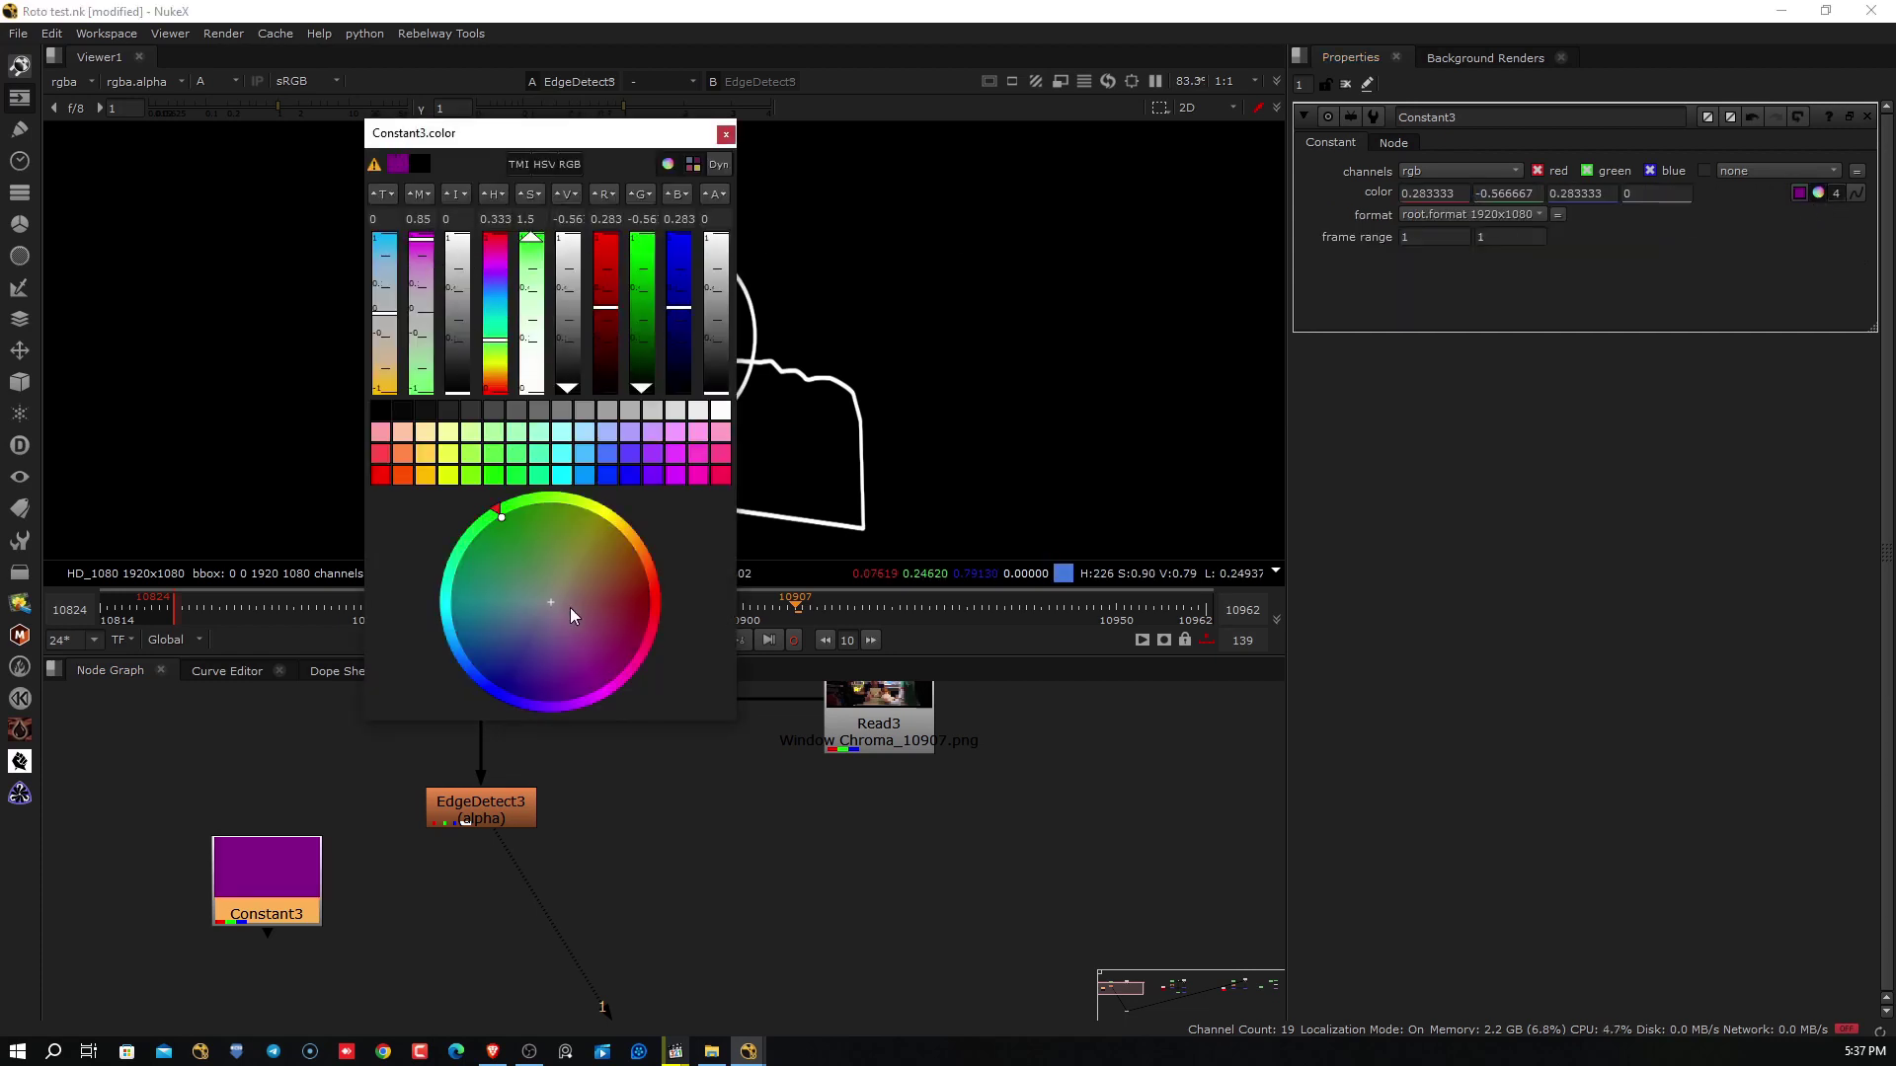
pyautogui.click(725, 133)
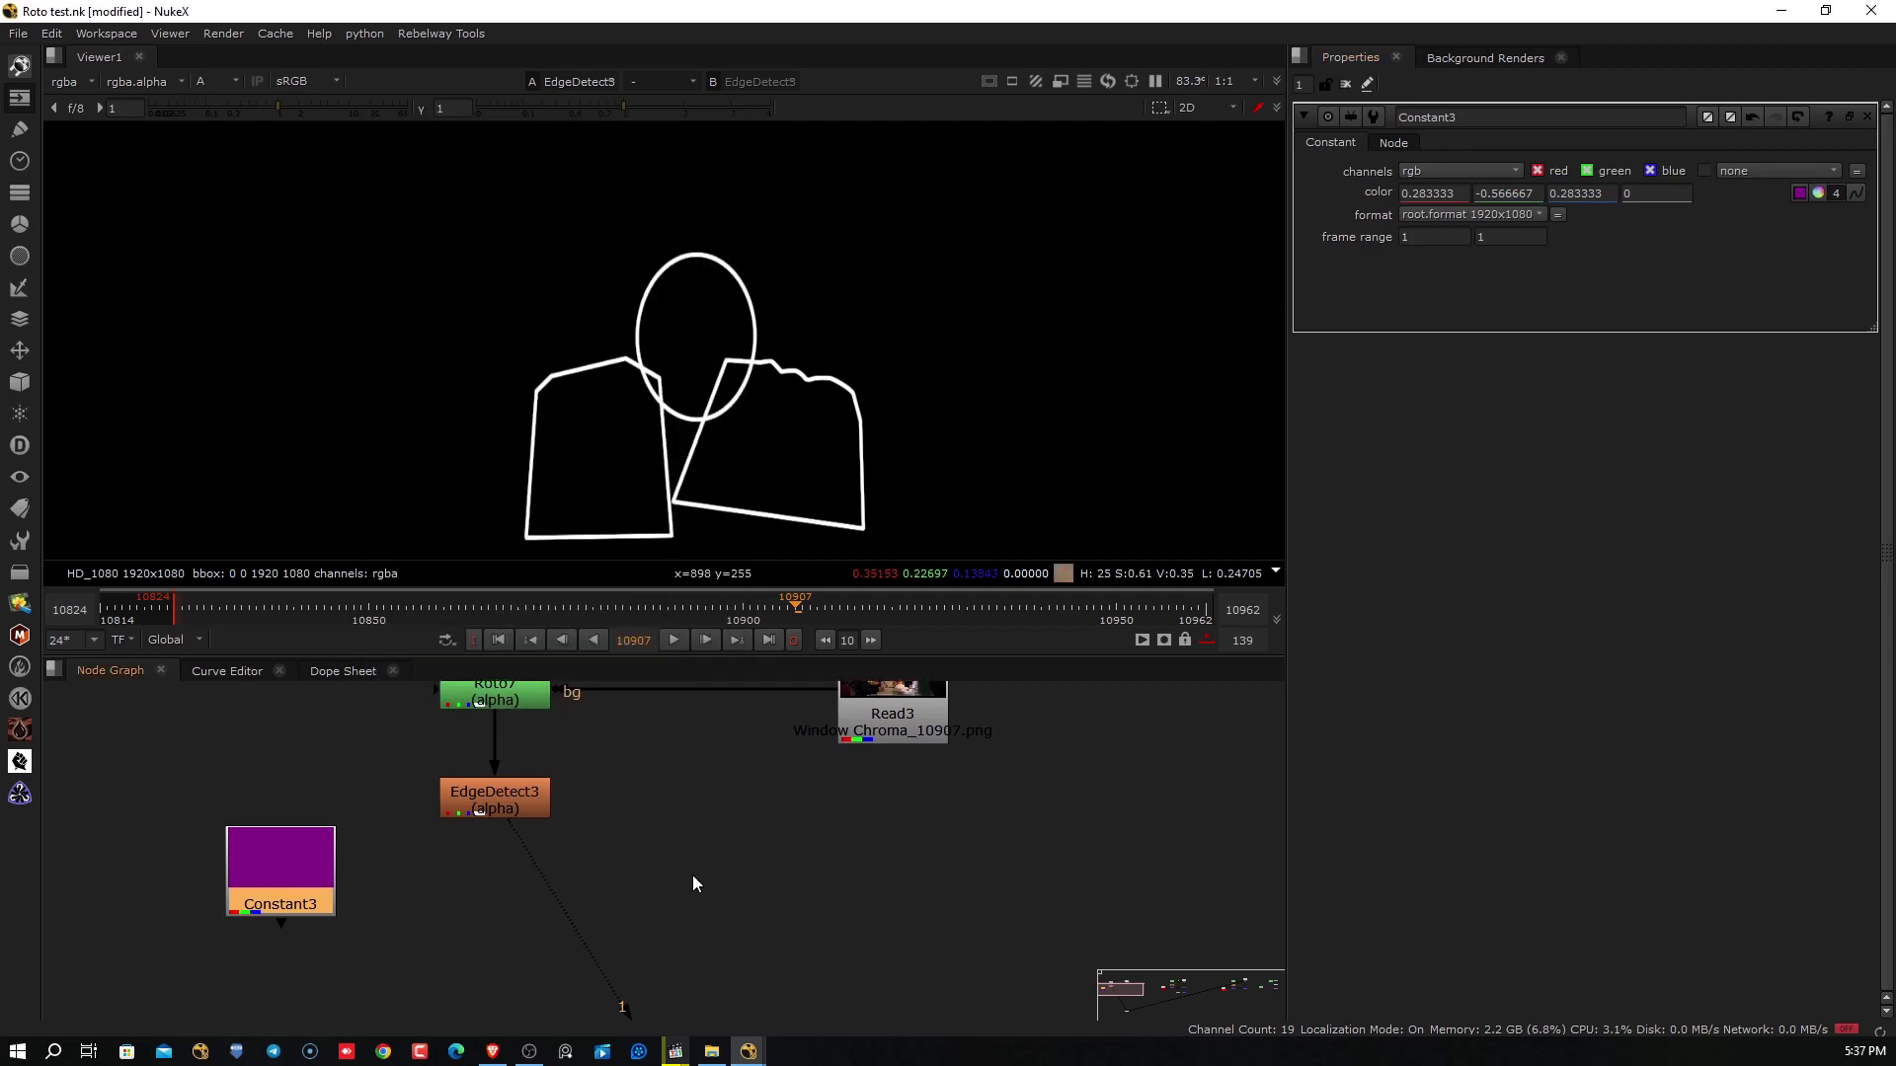
# Add a Merge node to the Constant node and connect its other input to the EdgeDetect node
pyautogui.moveTo(314, 862); pyautogui.dragTo(296, 863)
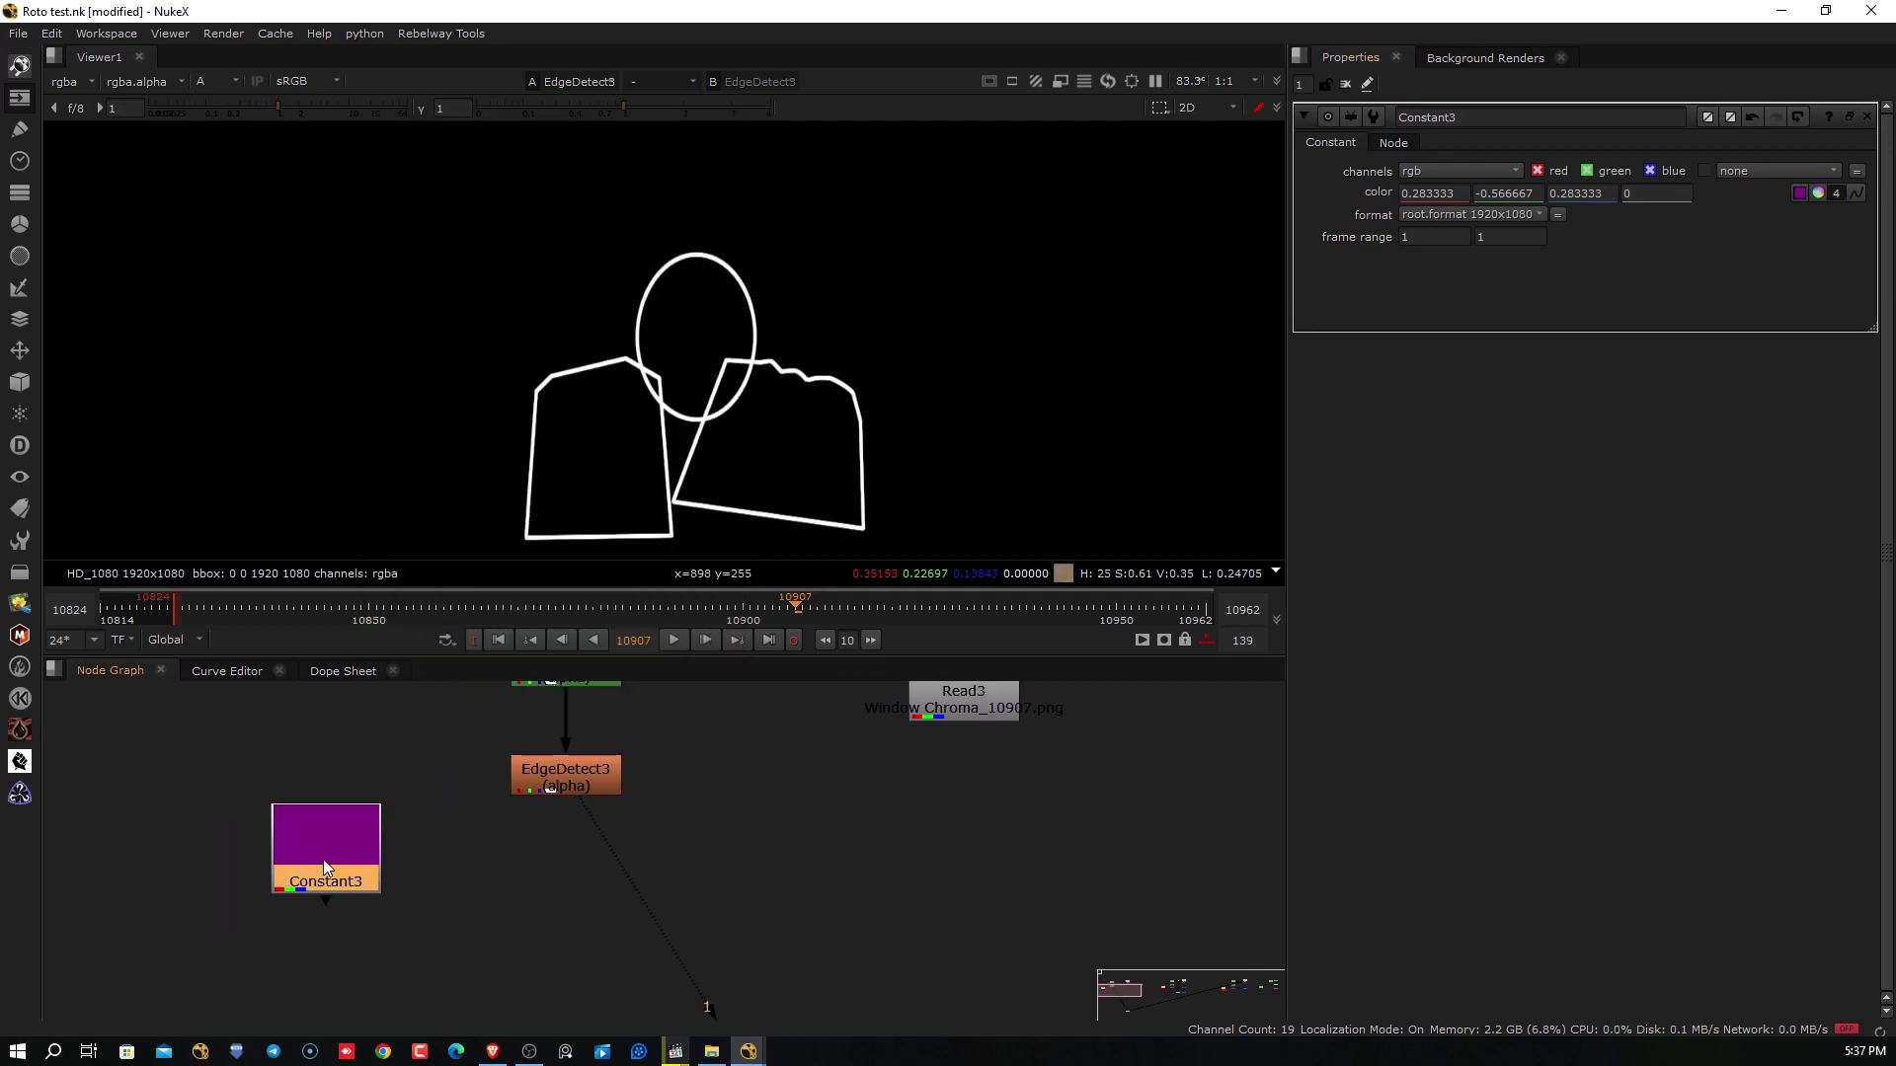
pyautogui.press('m')
pyautogui.moveTo(491, 835); pyautogui.dragTo(543, 798)
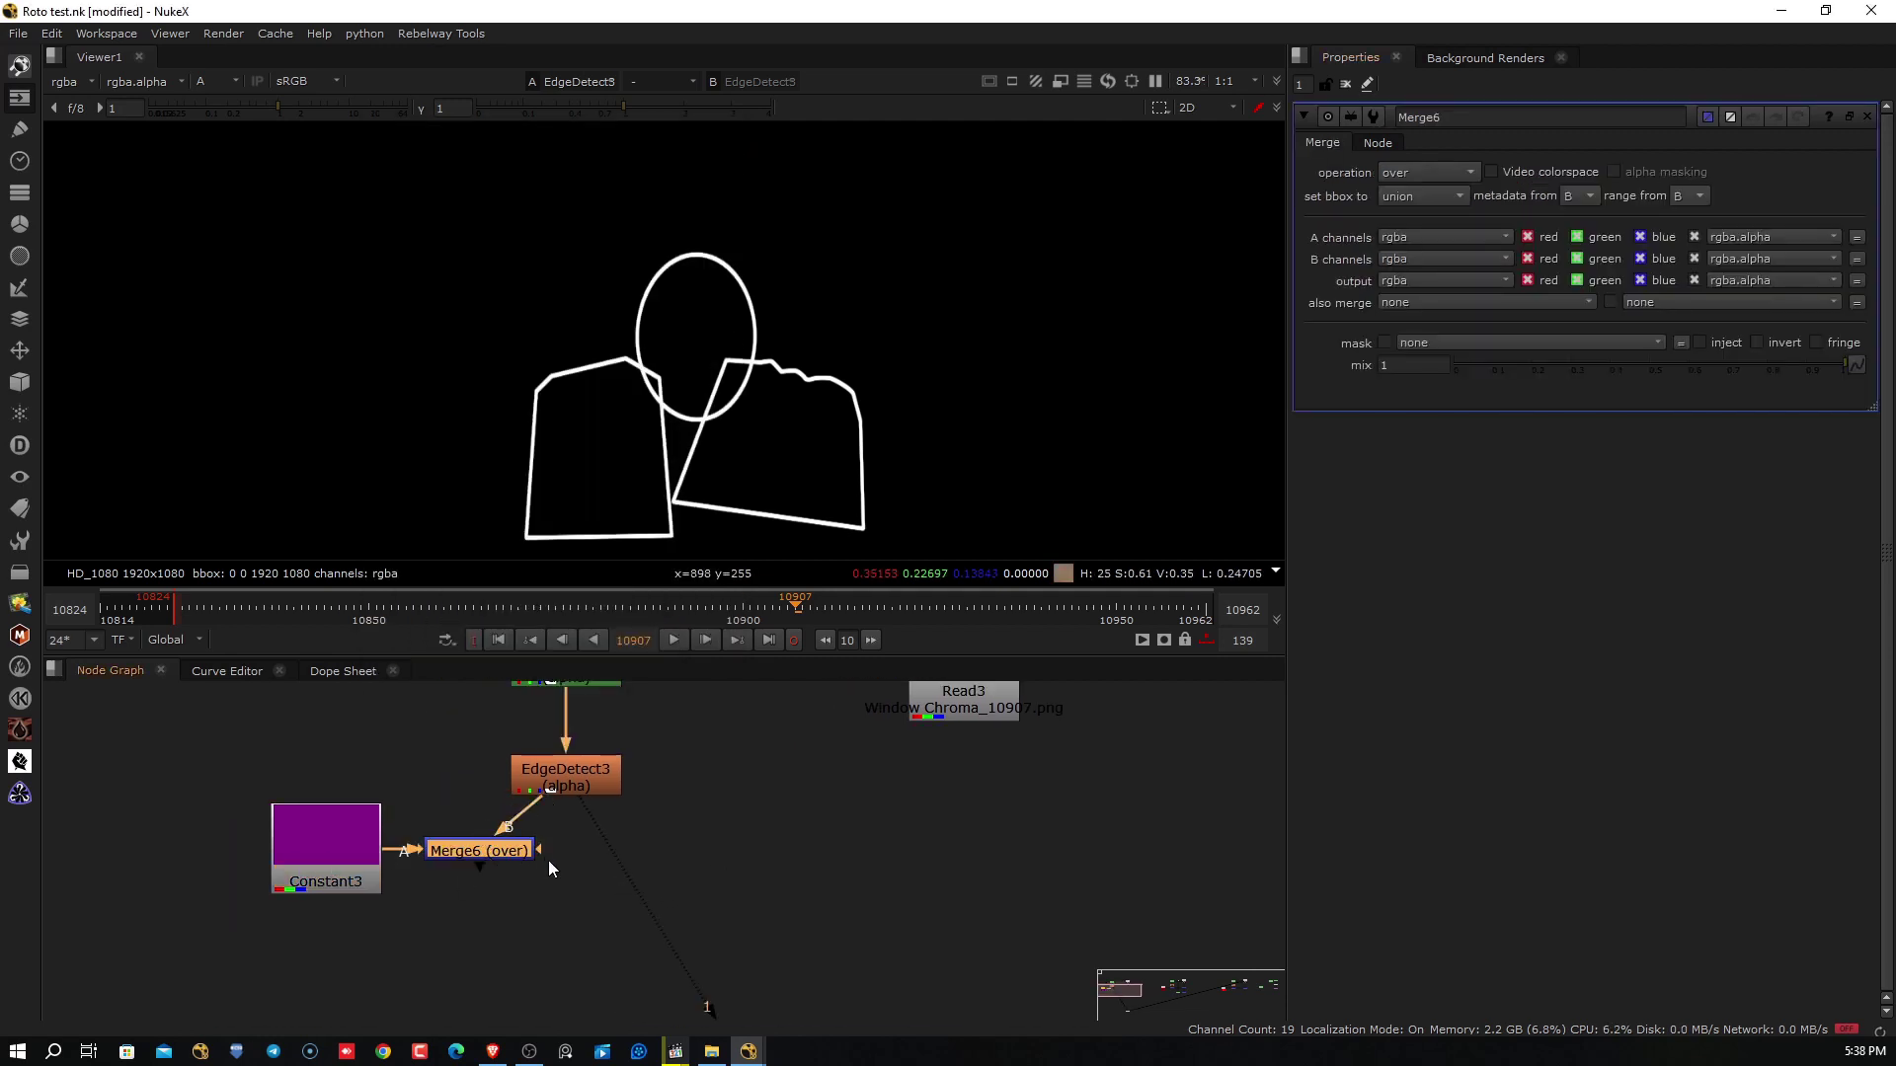
# Set the operation of the Merge joining the Constant and EdgeDetect nodes to mask and view its output
pyautogui.click(1422, 173)
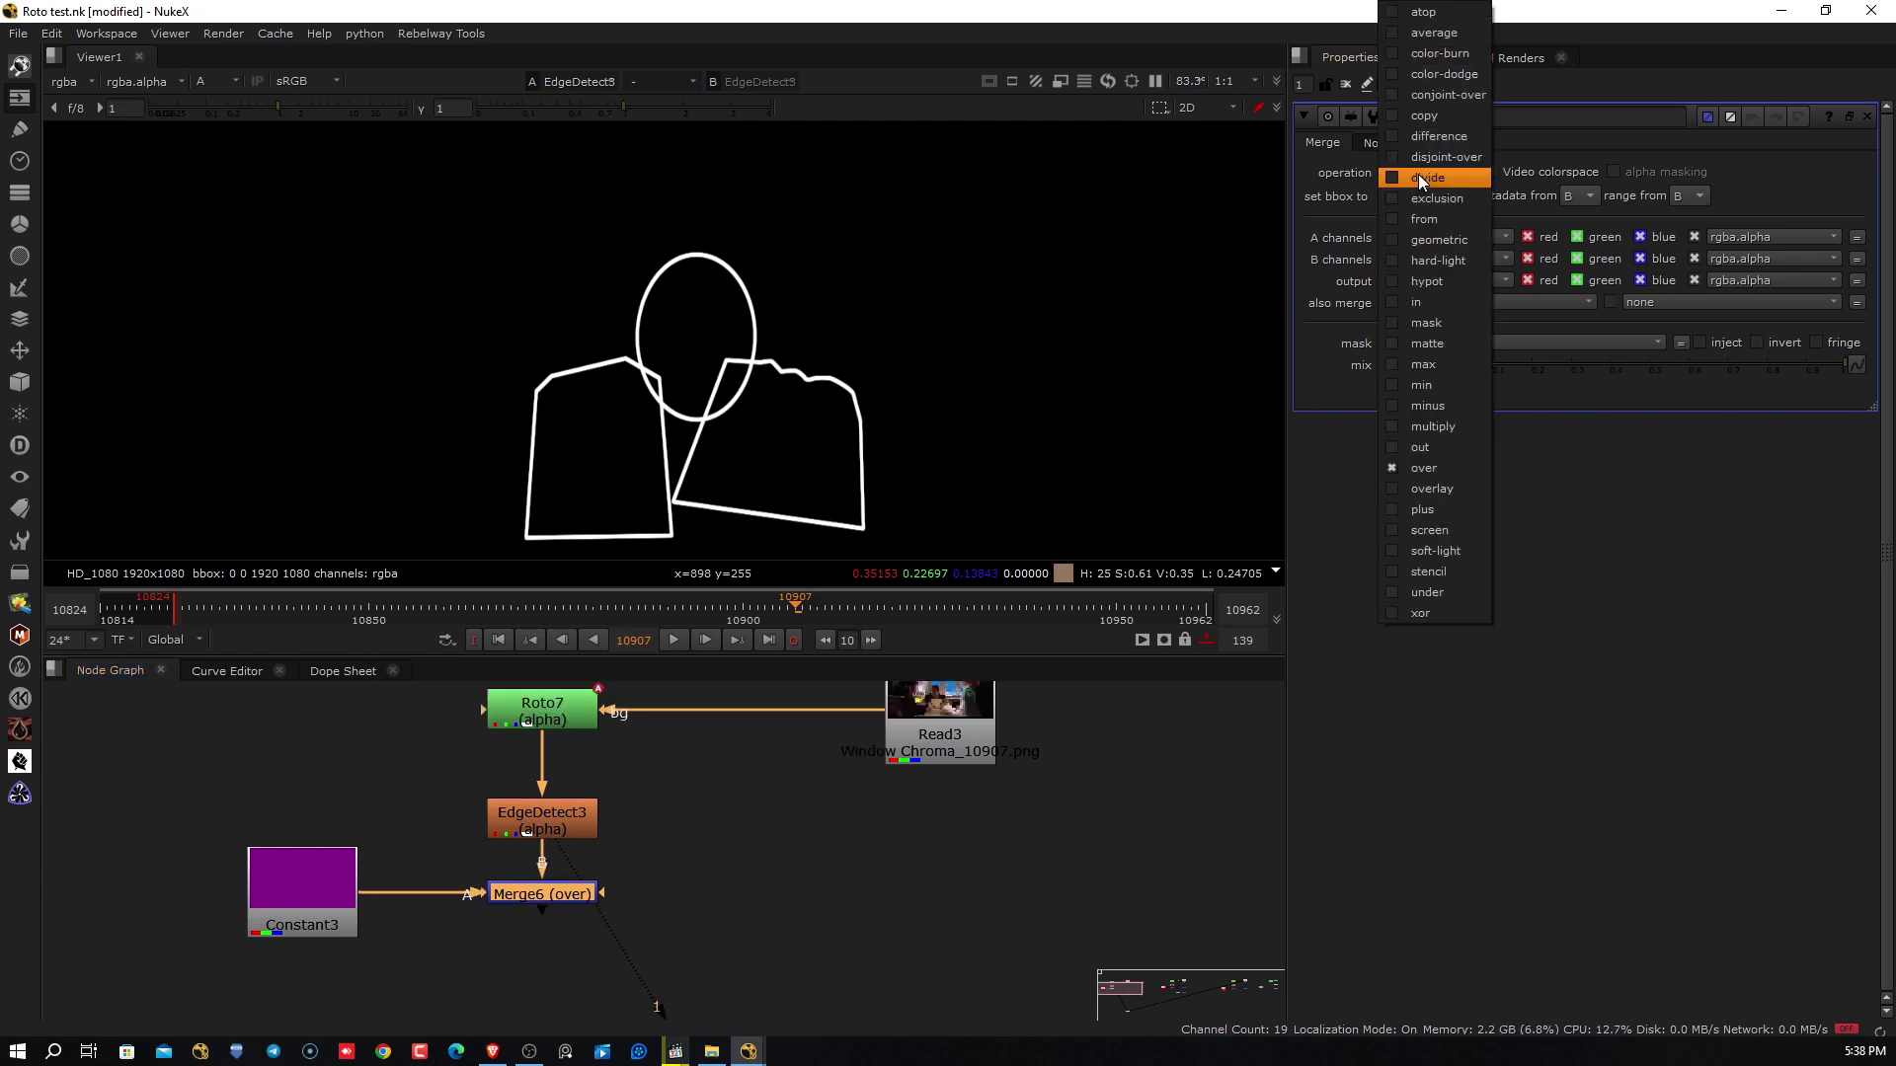
pyautogui.click(1448, 324)
pyautogui.click(559, 837)
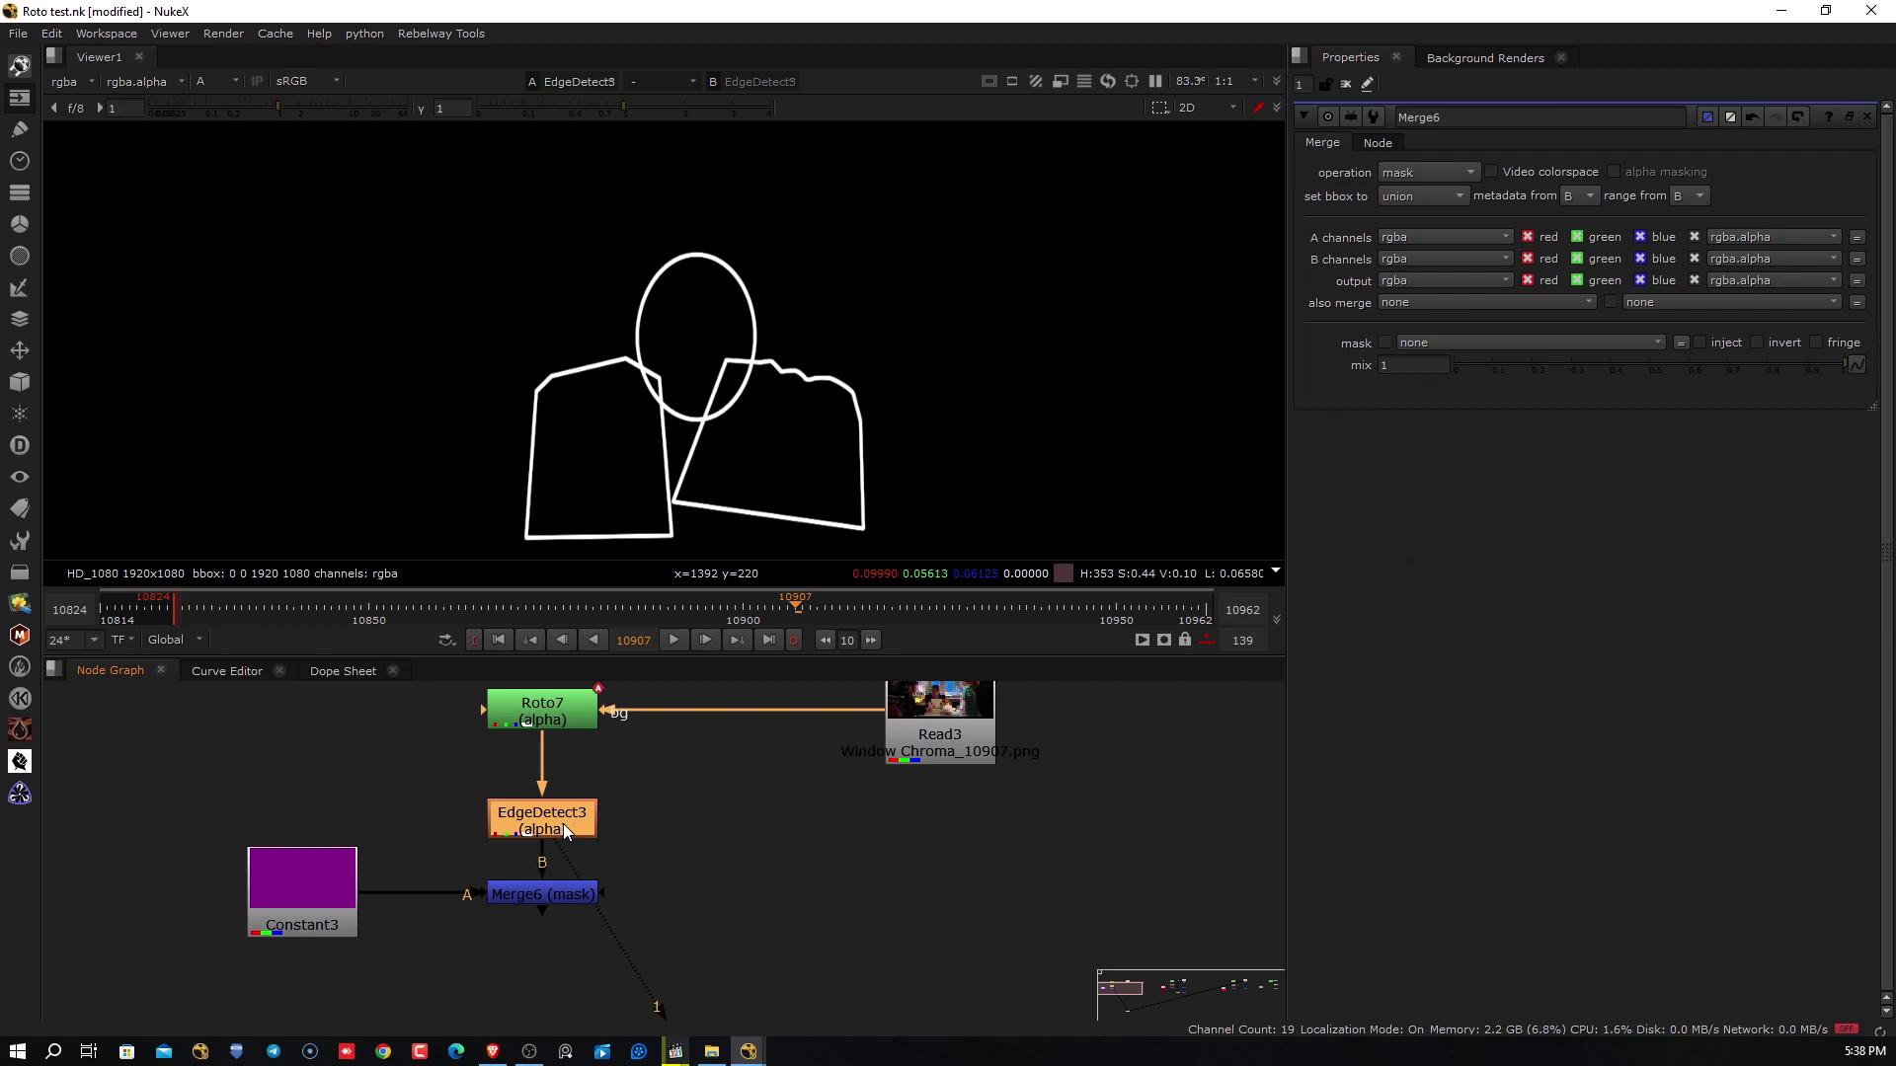
pyautogui.press('a')
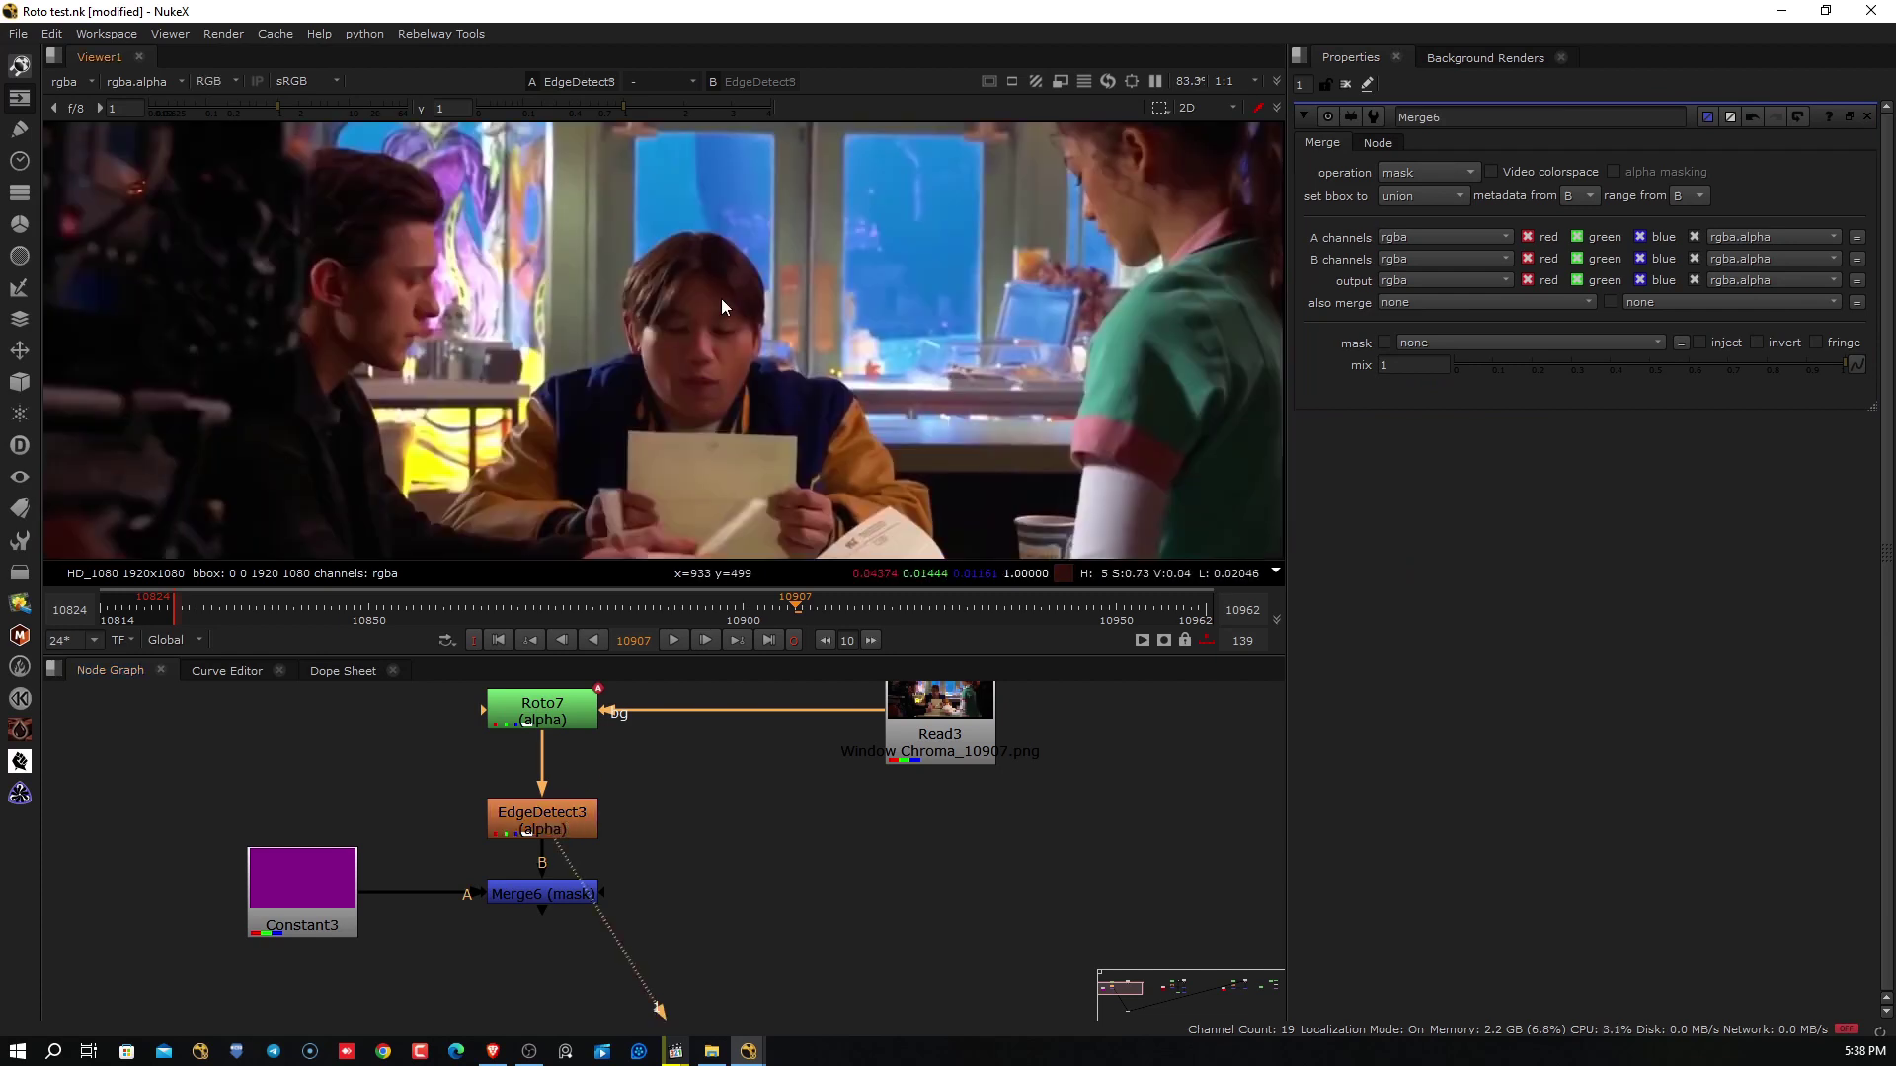
pyautogui.click(531, 896)
pyautogui.press('1')
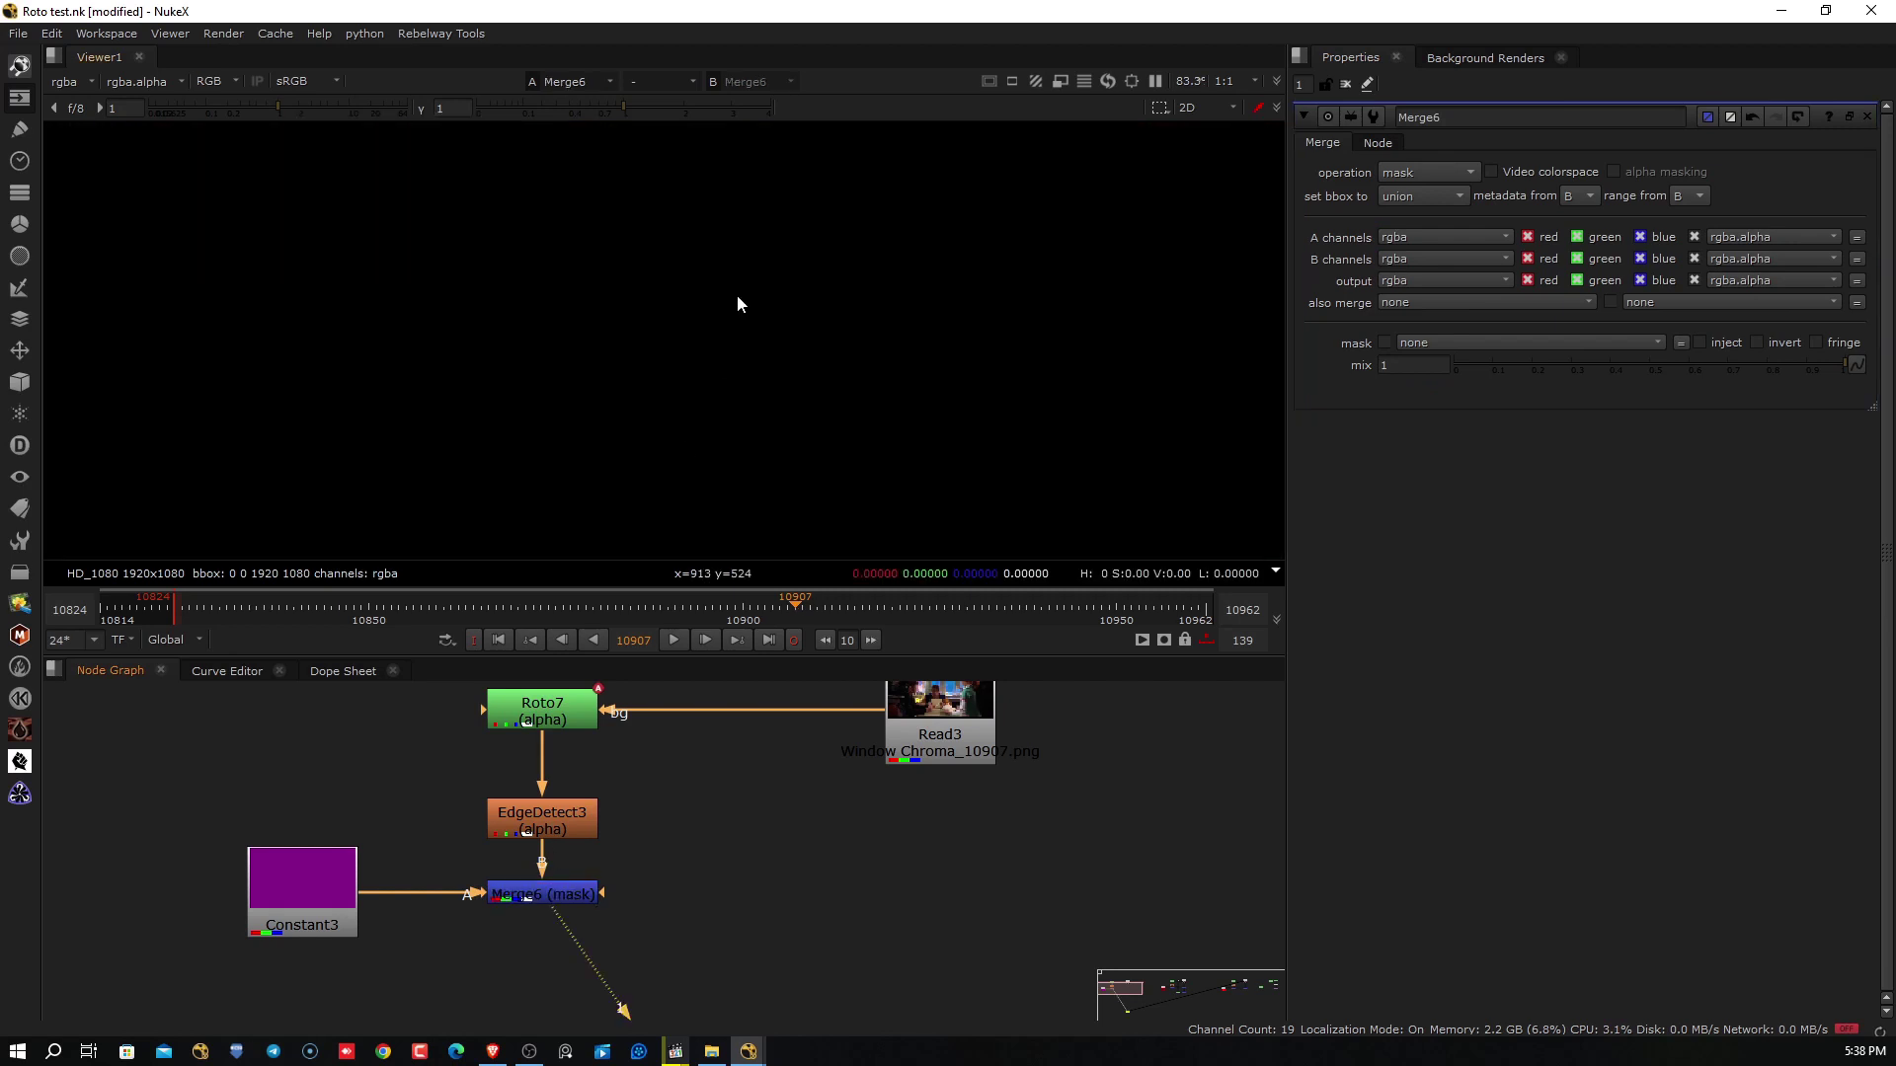
pyautogui.press('a')
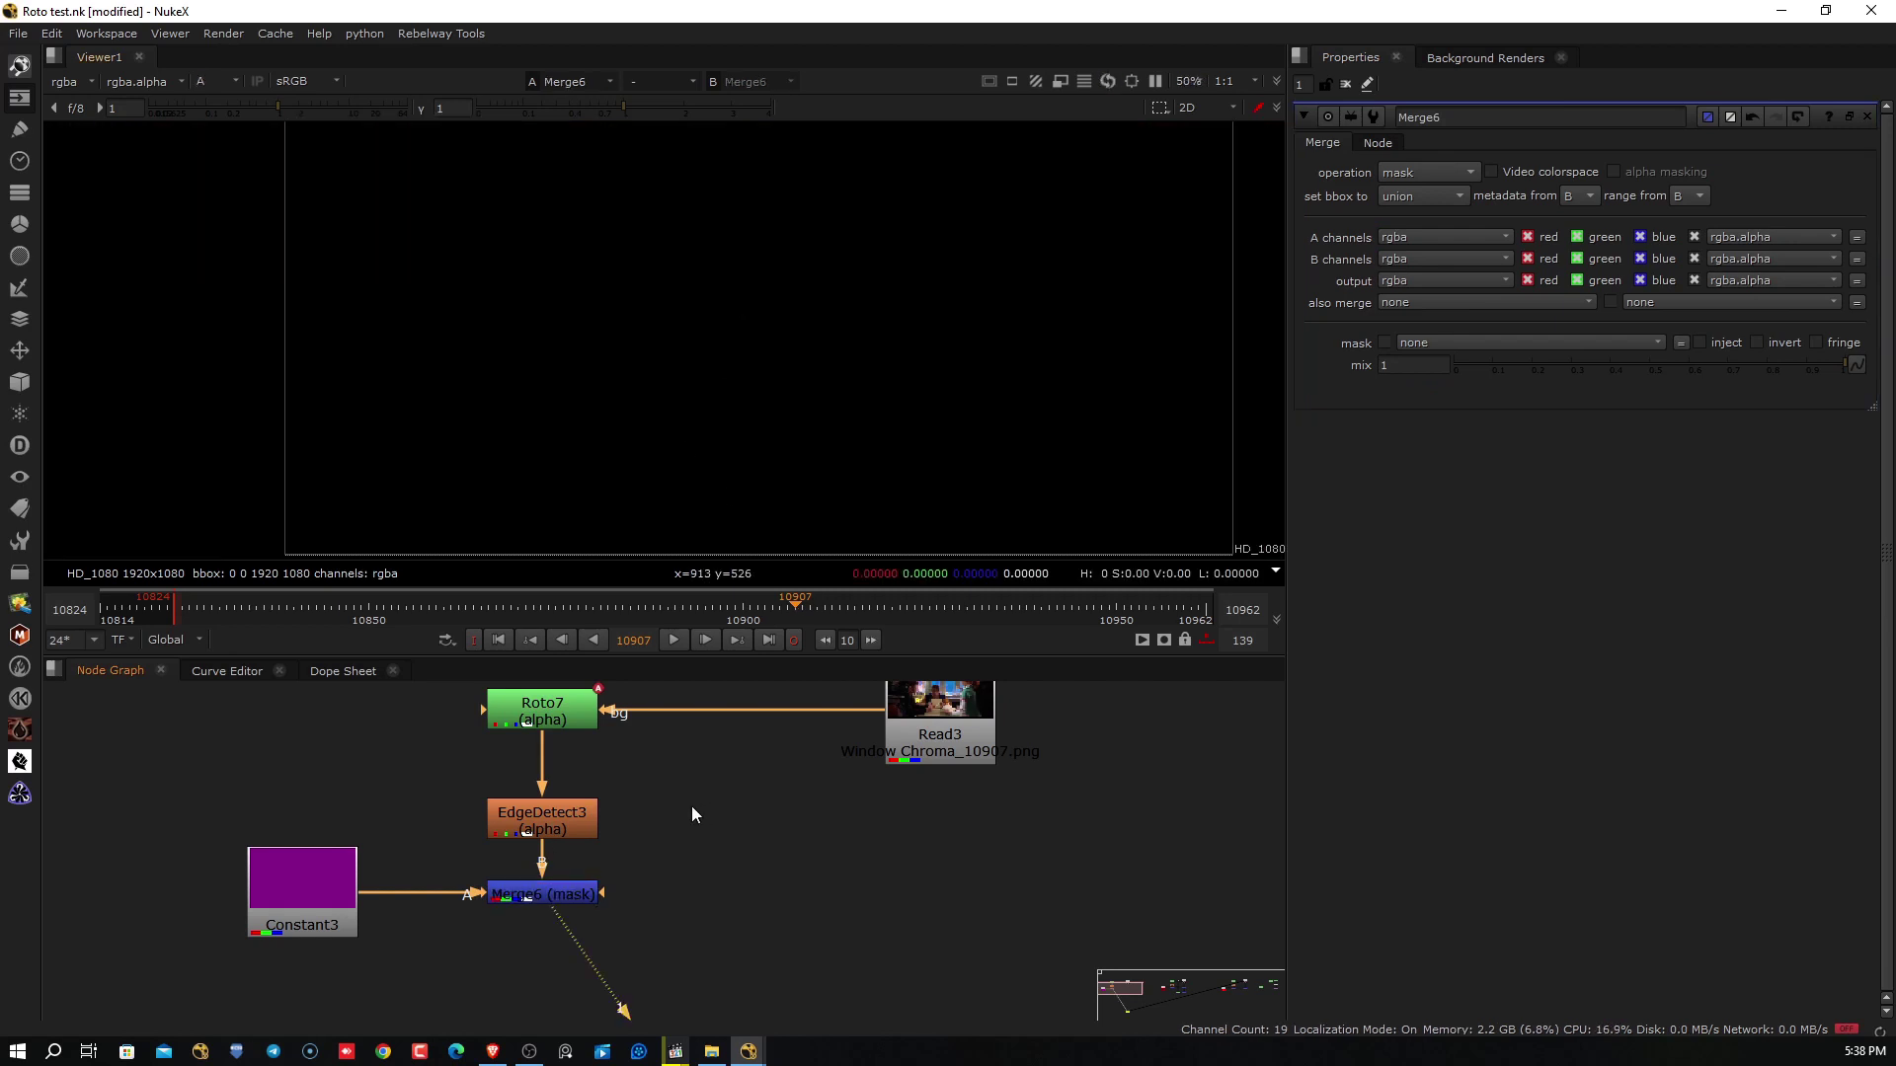
# Swap the mask Merge's inputs so that EdgeDetect feeds A and the purple Constant feeds B
pyautogui.click(567, 897)
pyautogui.hotkey('shift', 'x')
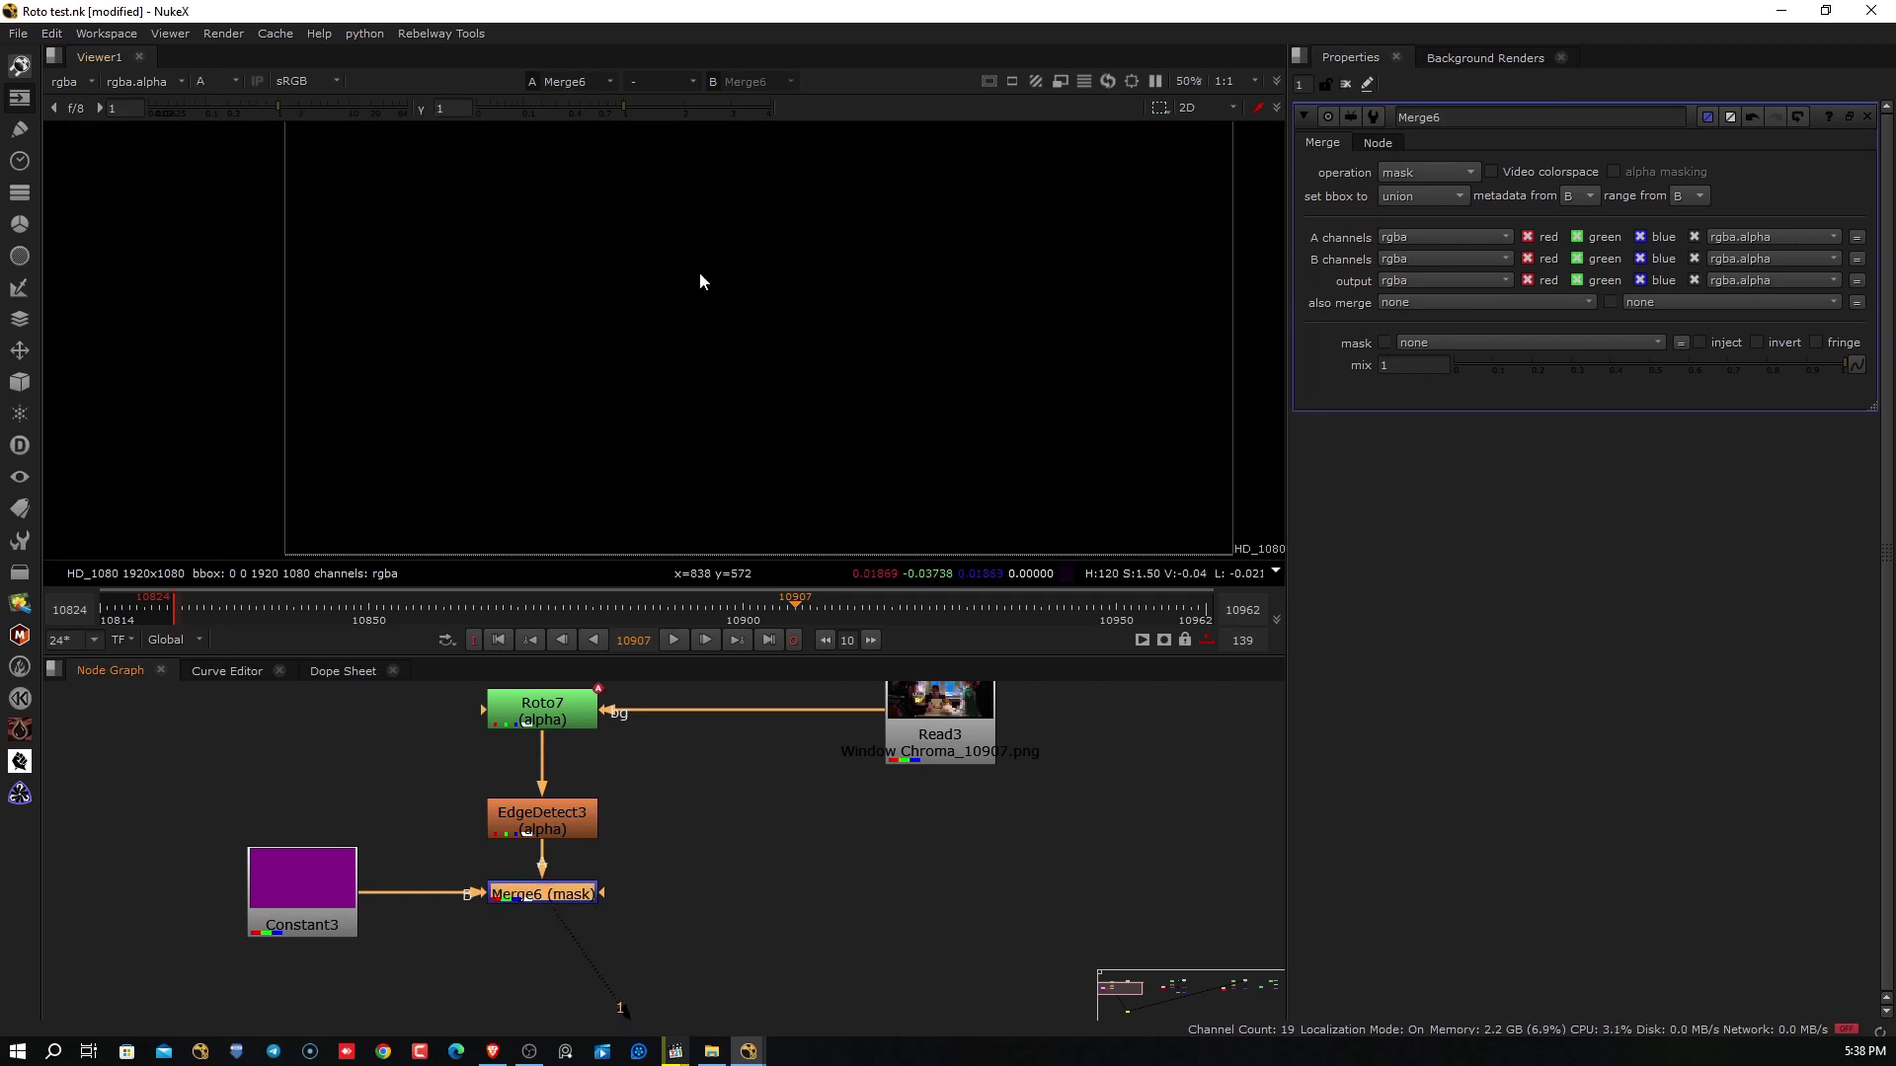
pyautogui.scroll(-5, 698, 281)
pyautogui.moveTo(696, 294); pyautogui.dragTo(620, 365, button='middle')
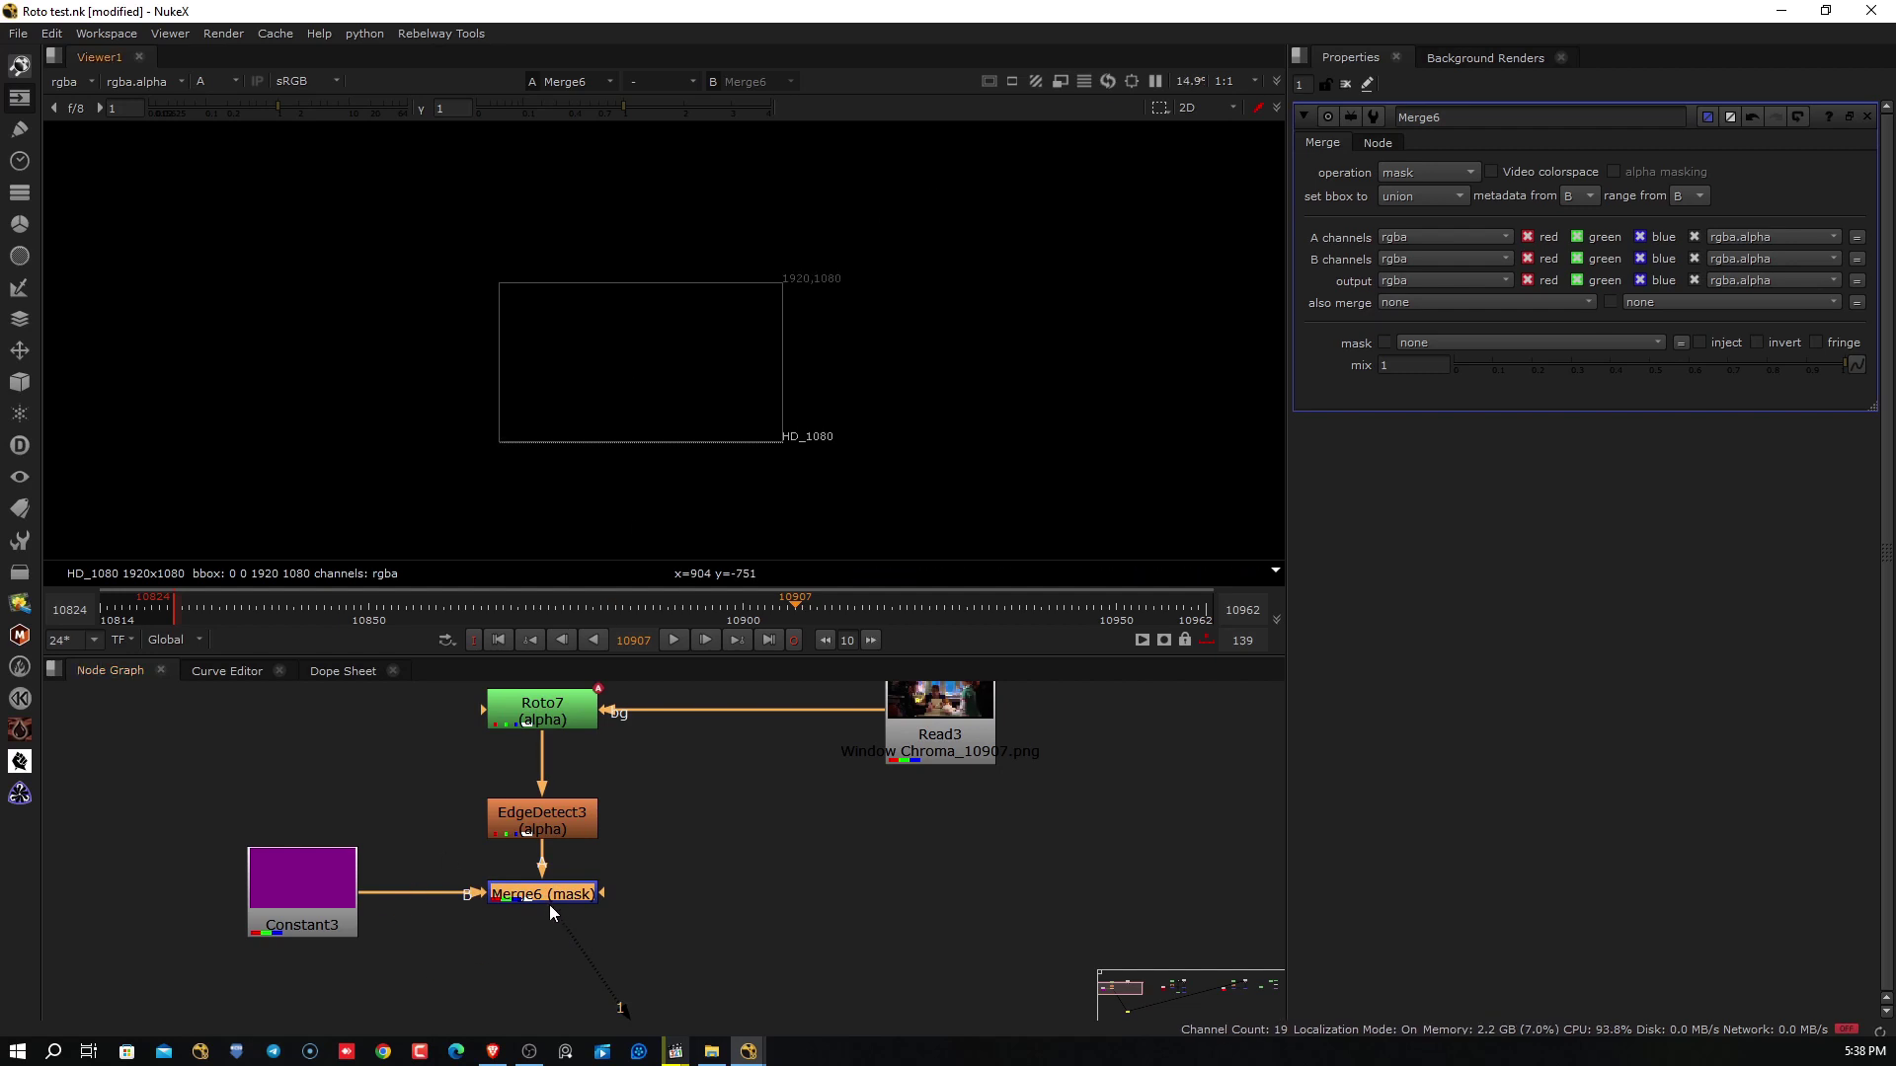
pyautogui.hotkey('shift', 'x')
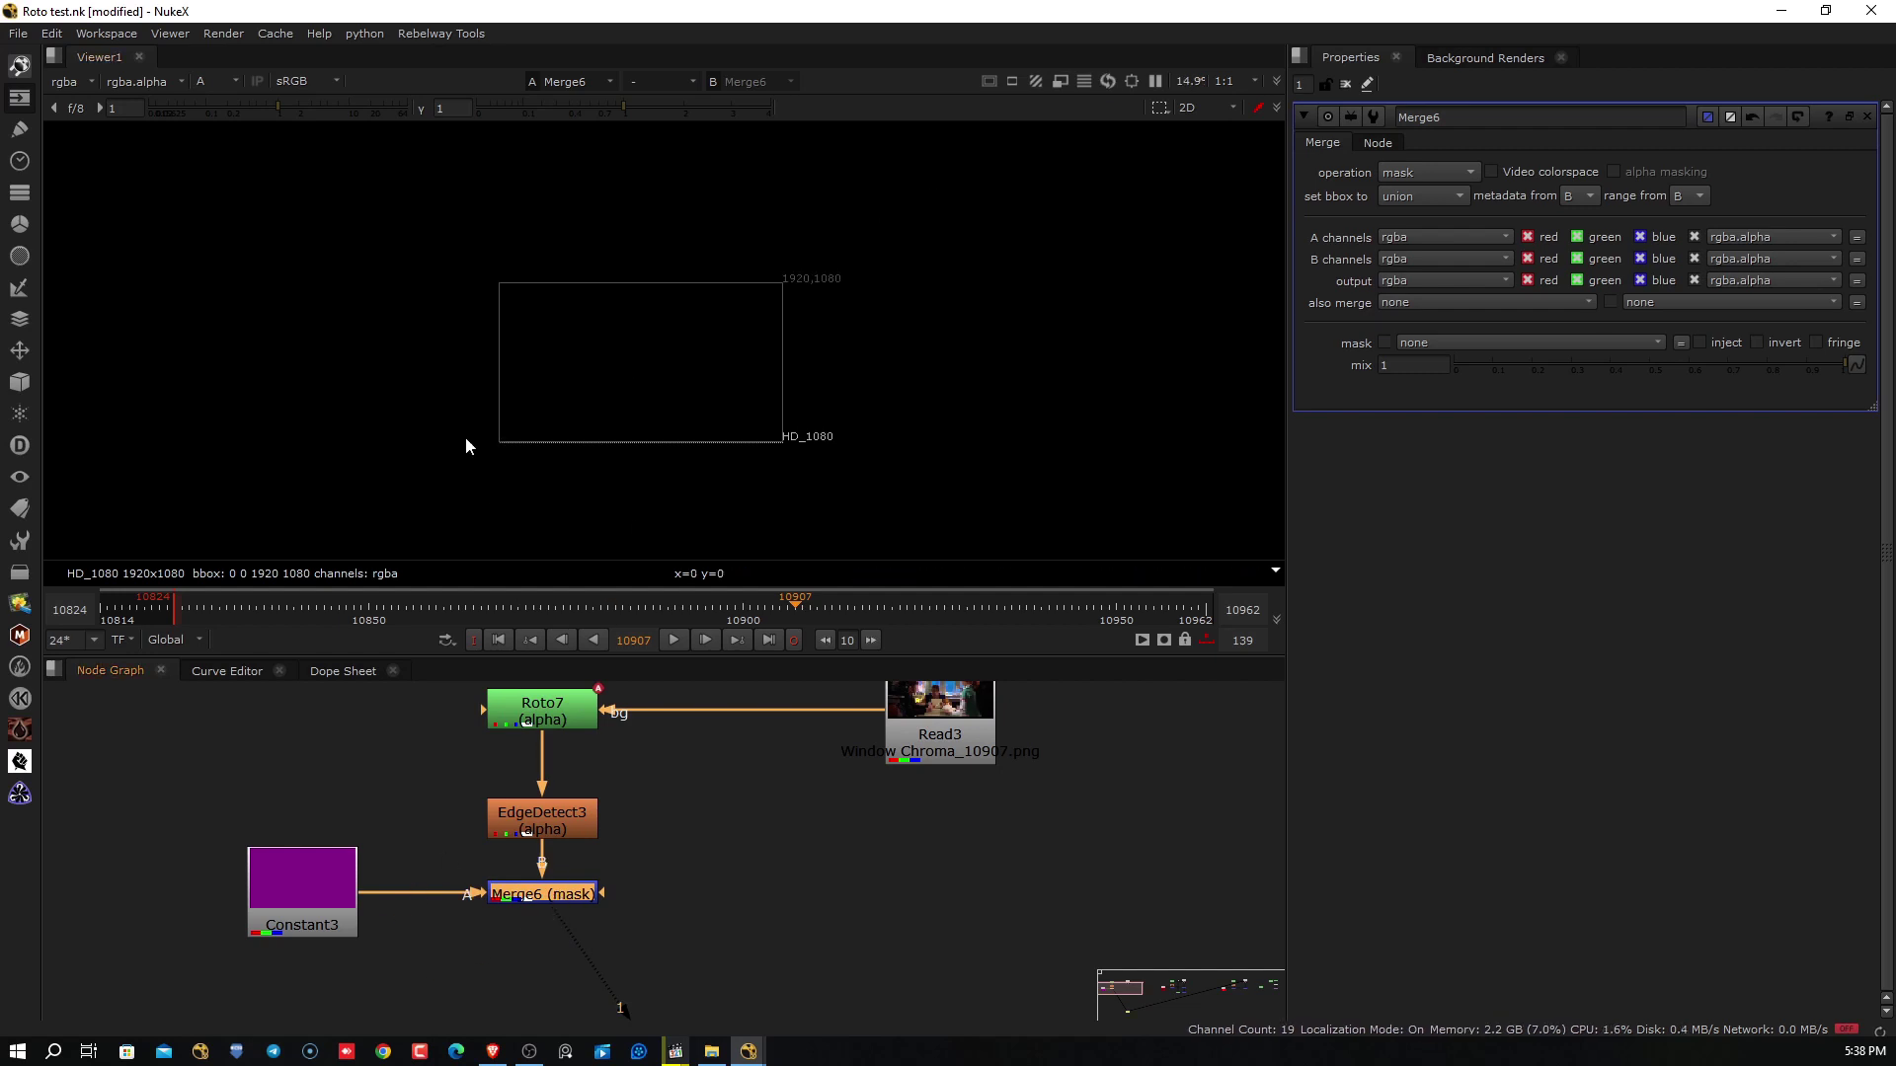
pyautogui.press('a')
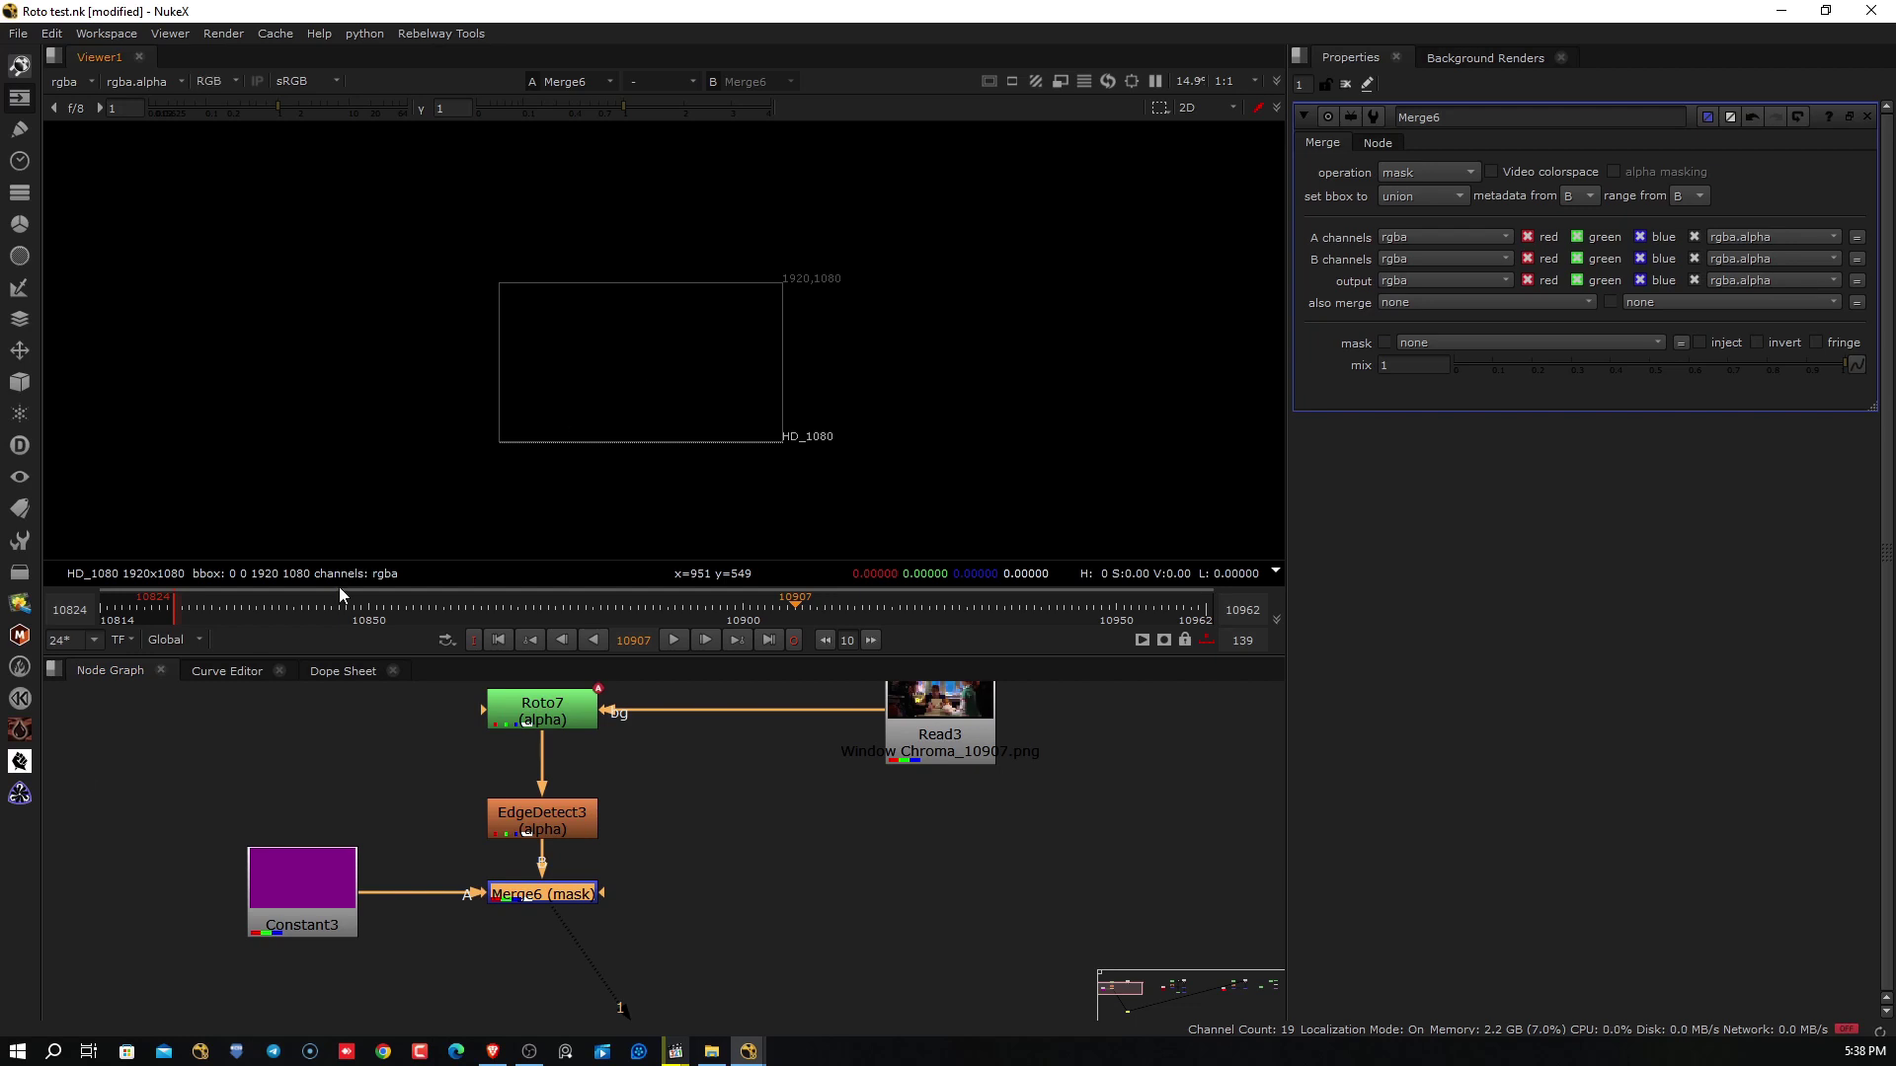
pyautogui.hotkey('shift', 'x')
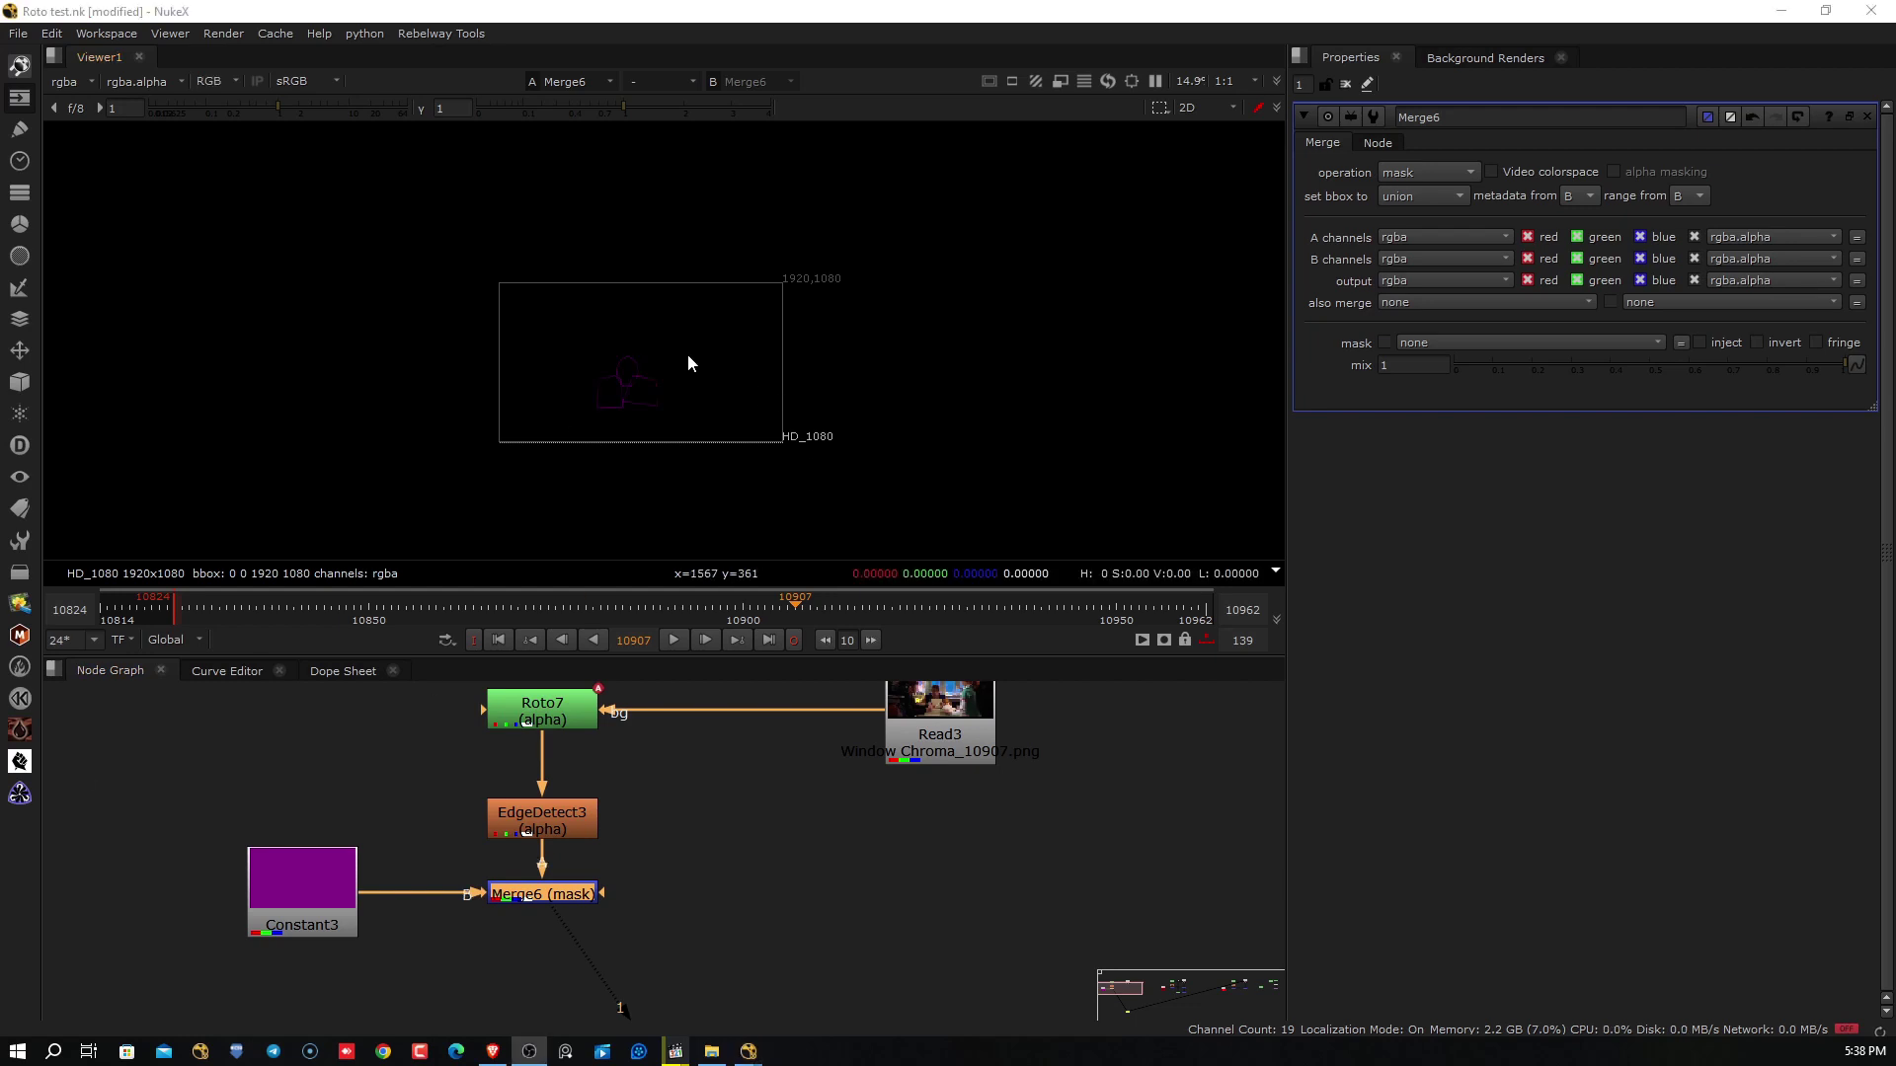
pyautogui.click(215, 85)
pyautogui.click(216, 85)
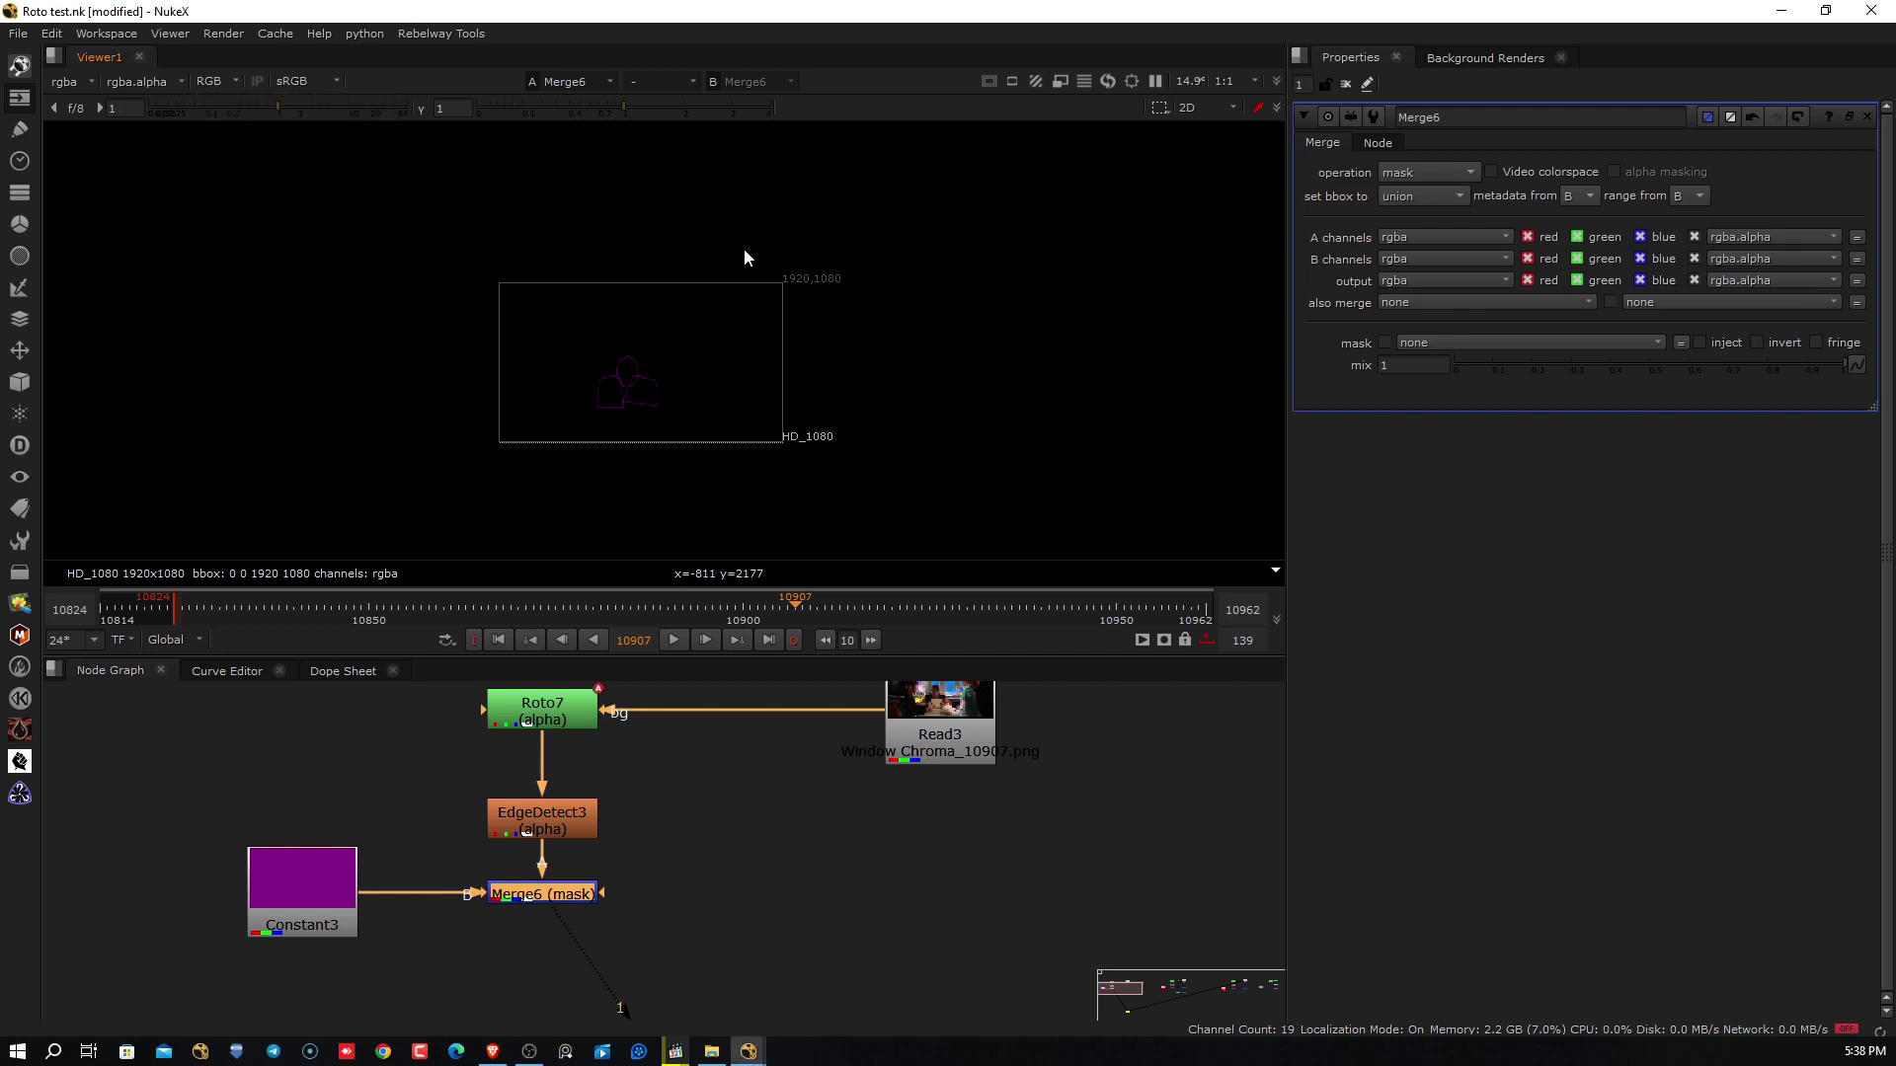
# Compare the EdgeDetect output with the mask Merge's coloured outlines in the viewer
pyautogui.scroll(3, 679, 352)
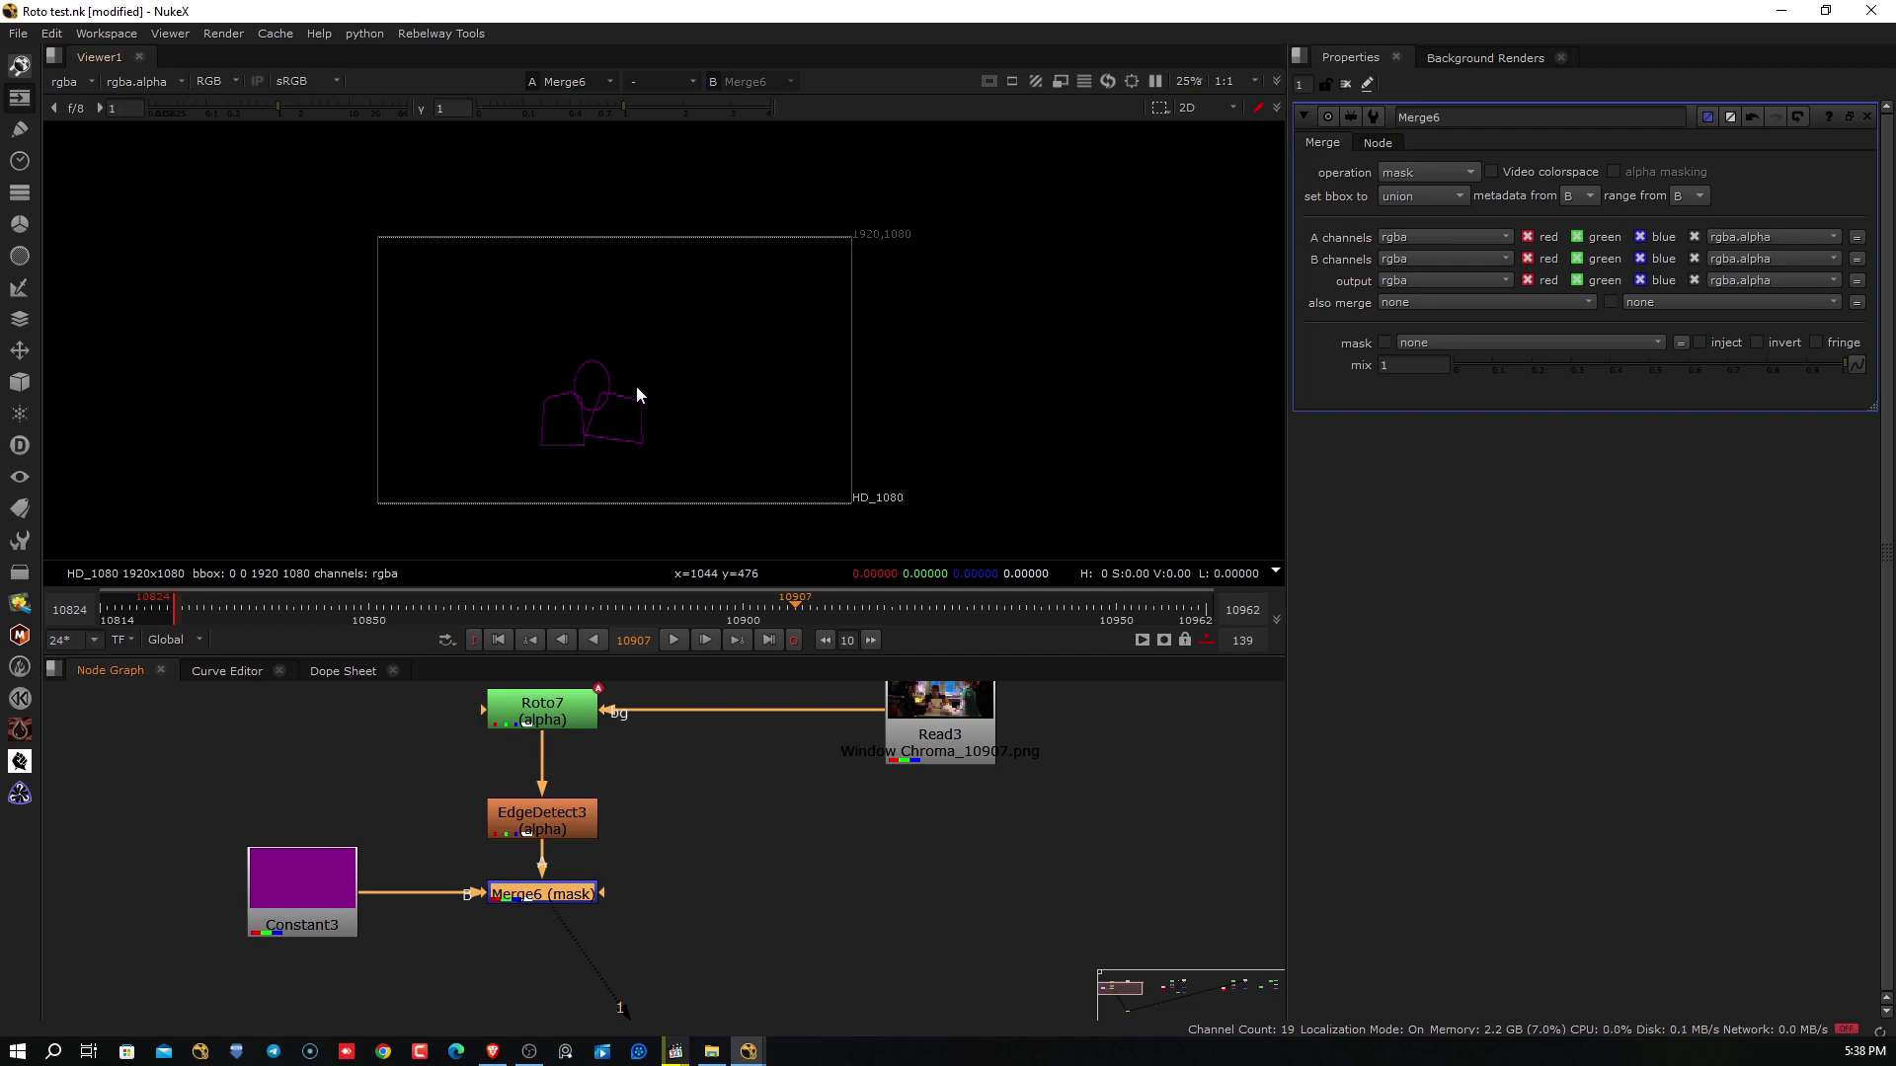
pyautogui.click(566, 807)
pyautogui.press('1')
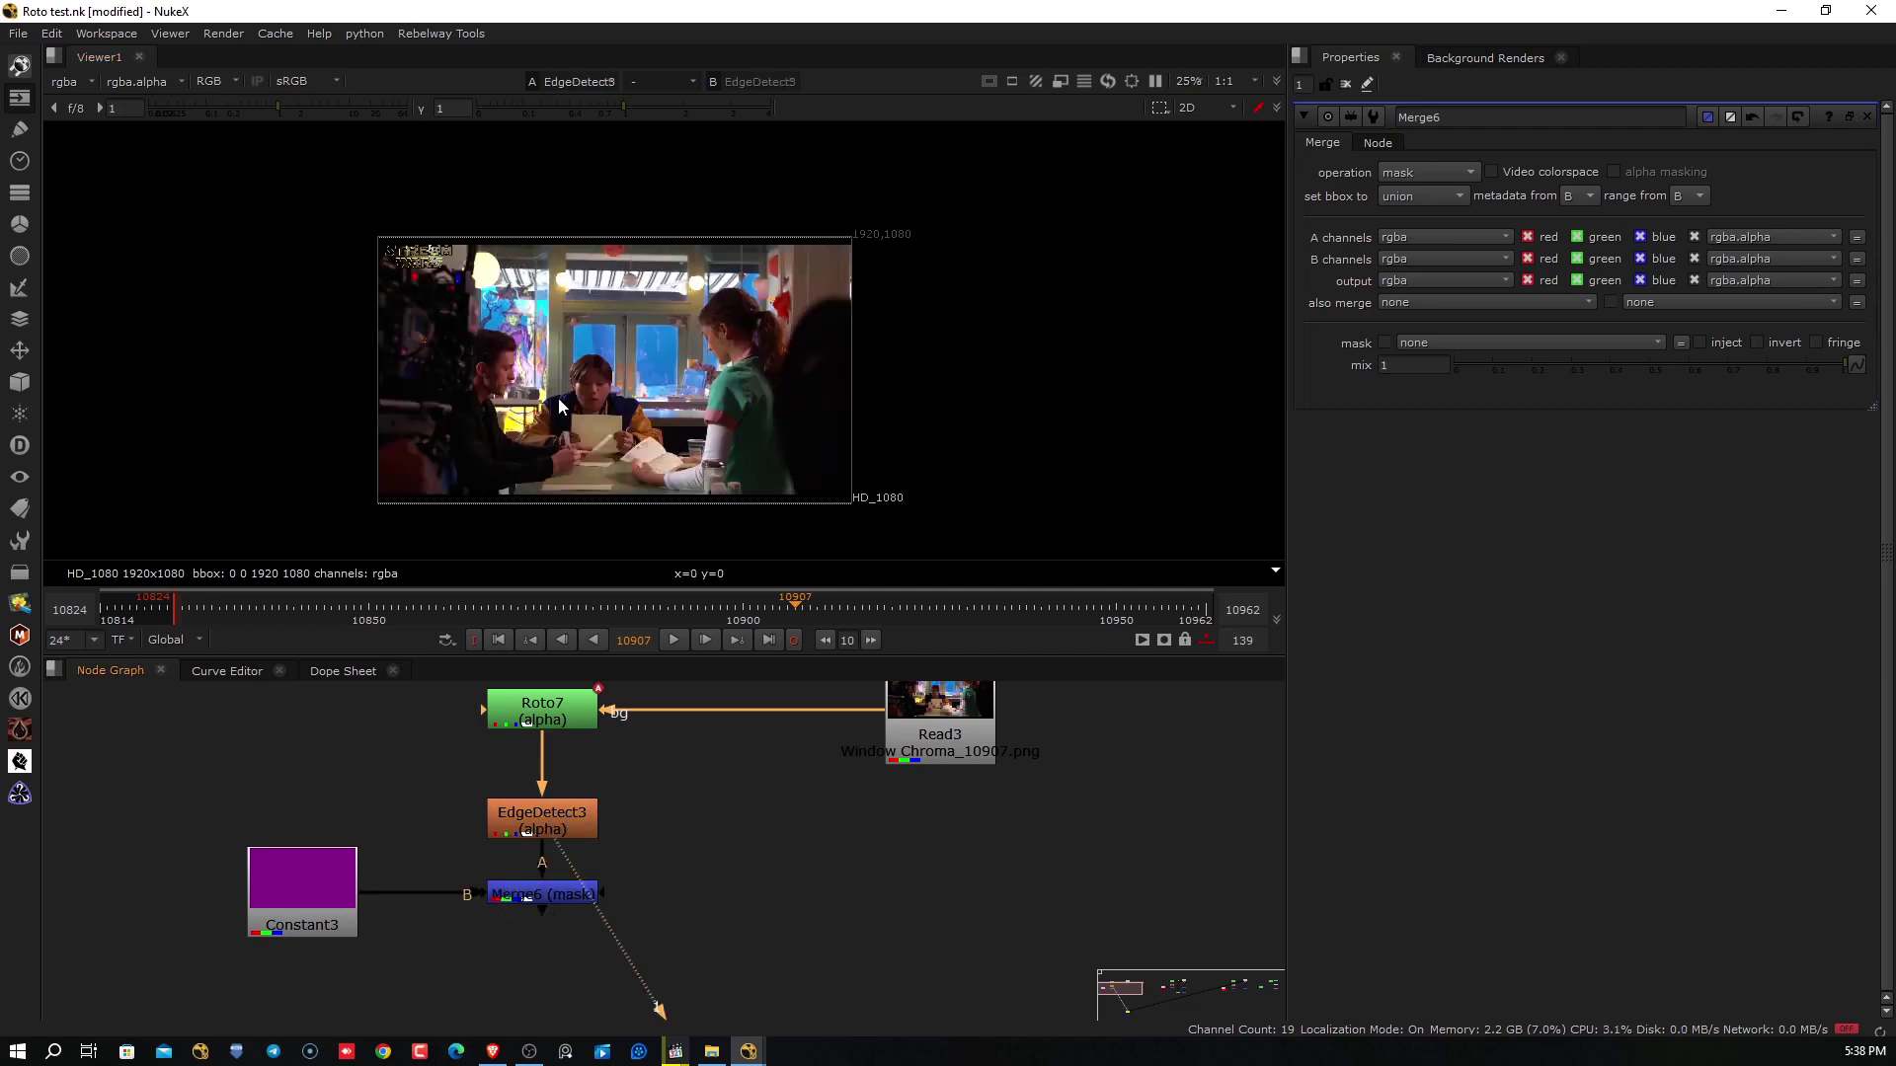
pyautogui.click(526, 893)
pyautogui.press('1')
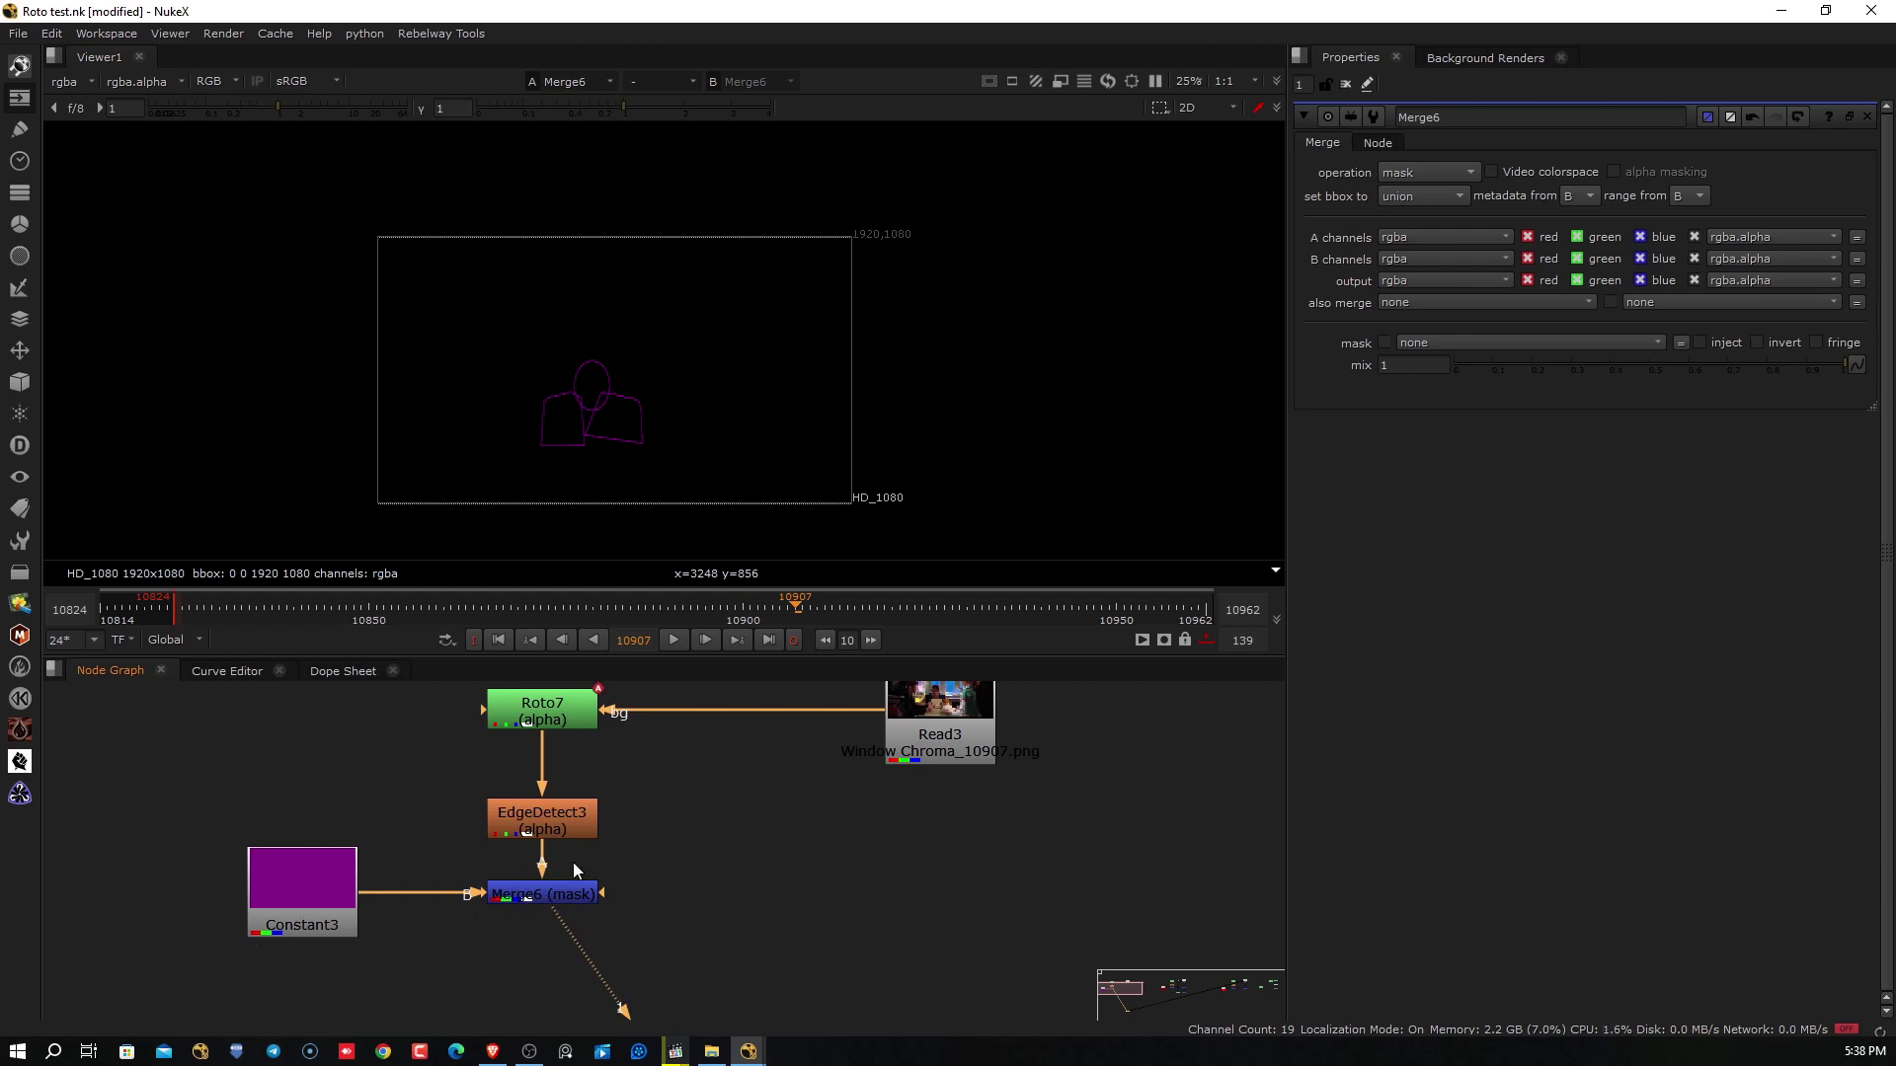
pyautogui.click(573, 892)
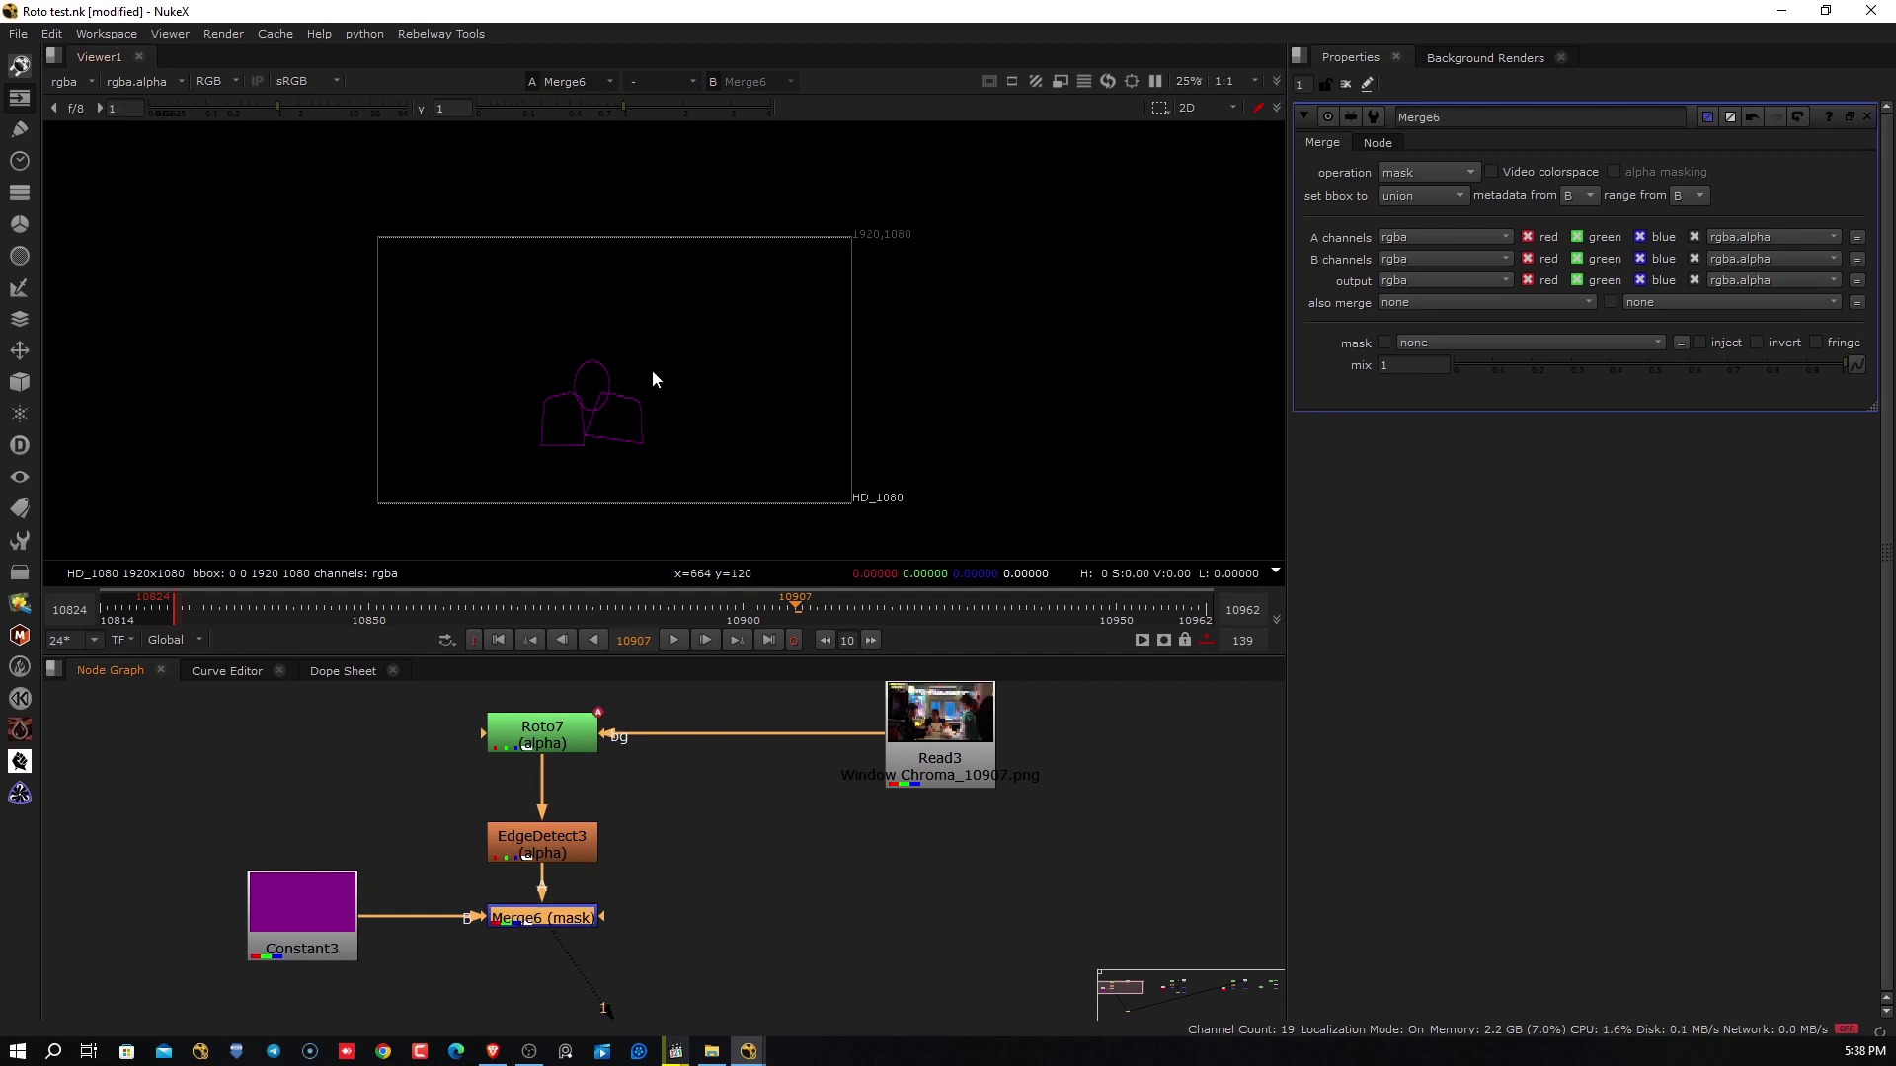
pyautogui.scroll(2, 600, 440)
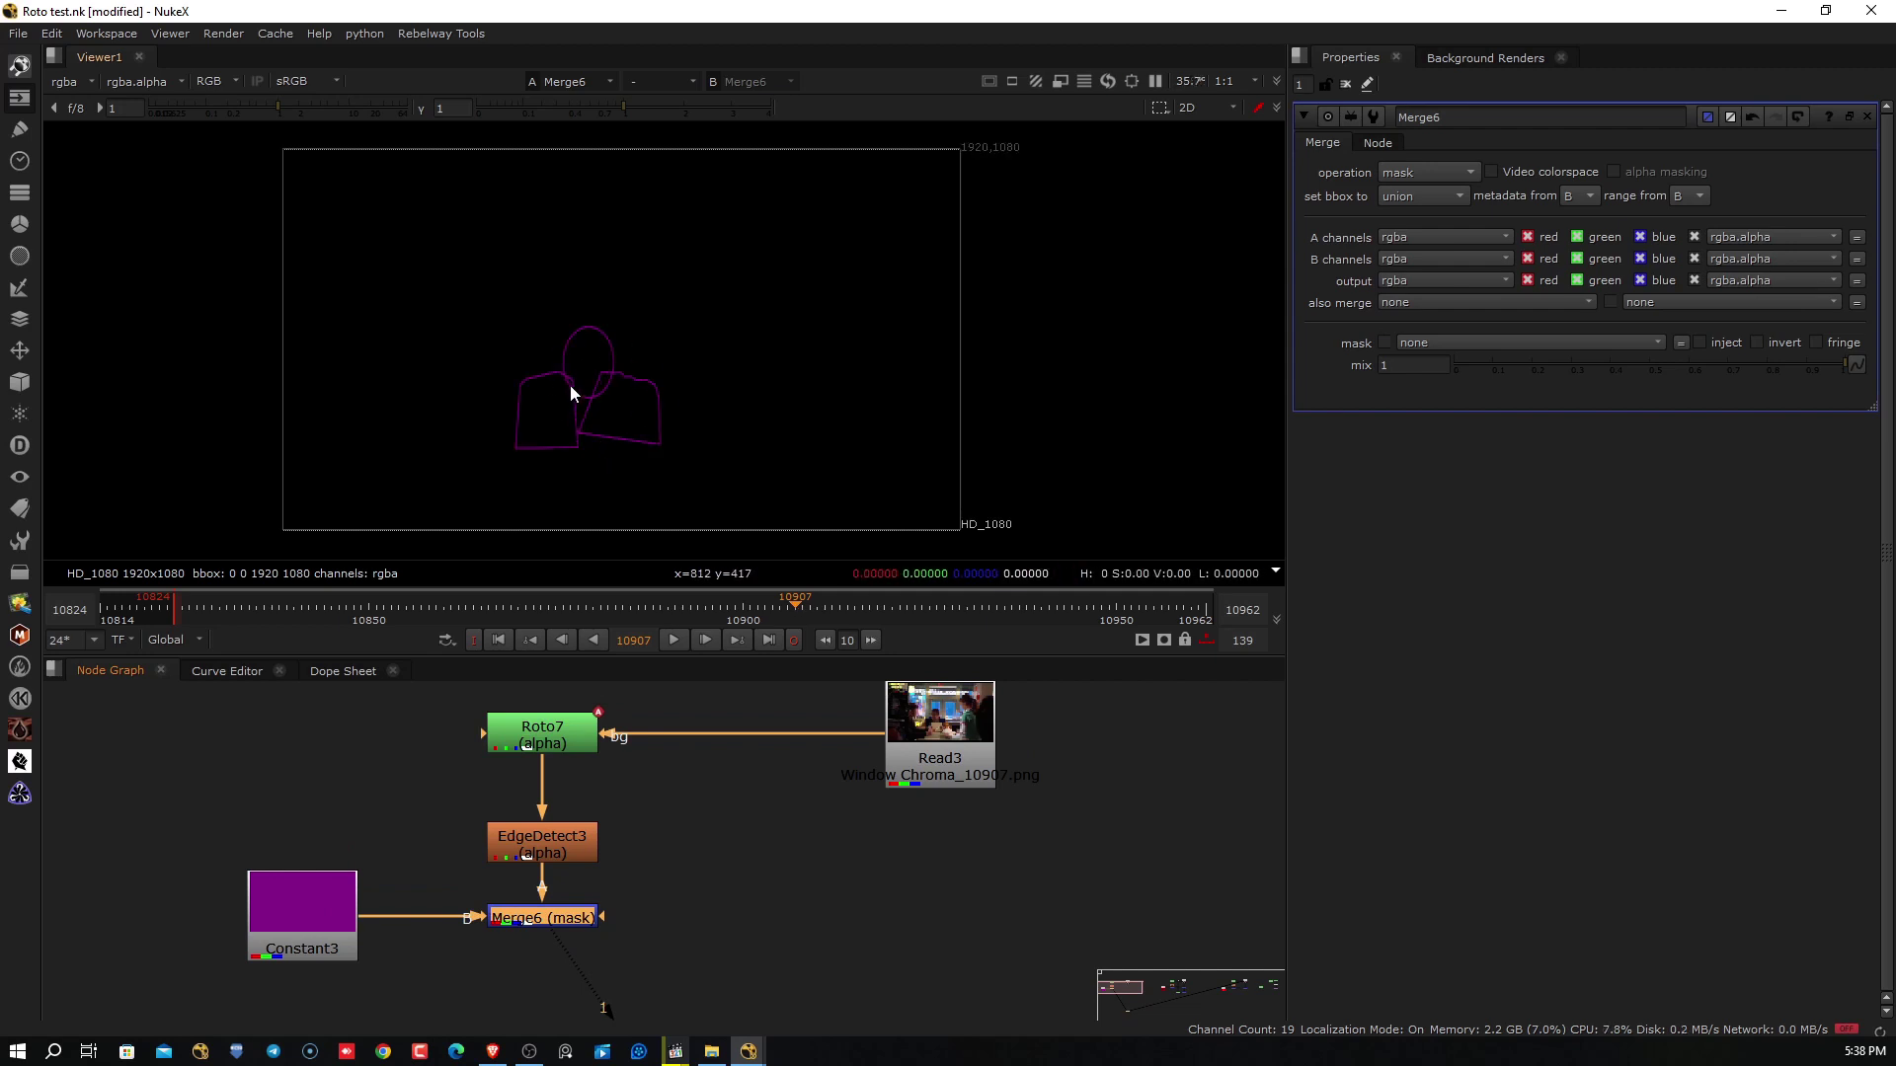
# Add a second Merge node with input A from the mask Merge and input B from the Read3 footage
pyautogui.moveTo(798, 880)
pyautogui.mouseDown(button='middle')
pyautogui.moveTo(684, 849)
pyautogui.moveTo(771, 900)
pyautogui.mouseUp(button='middle')
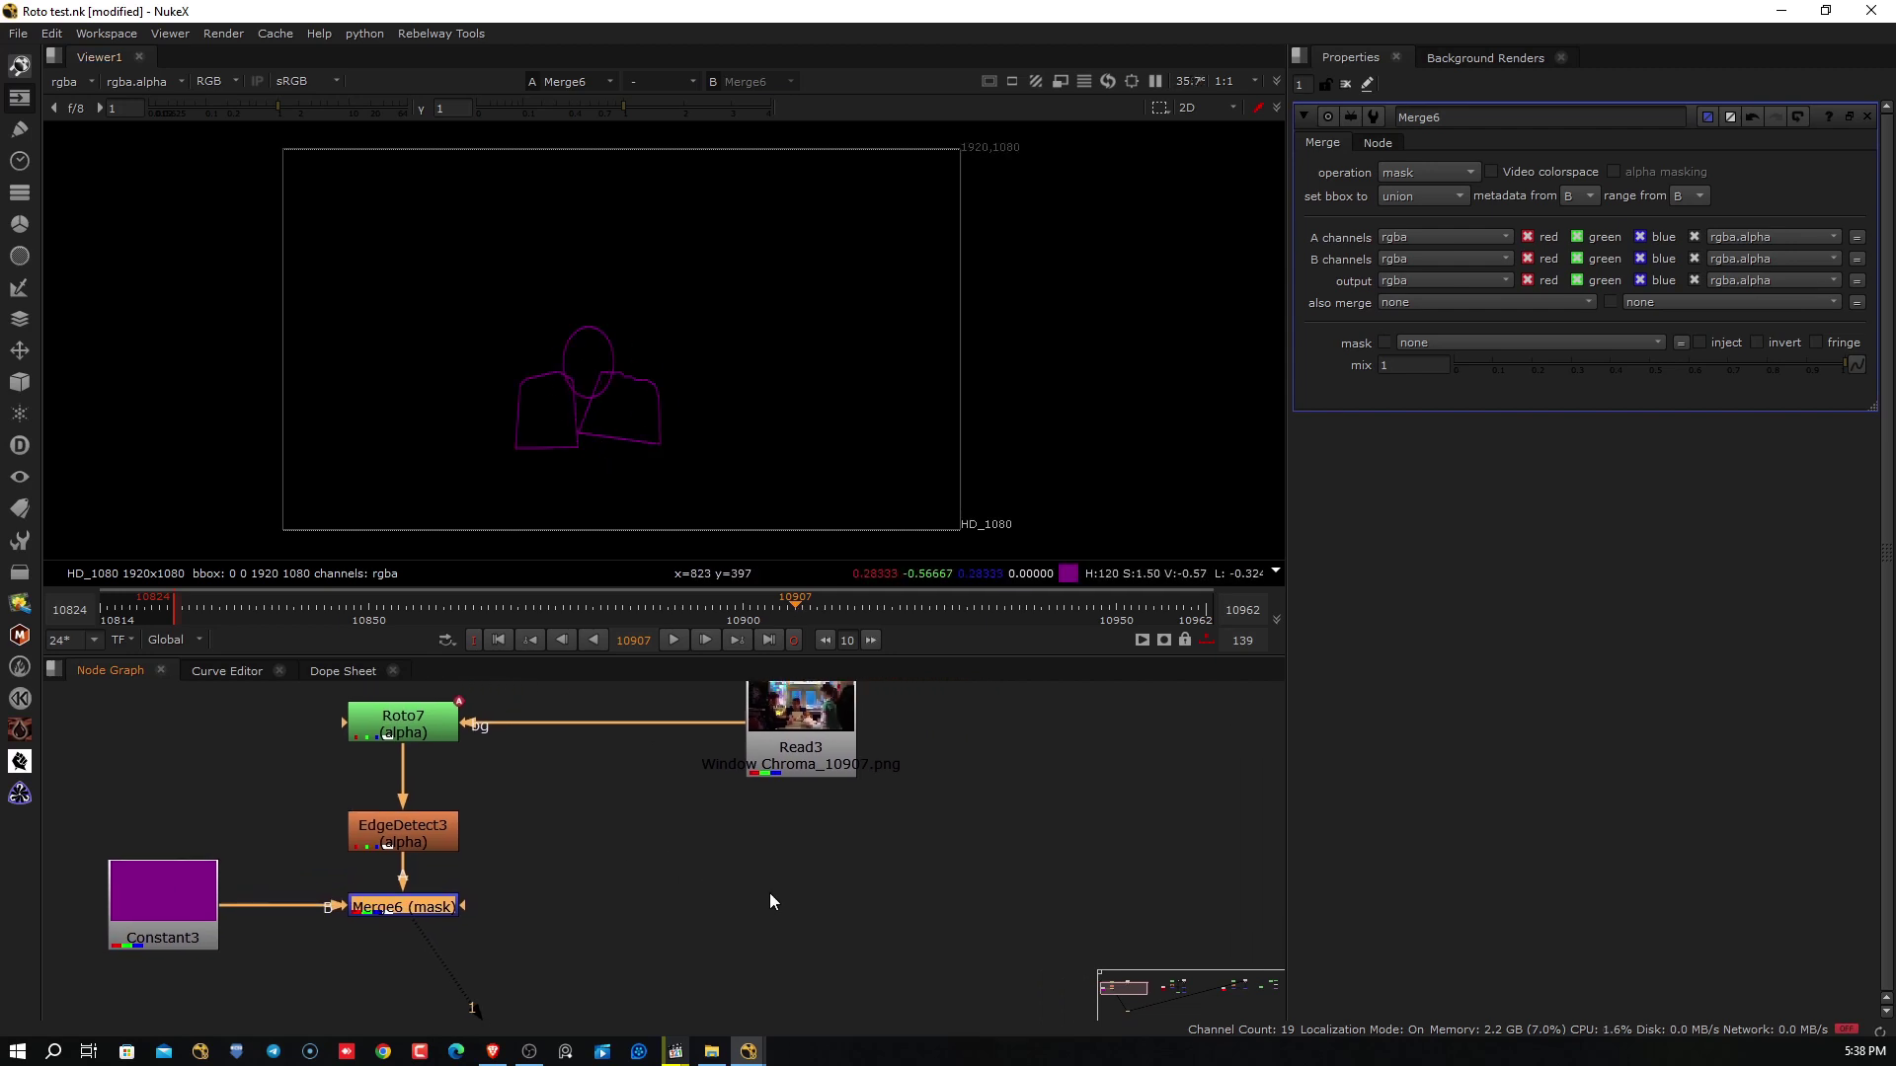
pyautogui.click(590, 893)
pyautogui.press('m')
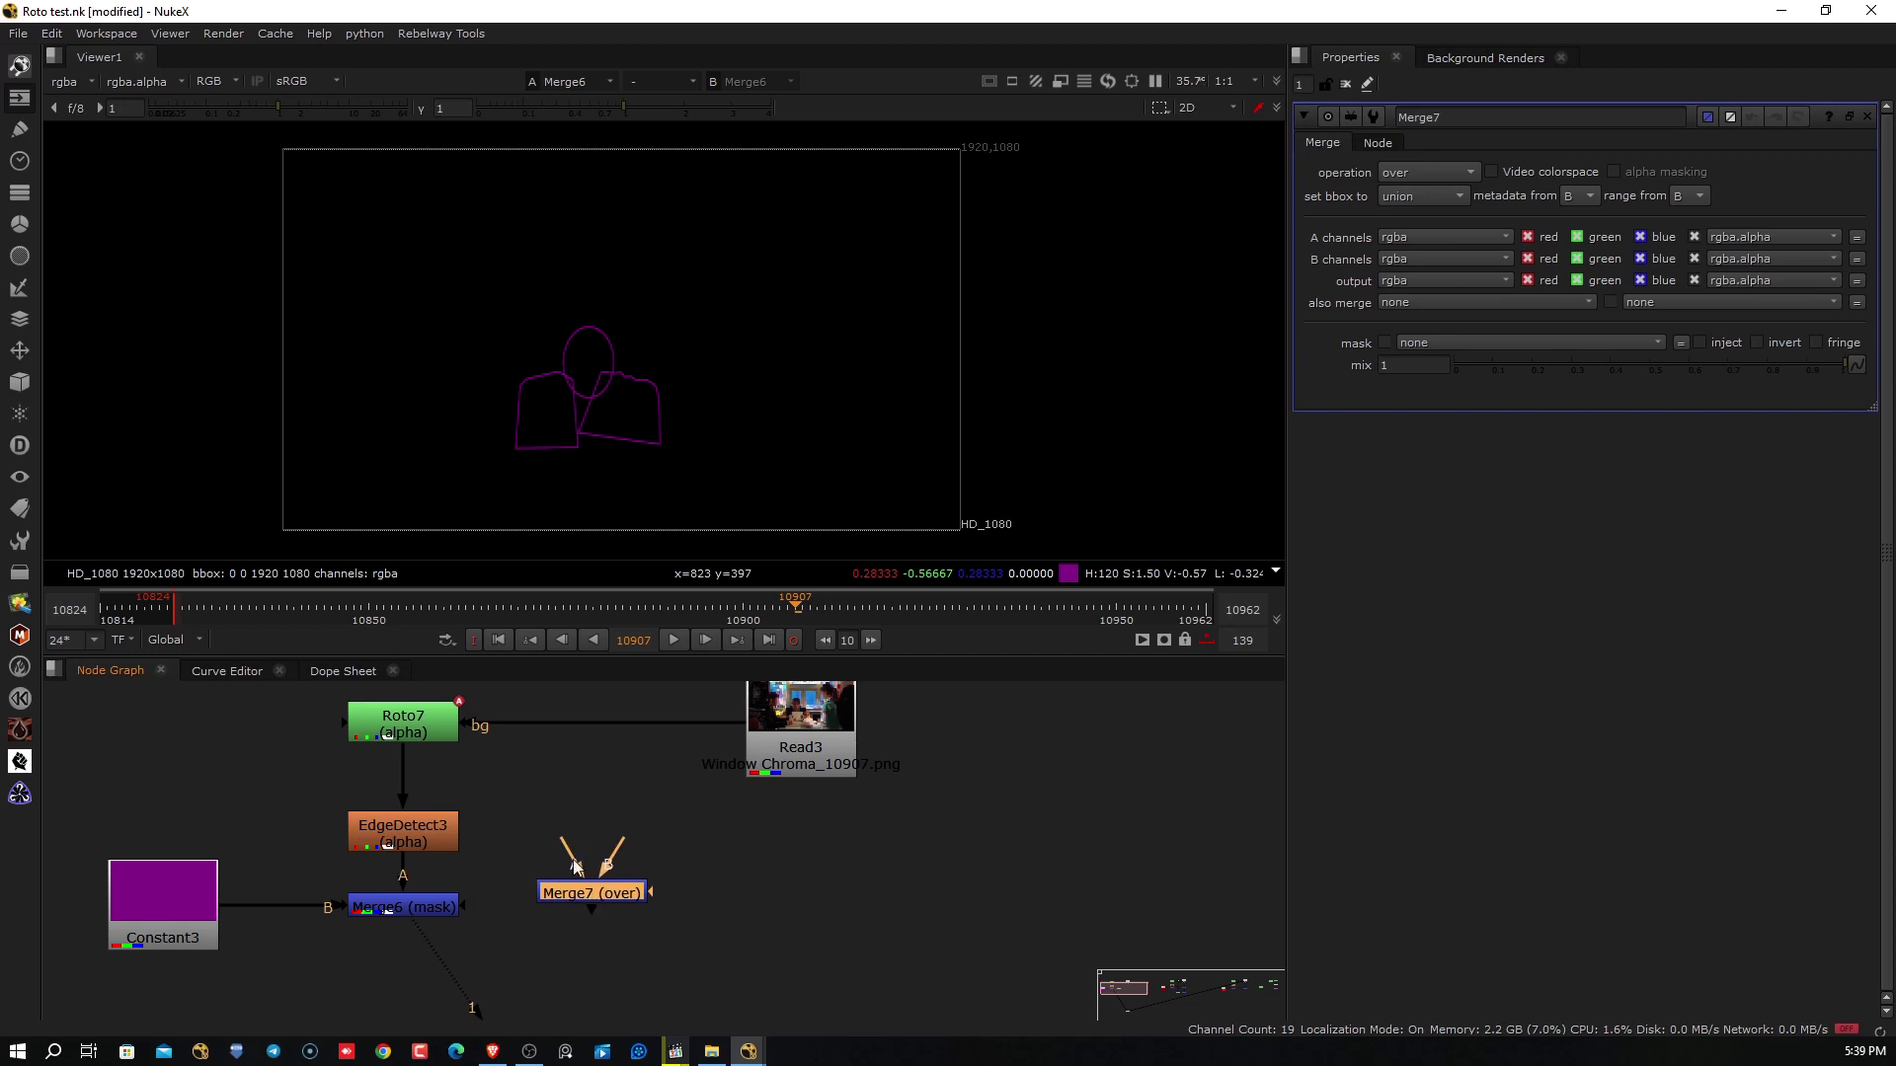
pyautogui.moveTo(470, 888); pyautogui.dragTo(805, 760)
pyautogui.moveTo(775, 895); pyautogui.dragTo(801, 906)
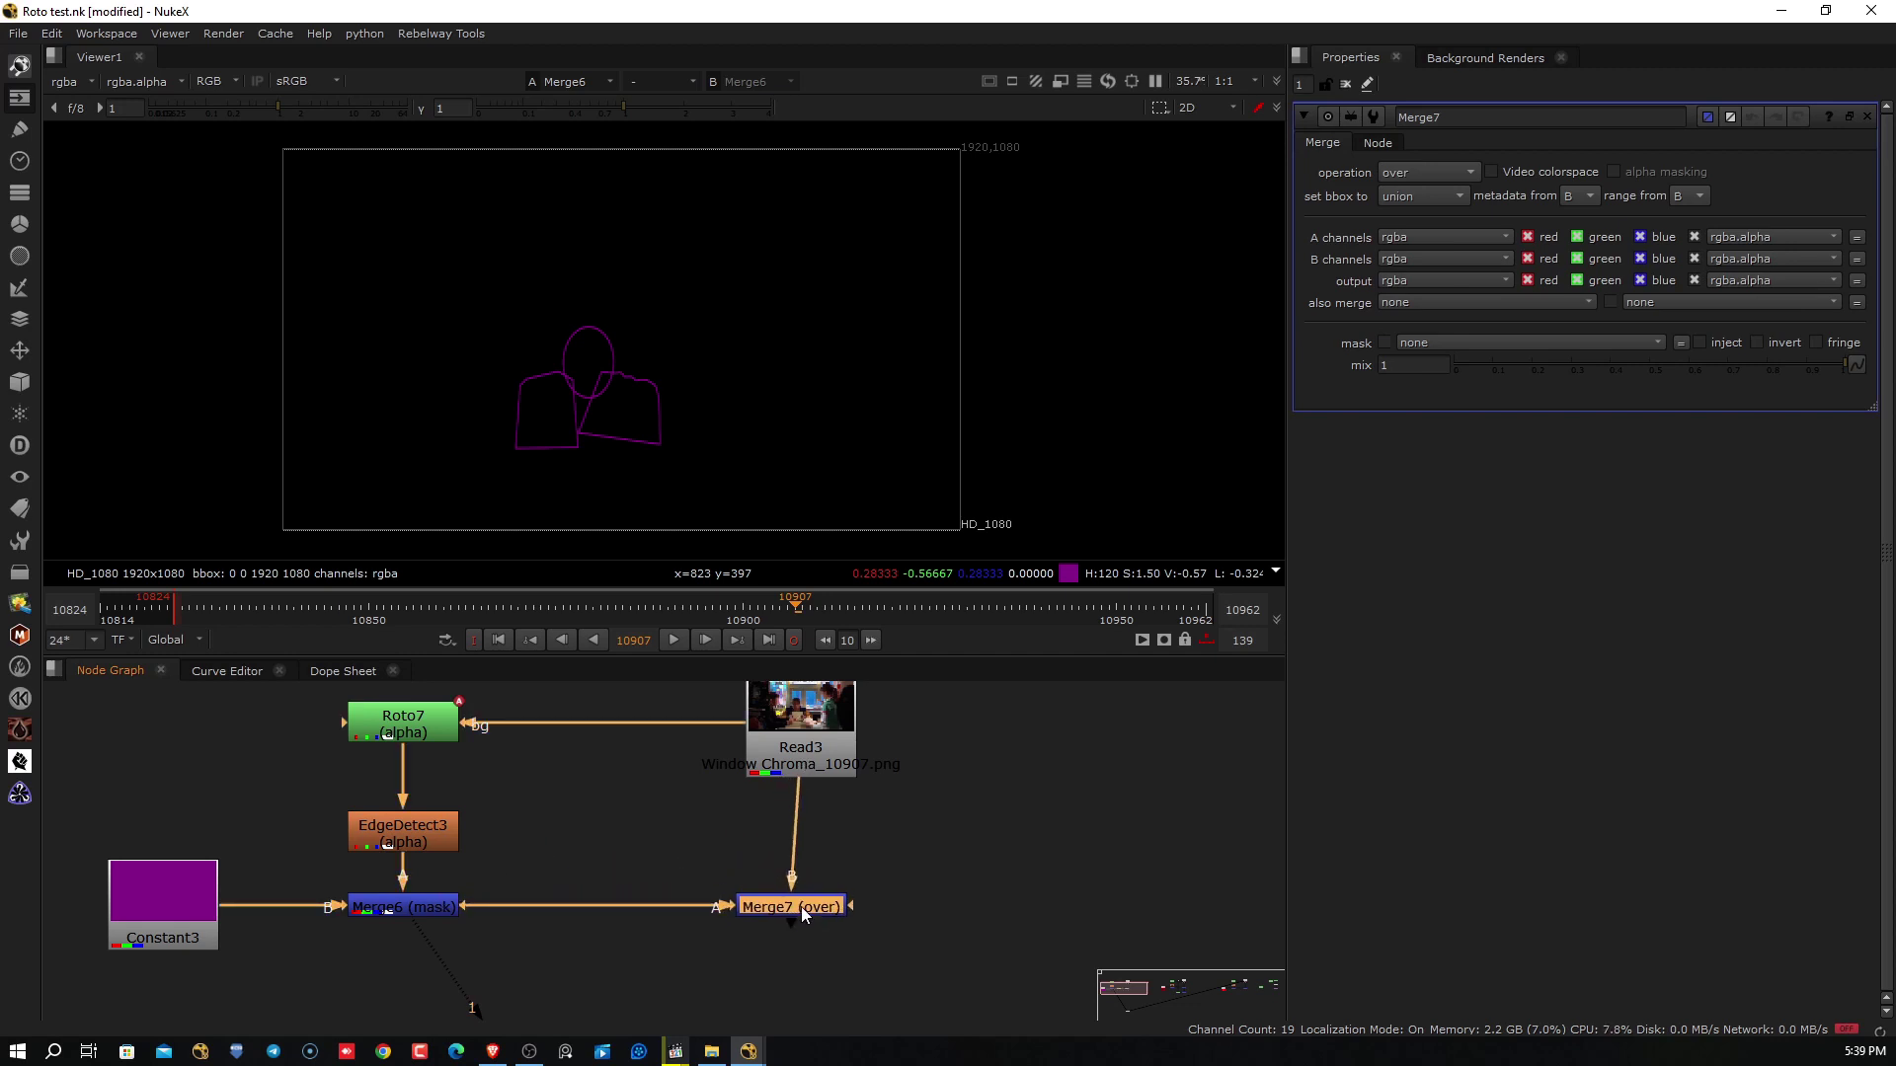
# View the outlines merged over the footage and check them at frames 10871 and 10882
pyautogui.press('1')
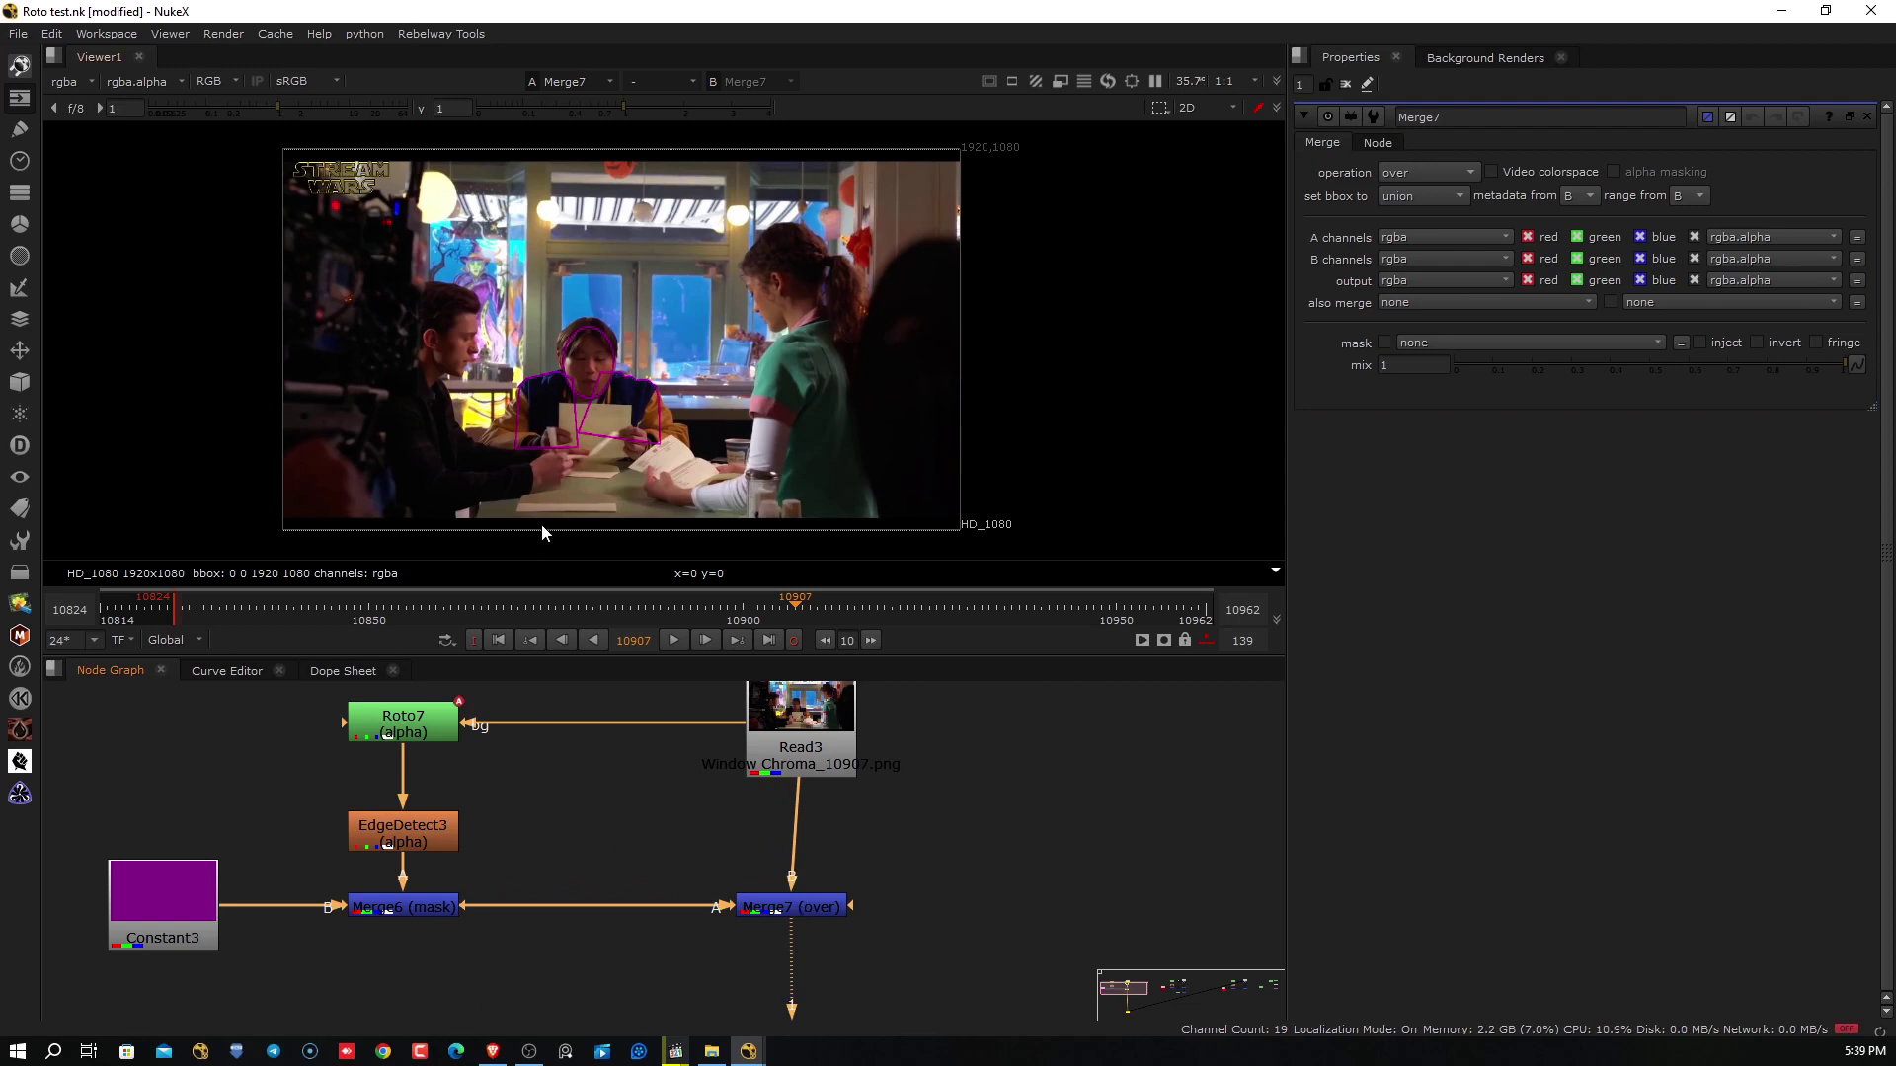
pyautogui.moveTo(424, 604); pyautogui.dragTo(527, 604)
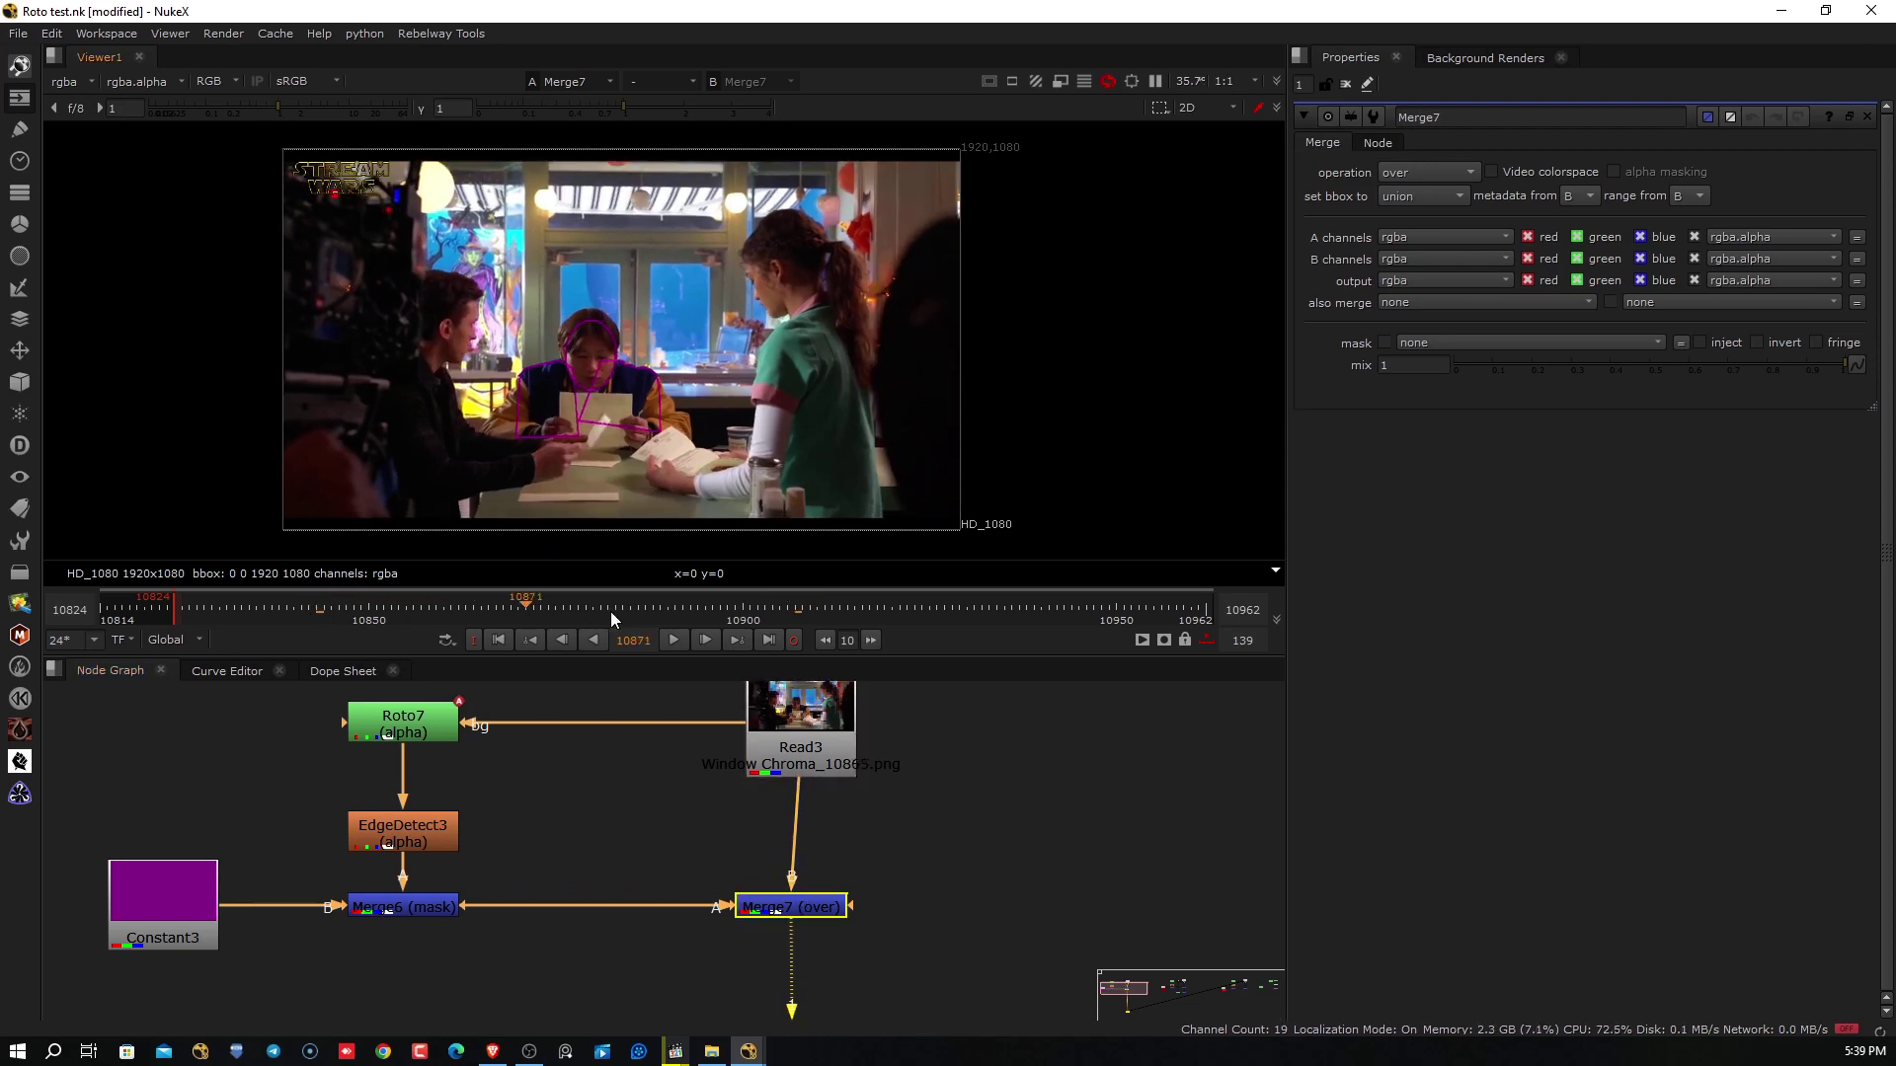
pyautogui.click(610, 619)
# View the Roto7 alpha, open the Roto7 properties and select its two Bezier shapes and the ellipse
pyautogui.moveTo(156, 913); pyautogui.dragTo(165, 914)
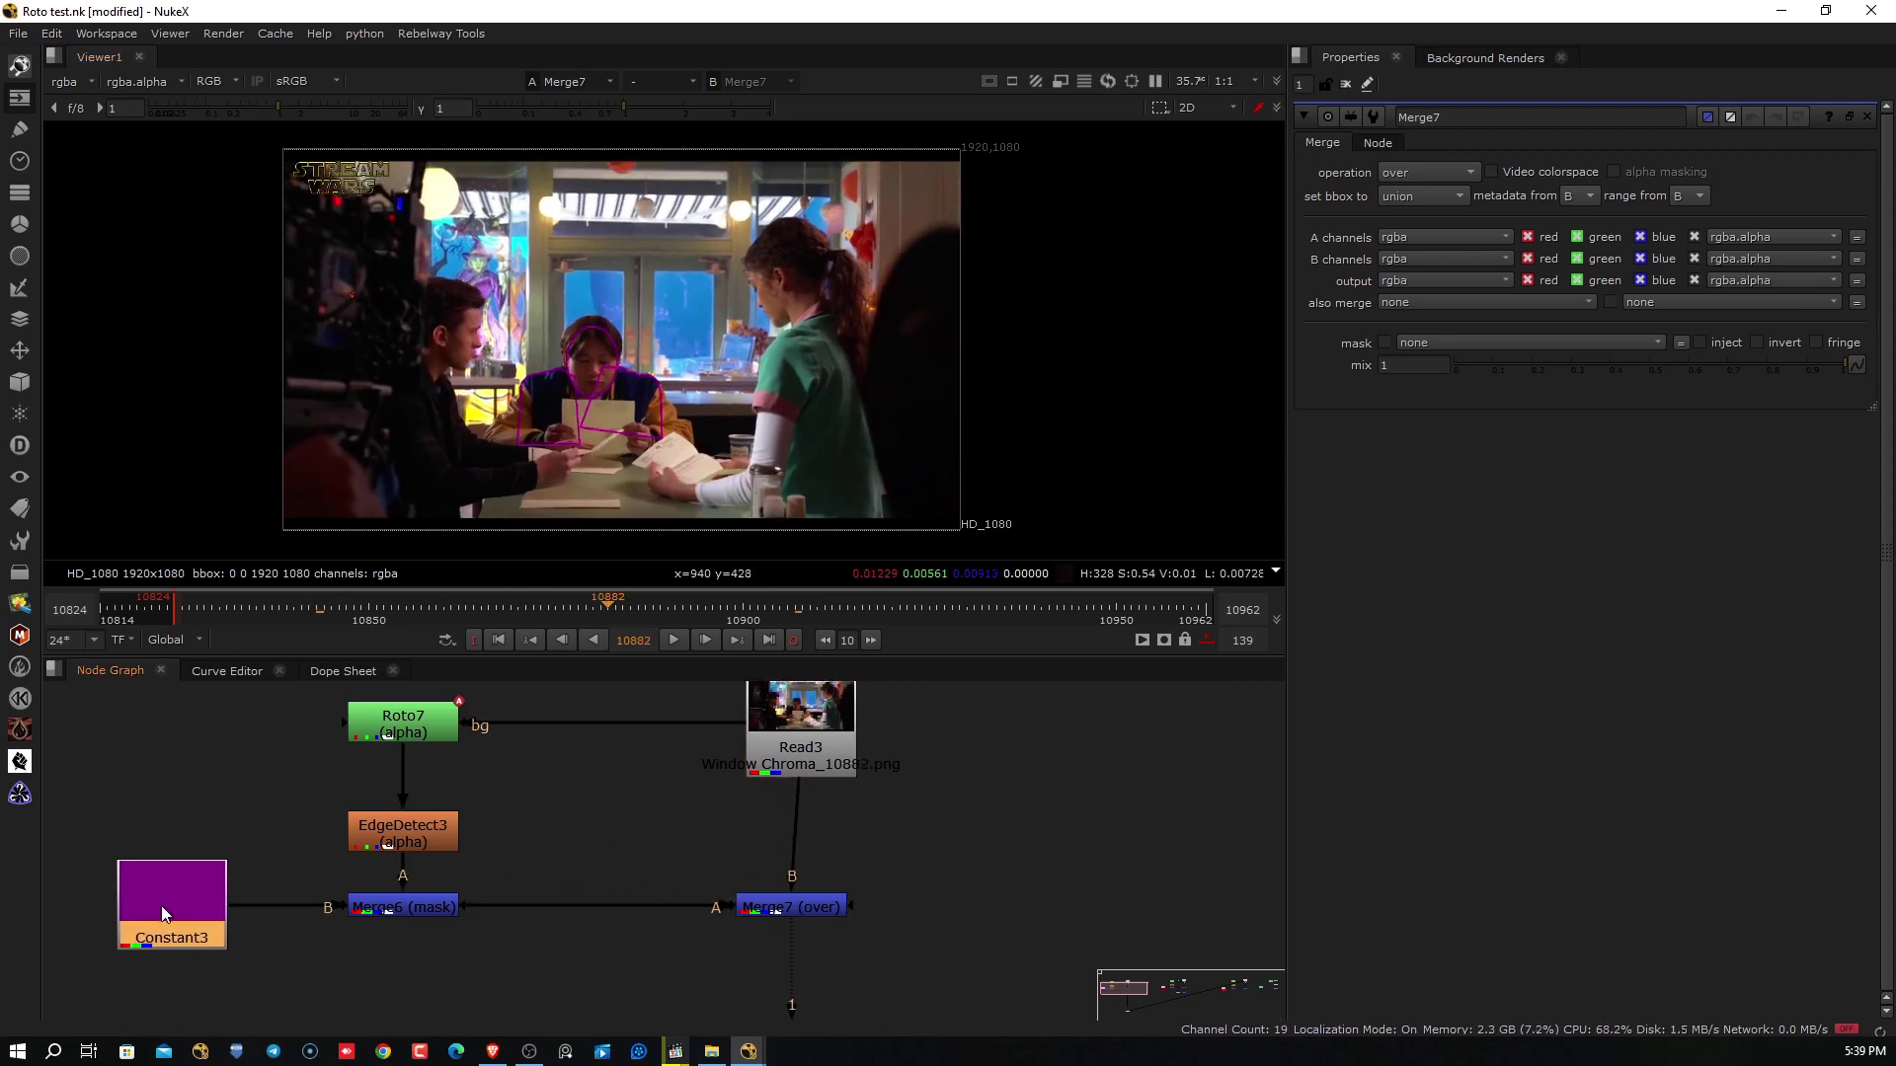
pyautogui.moveTo(570, 815); pyautogui.dragTo(601, 760, button='middle')
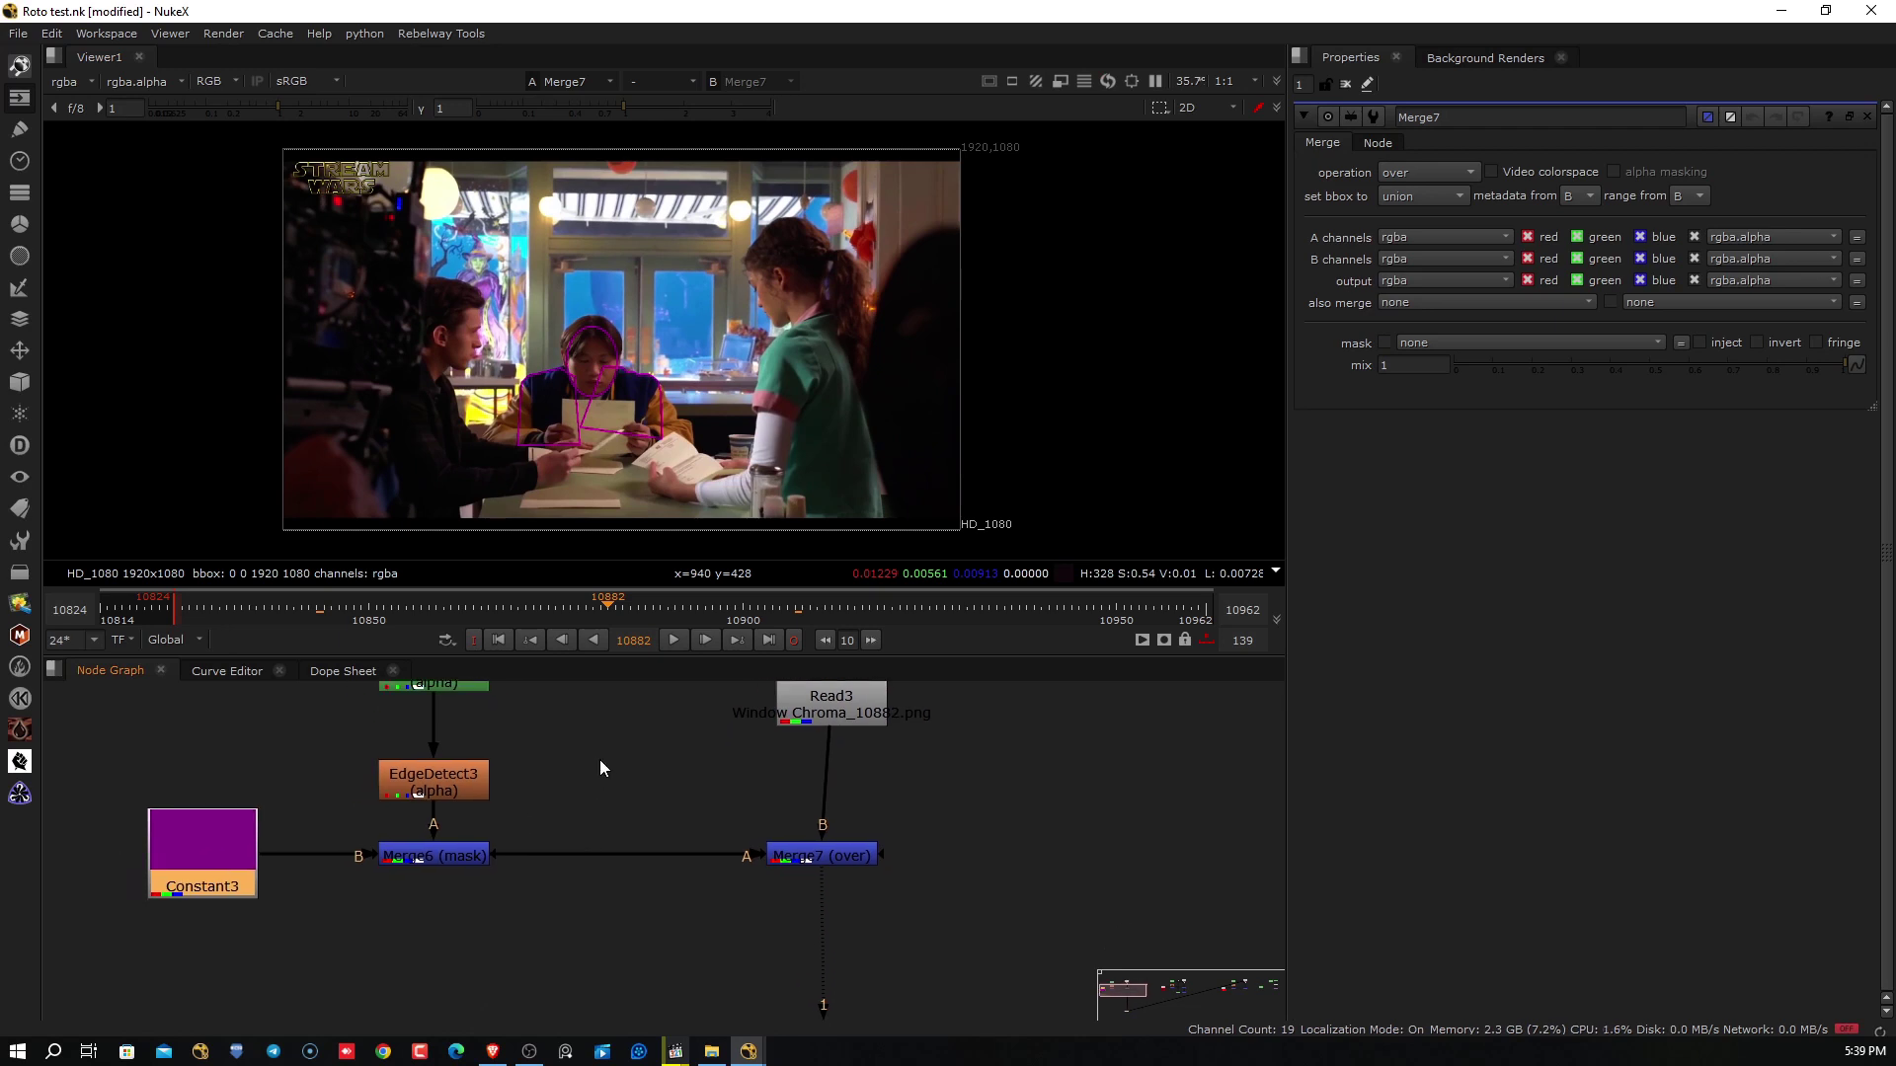
pyautogui.moveTo(442, 863); pyautogui.dragTo(506, 960, button='middle')
pyautogui.click(534, 766)
pyautogui.press('1')
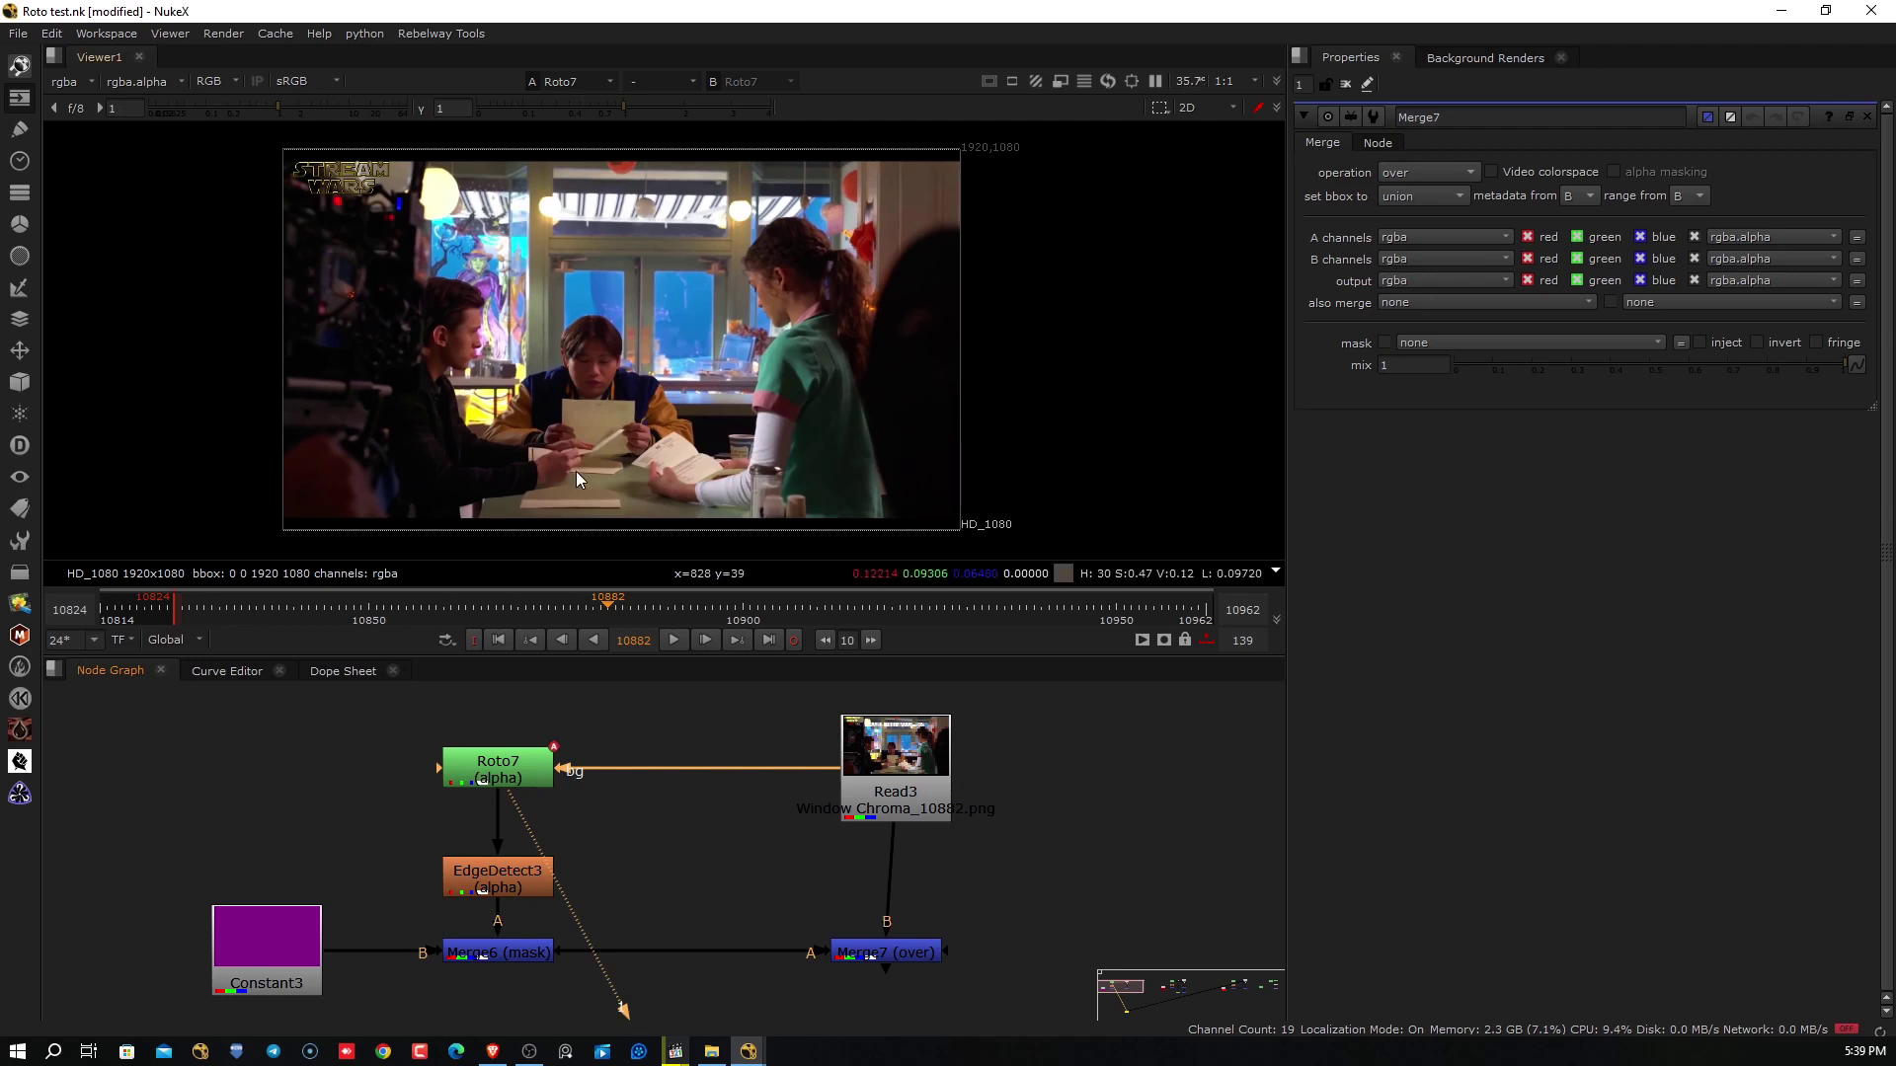
pyautogui.press('a')
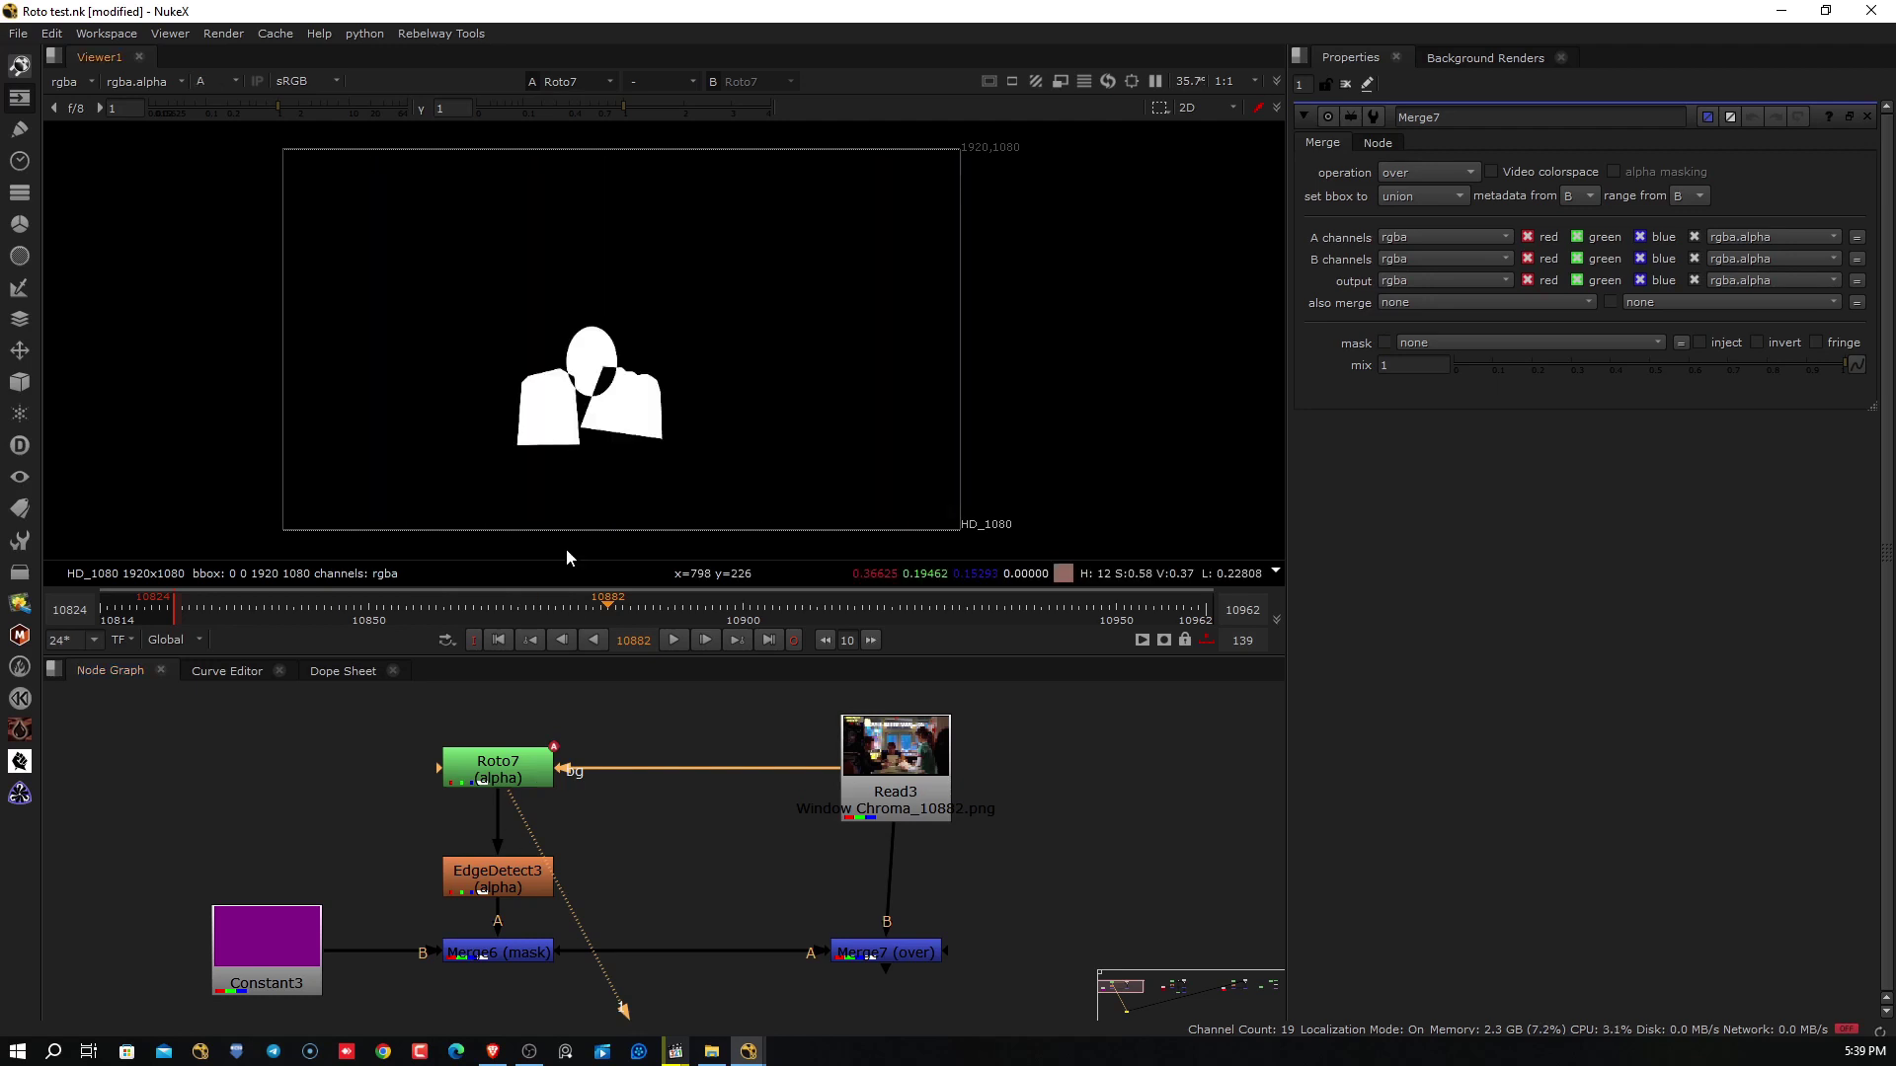
pyautogui.doubleClick(541, 764)
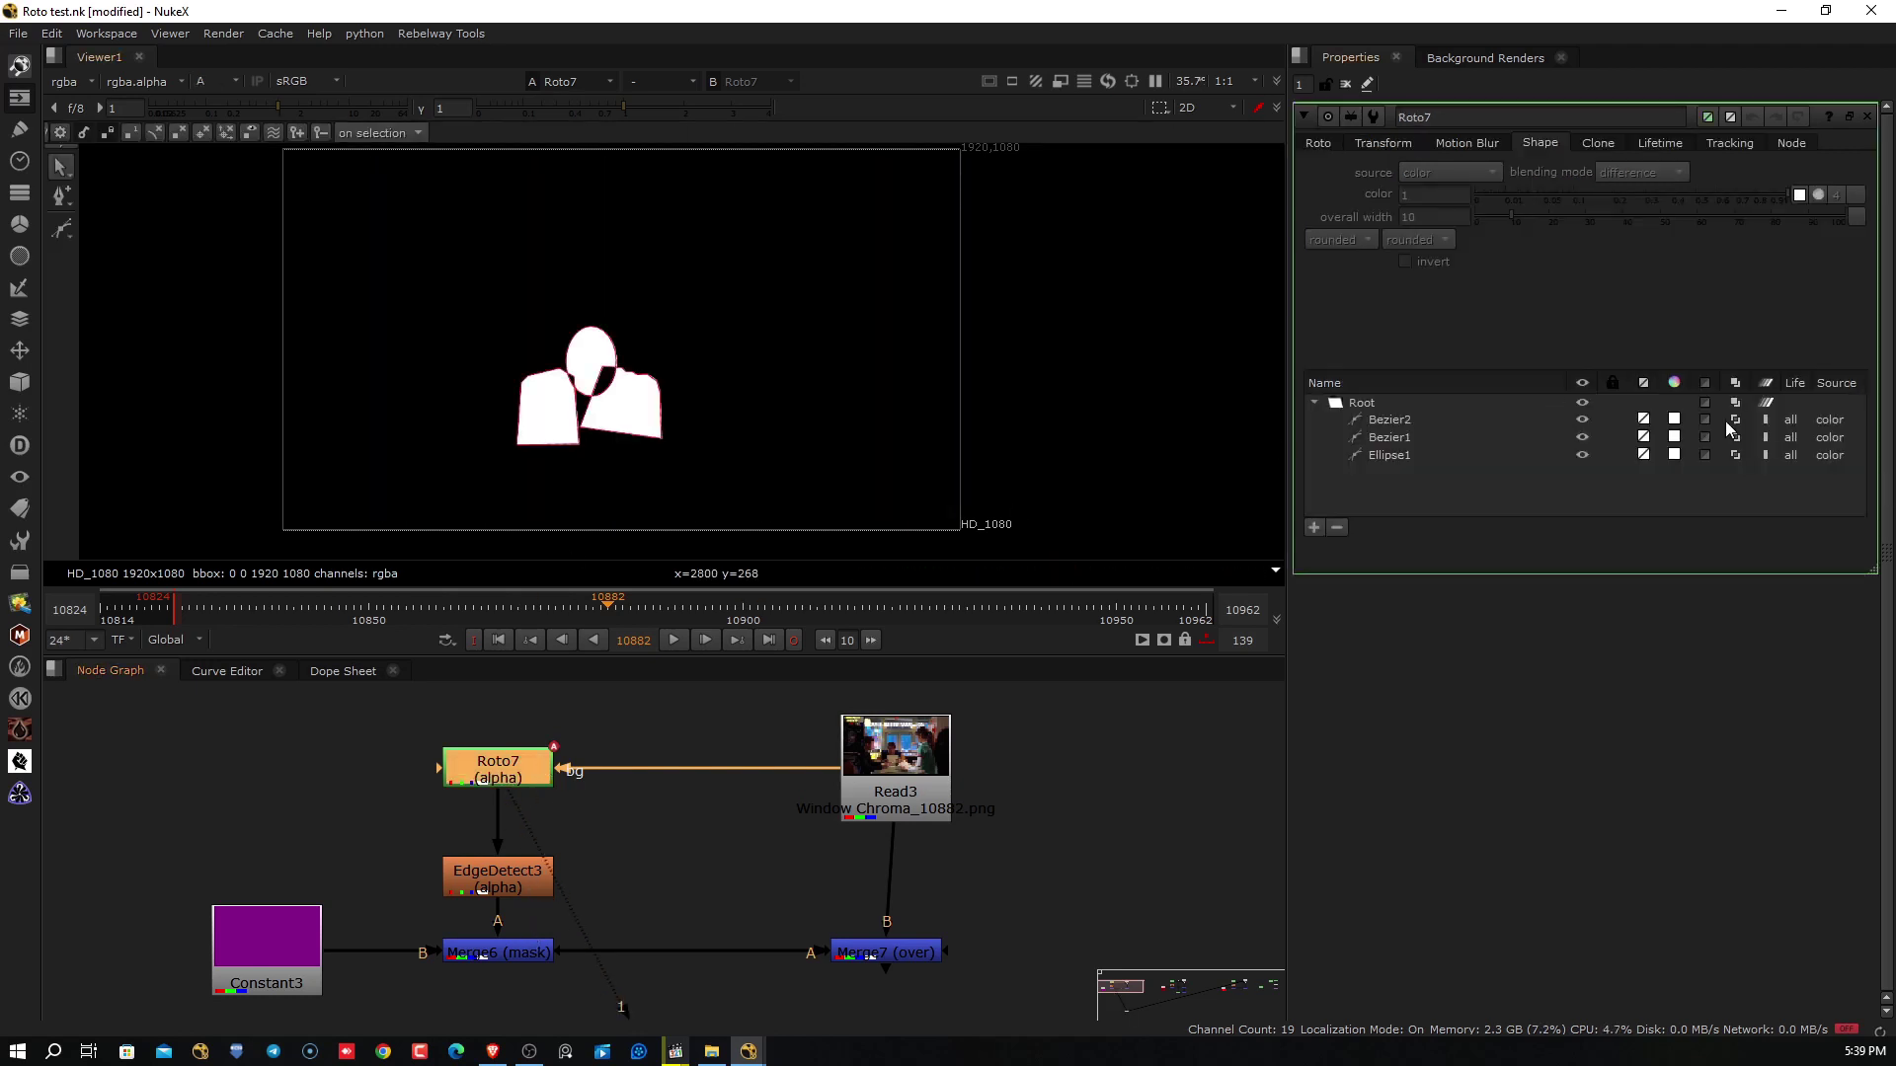
pyautogui.moveTo(1378, 484); pyautogui.dragTo(1383, 419)
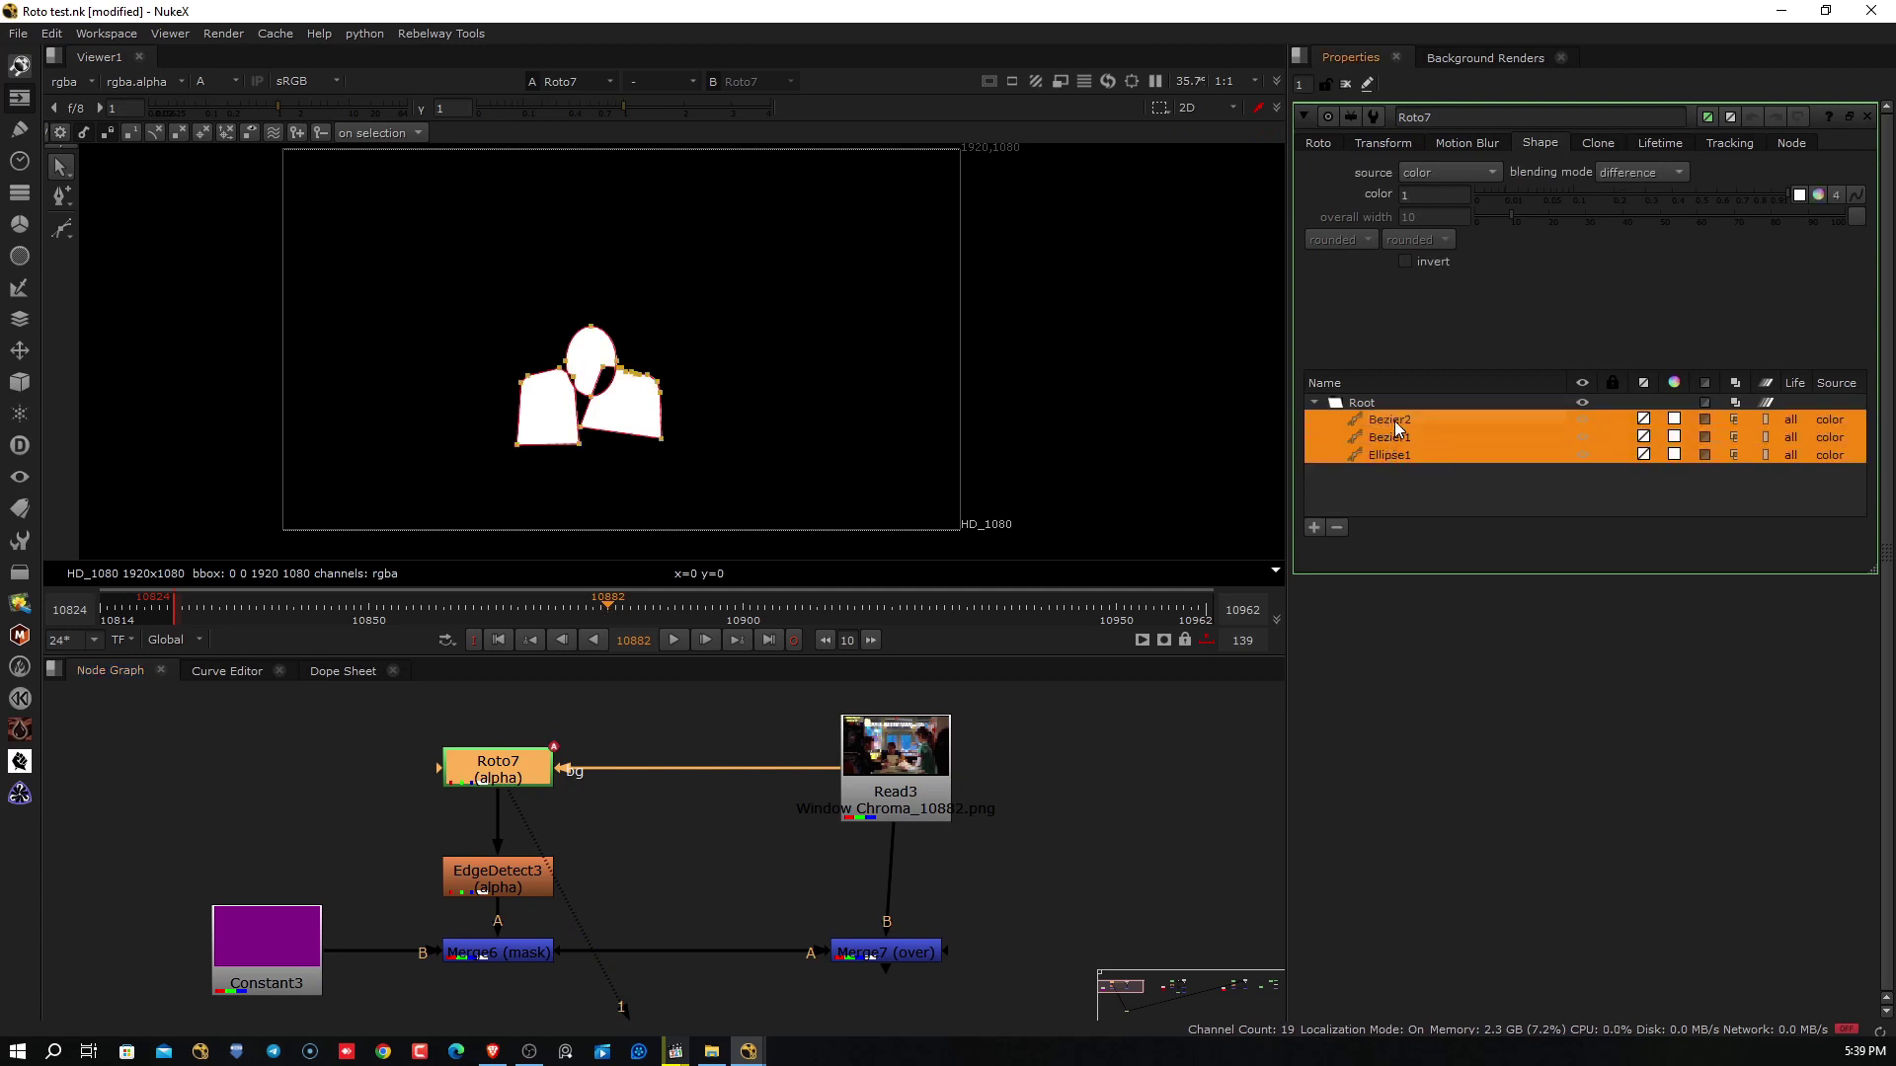
# View the EdgeDetect output in alpha and colour, and inspect the mask Merge's outlines with the roto shapes deselected
pyautogui.click(479, 884)
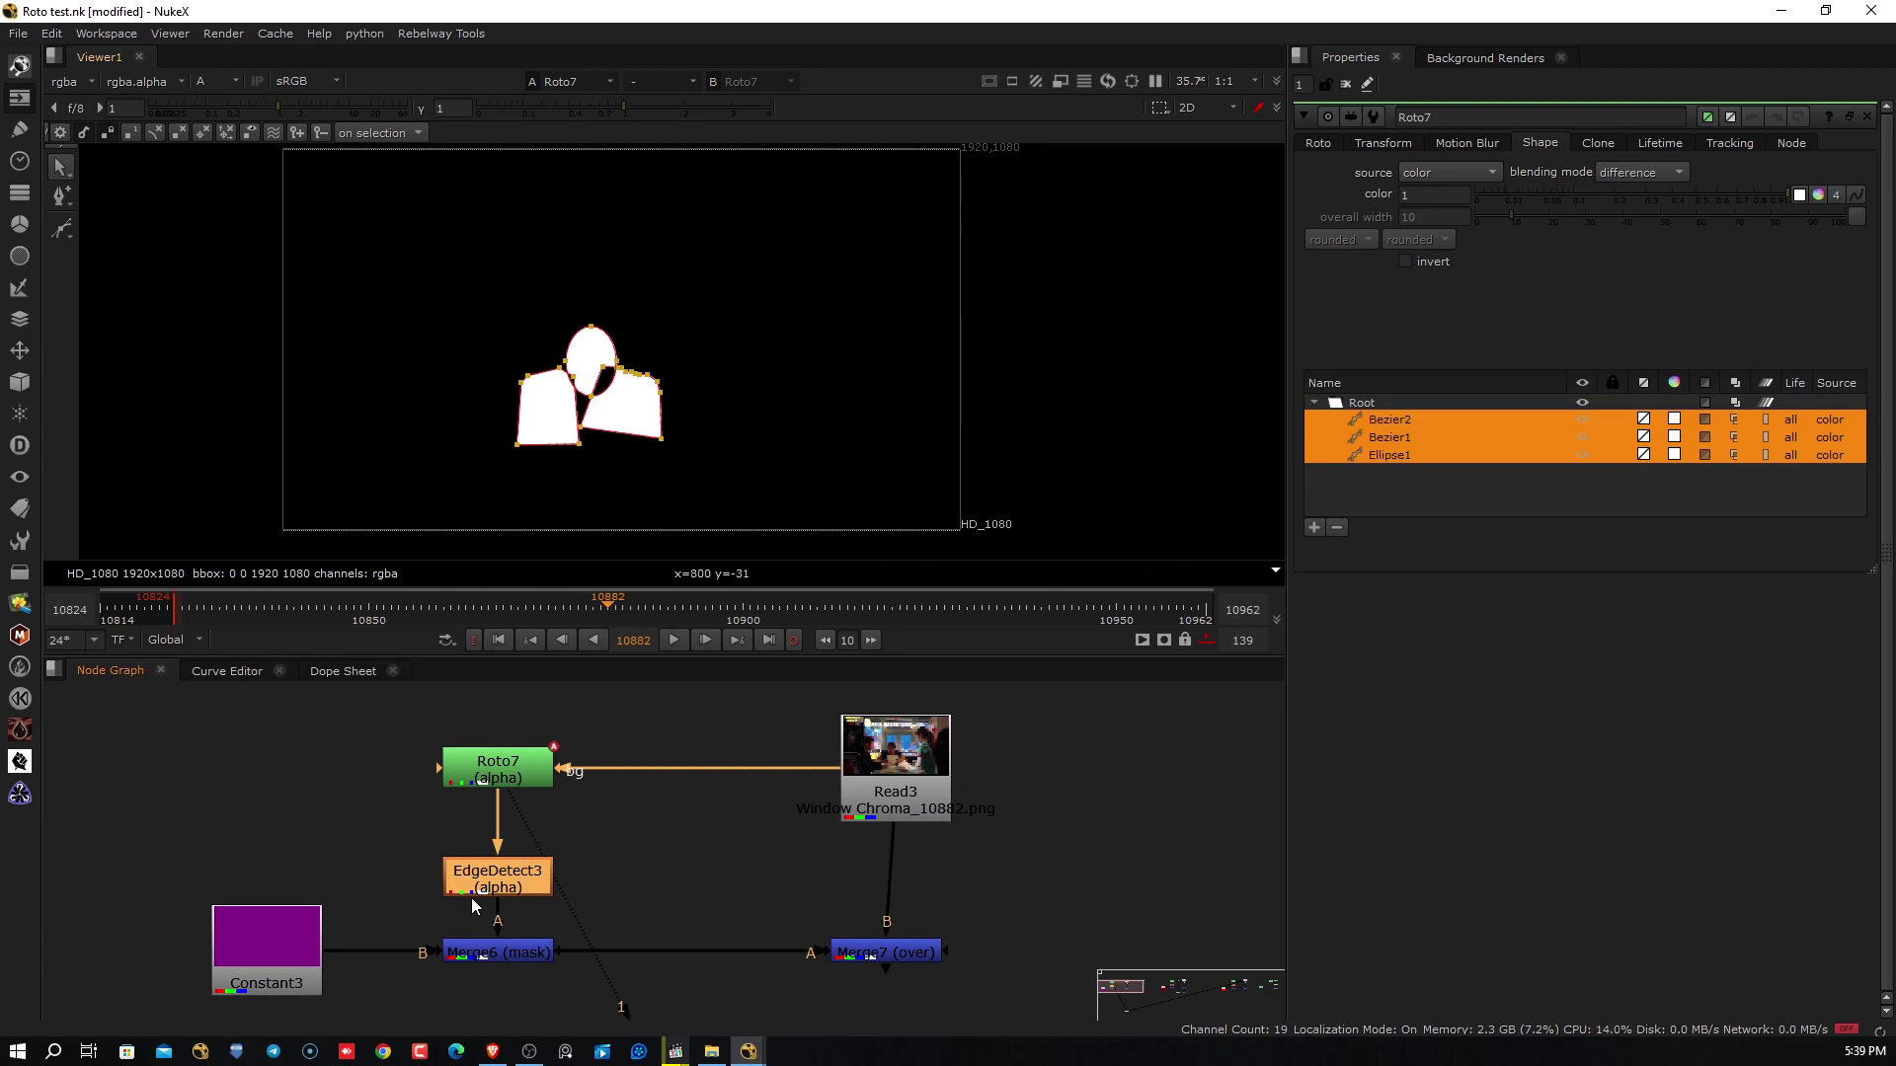
pyautogui.press('1')
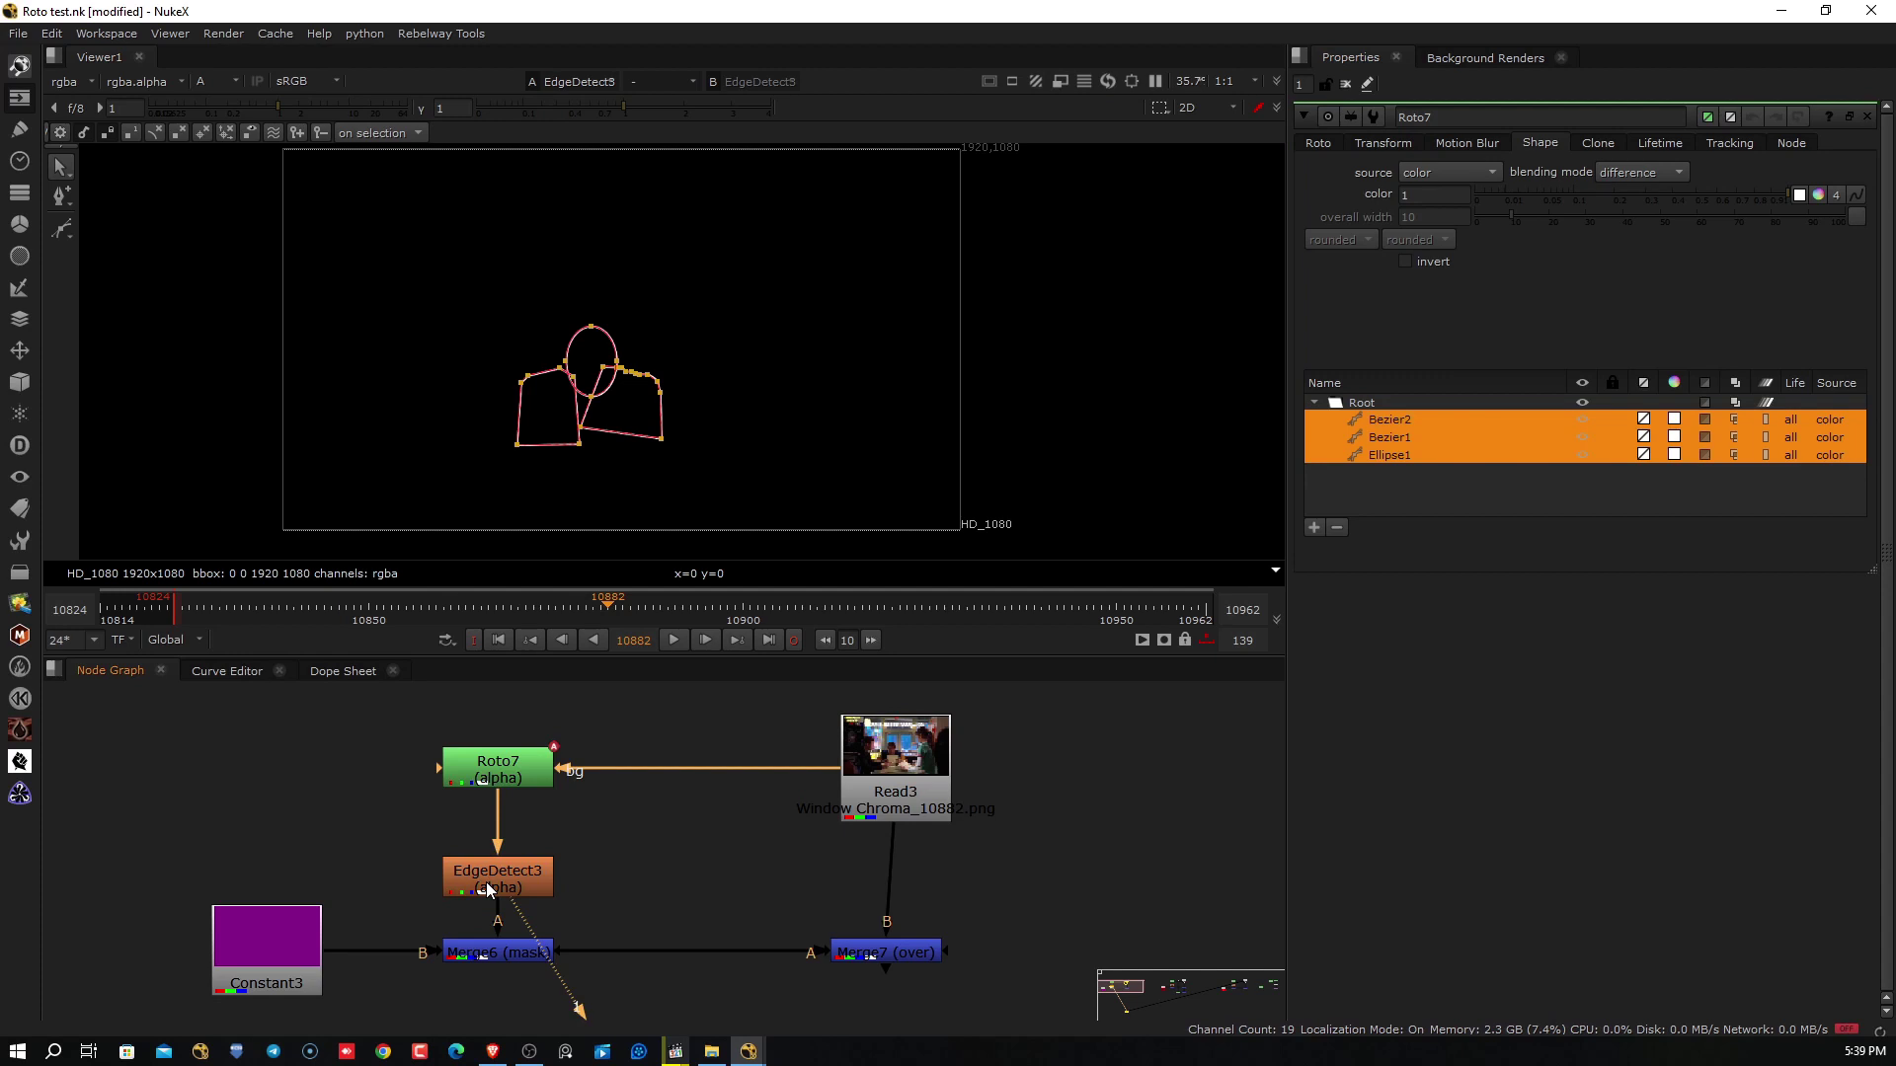
pyautogui.press('a')
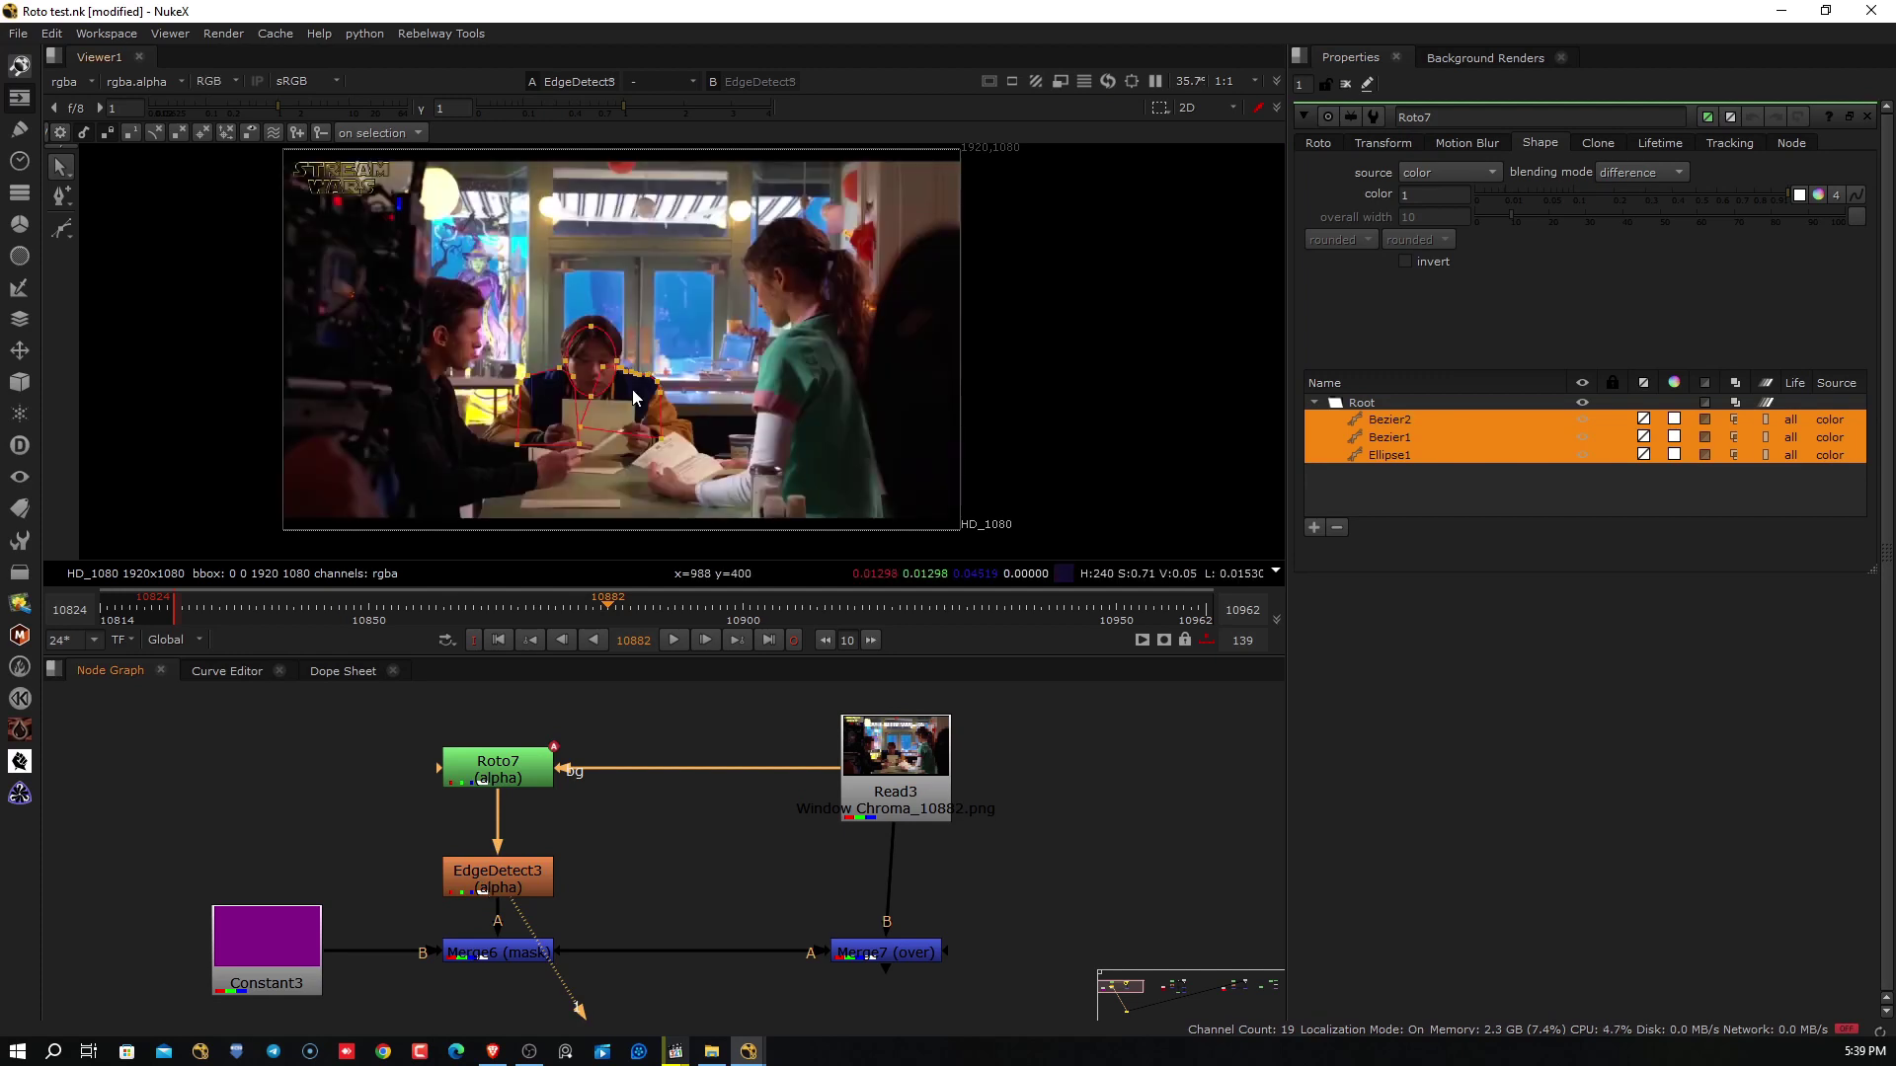
pyautogui.click(501, 952)
pyautogui.press('1')
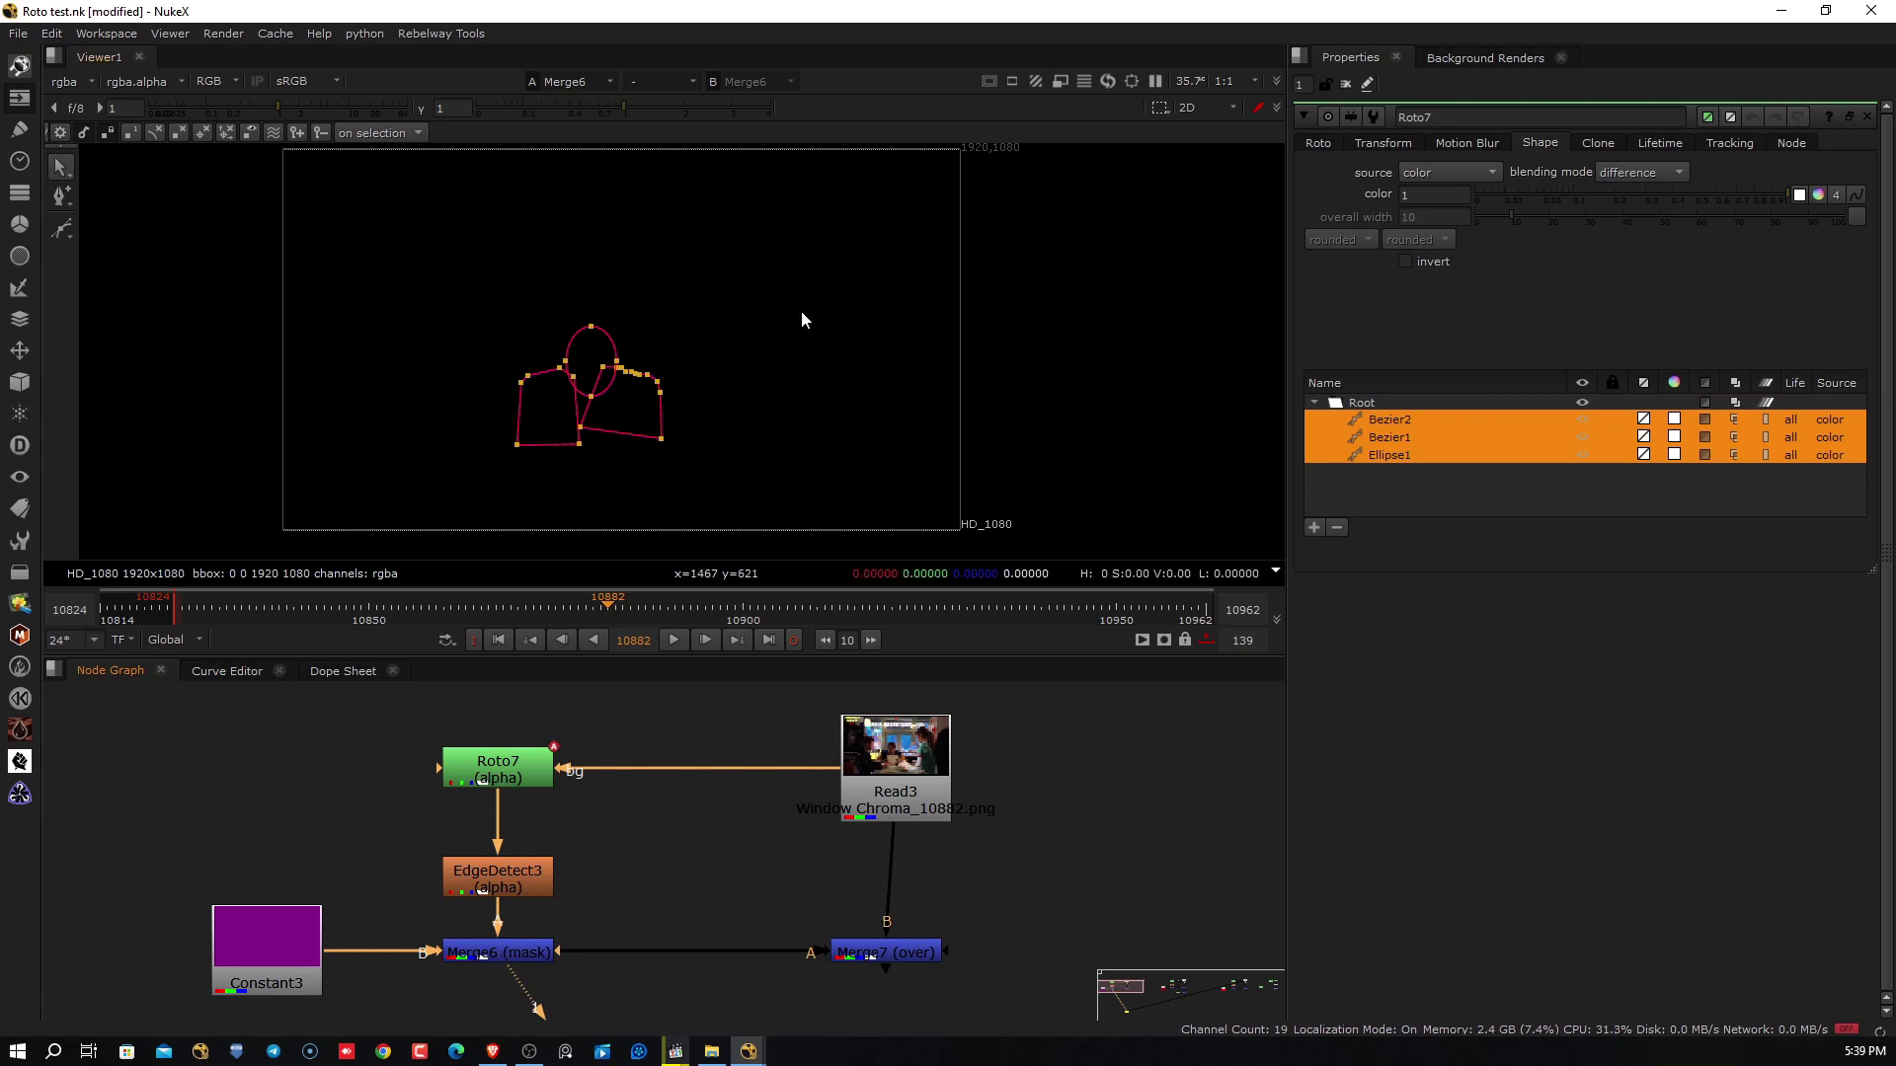
pyautogui.click(802, 320)
pyautogui.scroll(2, 676, 343)
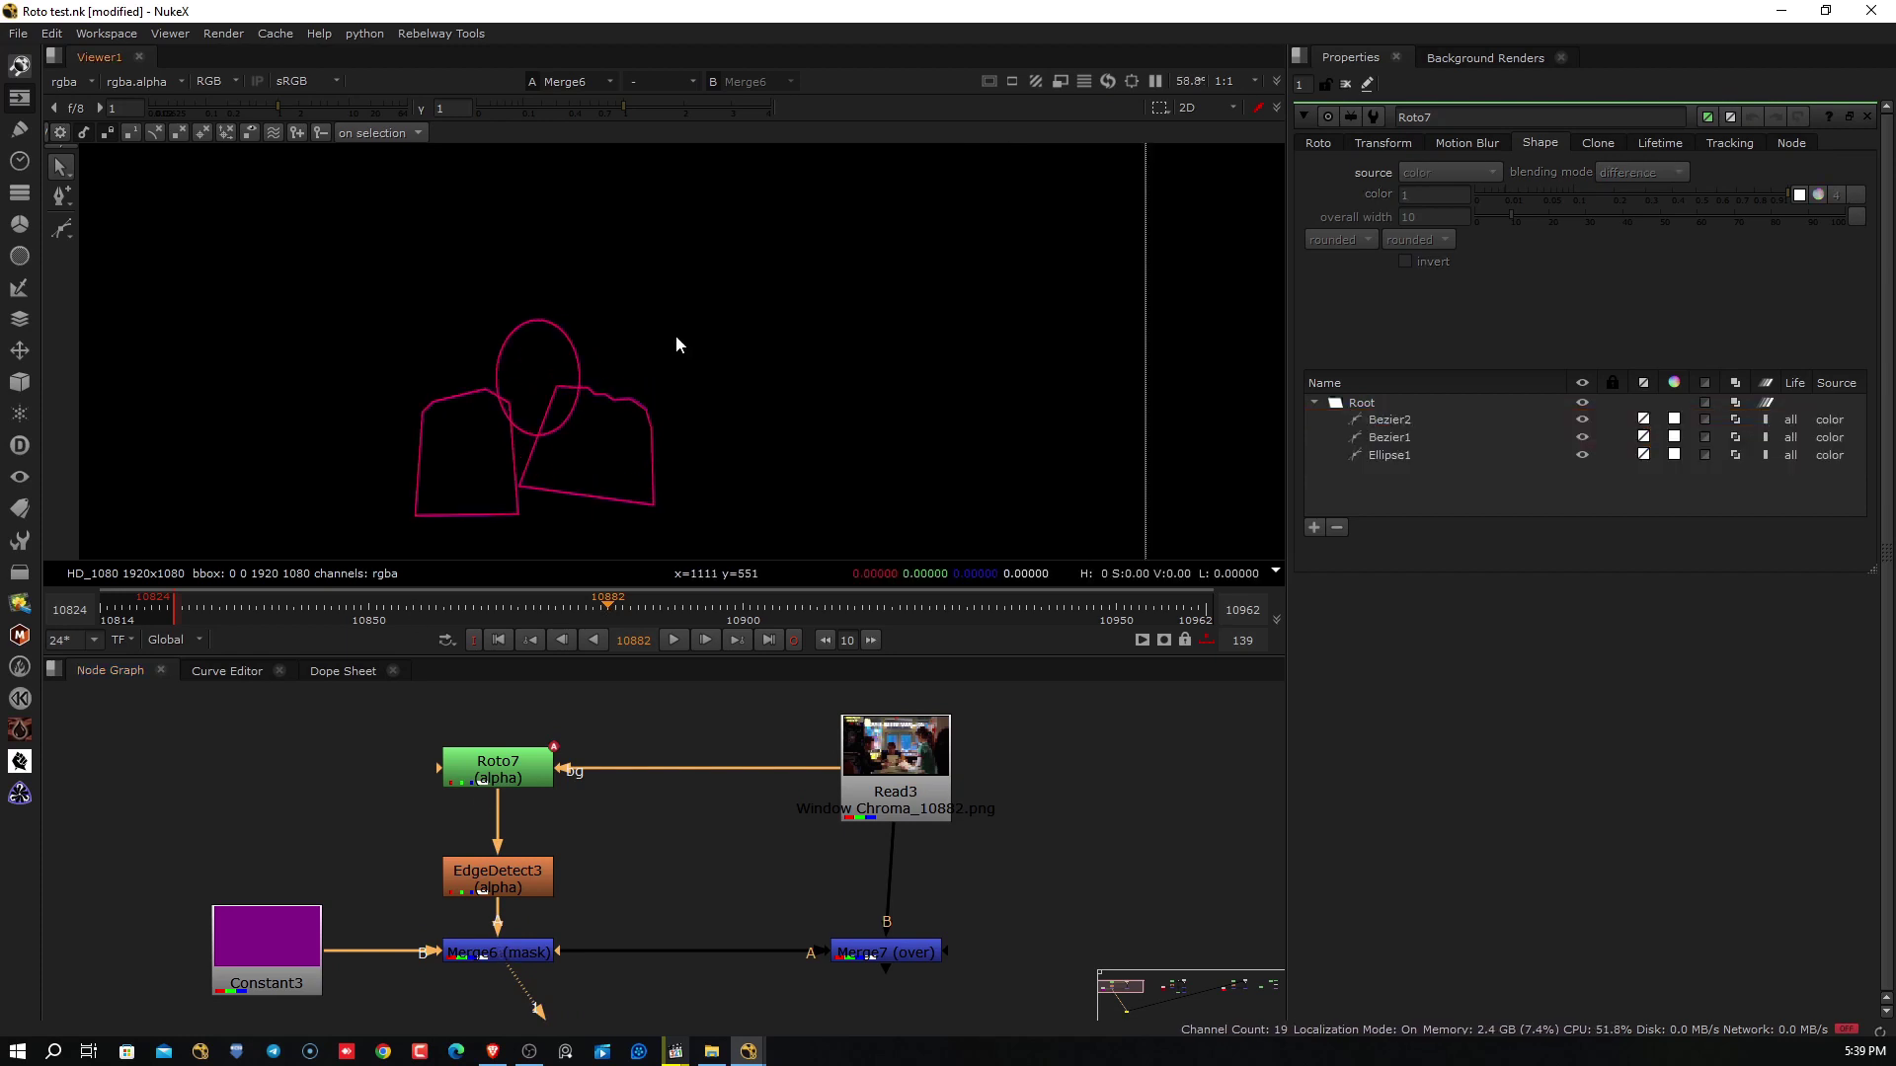
# View the final over Merge and examine the outlines on the seated man's head and shoulders up close
pyautogui.click(926, 957)
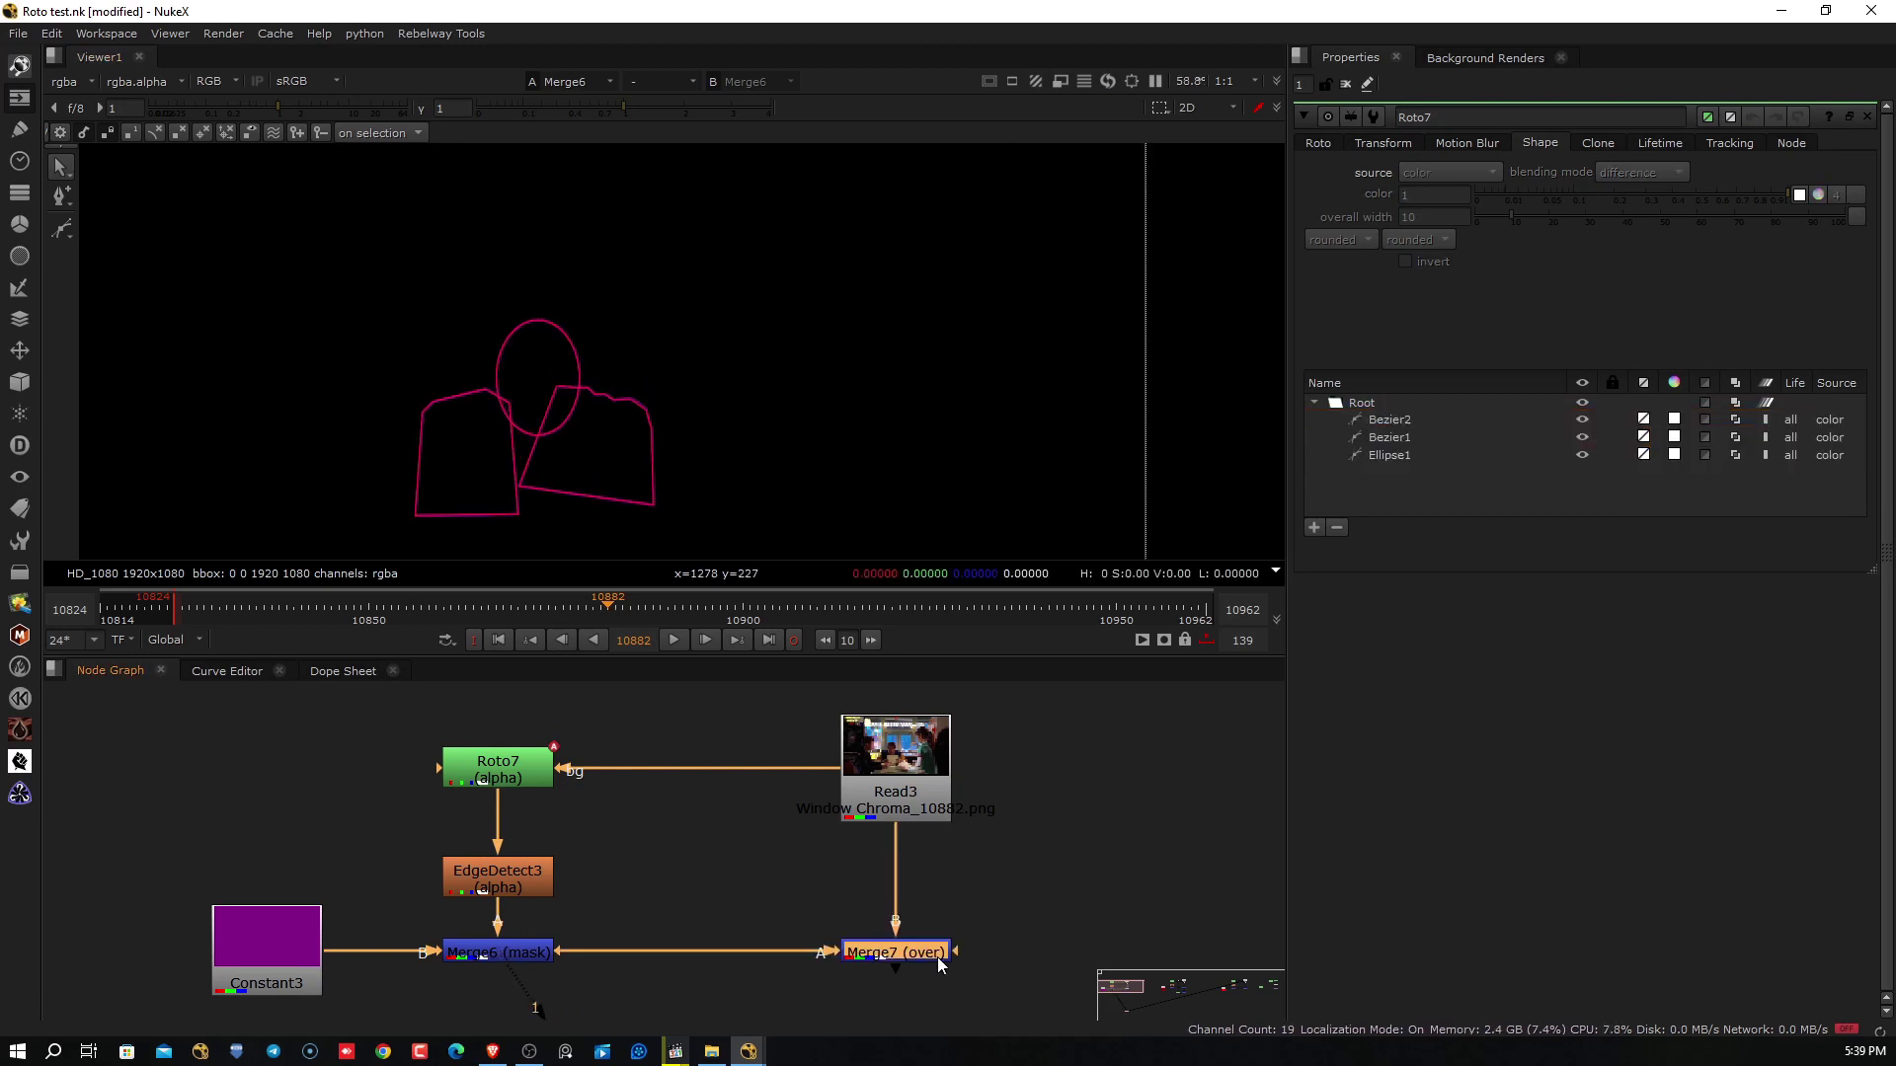
pyautogui.press('1')
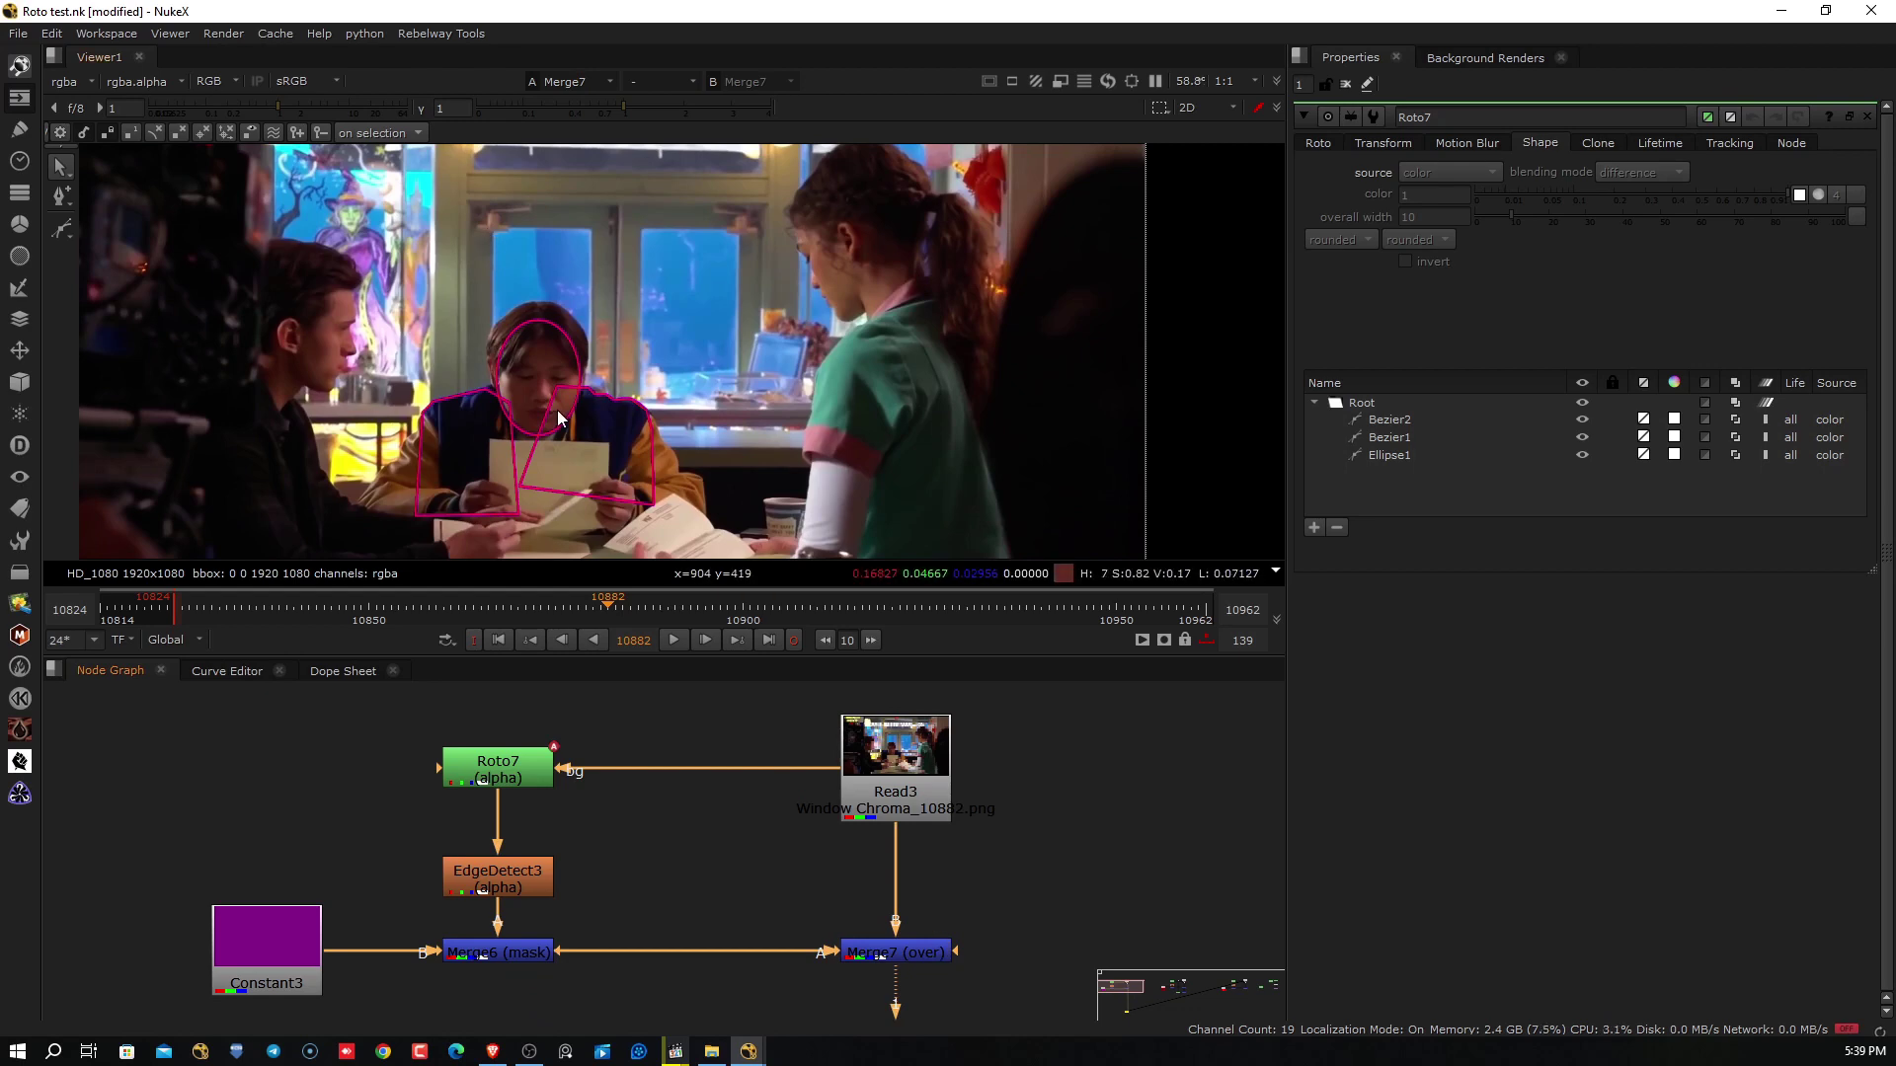
pyautogui.scroll(5, 652, 316)
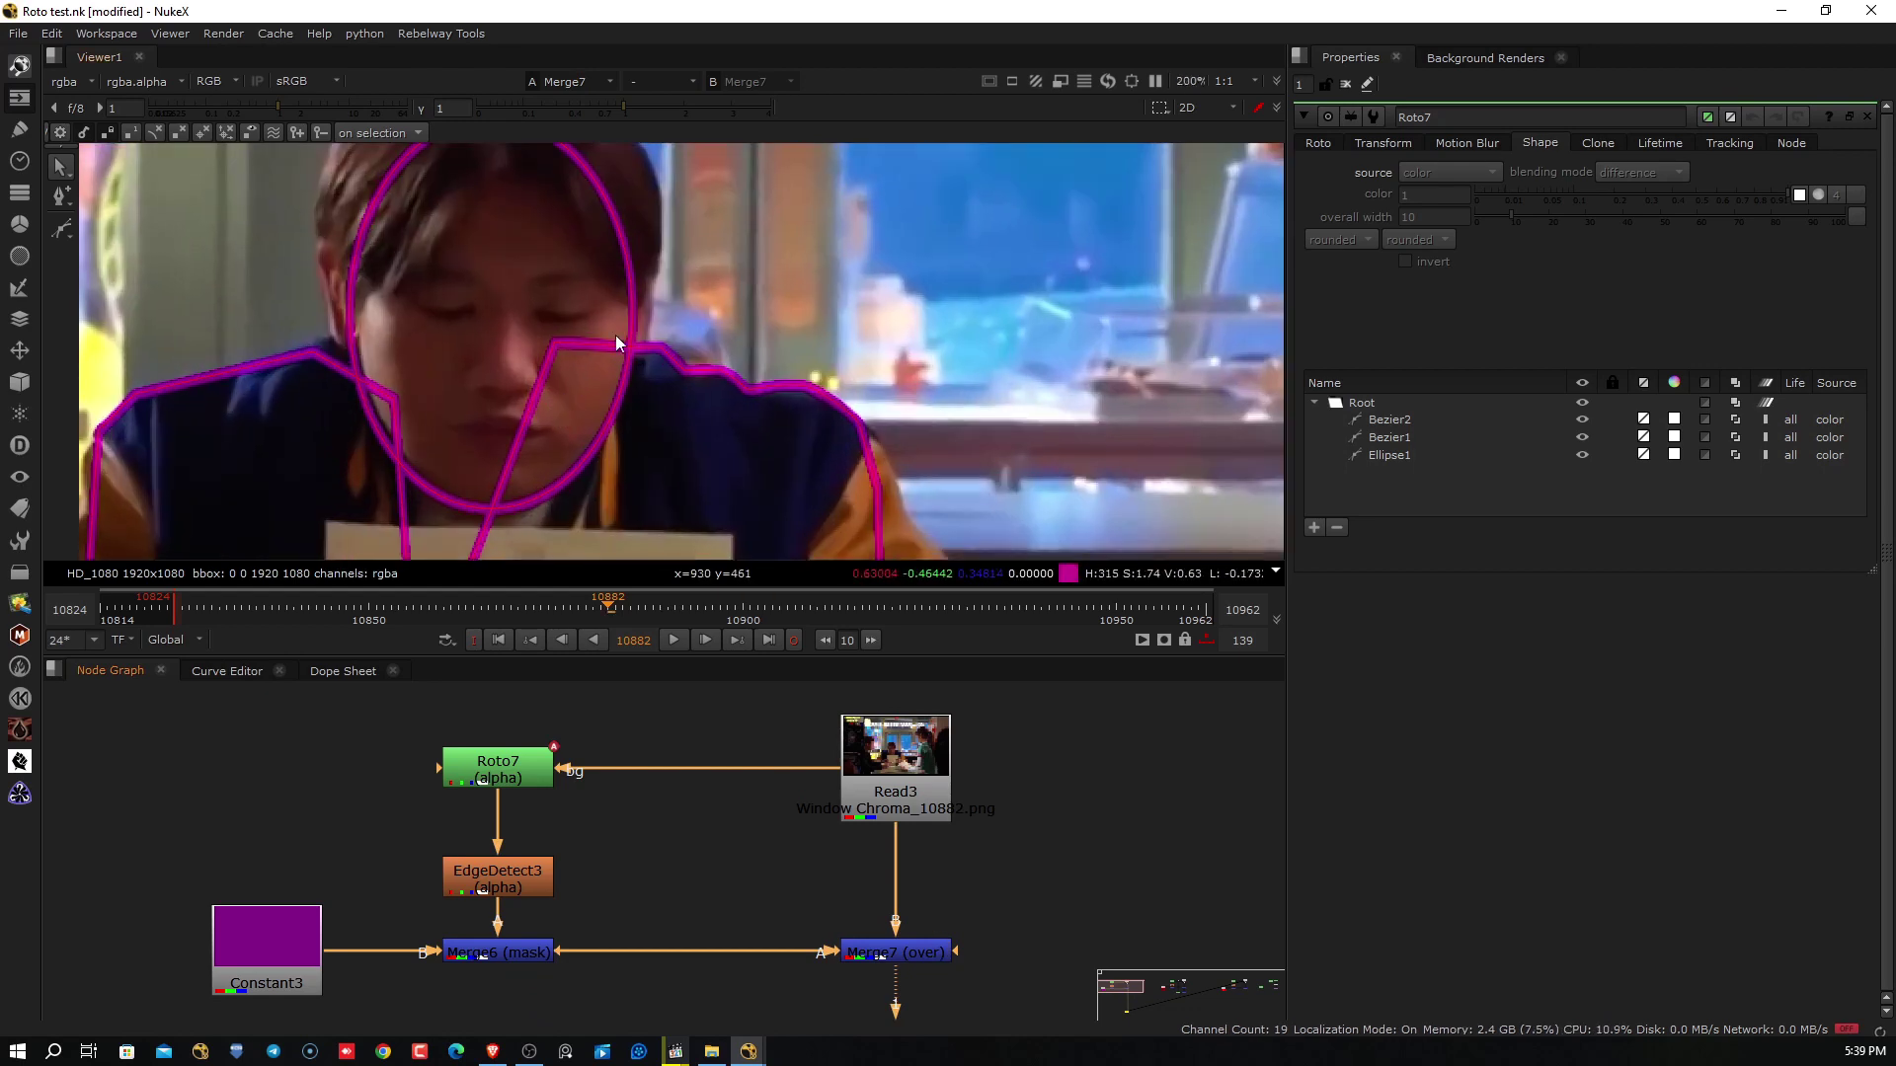
# Try an erode size of 0.1 on the EdgeDetect3 node and reset it to 0
pyautogui.click(524, 851)
pyautogui.doubleClick(521, 882)
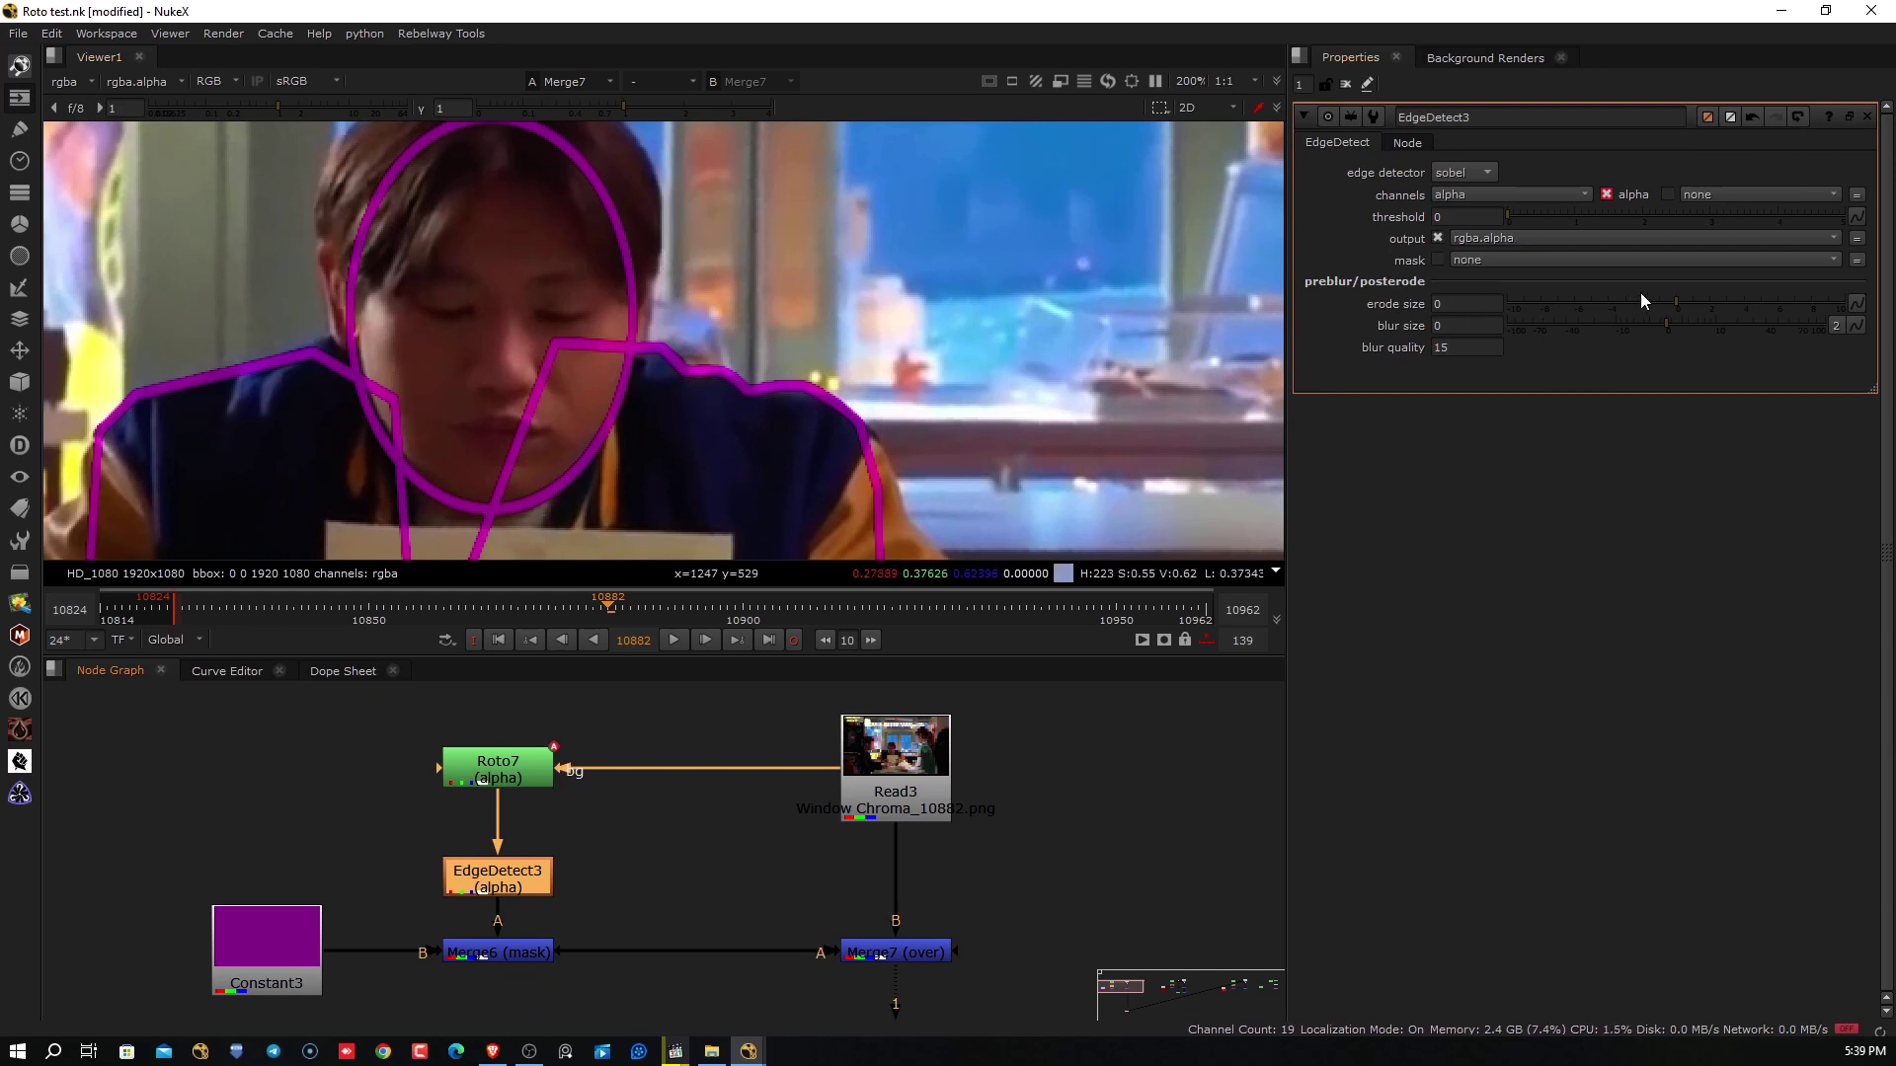
pyautogui.moveTo(1680, 304)
pyautogui.mouseDown()
pyautogui.moveTo(1750, 297)
pyautogui.moveTo(1637, 294)
pyautogui.moveTo(1722, 294)
pyautogui.moveTo(1675, 299)
pyautogui.mouseUp()
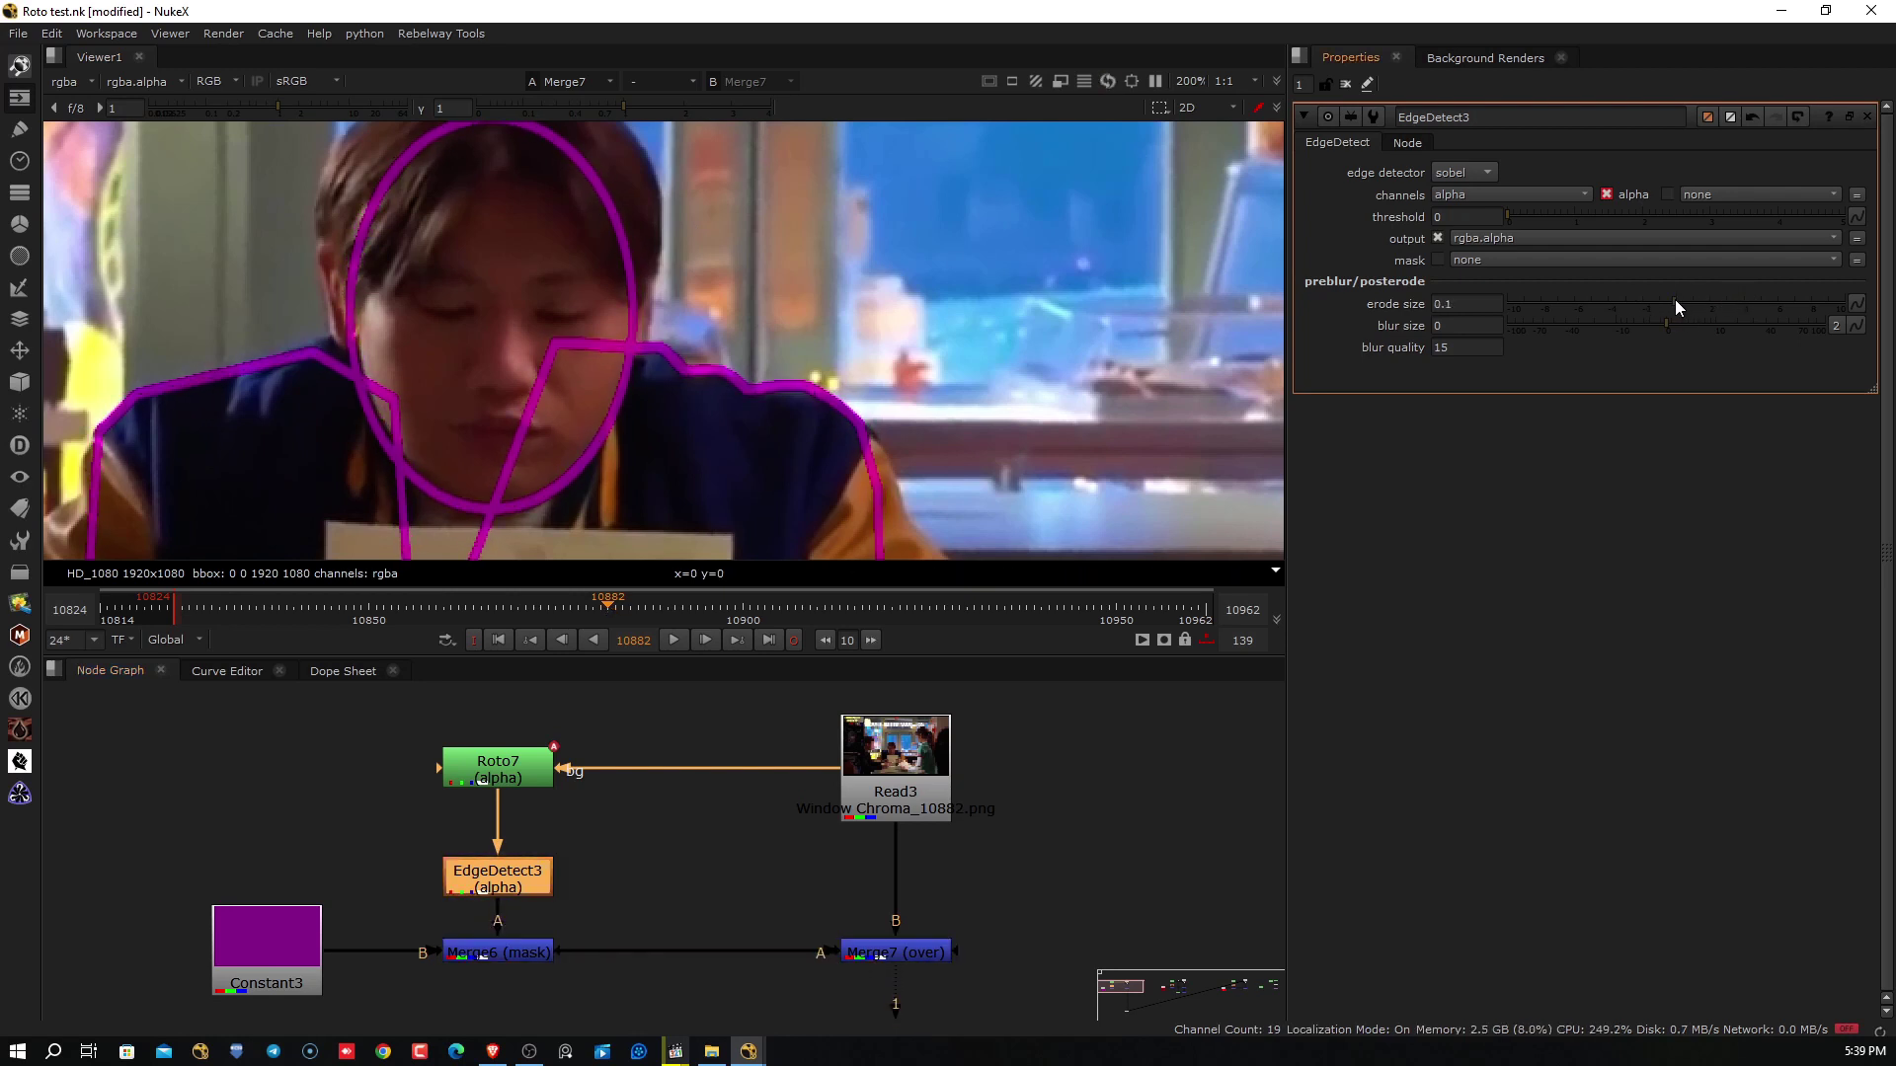
pyautogui.doubleClick(1479, 304)
pyautogui.write('0')
pyautogui.press('Return')
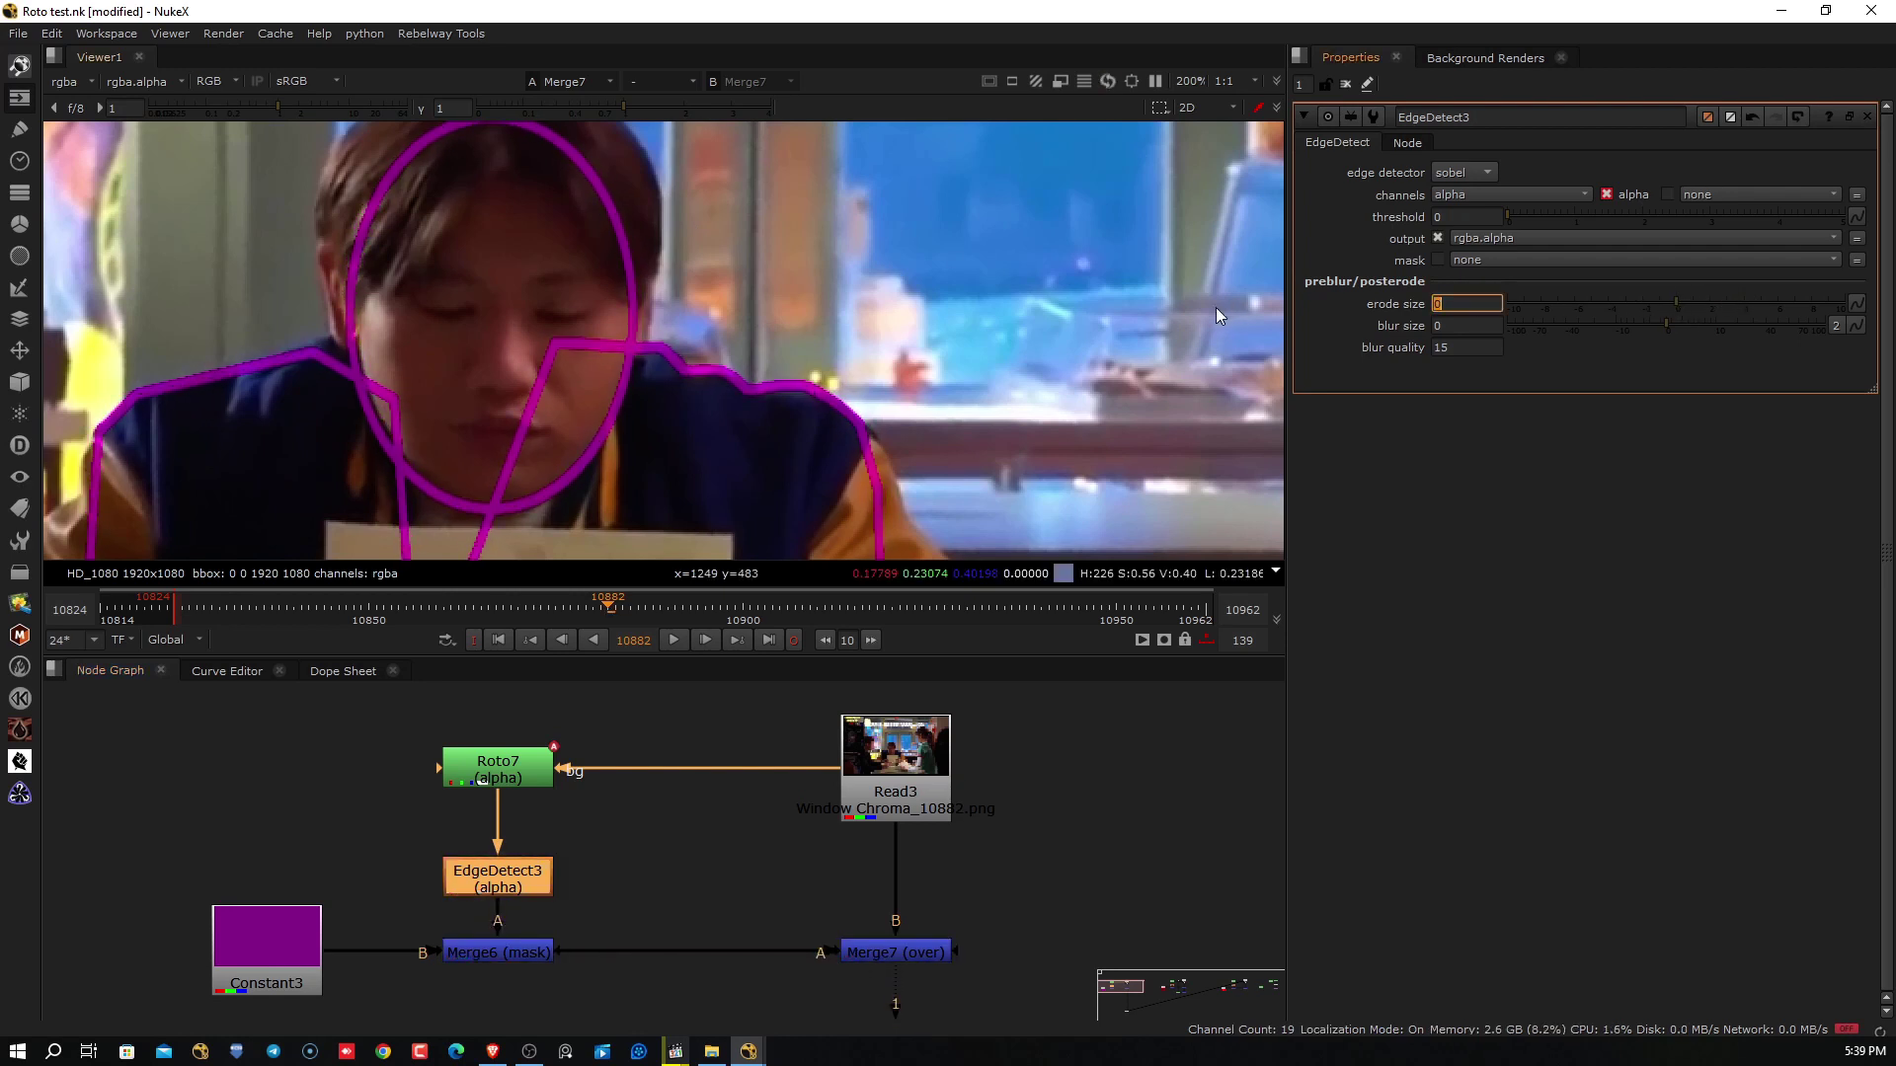
# Duplicate Roto7 with its shapes below the mask Merge and connect the copy's bg input to Read3
pyautogui.scroll(-2, 430, 322)
pyautogui.scroll(-3, 430, 322)
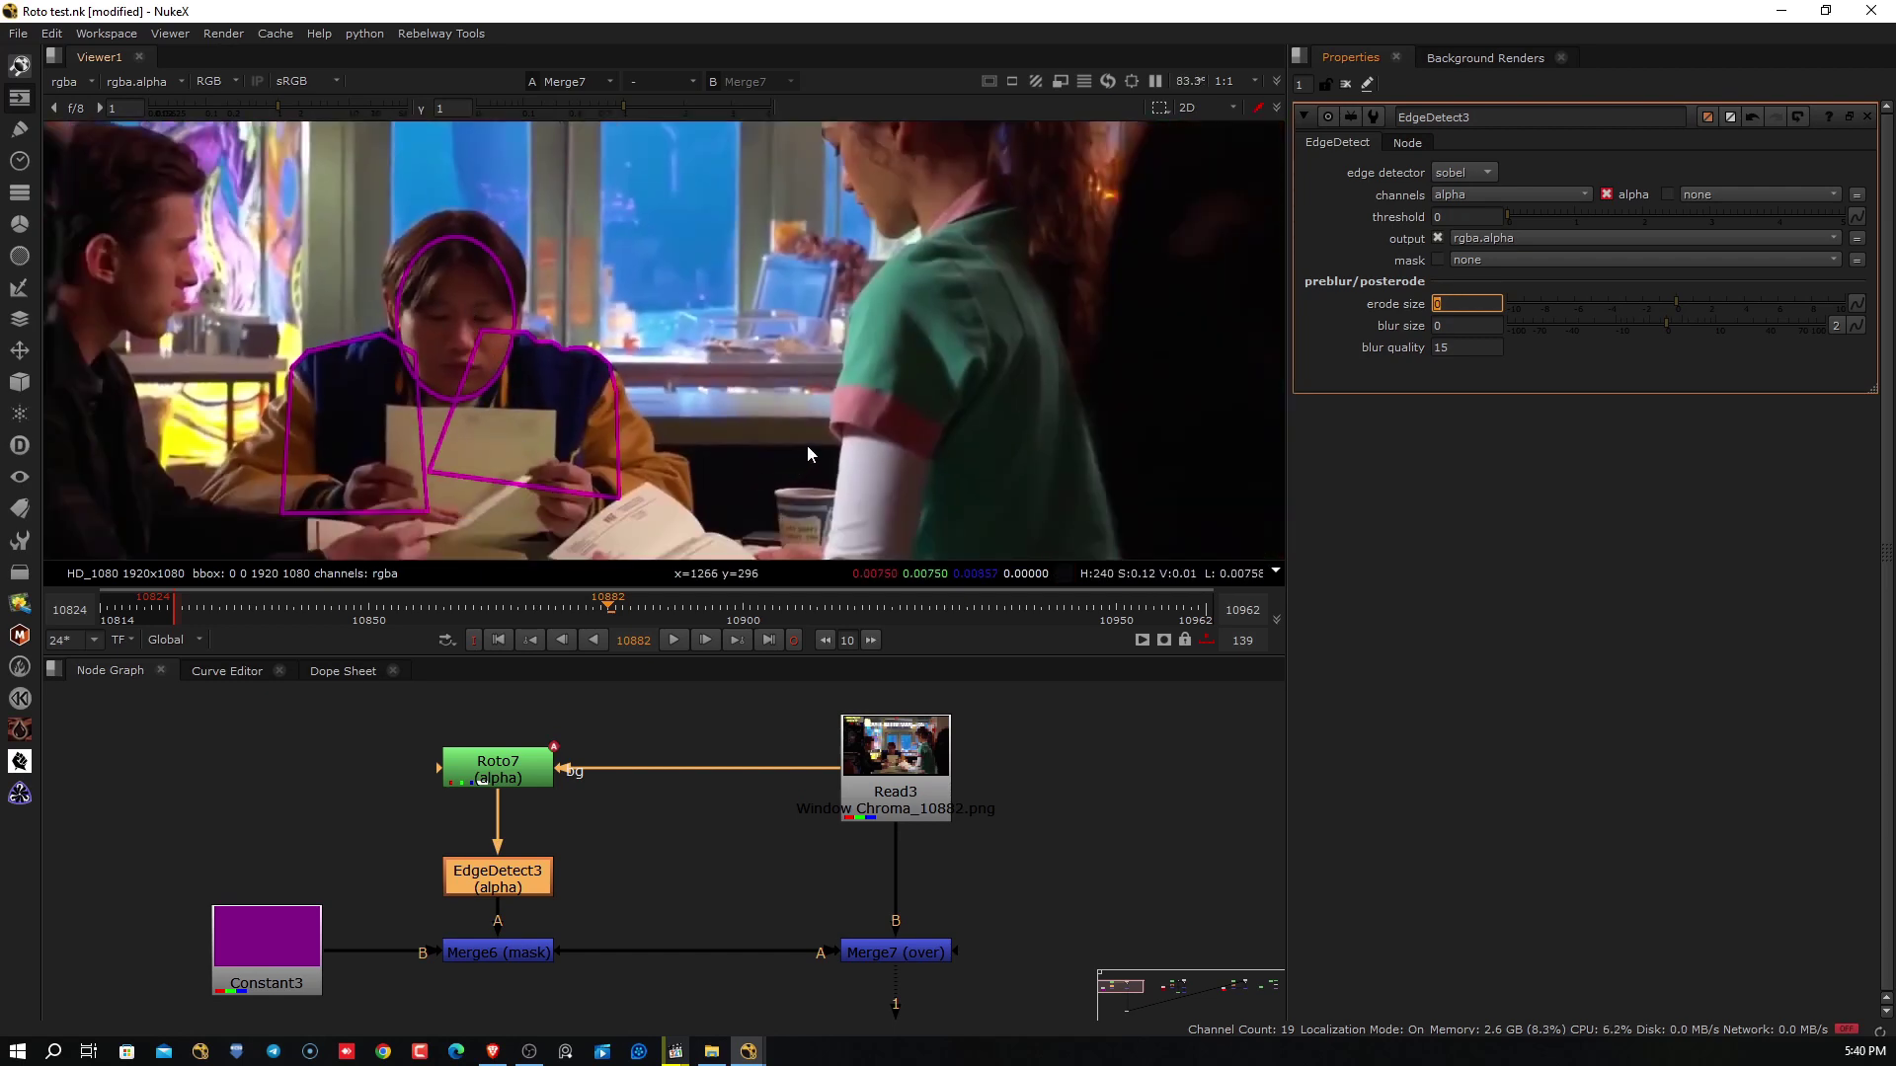
pyautogui.click(600, 950)
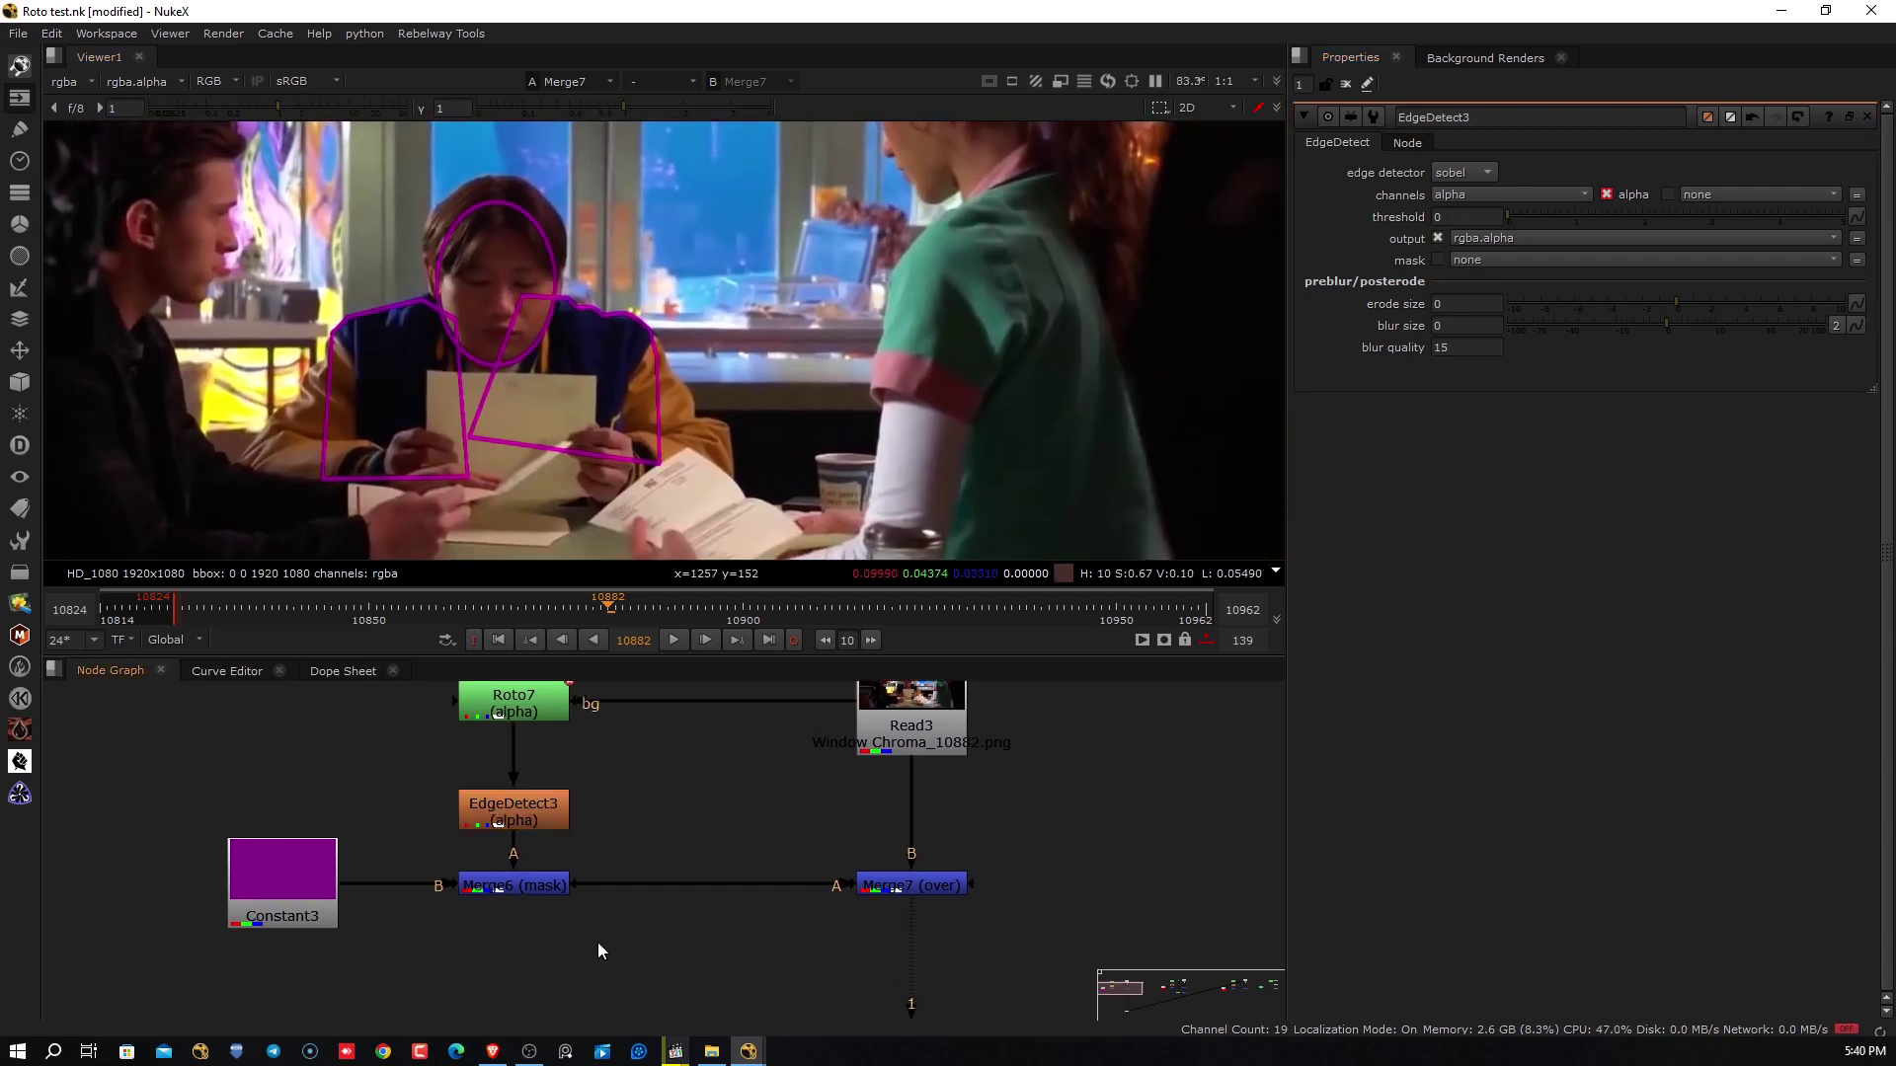
pyautogui.click(547, 715)
pyautogui.scroll(-1, 642, 890)
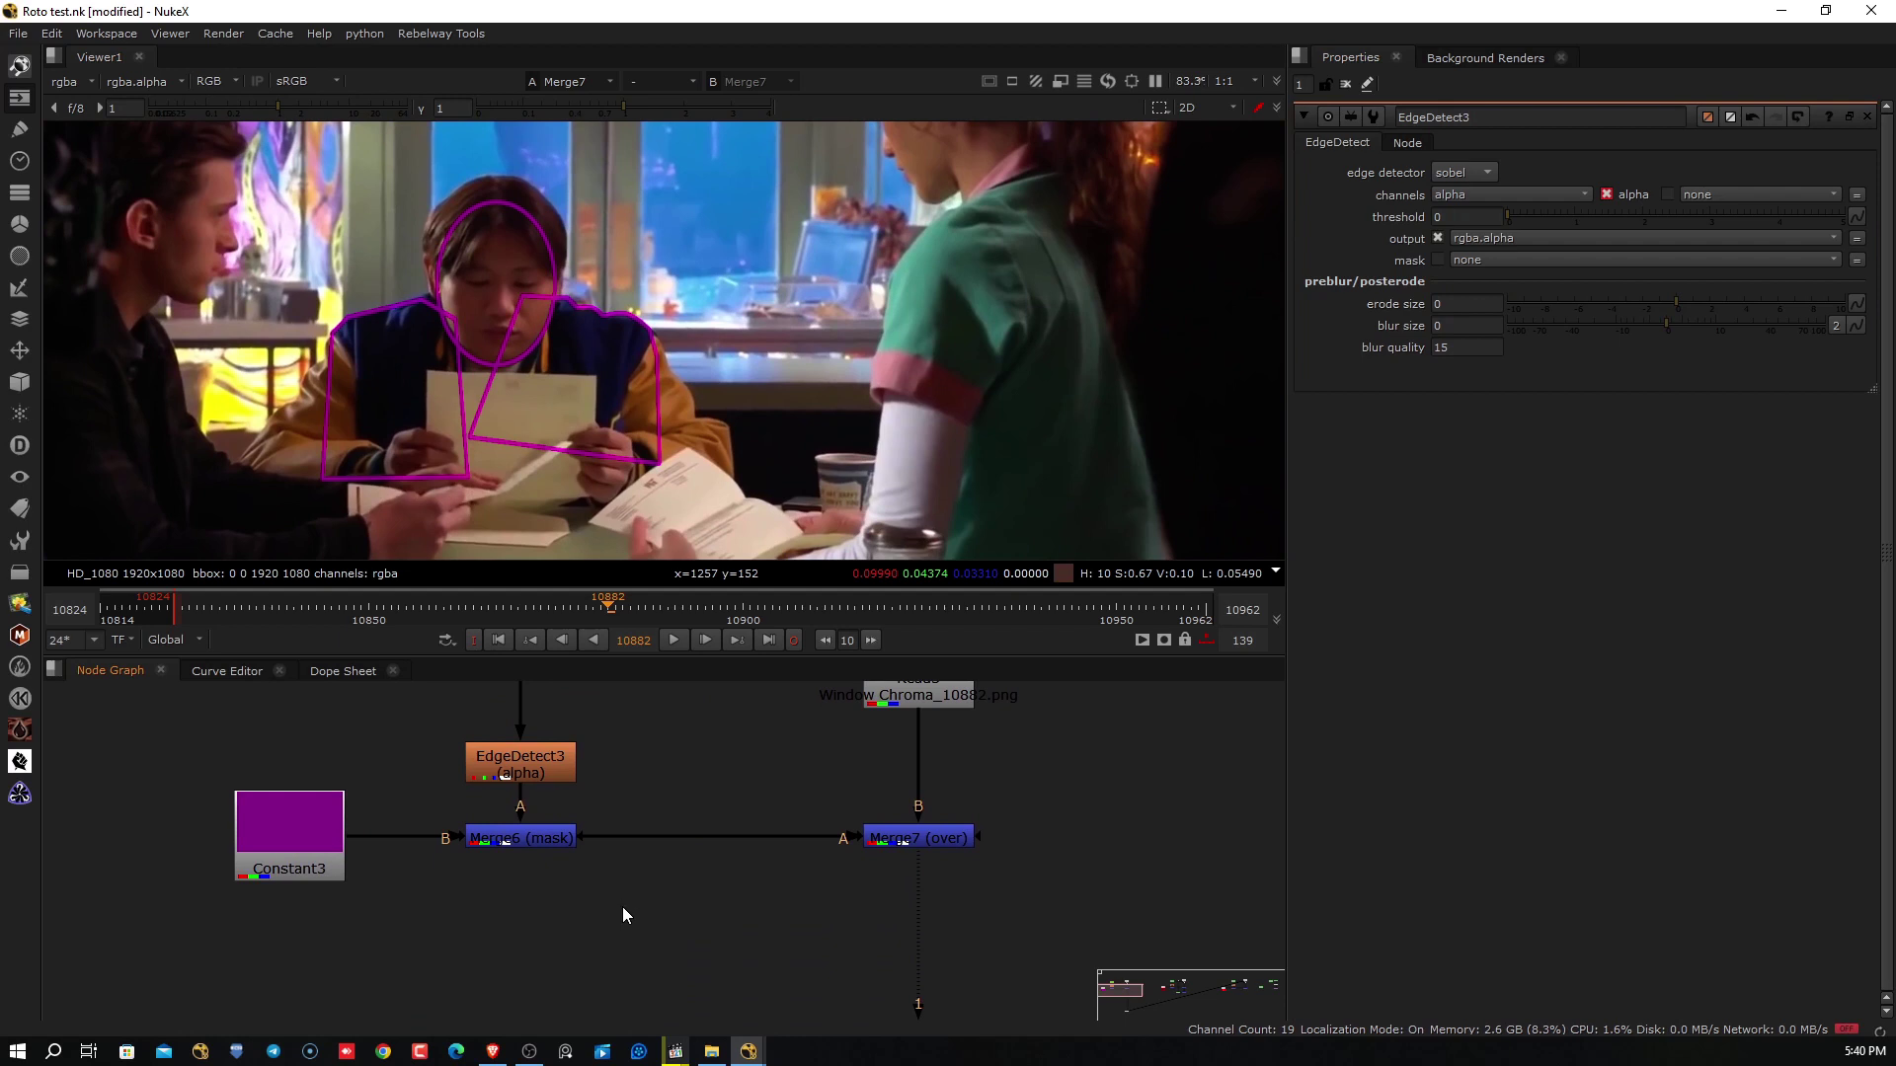
pyautogui.press('o')
pyautogui.scroll(1, 661, 928)
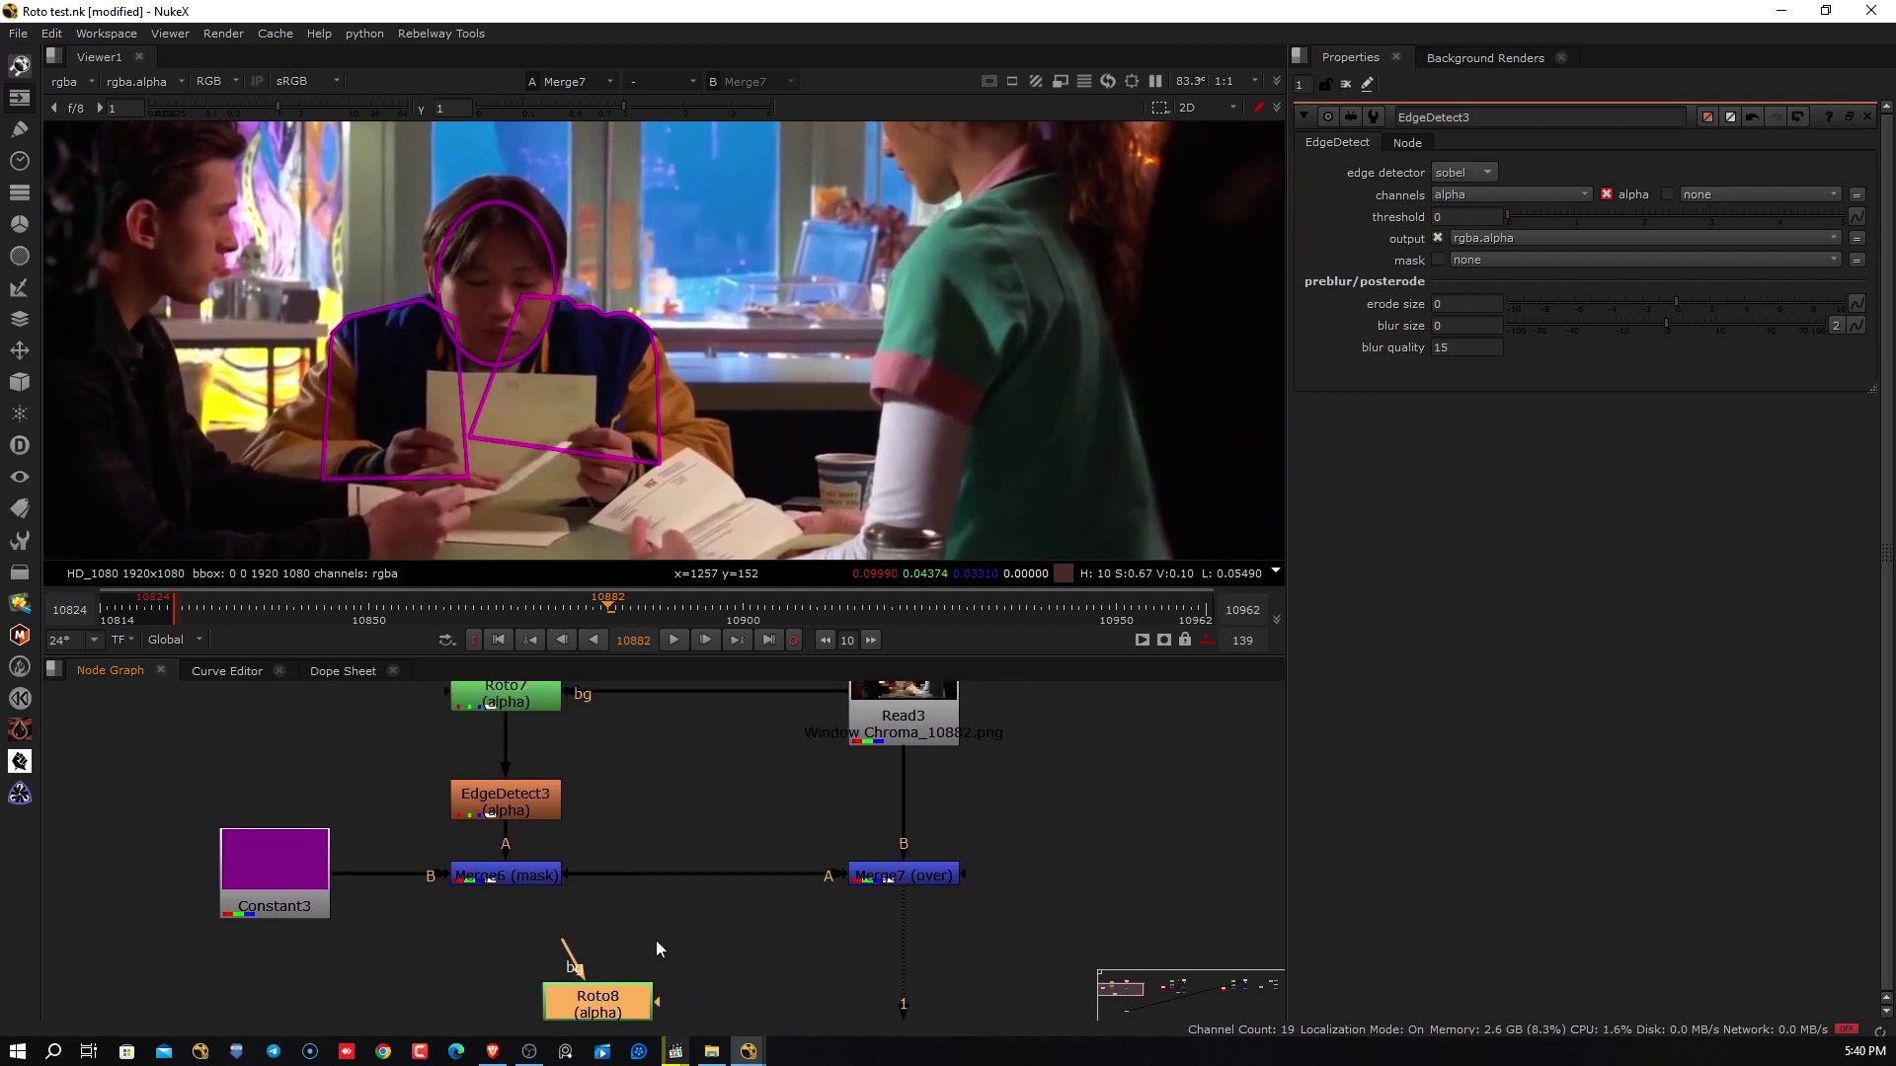
pyautogui.scroll(-2, 655, 940)
pyautogui.moveTo(592, 950); pyautogui.dragTo(800, 774)
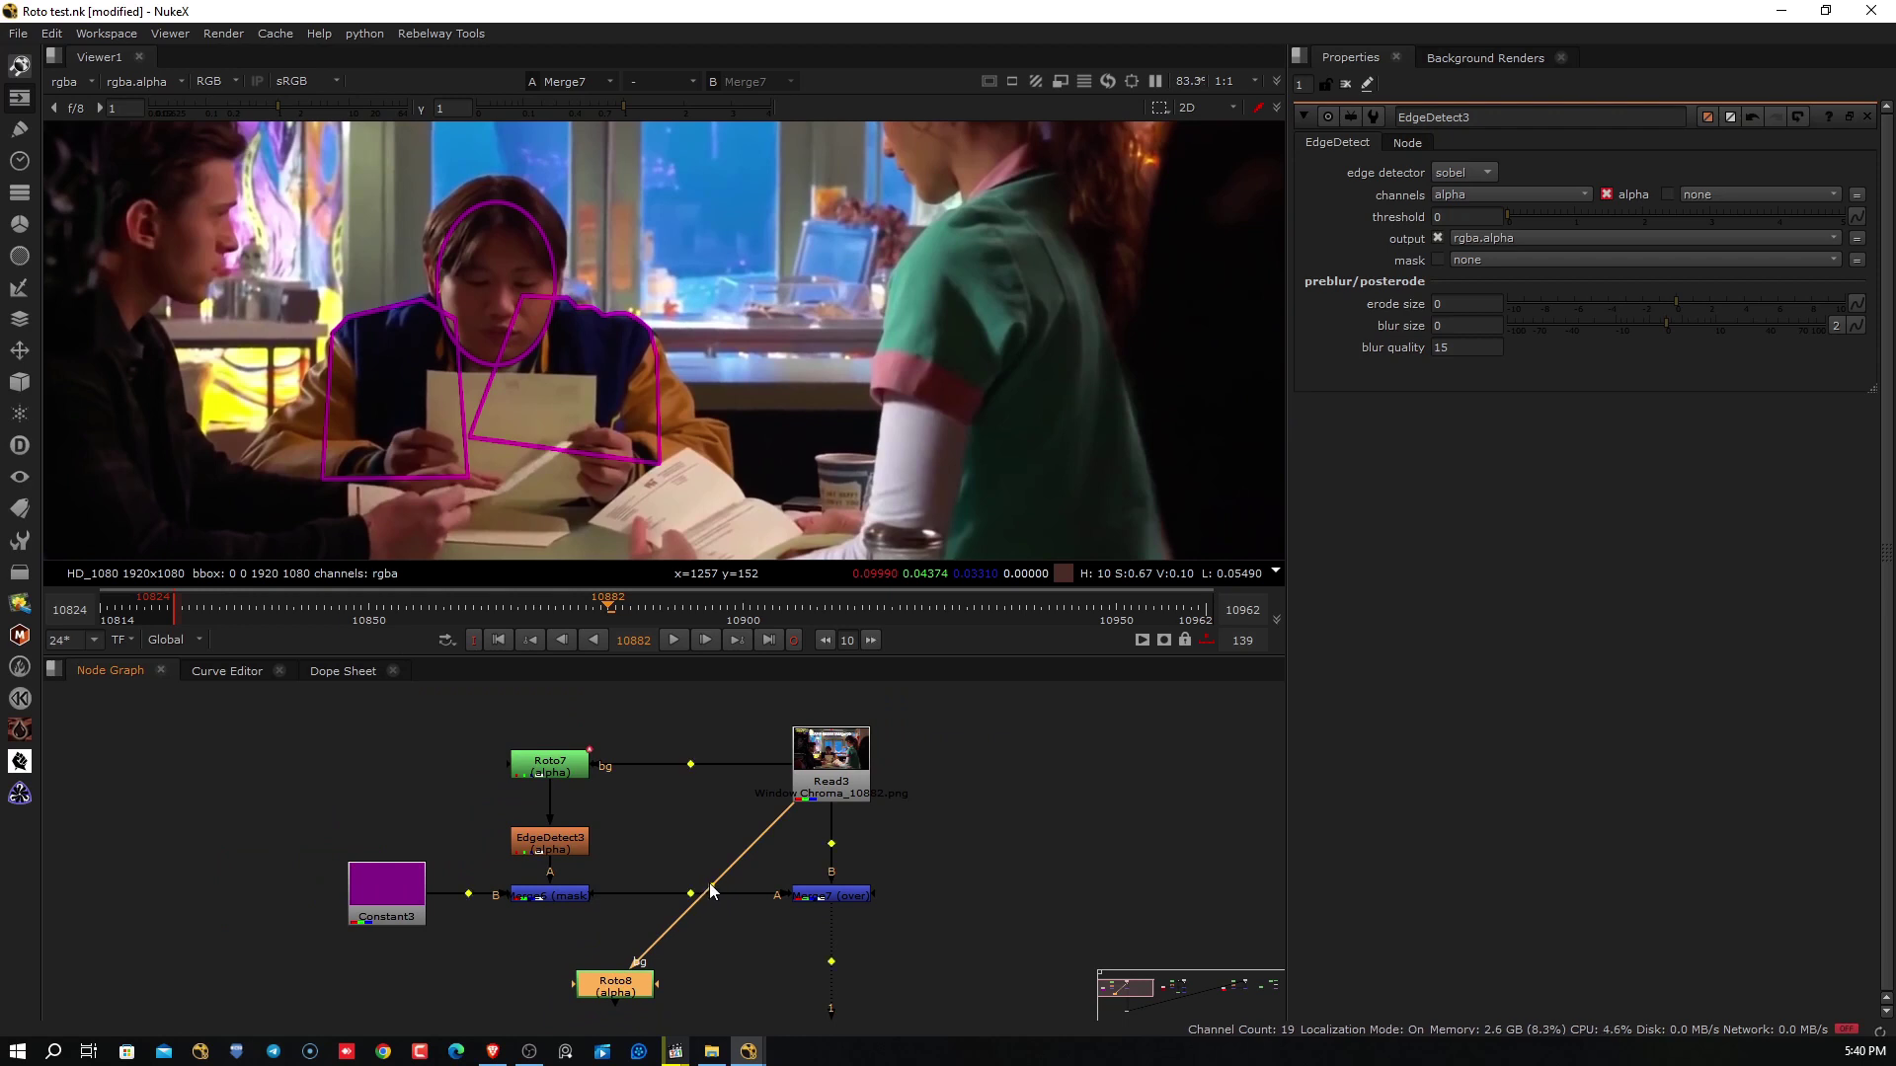
# Insert a Dot in the Roto8 bg connection, place it on the line between Read3 and Roto7, and align Roto8 beneath it
pyautogui.keyDown('ctrl'); pyautogui.moveTo(709, 883); pyautogui.dragTo(656, 796); pyautogui.keyUp('ctrl')
pyautogui.moveTo(656, 796)
pyautogui.mouseDown(button='middle')
pyautogui.moveTo(644, 731)
pyautogui.moveTo(638, 773)
pyautogui.mouseUp(button='middle')
pyautogui.moveTo(638, 773); pyautogui.dragTo(639, 743)
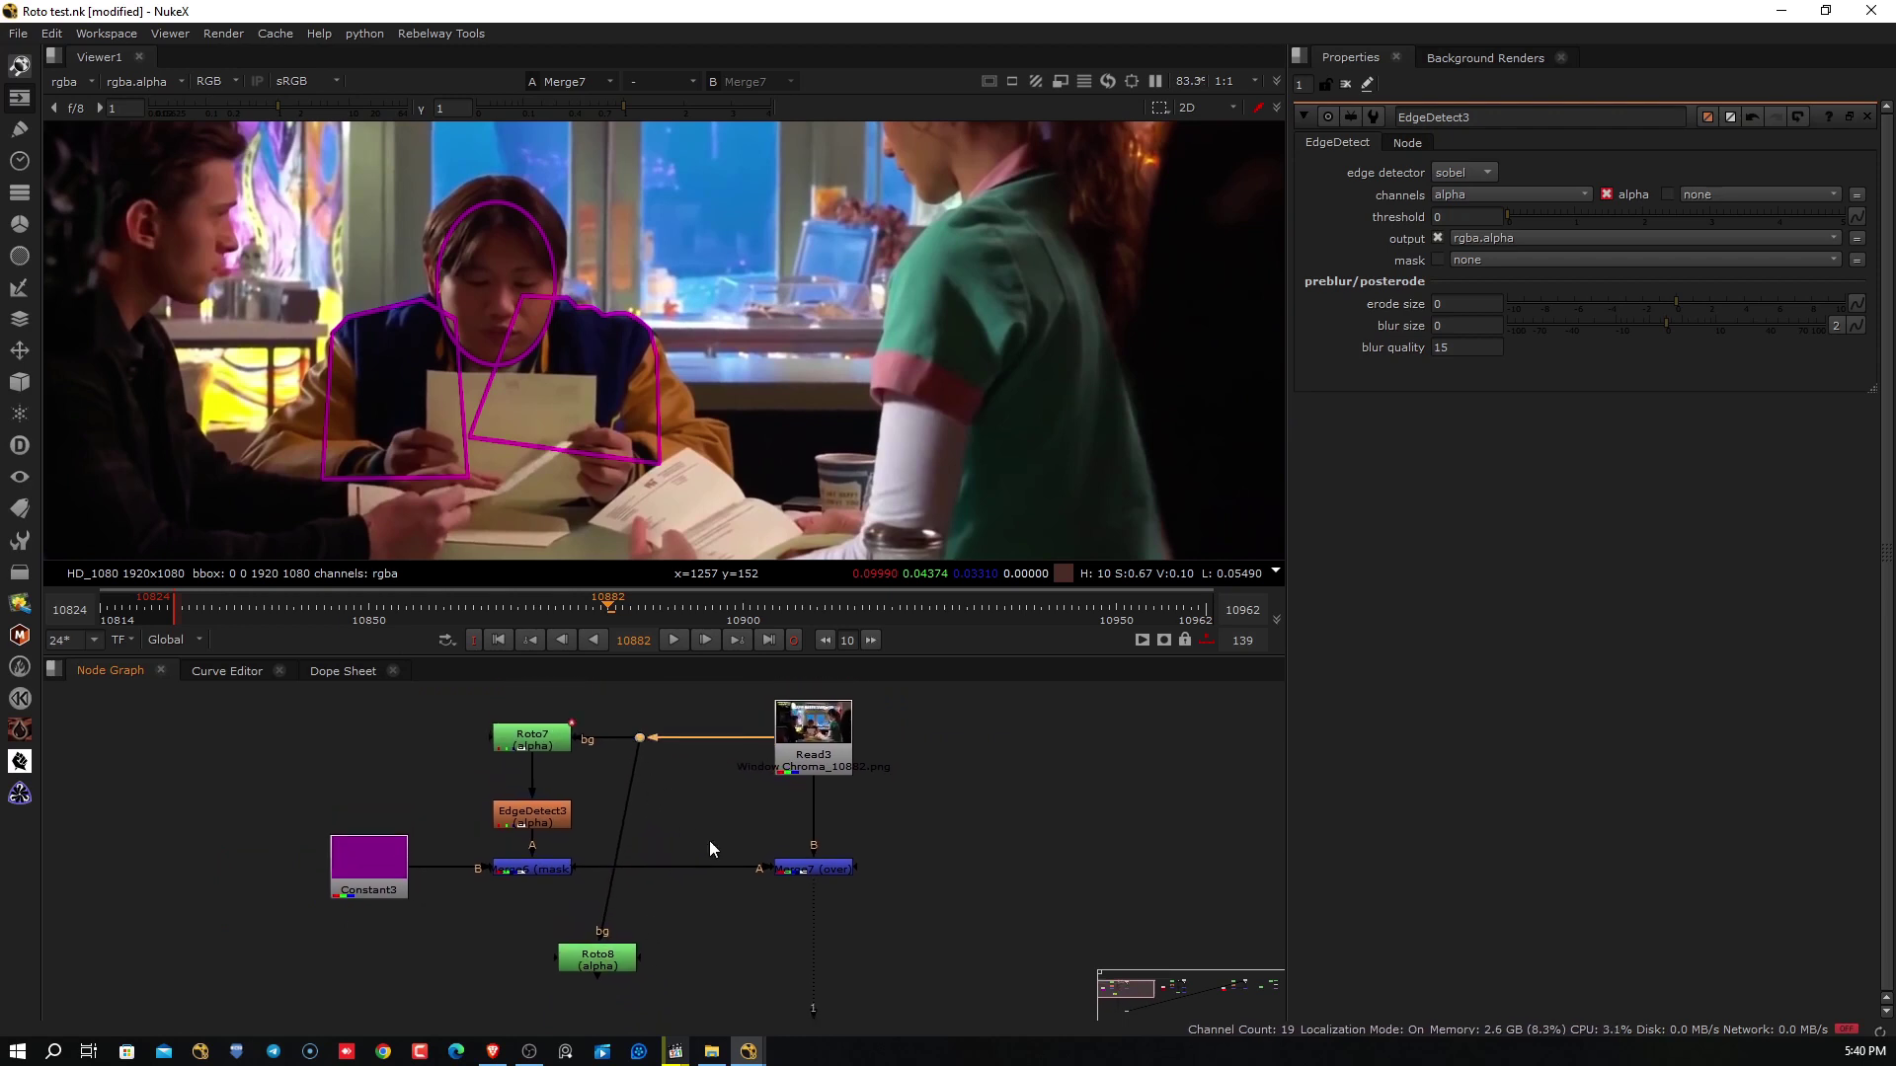
pyautogui.moveTo(711, 850); pyautogui.dragTo(692, 810, button='middle')
pyautogui.moveTo(581, 925); pyautogui.dragTo(622, 930)
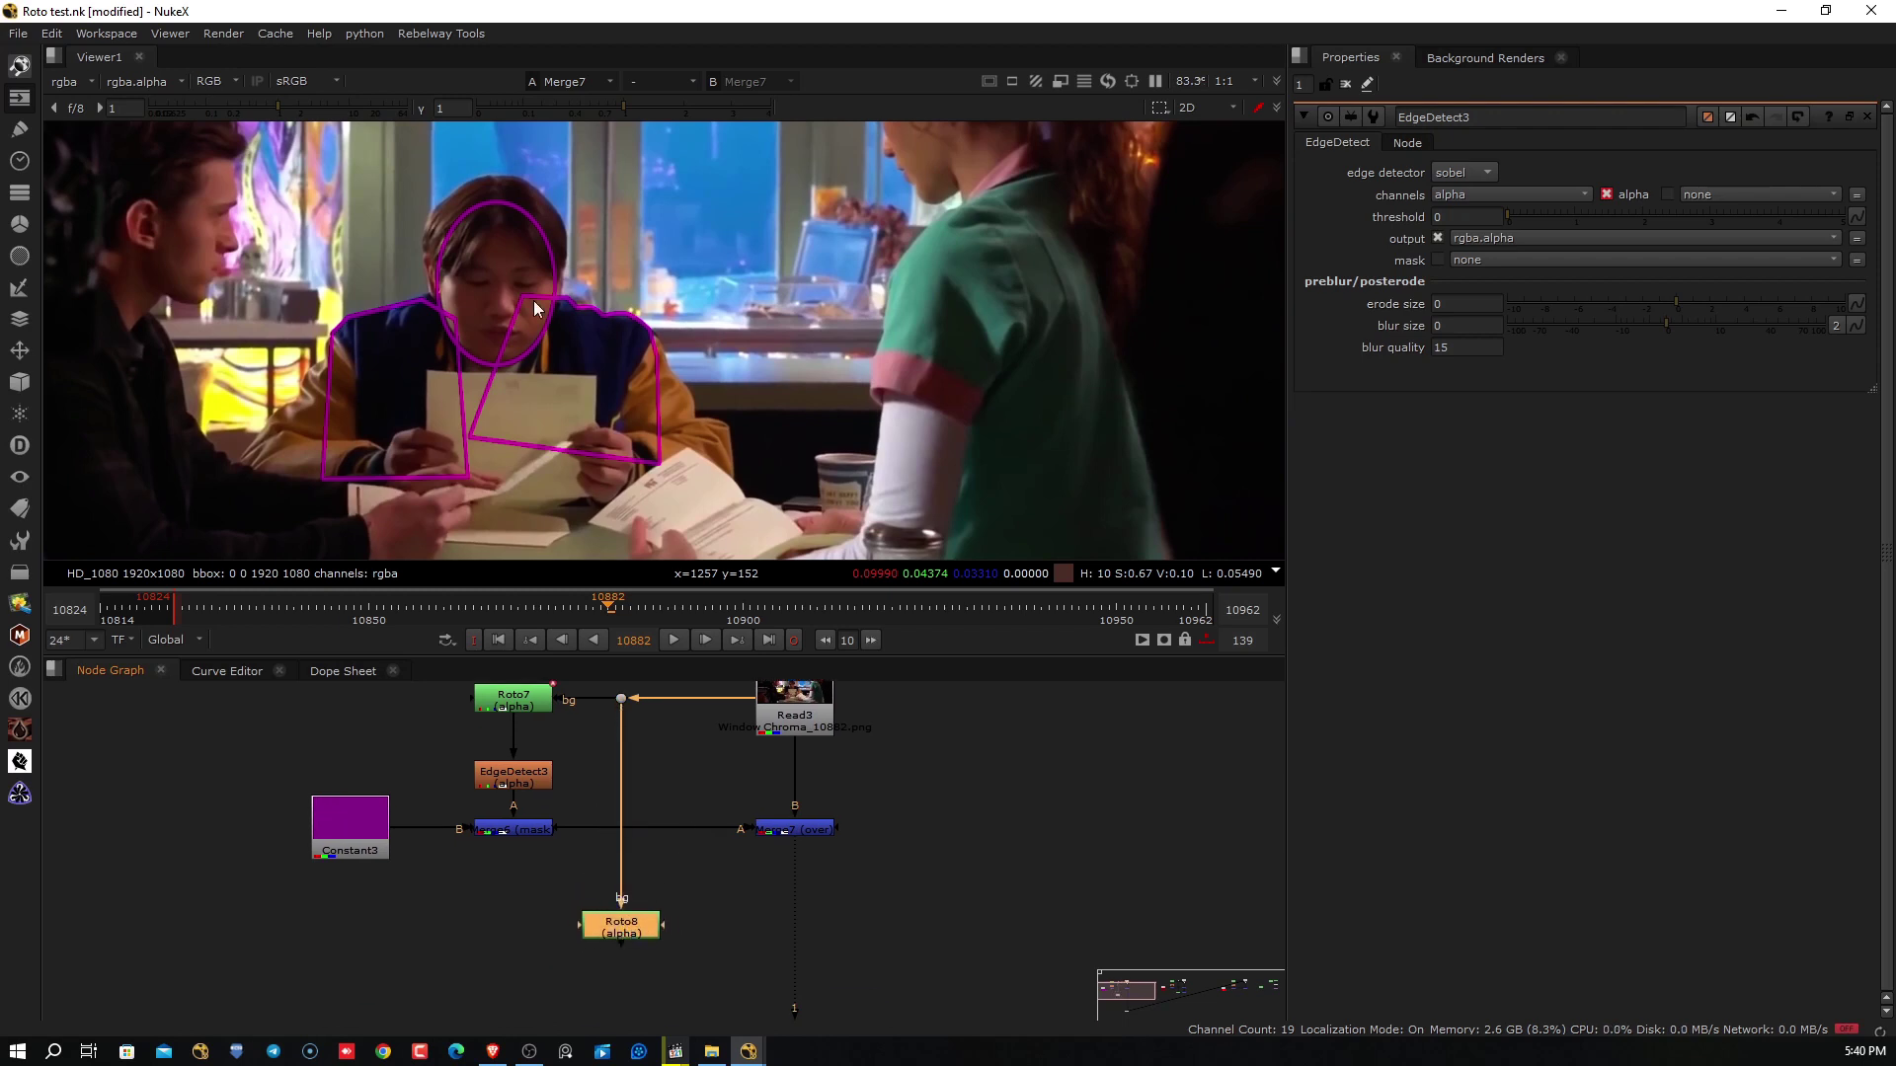
# View Roto8, open its properties, check its alpha and set its output to rgba
pyautogui.press('1')
pyautogui.click(606, 723)
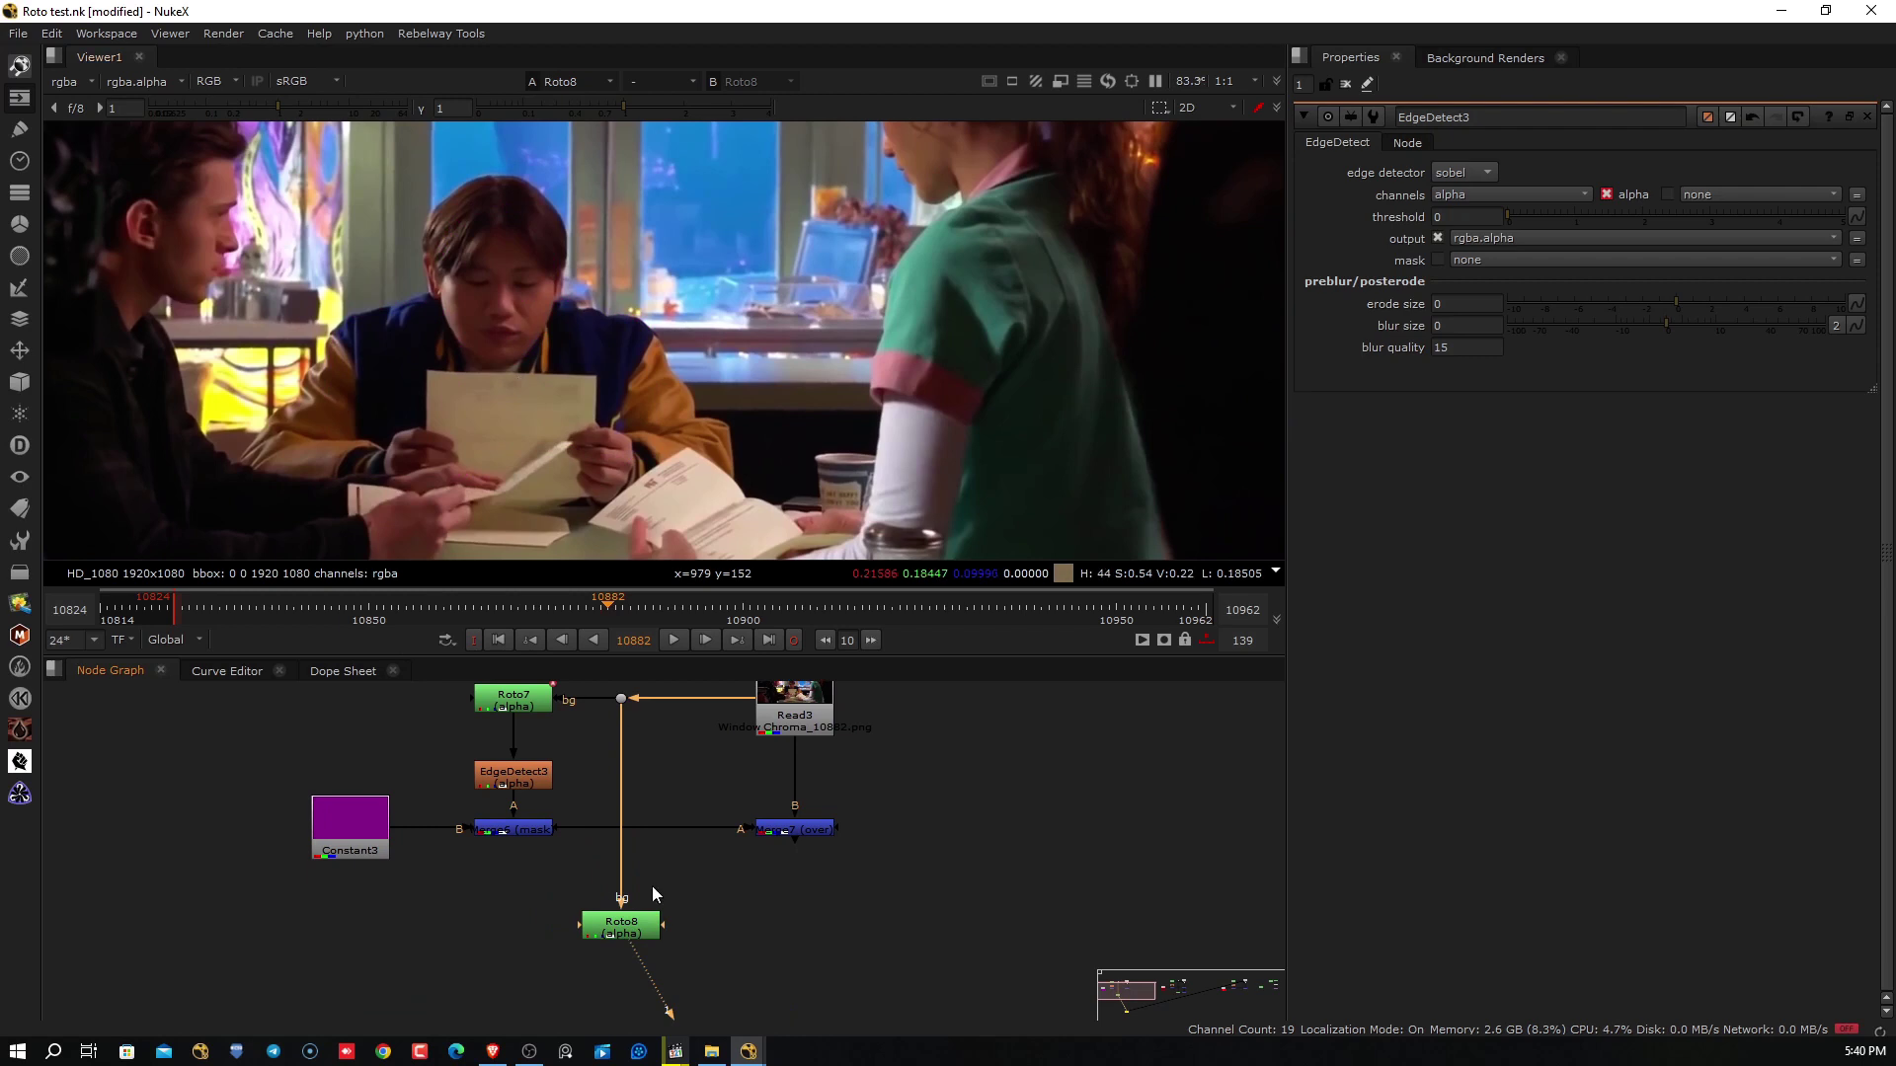
pyautogui.click(628, 928)
pyautogui.doubleClick(628, 928)
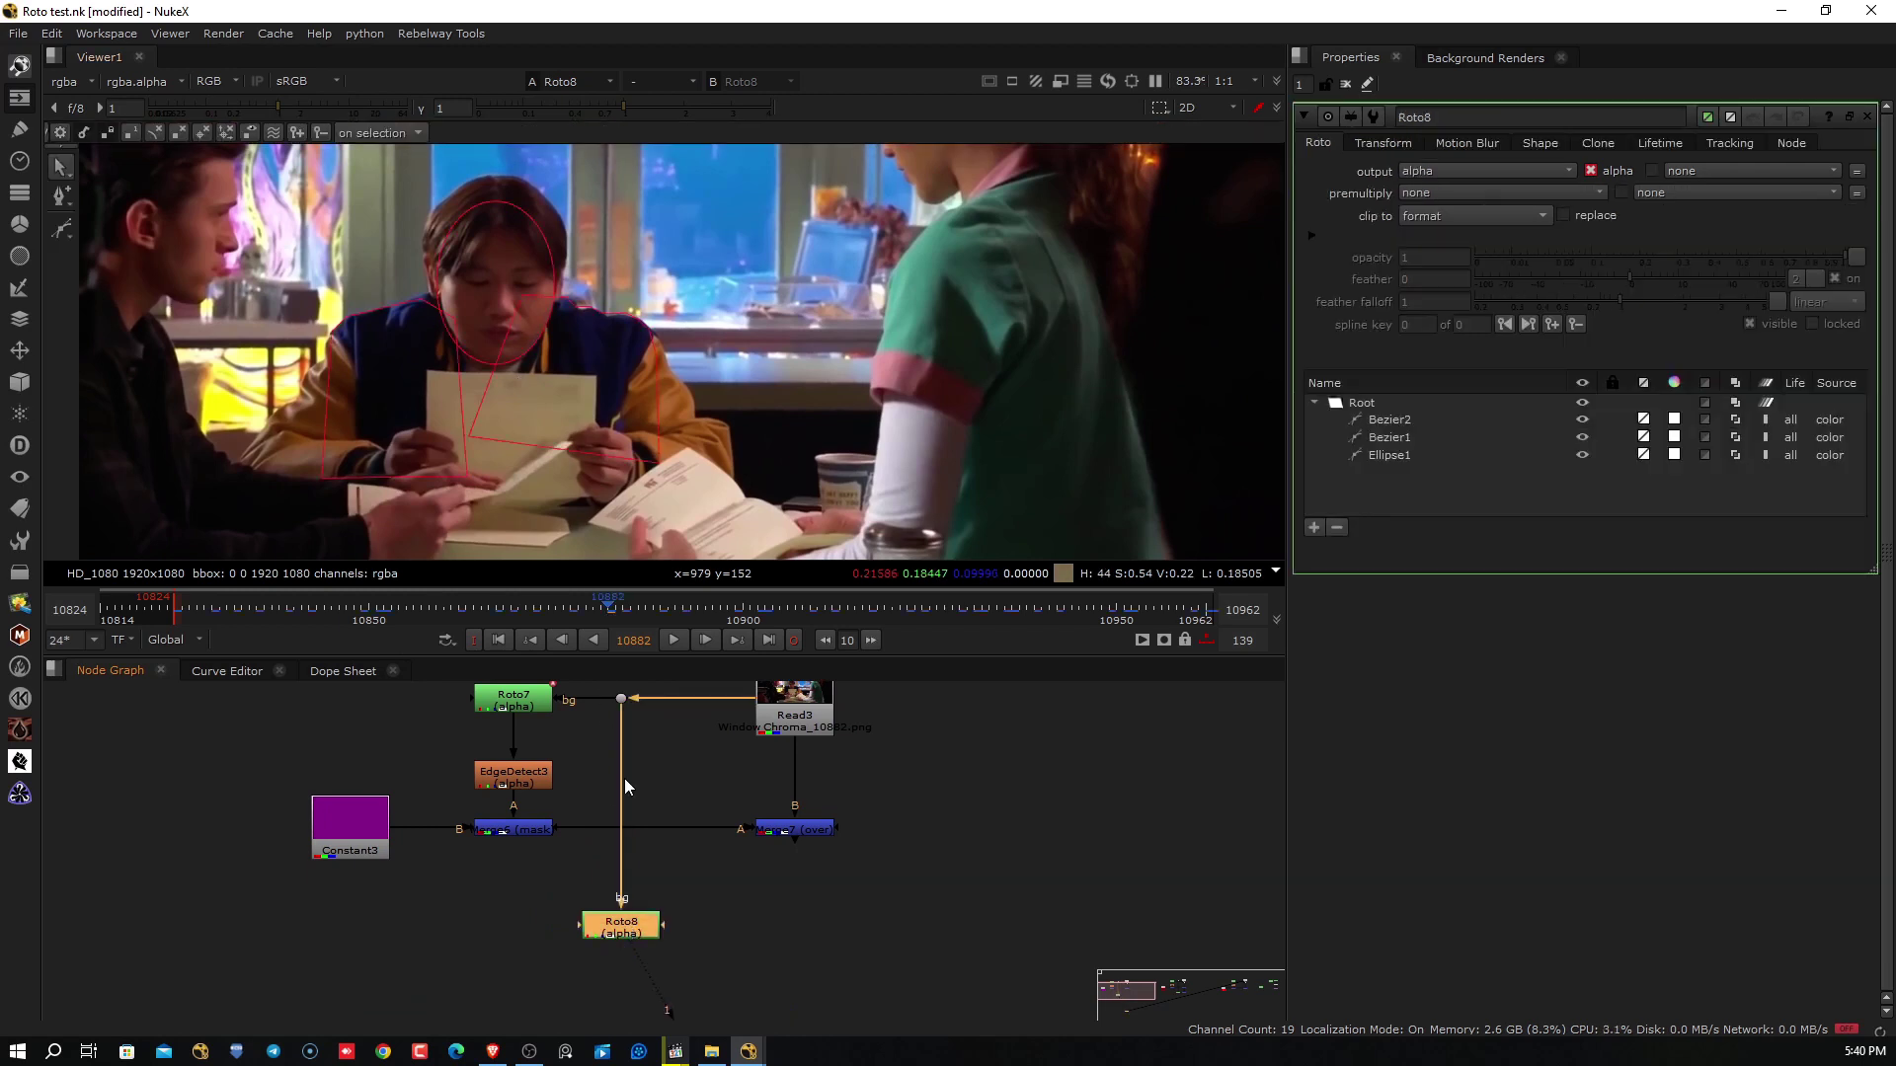
pyautogui.press('a')
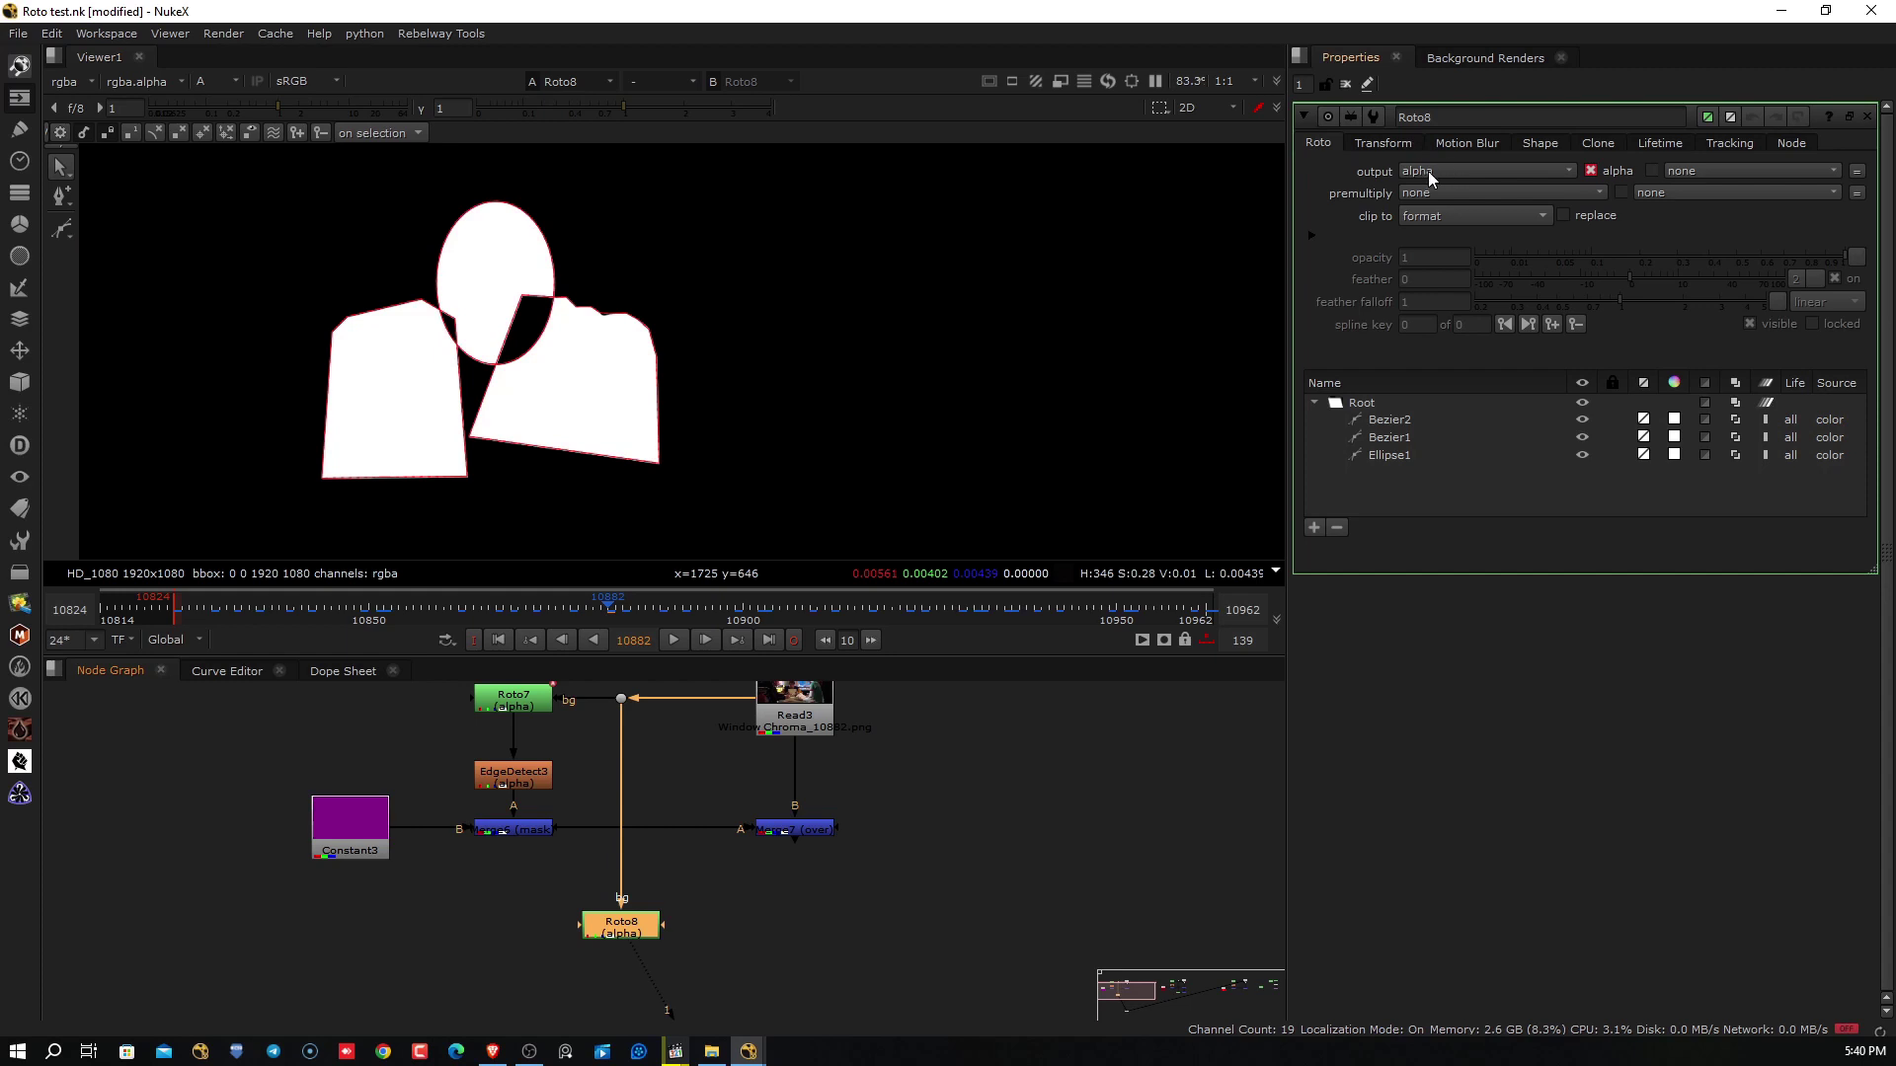
pyautogui.press('a')
pyautogui.click(1473, 170)
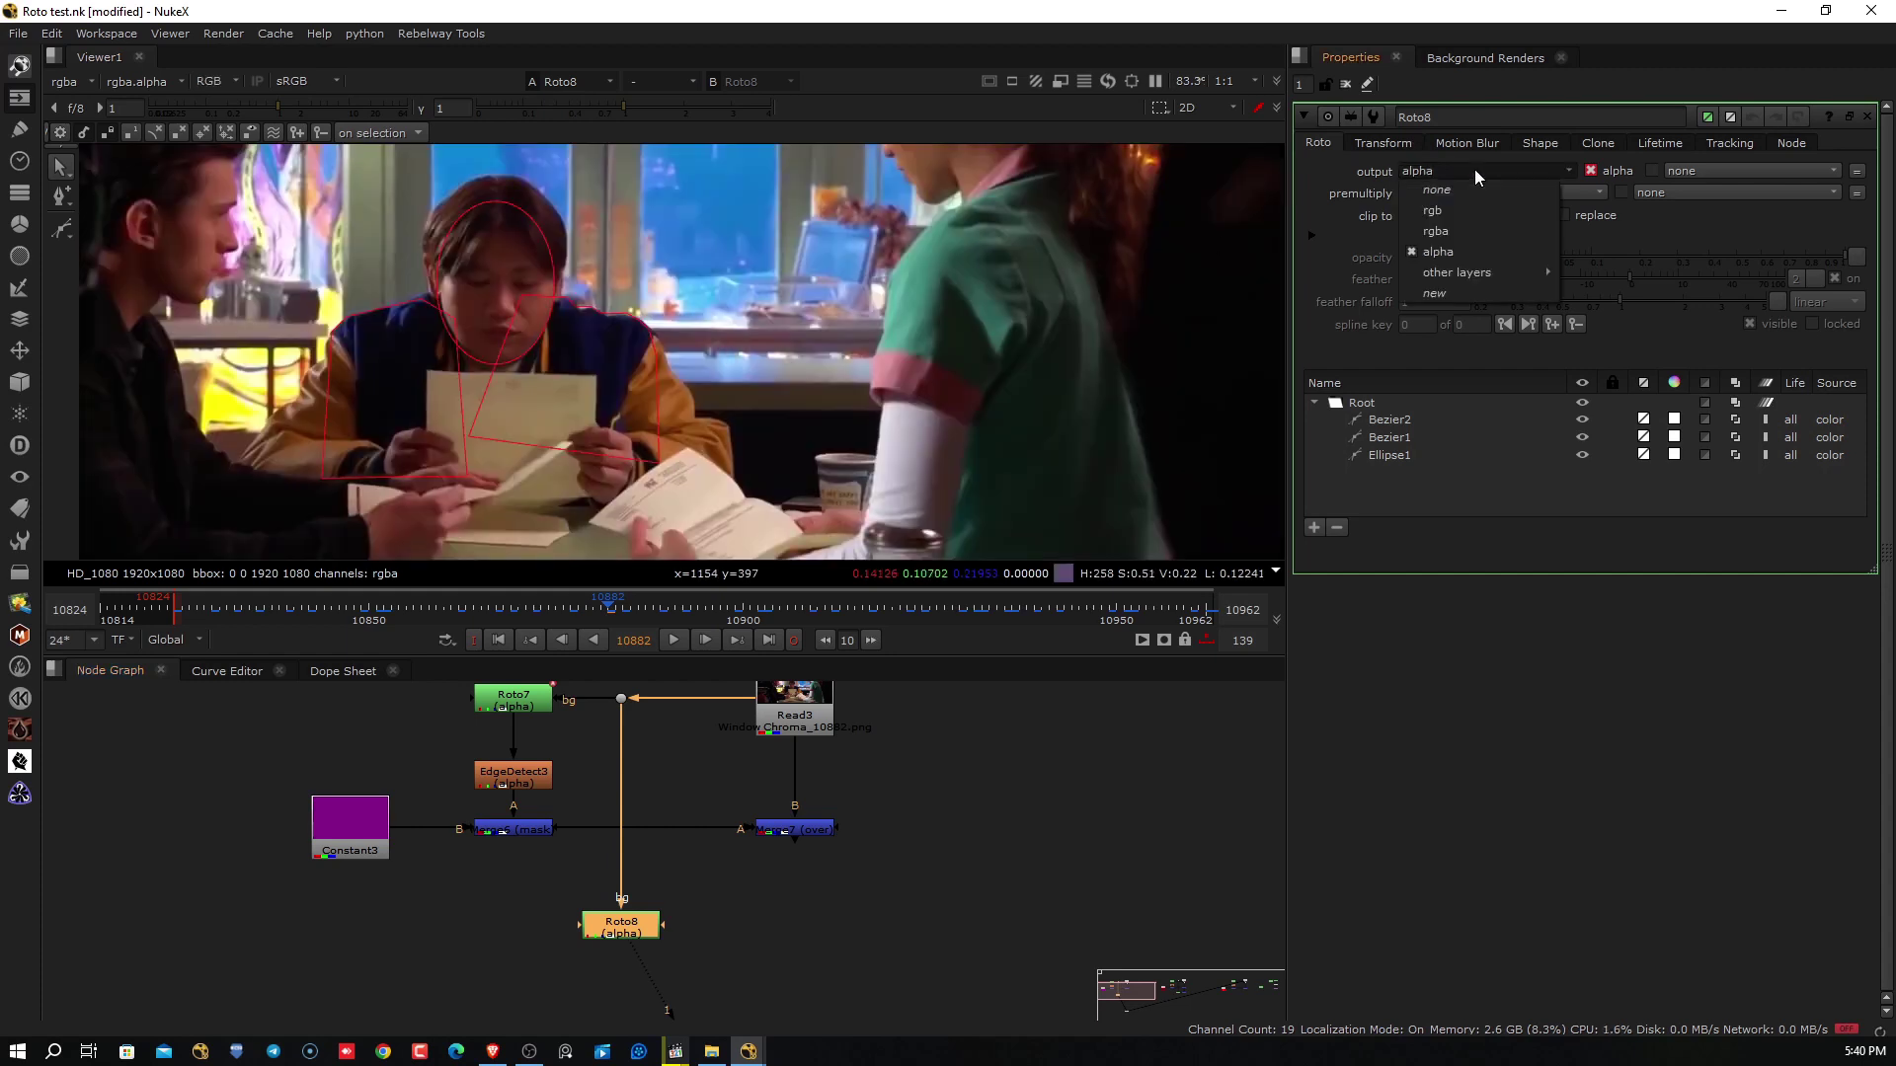
pyautogui.click(1477, 229)
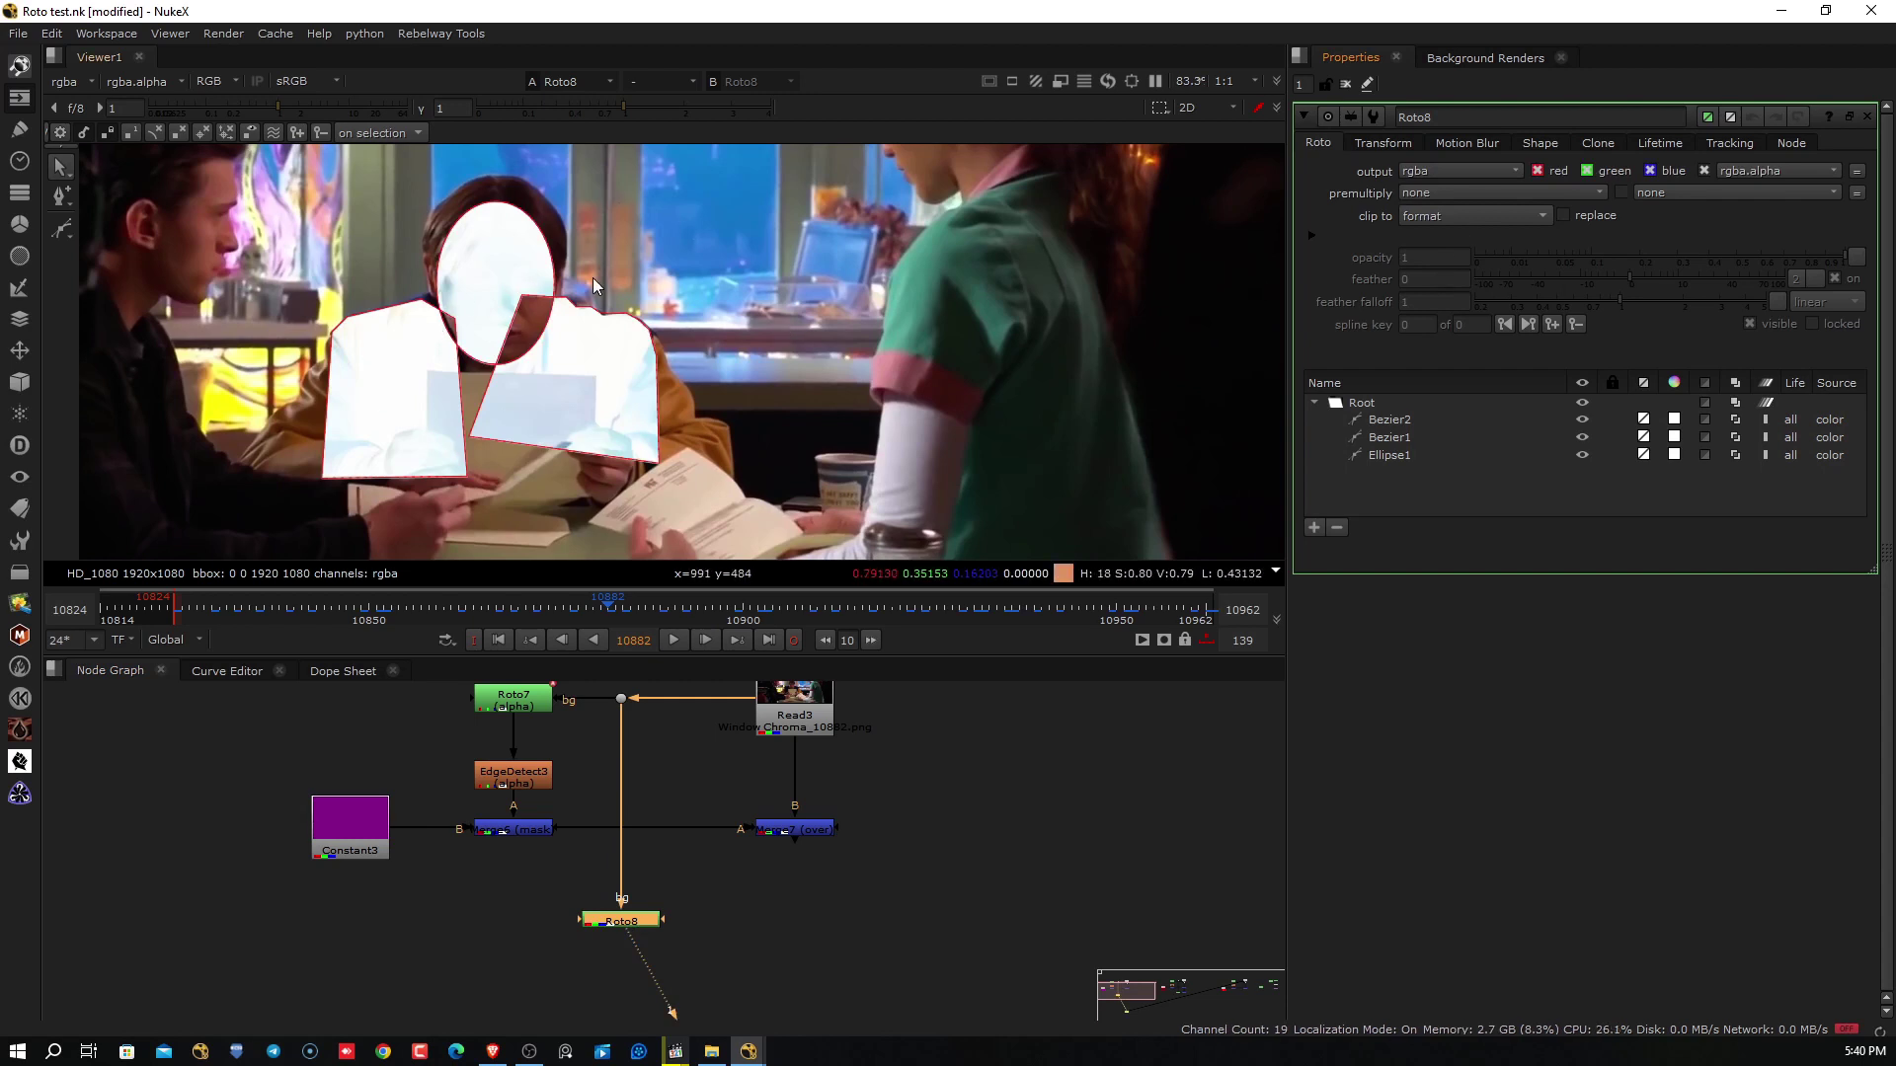
# Select both Bezier shapes and the ellipse in Roto8 and set their blending mode to plus
pyautogui.moveTo(1388, 456); pyautogui.dragTo(1395, 419)
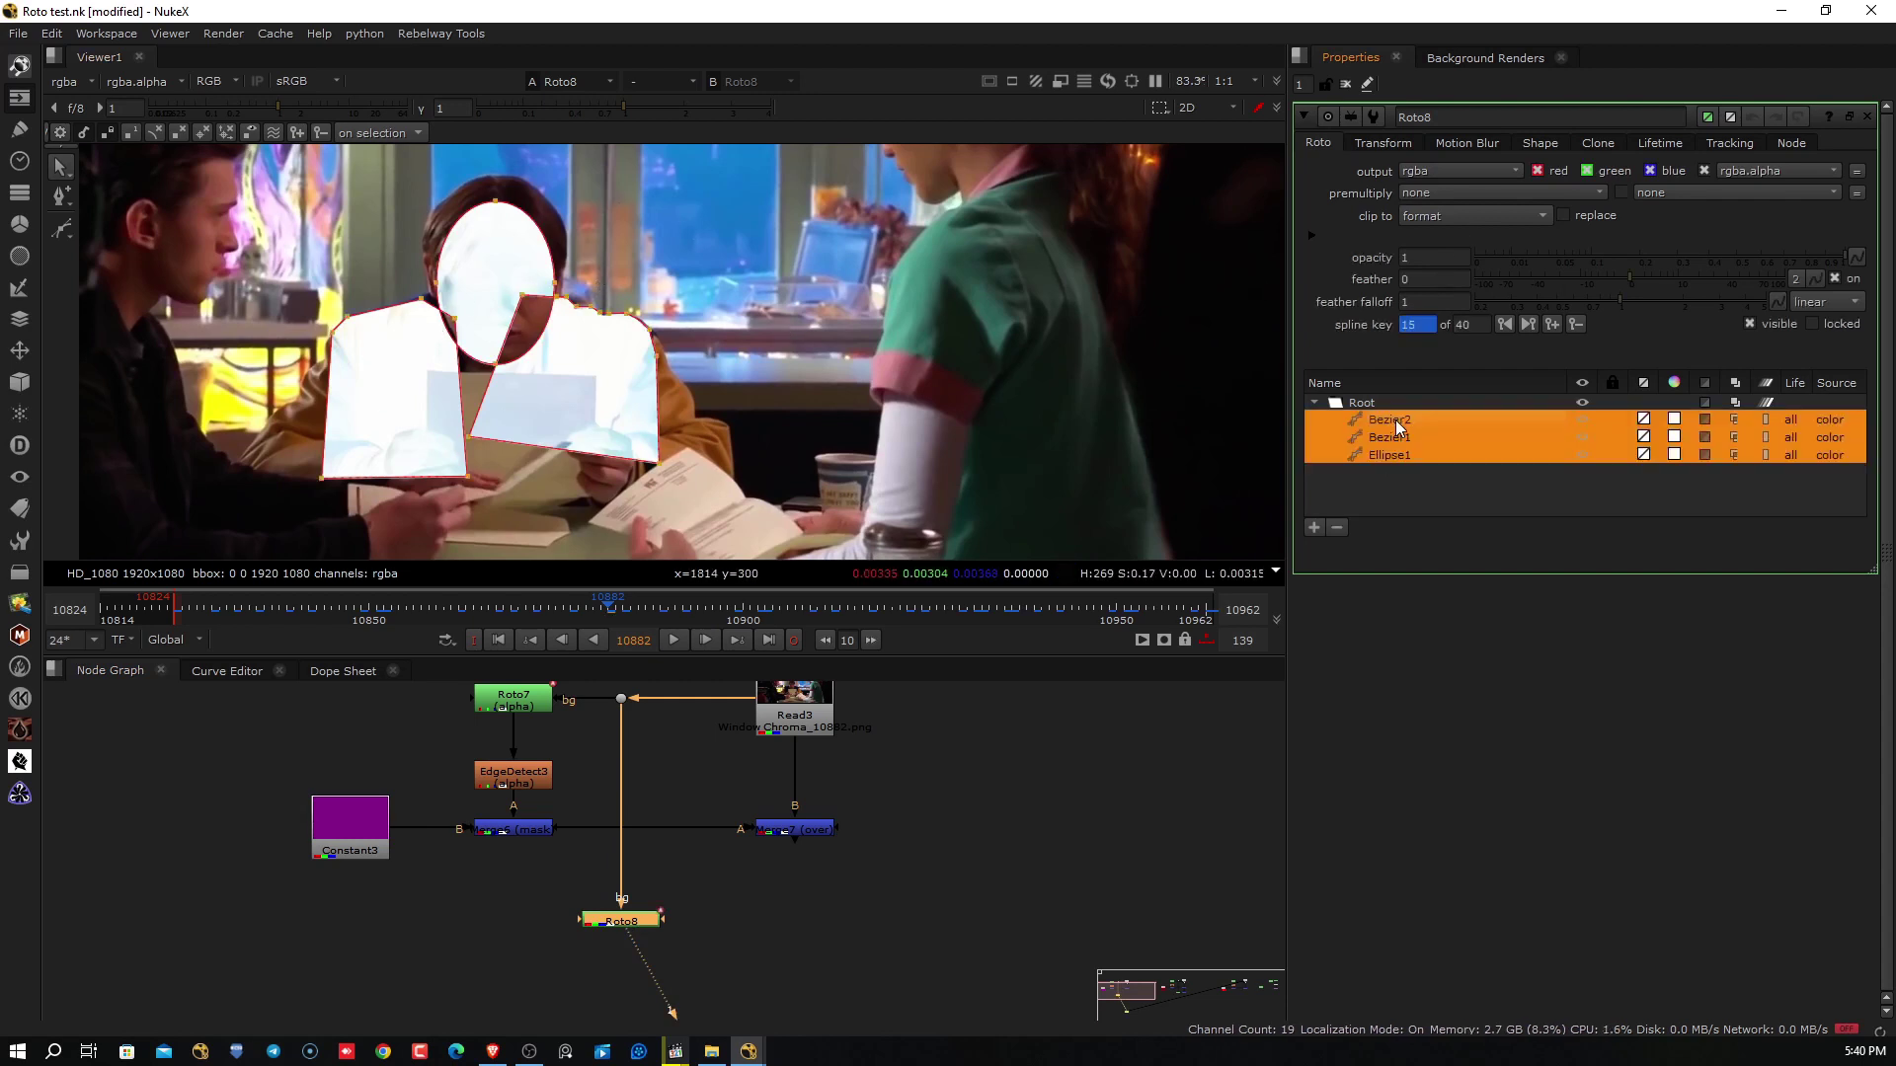
pyautogui.click(1540, 143)
pyautogui.click(1647, 174)
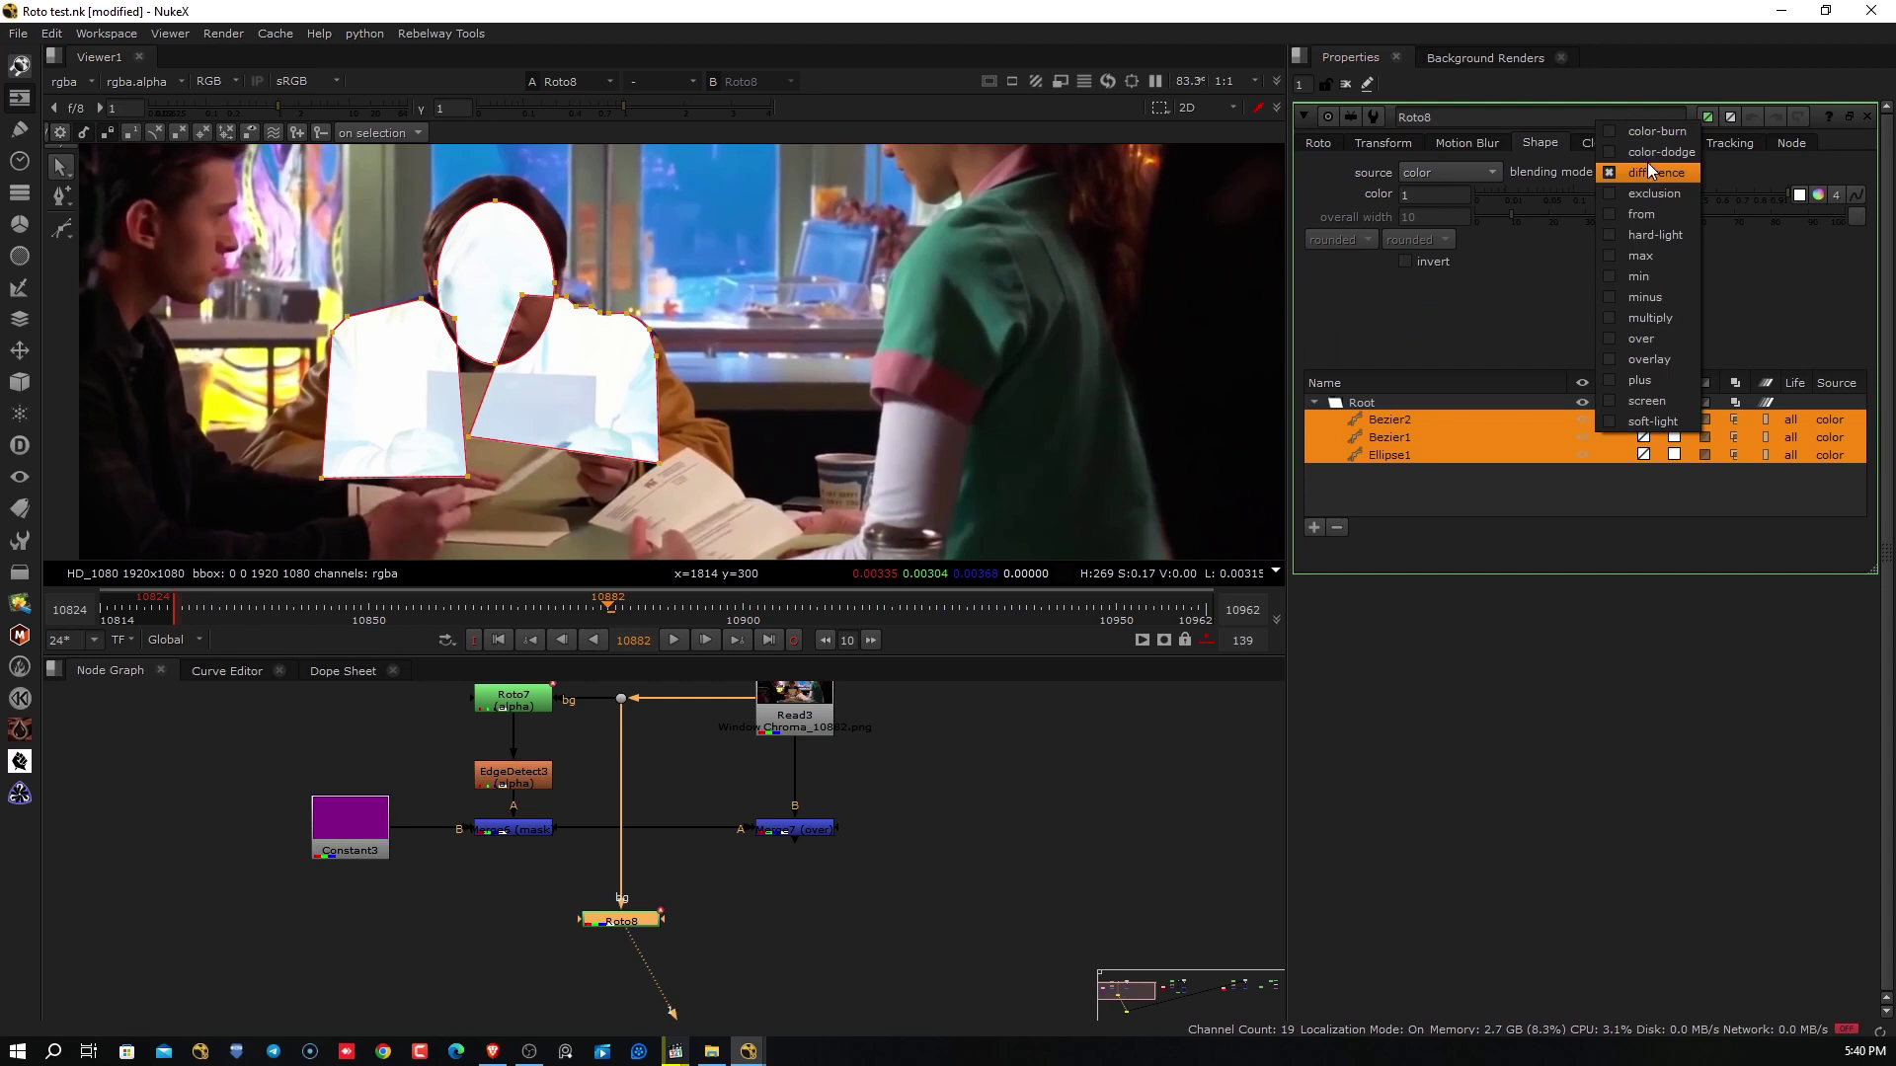
pyautogui.click(1651, 379)
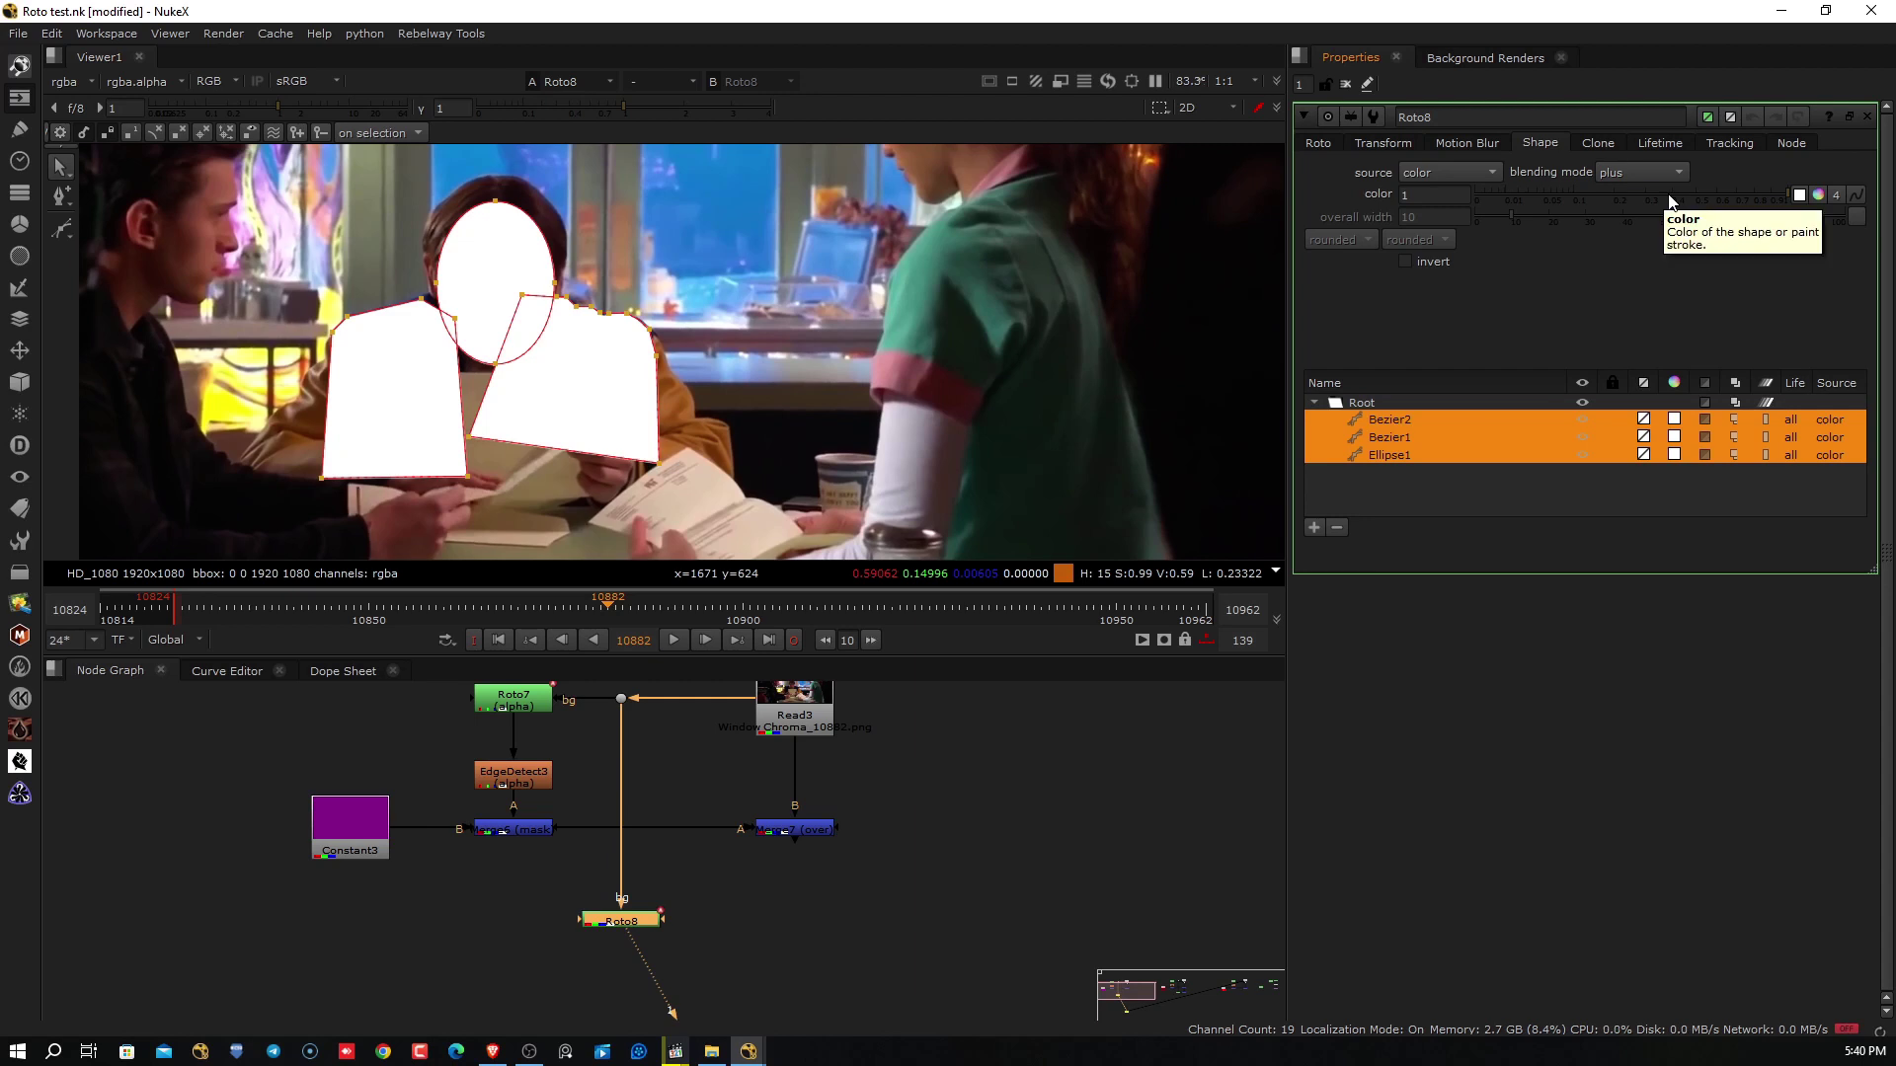
# Set the Roto8 shapes' colour to red 0.023, green 0.038, blue 0.053 and alpha 0.038, and close the properties
pyautogui.moveTo(1668, 201); pyautogui.dragTo(1537, 201)
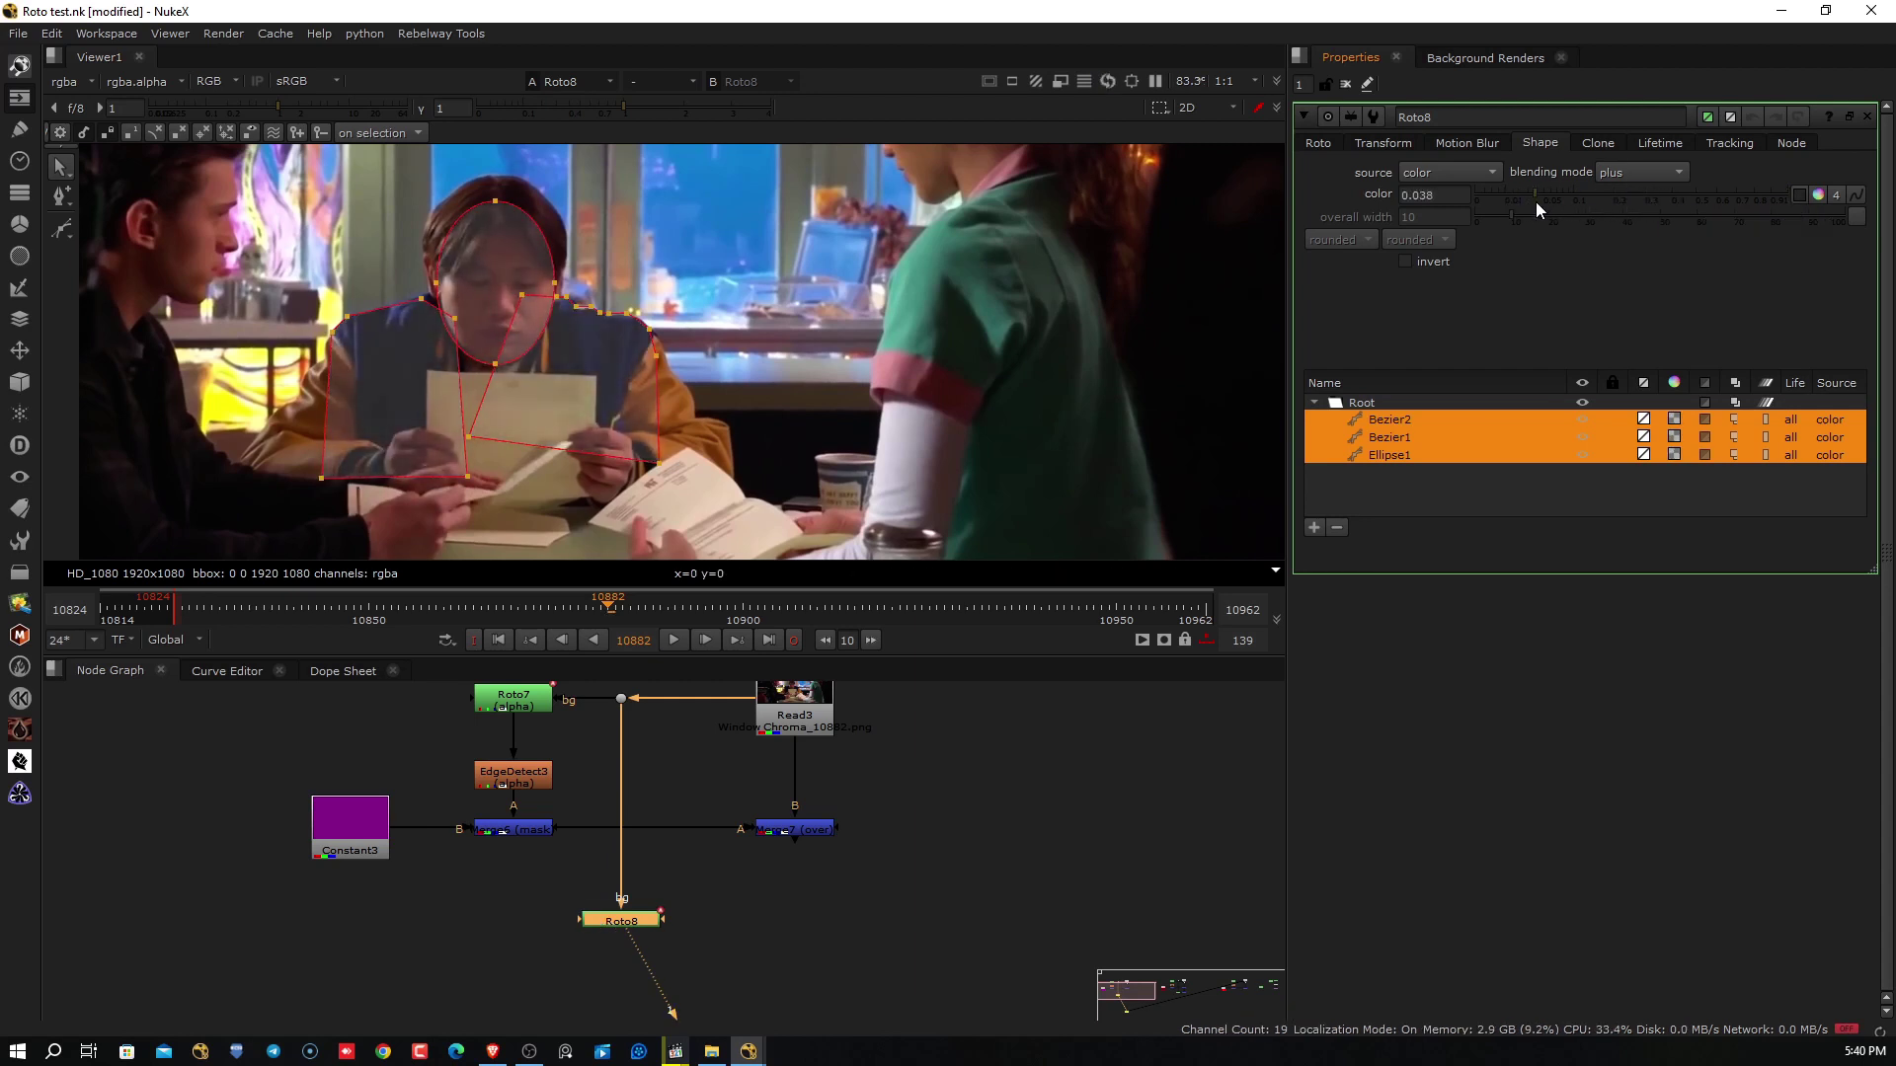
pyautogui.click(1815, 194)
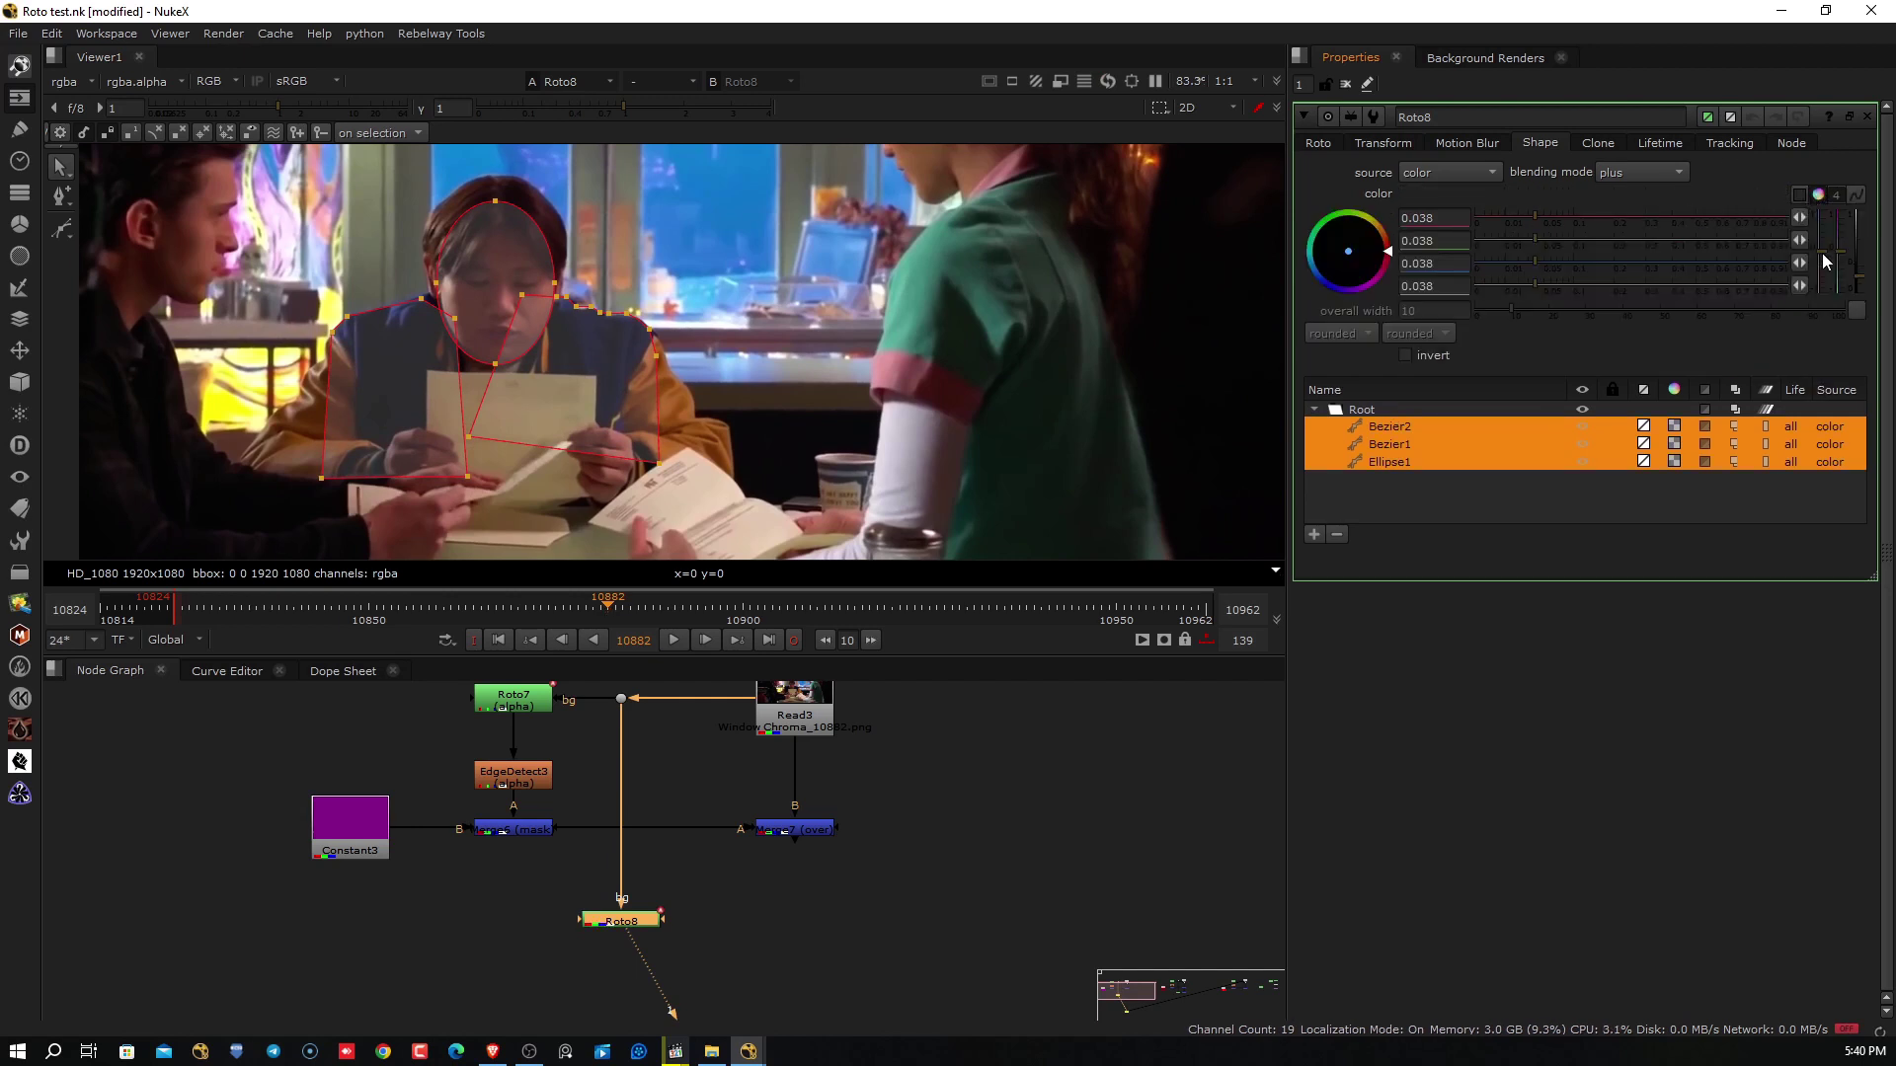
pyautogui.moveTo(1823, 254)
pyautogui.mouseDown()
pyautogui.moveTo(1819, 217)
pyautogui.moveTo(1818, 269)
pyautogui.moveTo(1819, 245)
pyautogui.mouseUp()
pyautogui.scroll(-5, 641, 270)
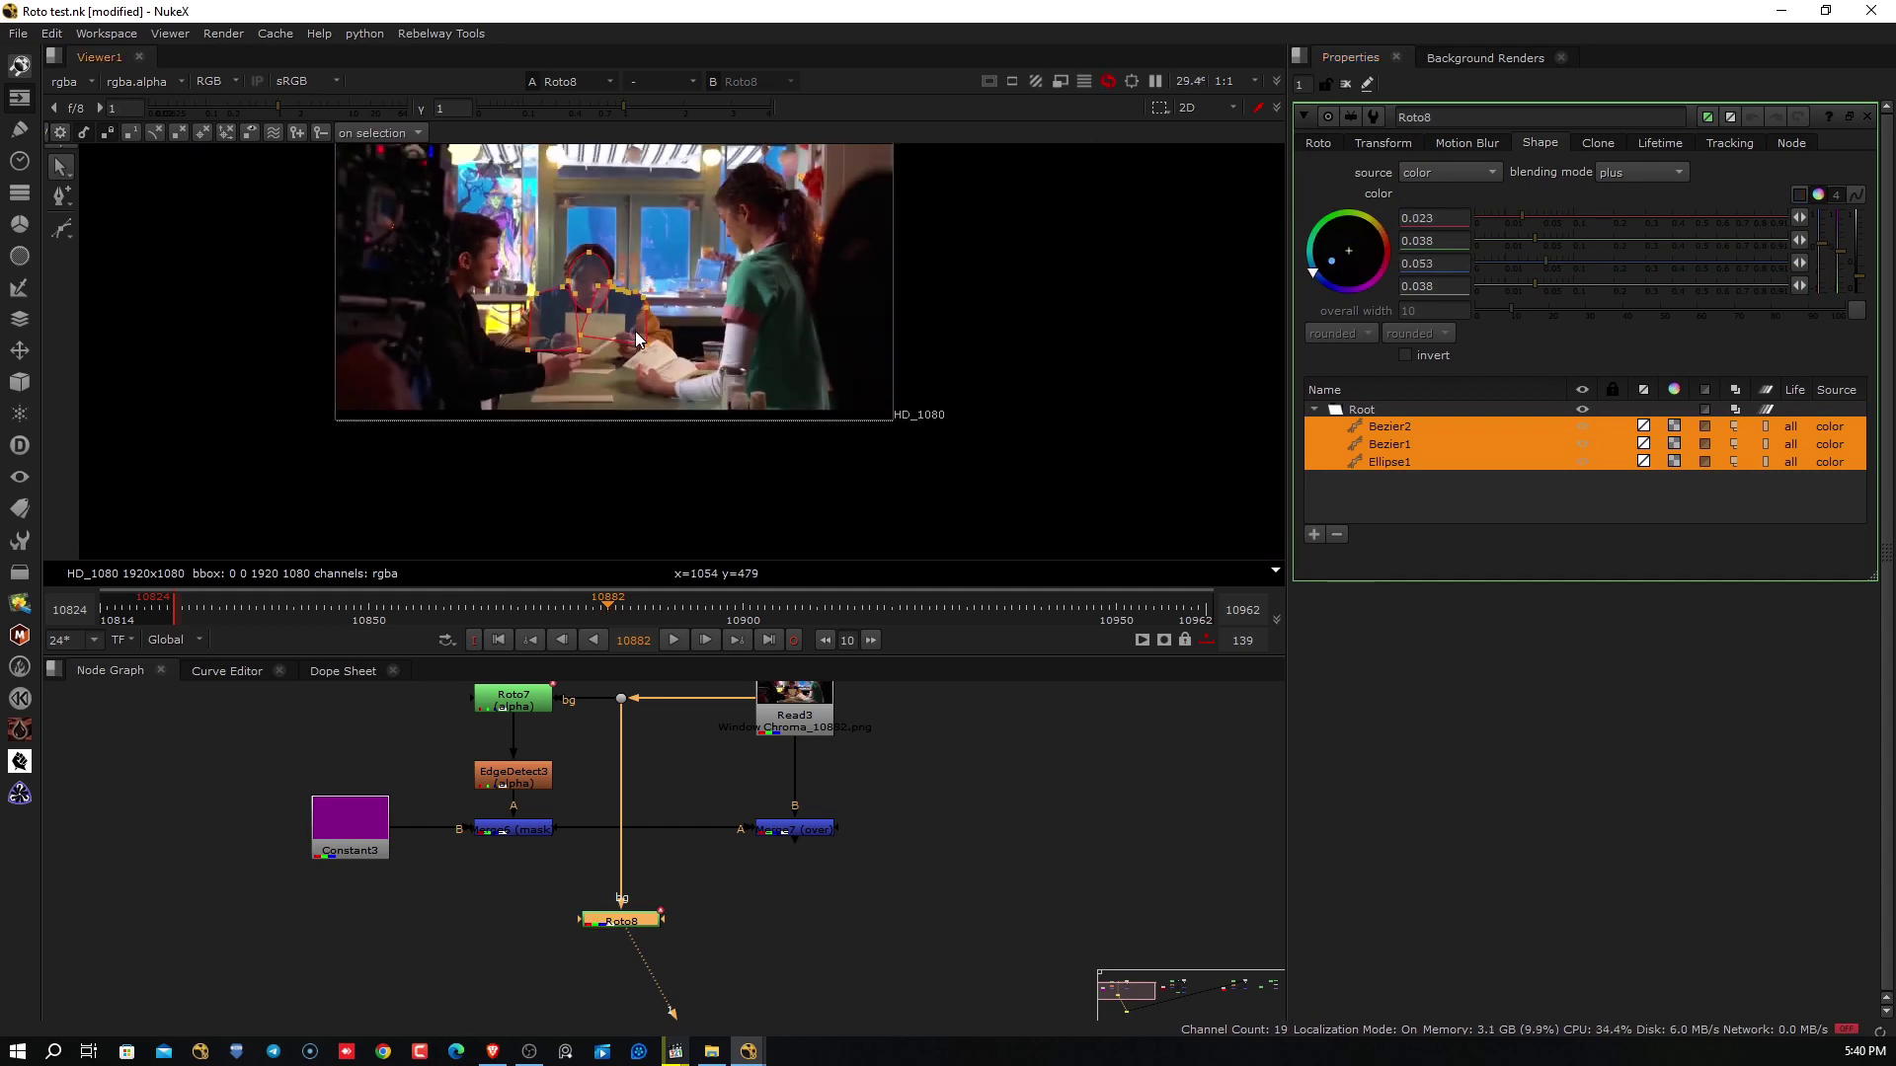
pyautogui.click(1345, 84)
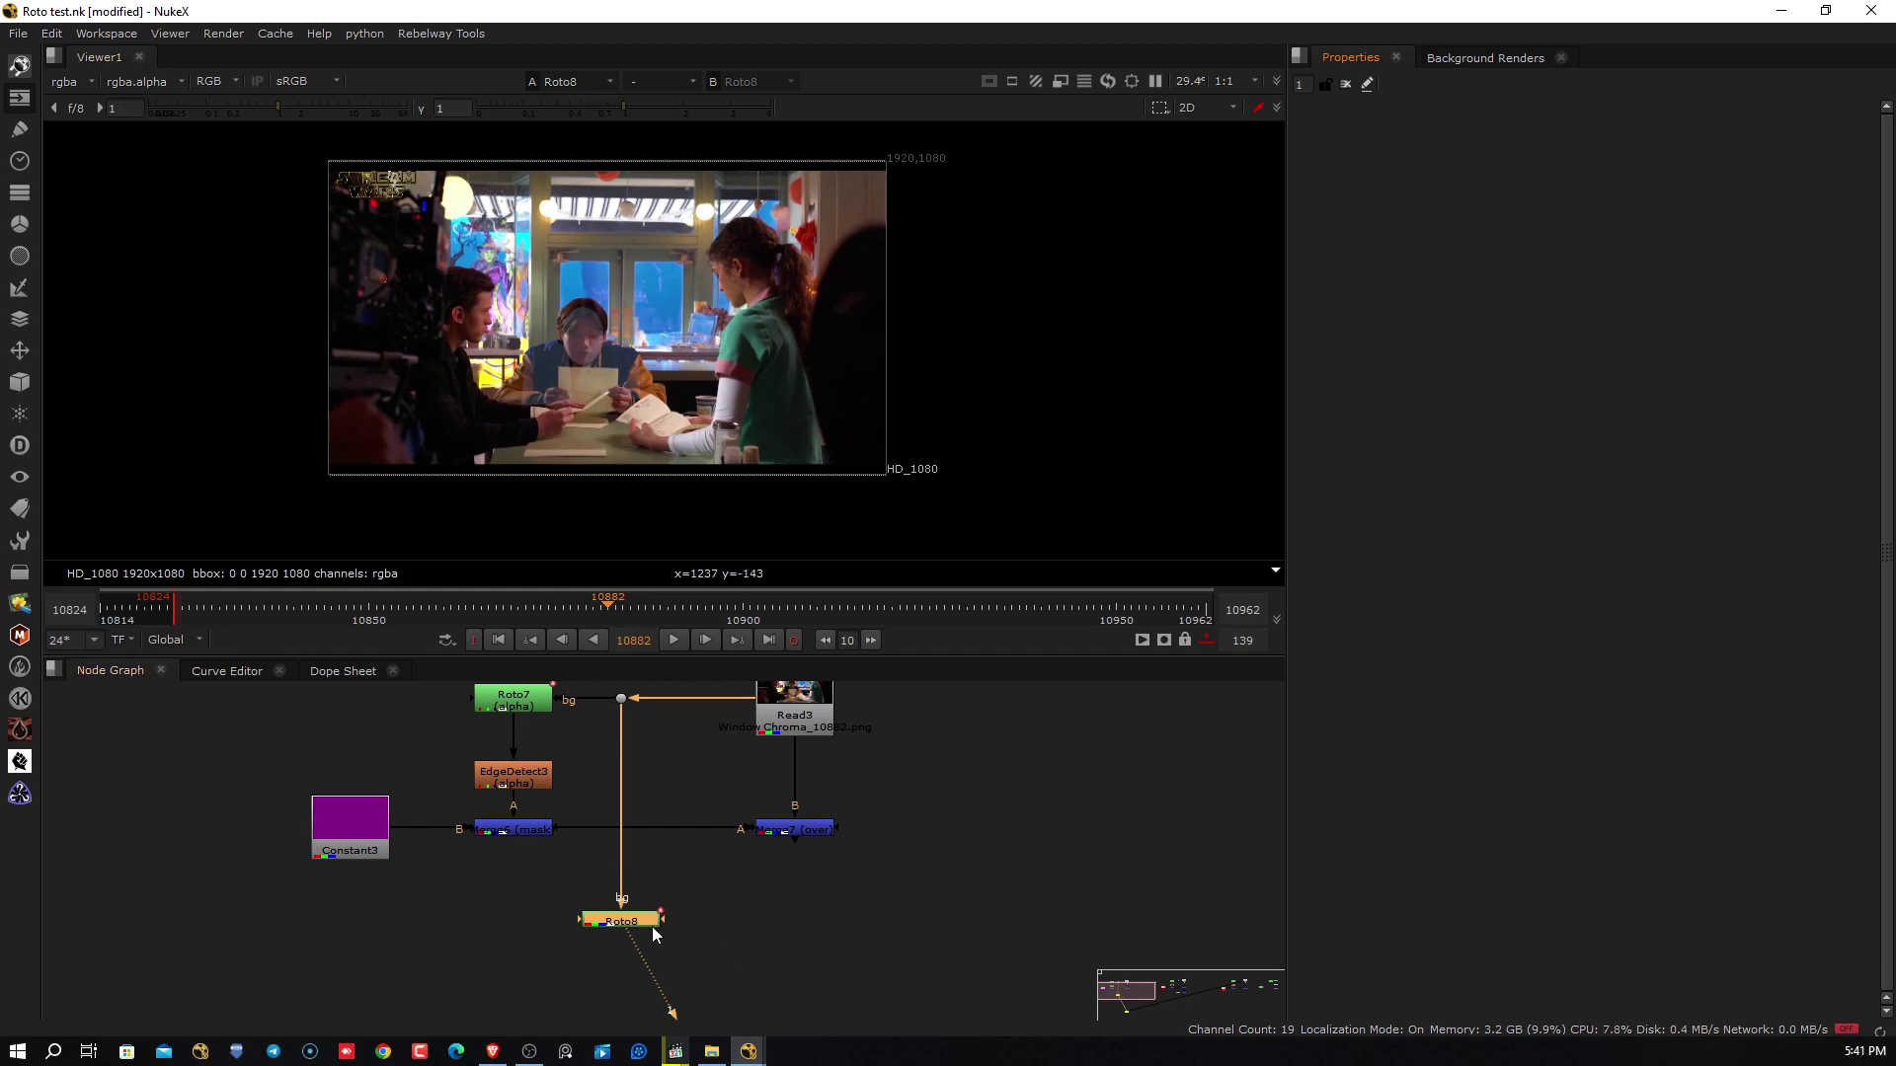
# Add an over Merge with Roto8 as A and Merge7 as B, and align it beneath Merge7
pyautogui.press('m')
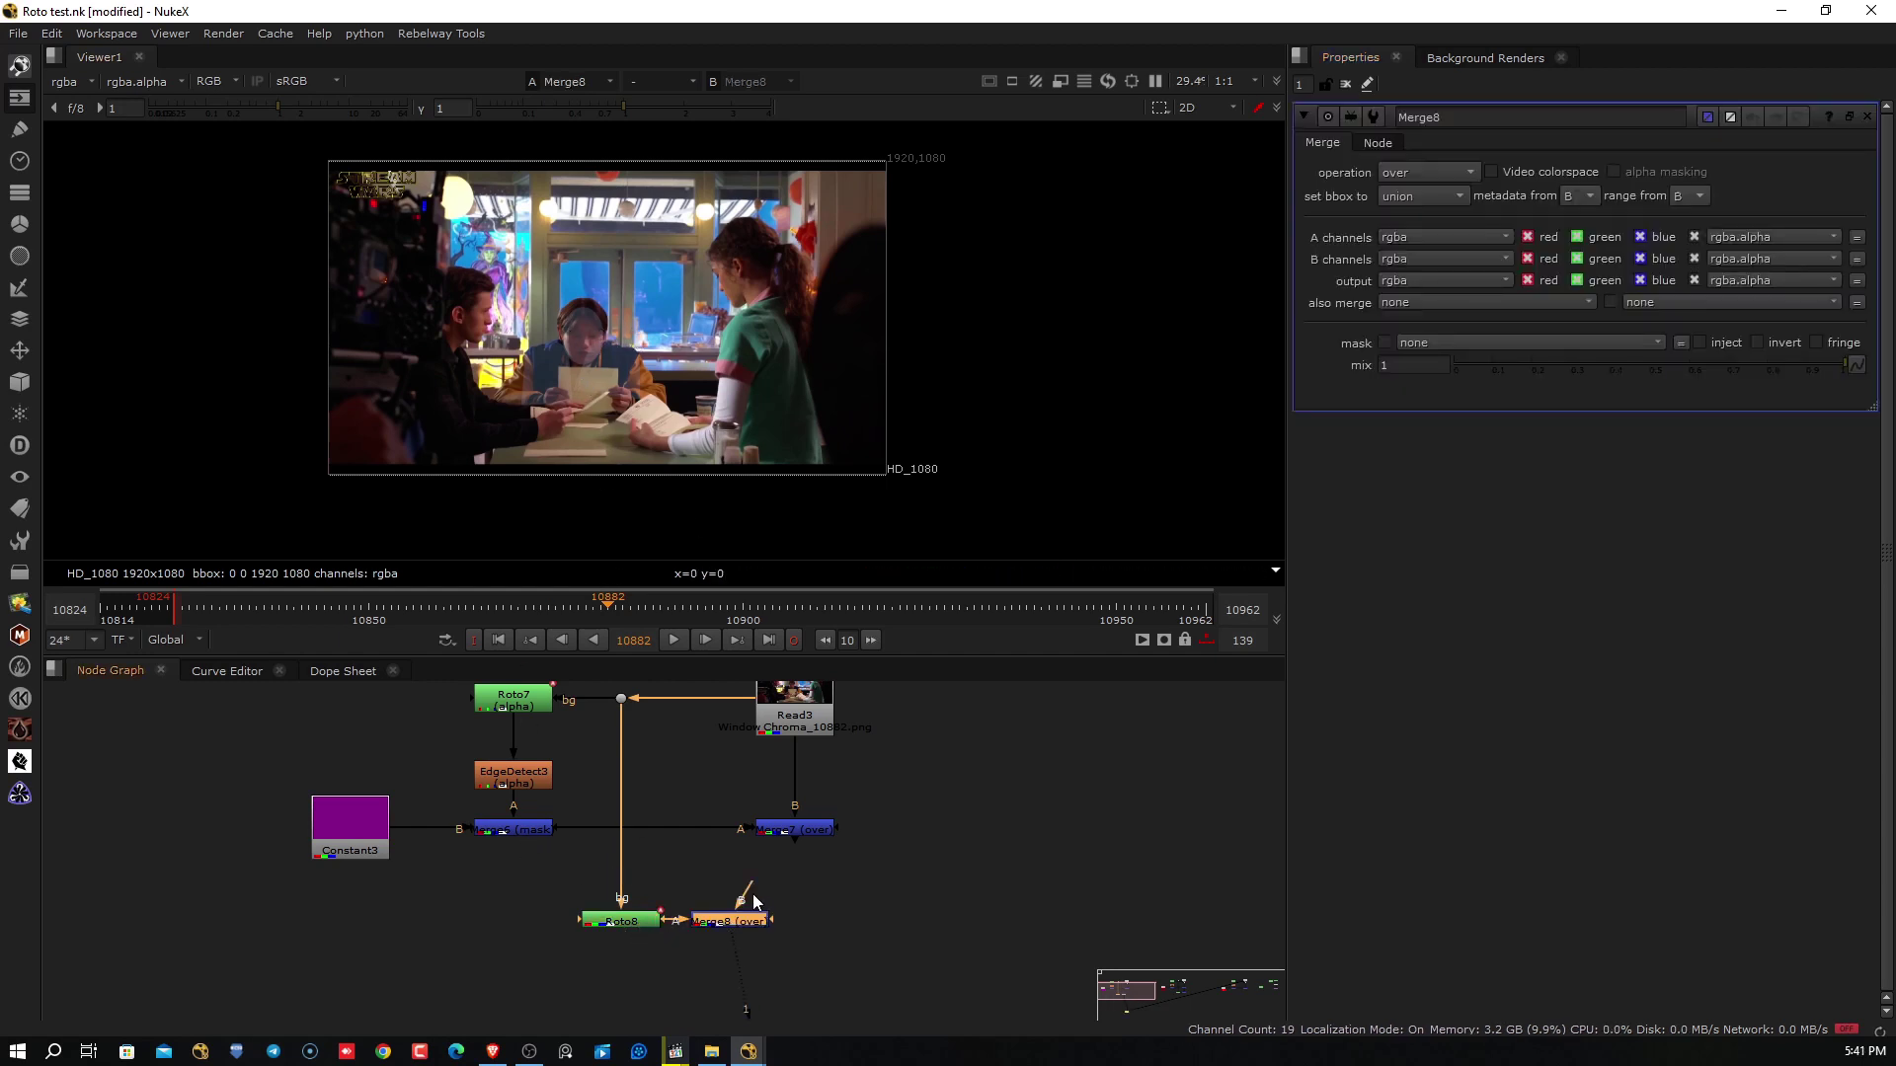
pyautogui.moveTo(754, 901); pyautogui.dragTo(782, 833)
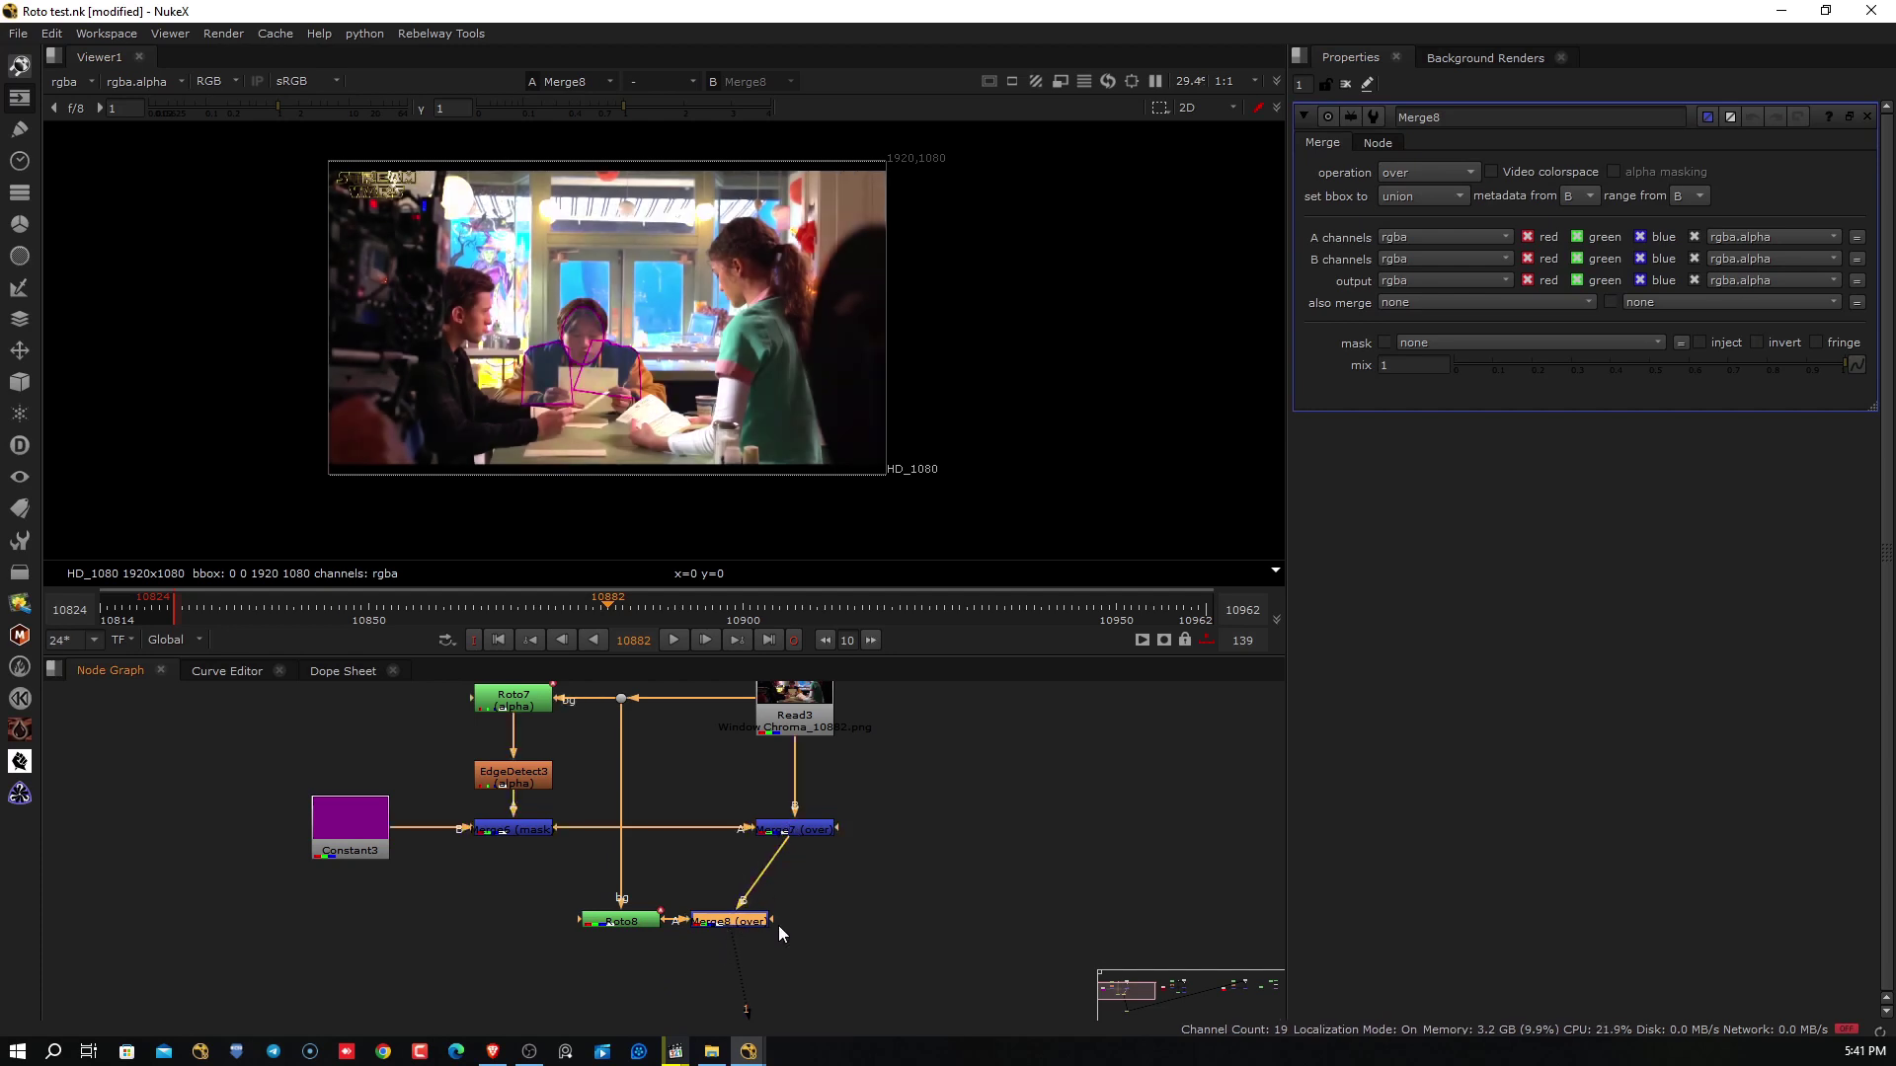
pyautogui.moveTo(778, 926); pyautogui.dragTo(796, 920)
# Reopen the Roto8 properties, collapse the colour wheel to the numeric channel values and select all three shapes
pyautogui.click(656, 921)
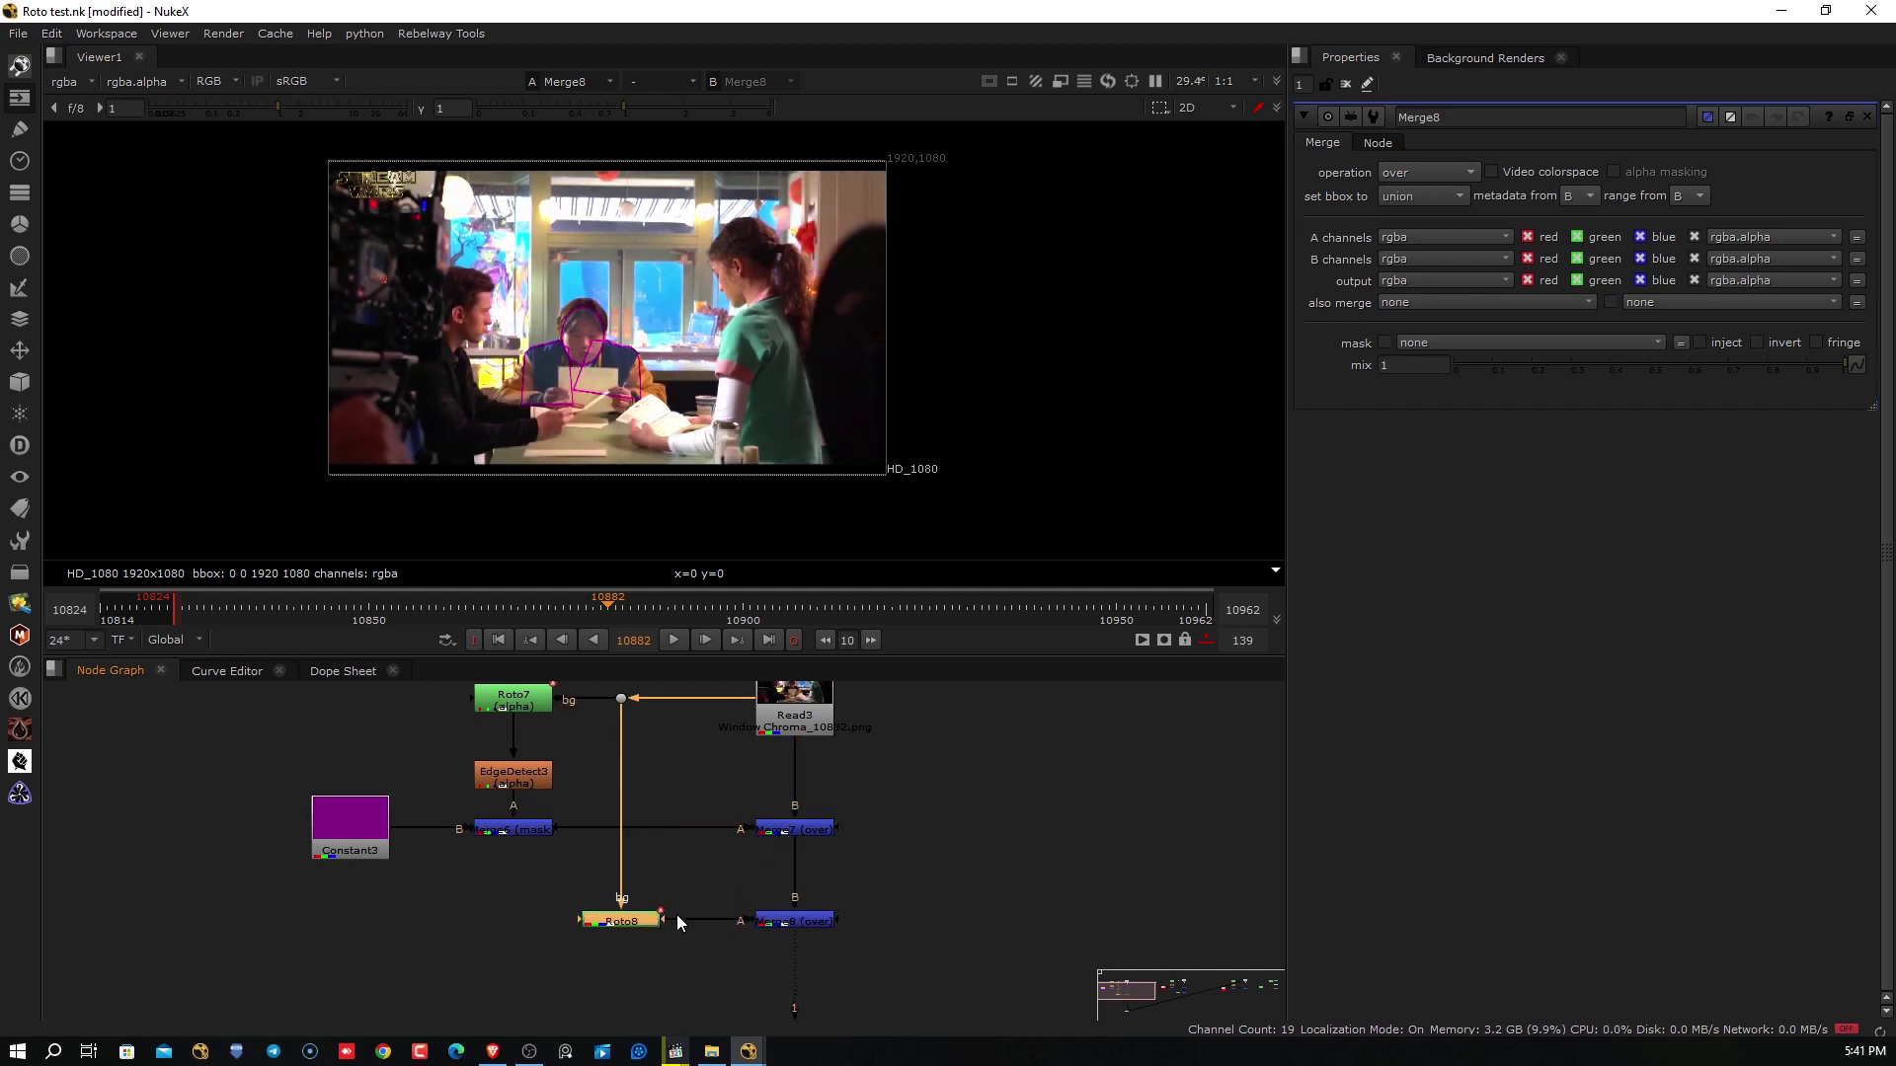
pyautogui.press('Return')
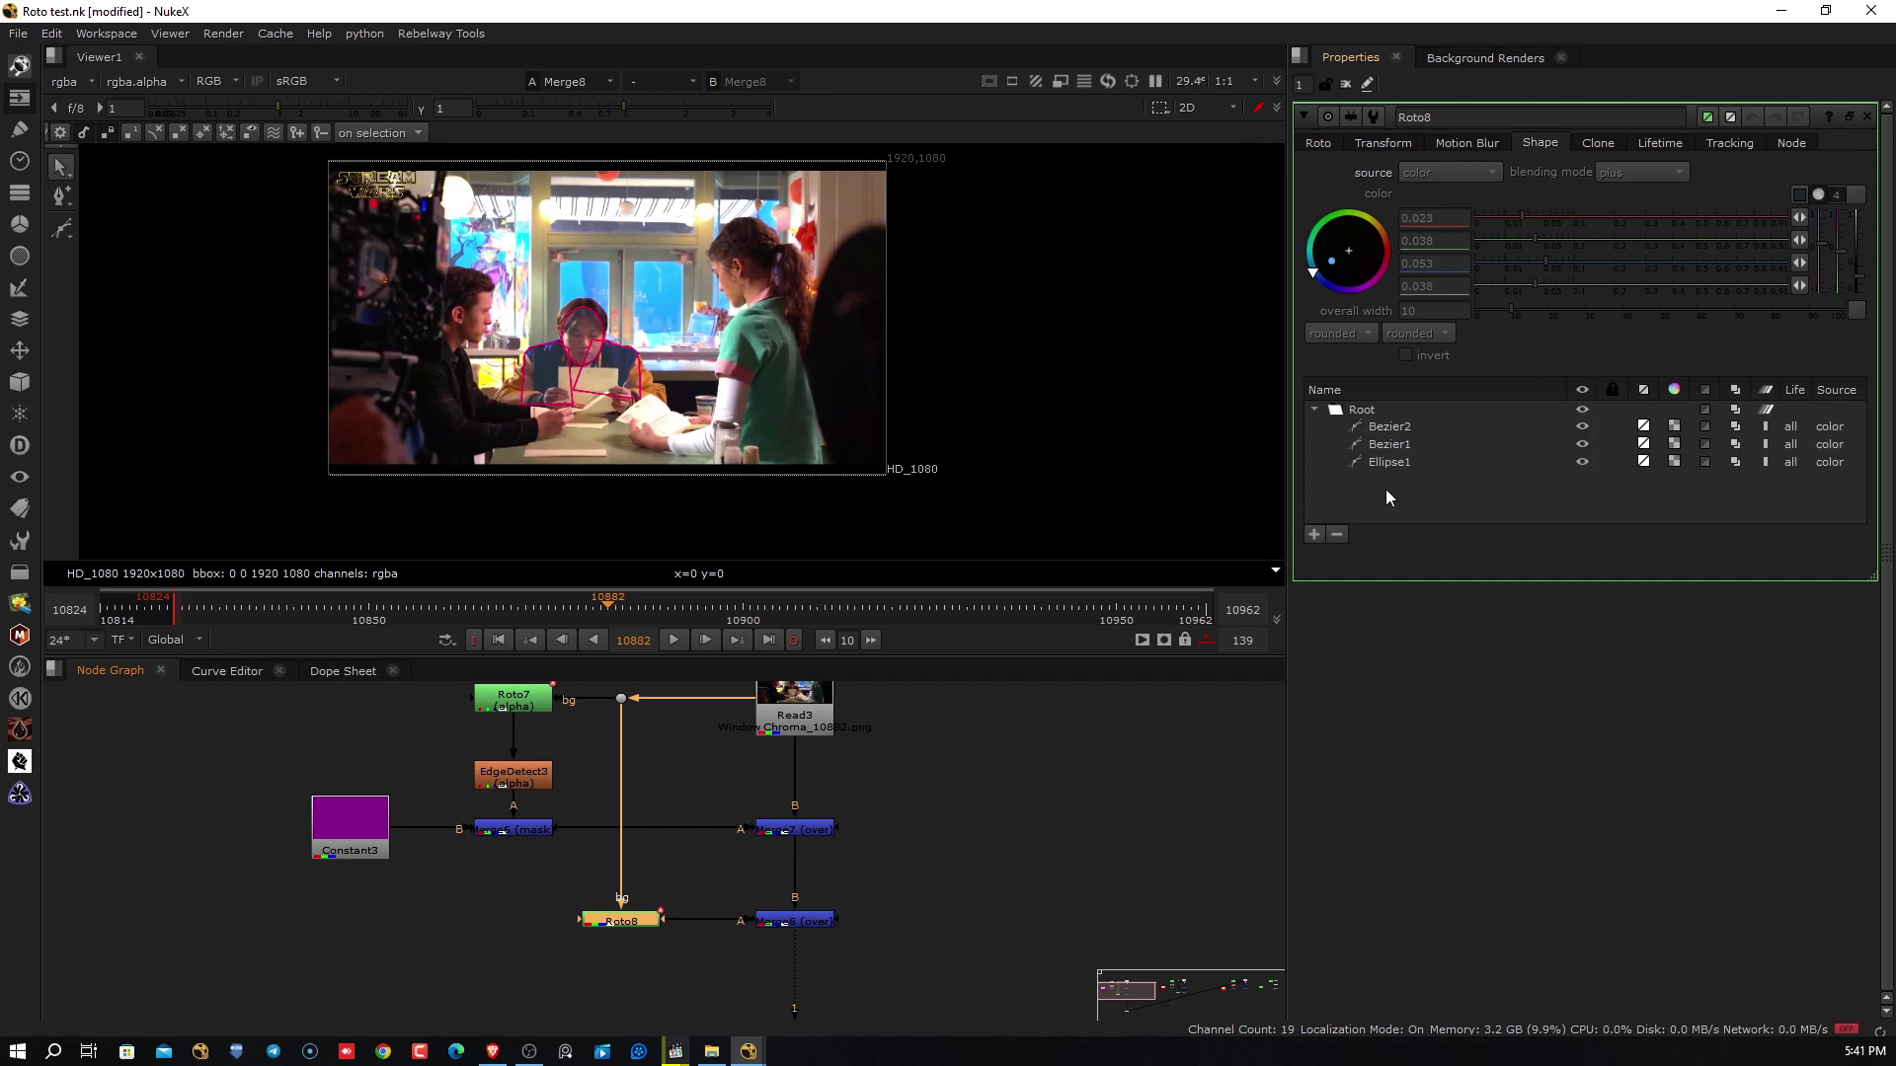
pyautogui.moveTo(1378, 492); pyautogui.dragTo(1404, 433)
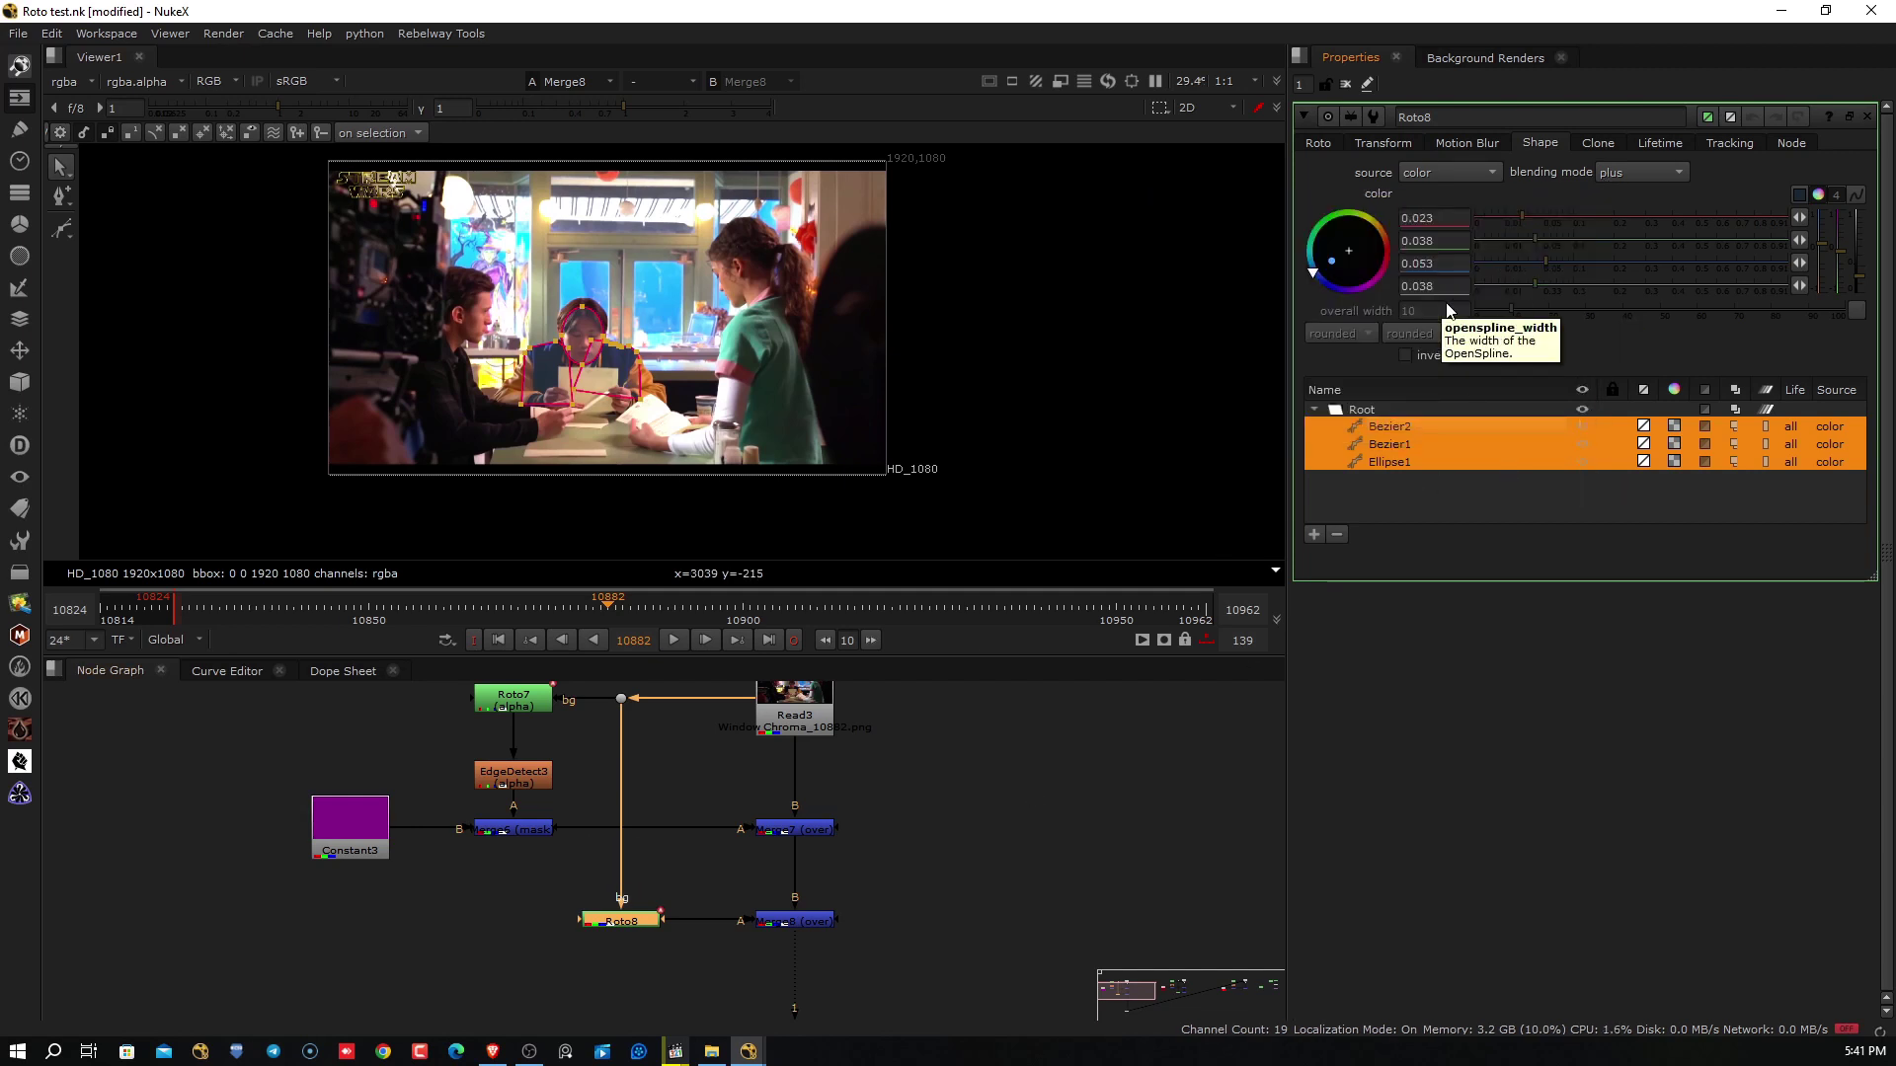
pyautogui.click(1820, 196)
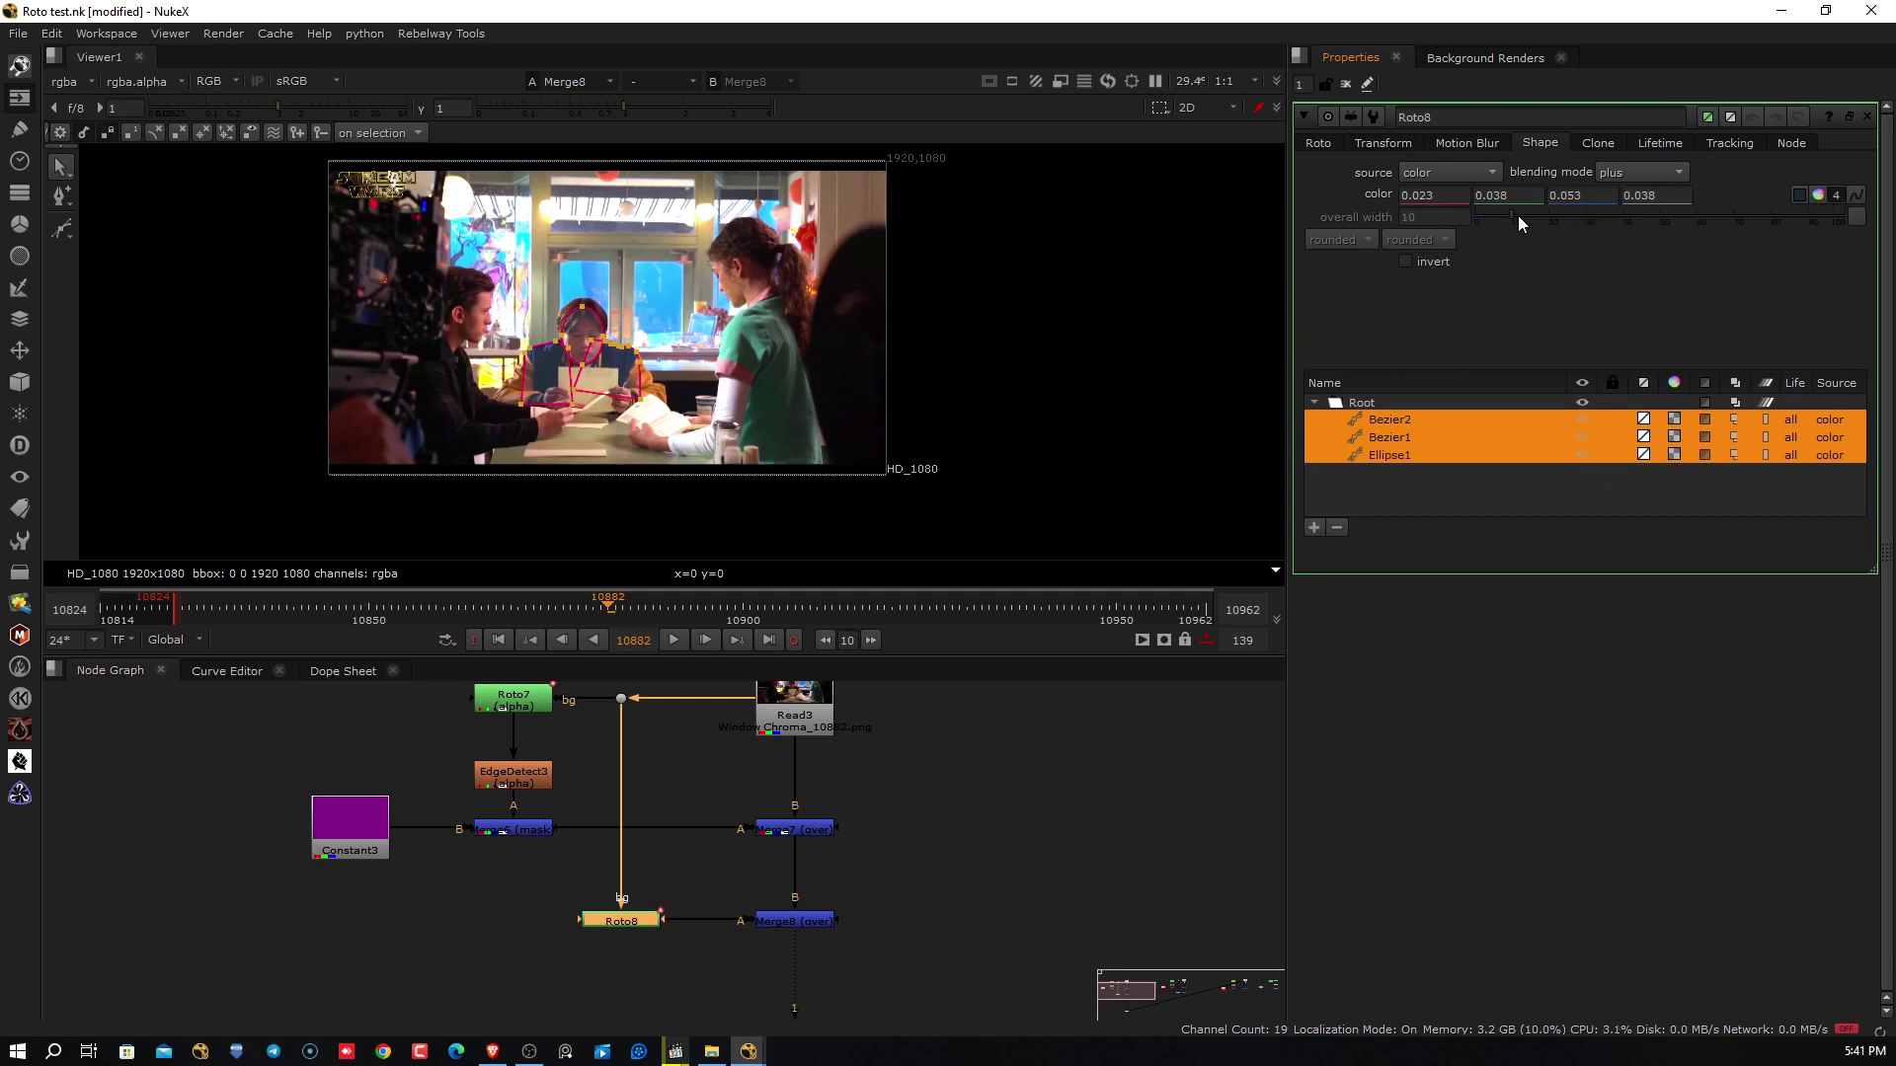
pyautogui.click(1379, 494)
pyautogui.click(1395, 417)
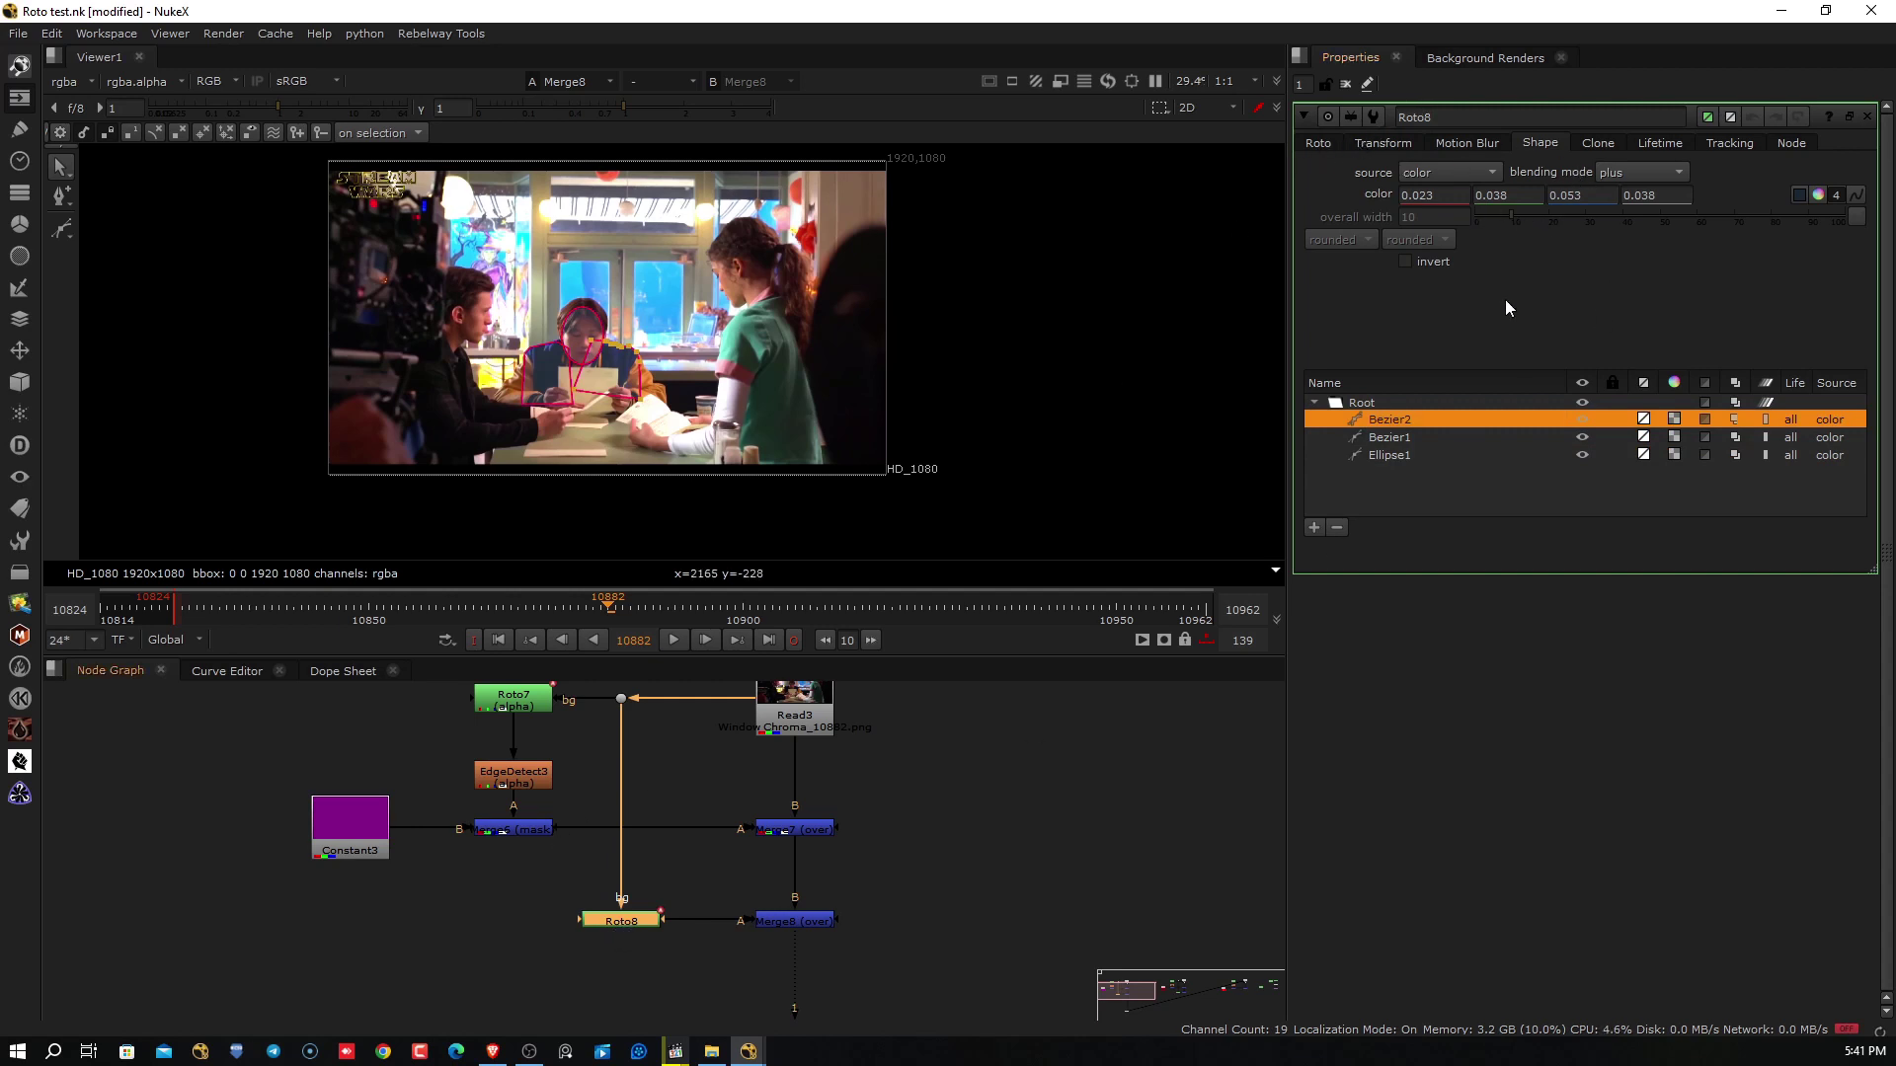
pyautogui.keyDown('shift'); pyautogui.click(1392, 455); pyautogui.keyUp('shift')
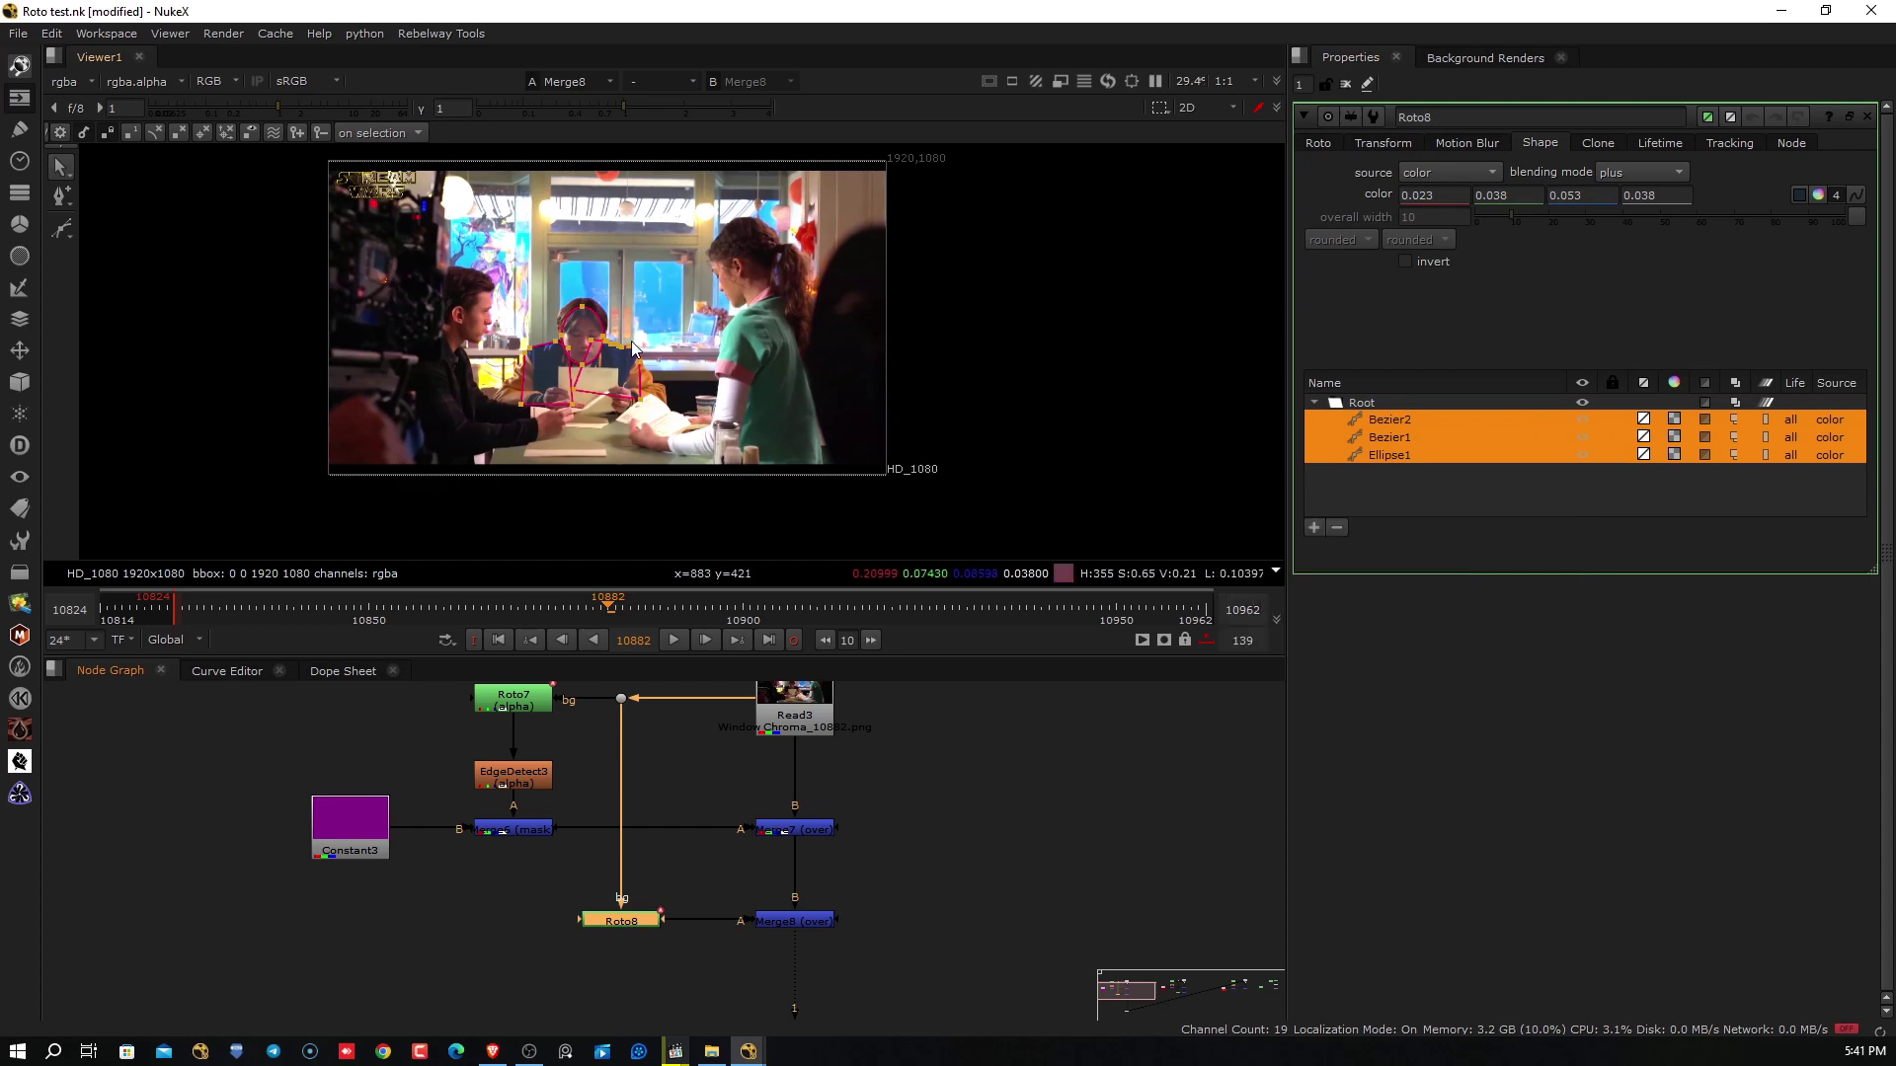
# Deselect the shapes and compare the Merge7 and Merge8 outputs up close to examine the translucent fill inside the outlines
pyautogui.scroll(5, 856, 334)
pyautogui.moveTo(856, 326); pyautogui.dragTo(835, 259, button='middle')
pyautogui.click(893, 306)
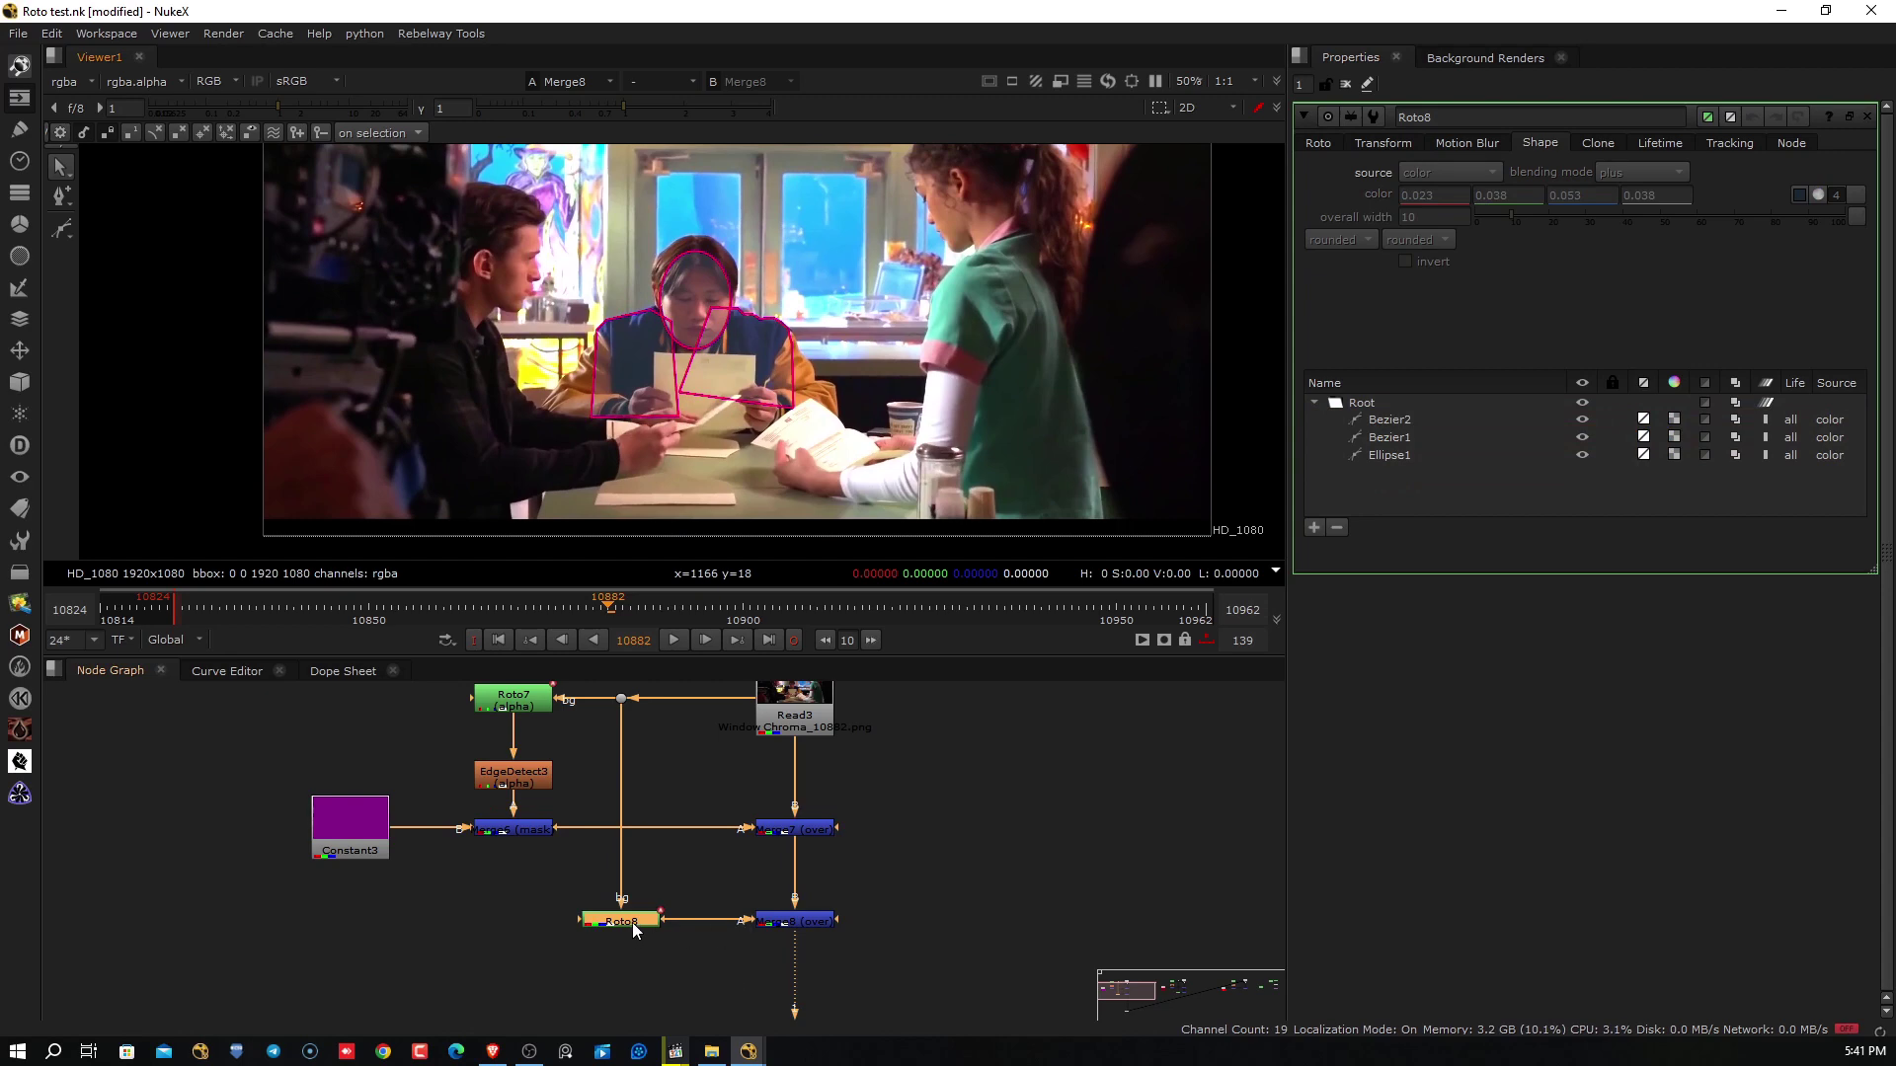
pyautogui.click(827, 827)
pyautogui.press('1')
pyautogui.click(796, 920)
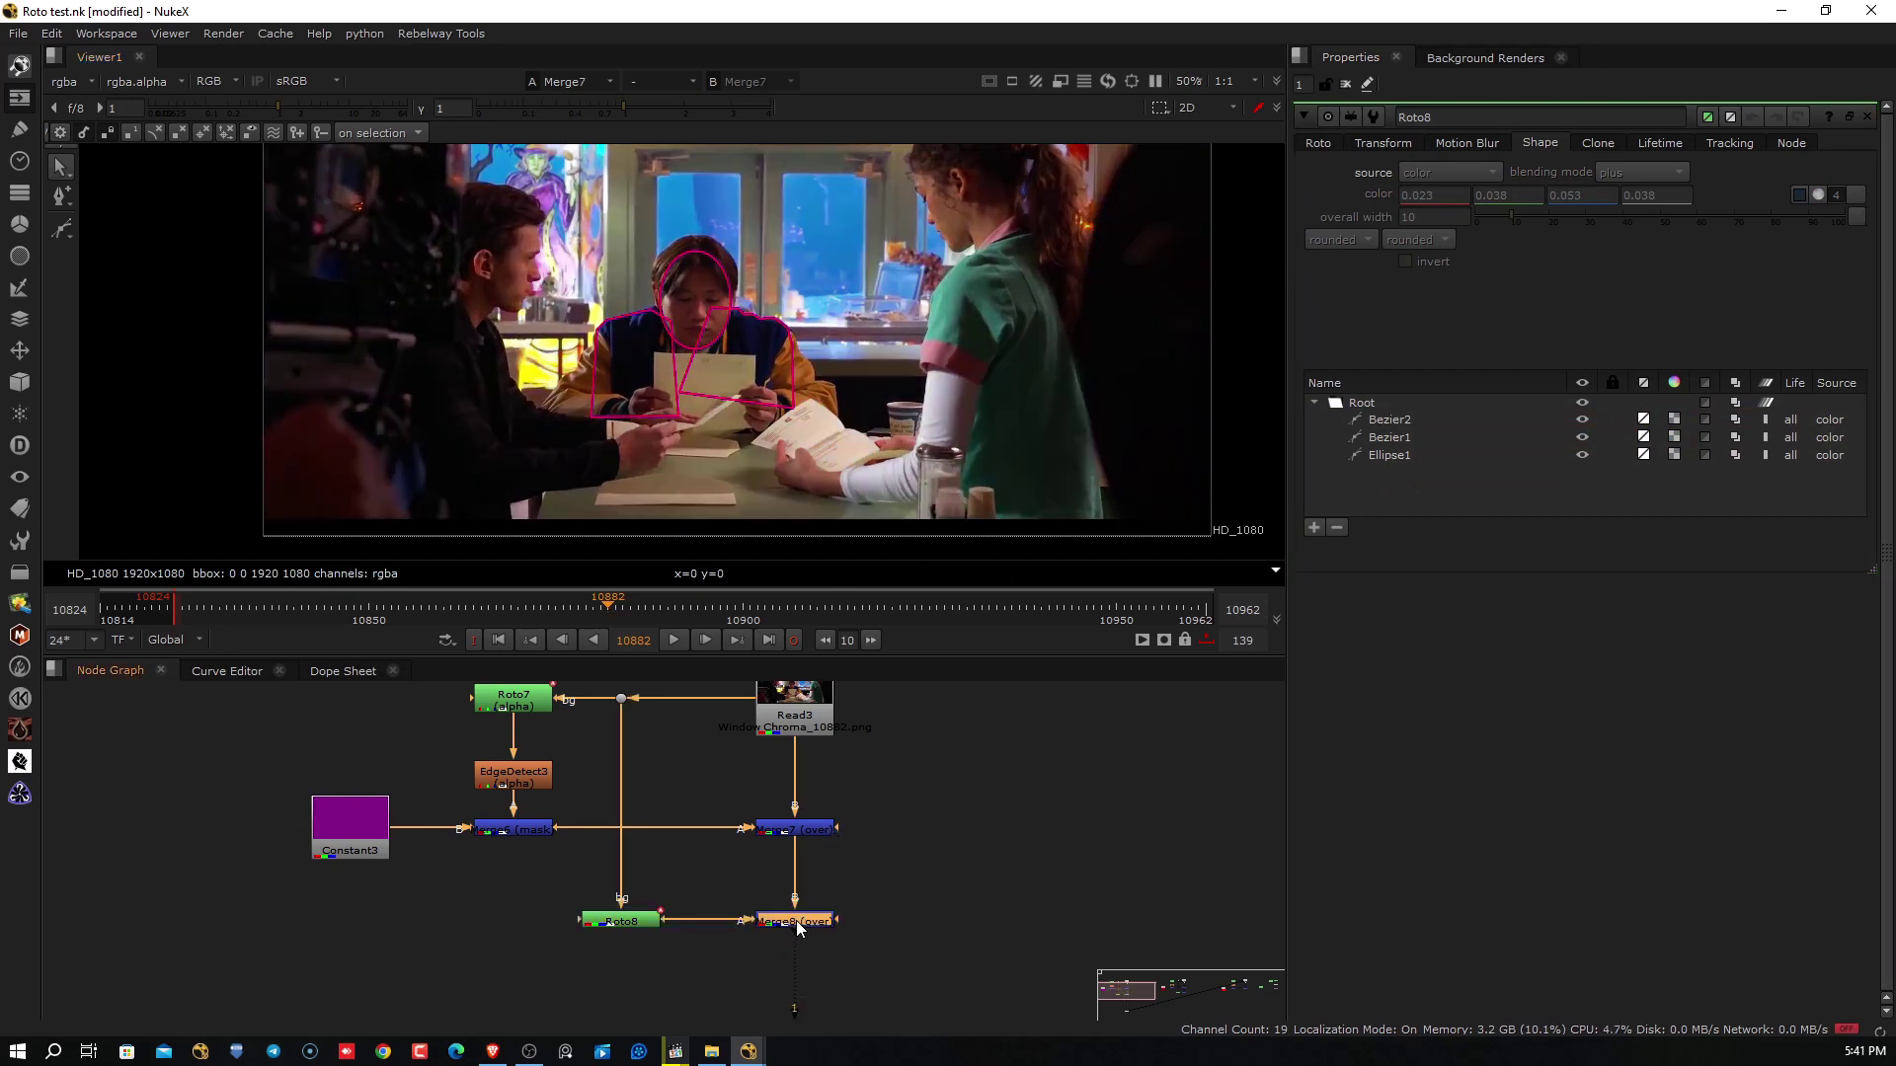
pyautogui.click(819, 832)
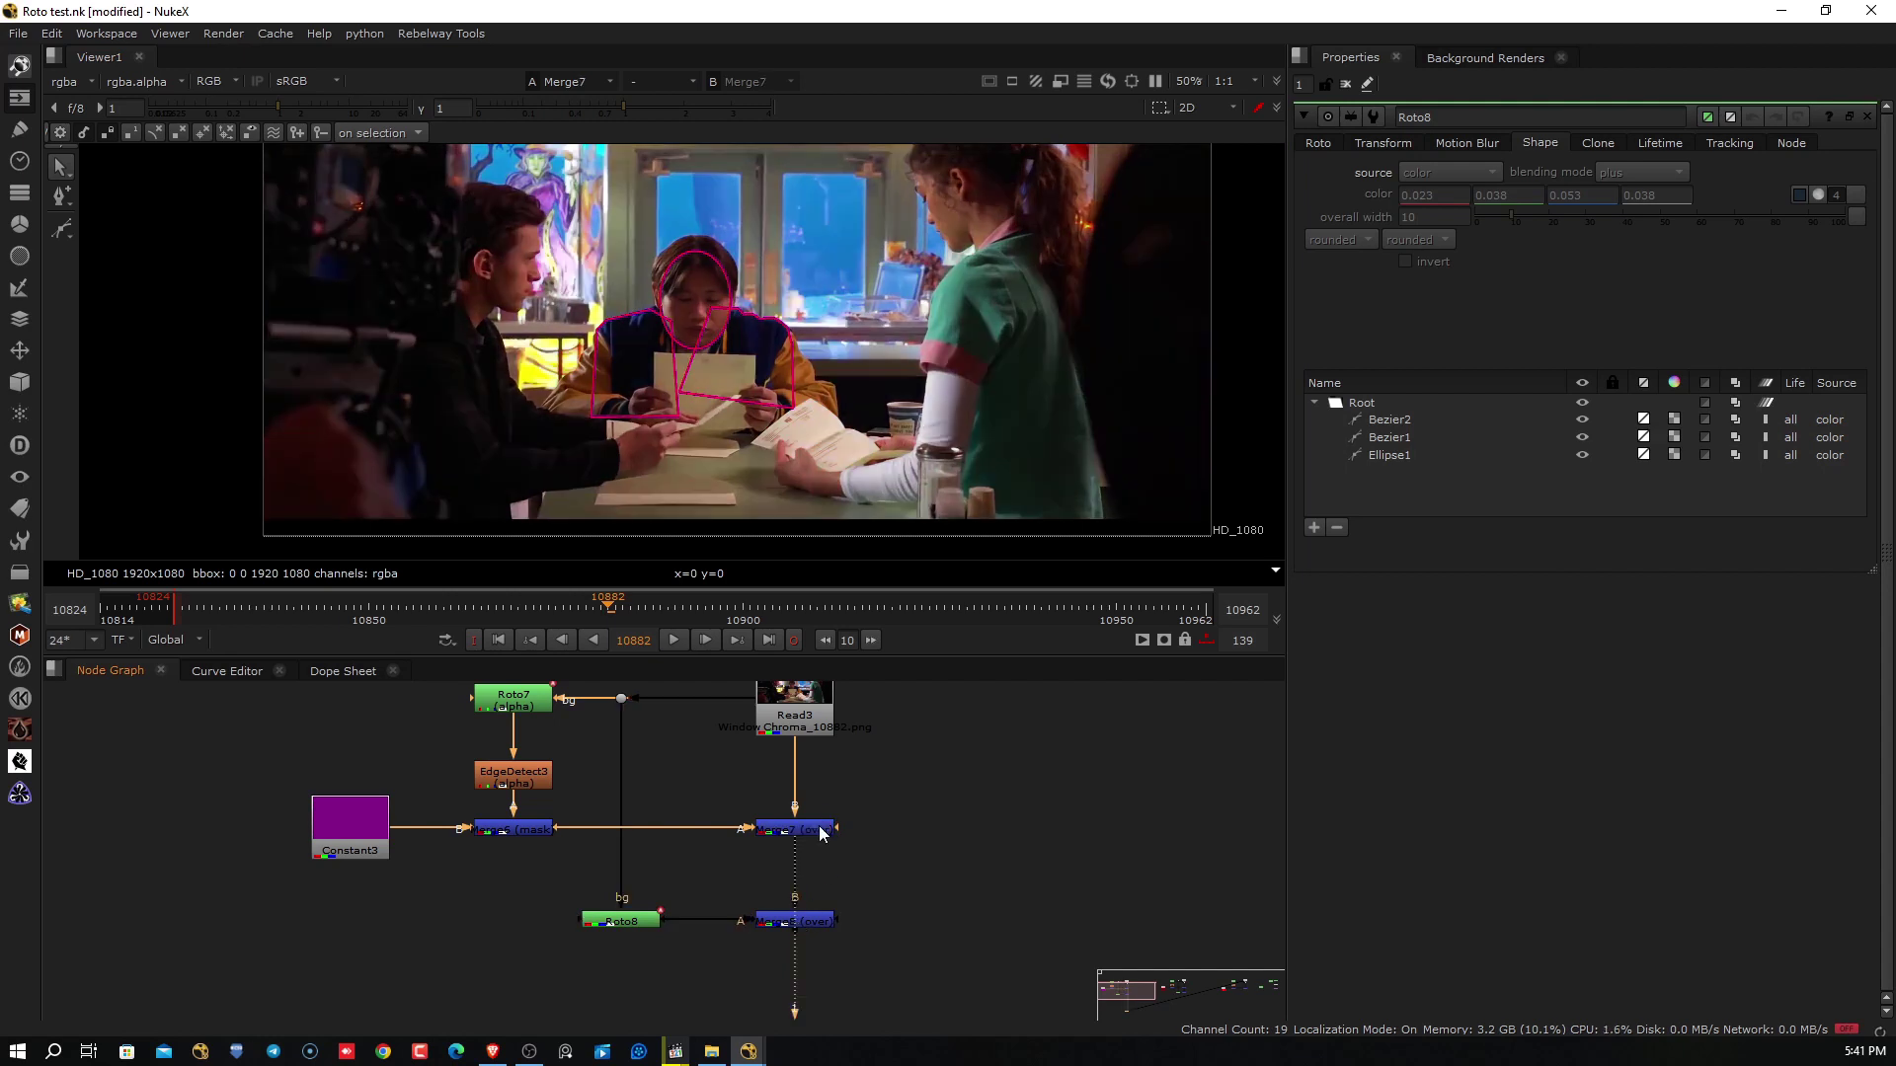
pyautogui.click(812, 921)
pyautogui.press('1')
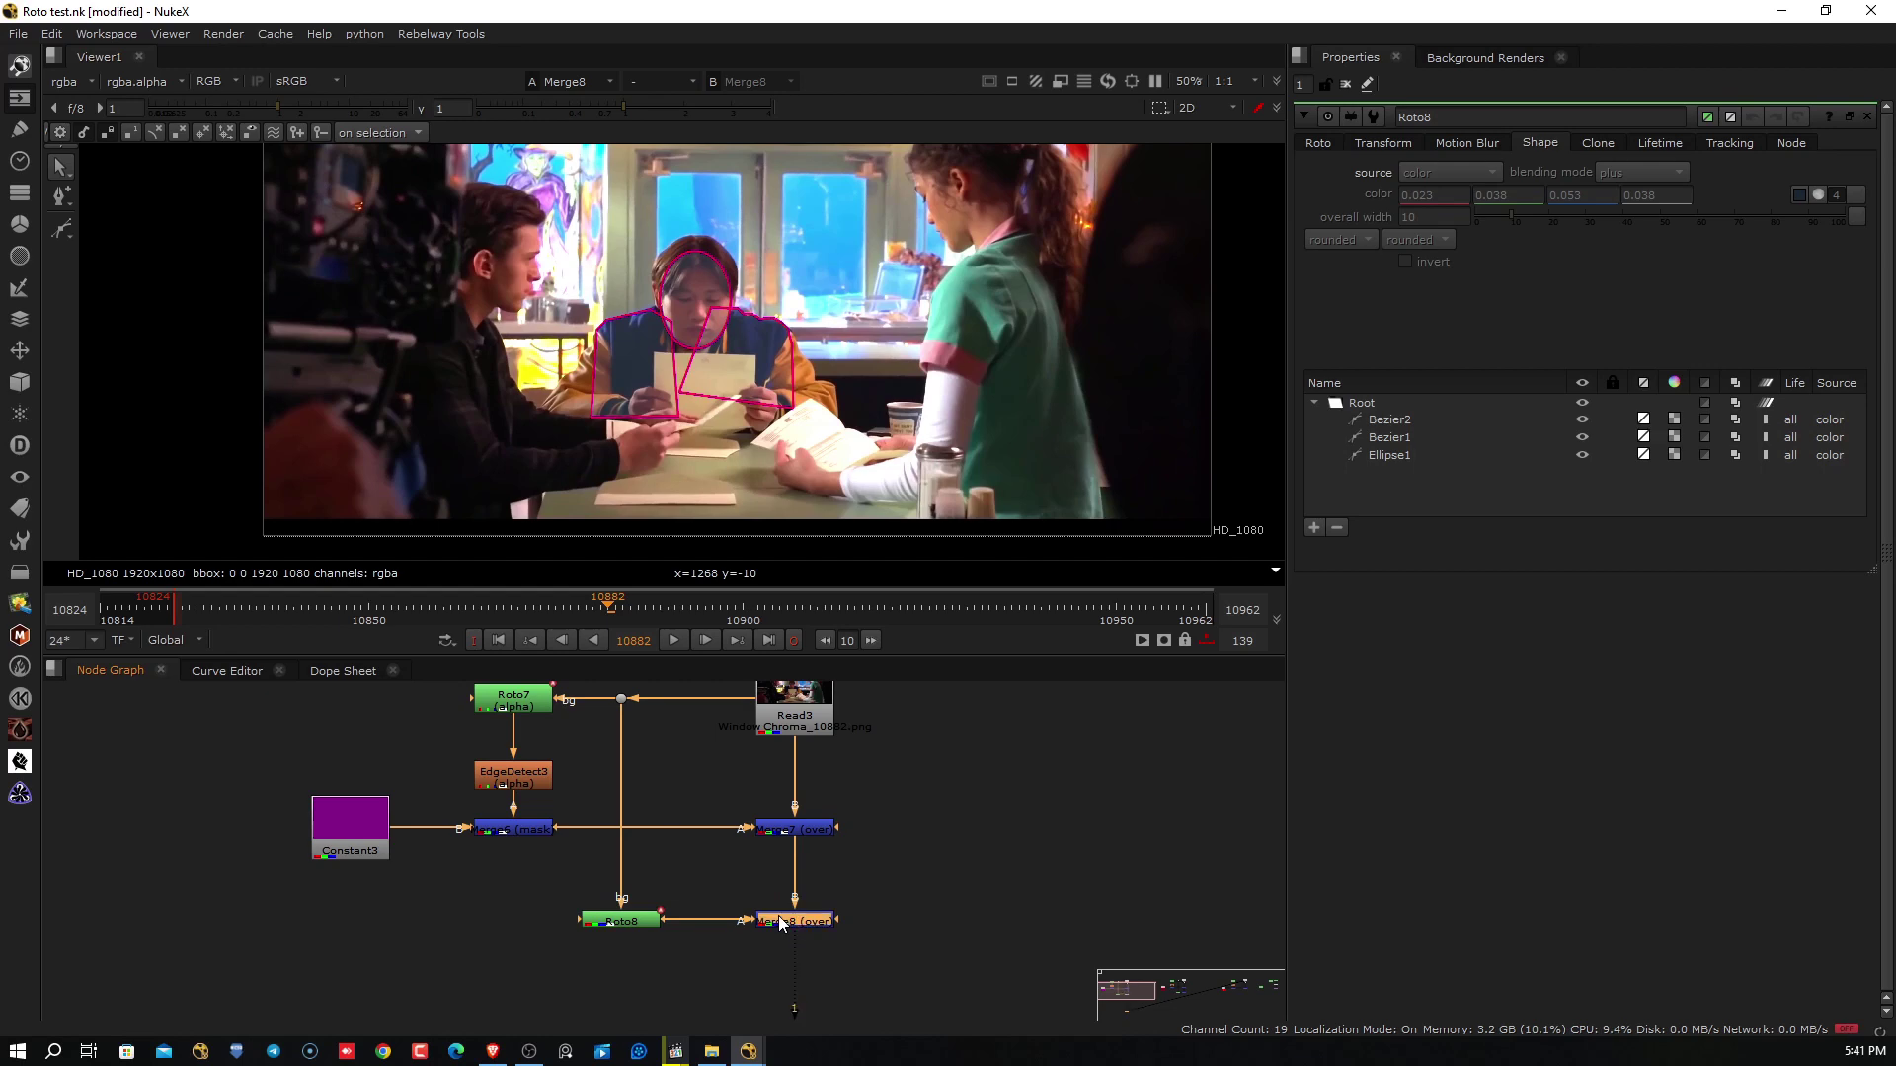
pyautogui.click(802, 829)
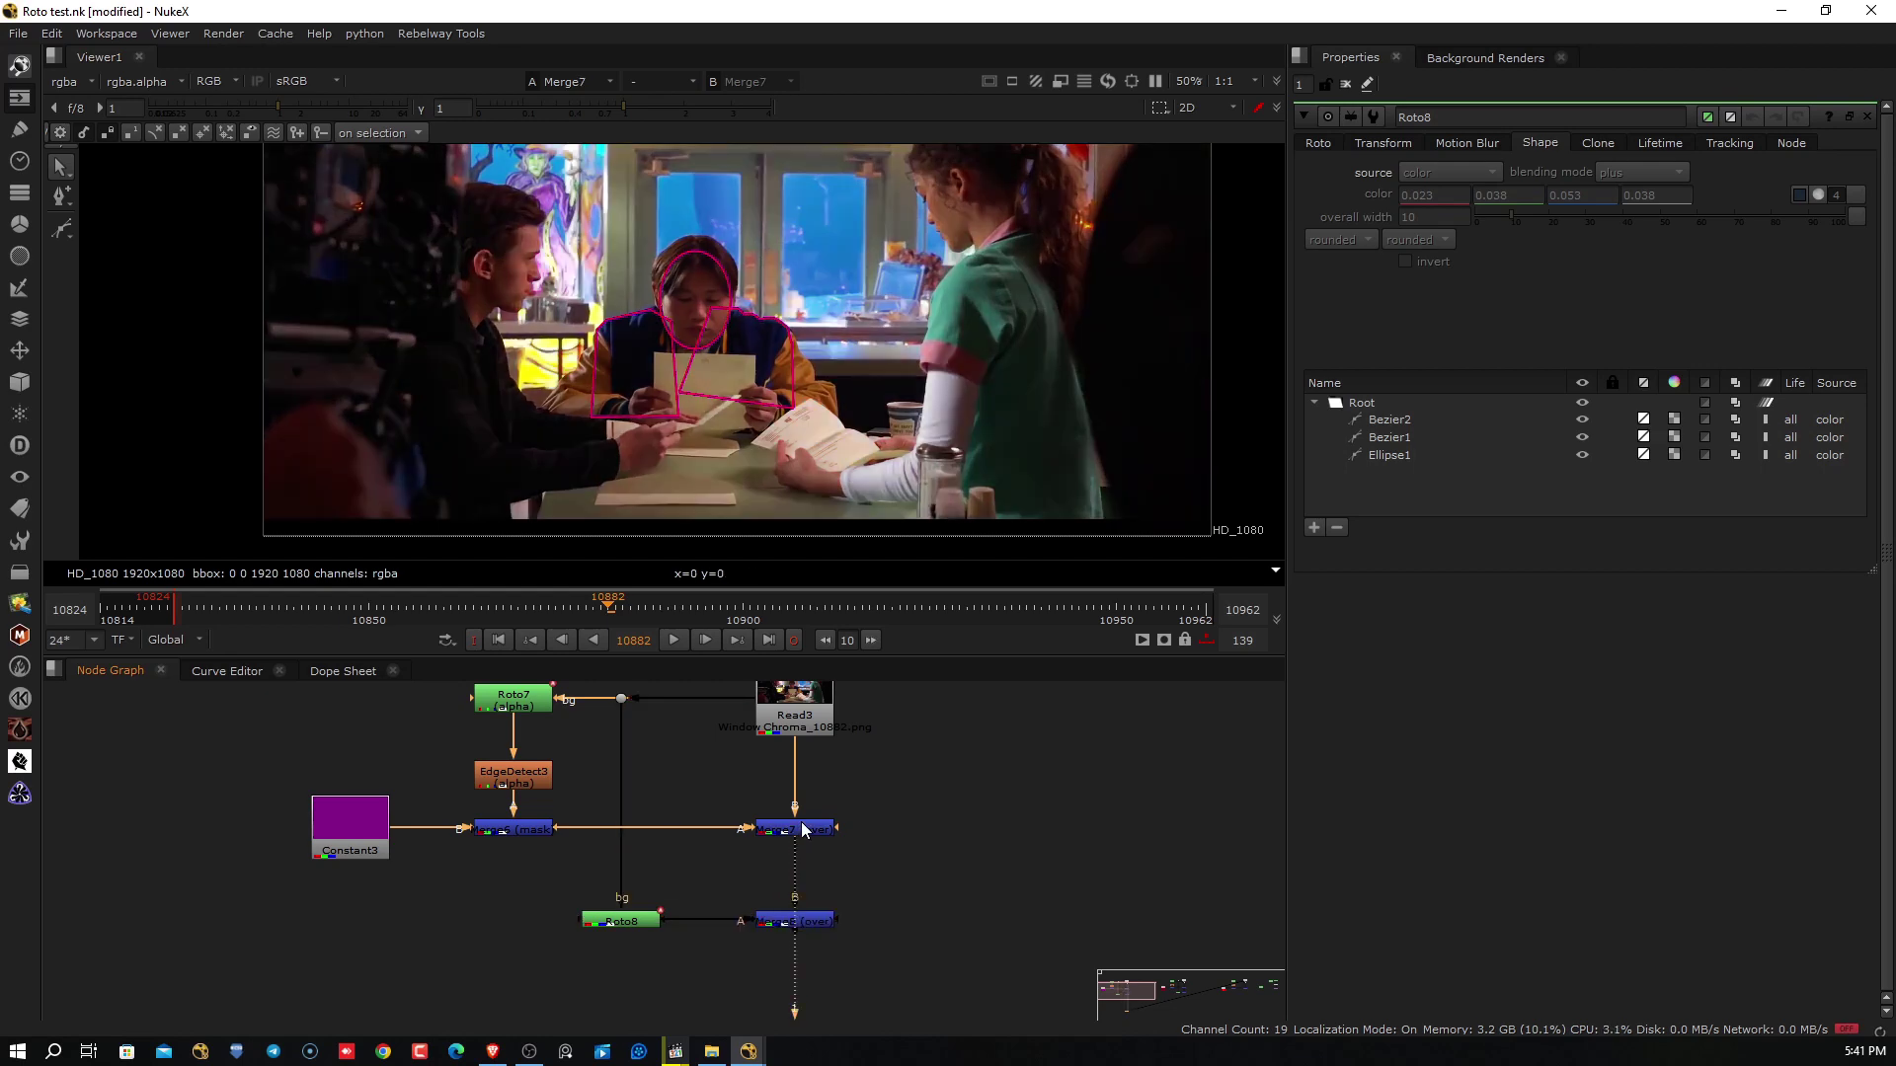
# Set the premultiply option of Roto8 to rgba so its tint stays confined to the shapes
pyautogui.click(595, 925)
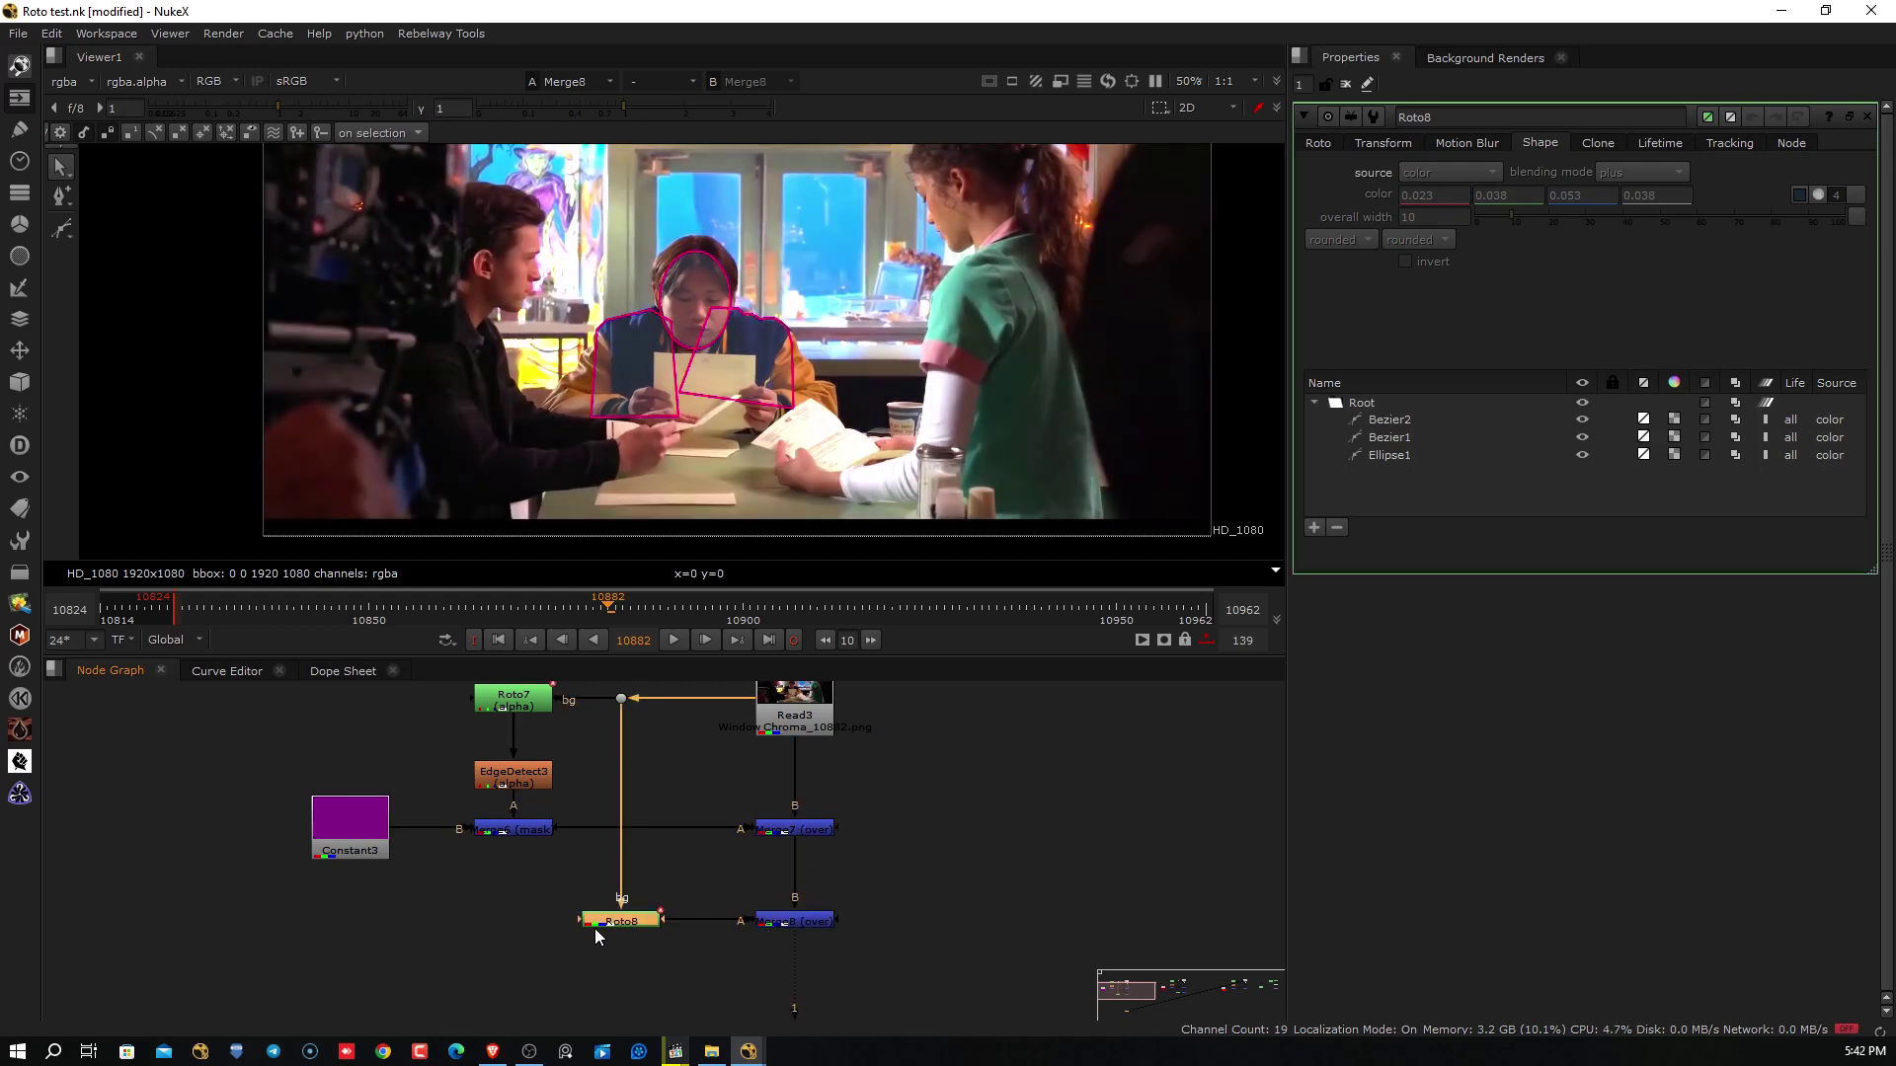
pyautogui.click(805, 920)
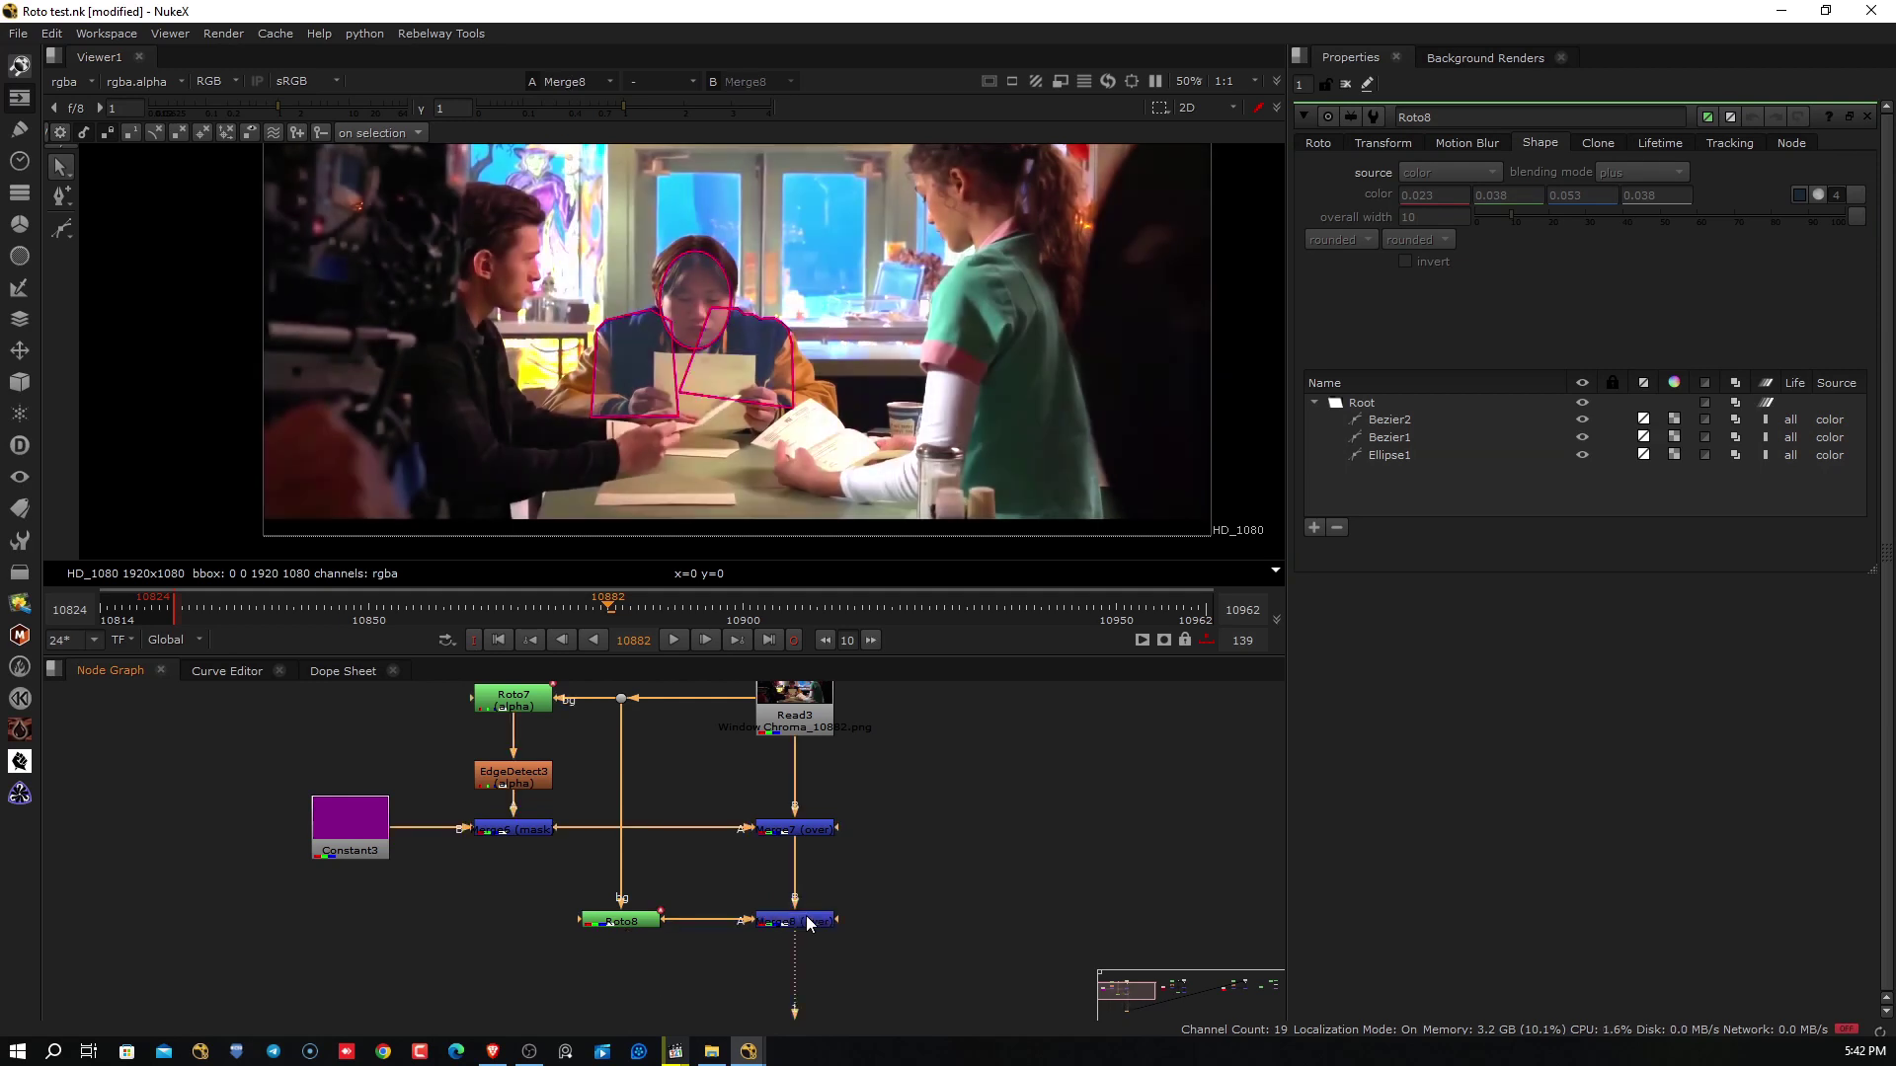
pyautogui.click(619, 923)
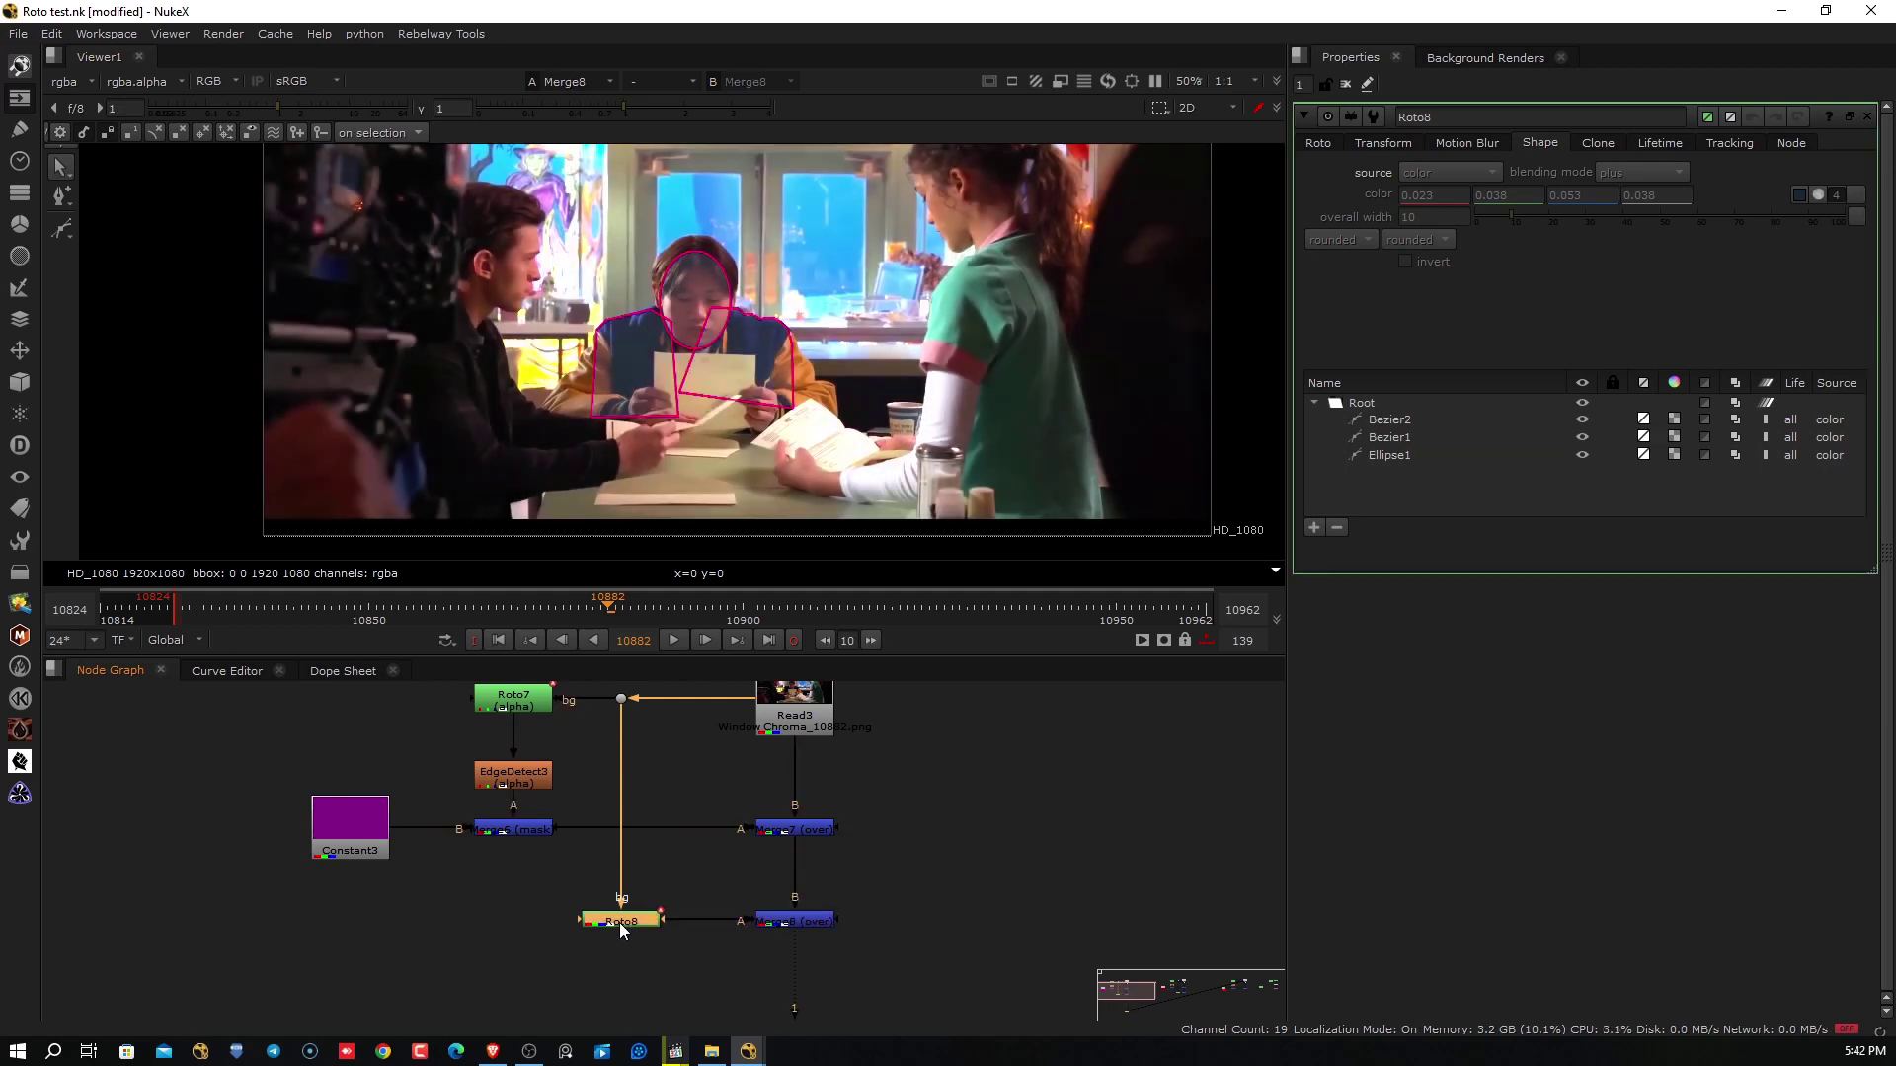
pyautogui.click(1318, 143)
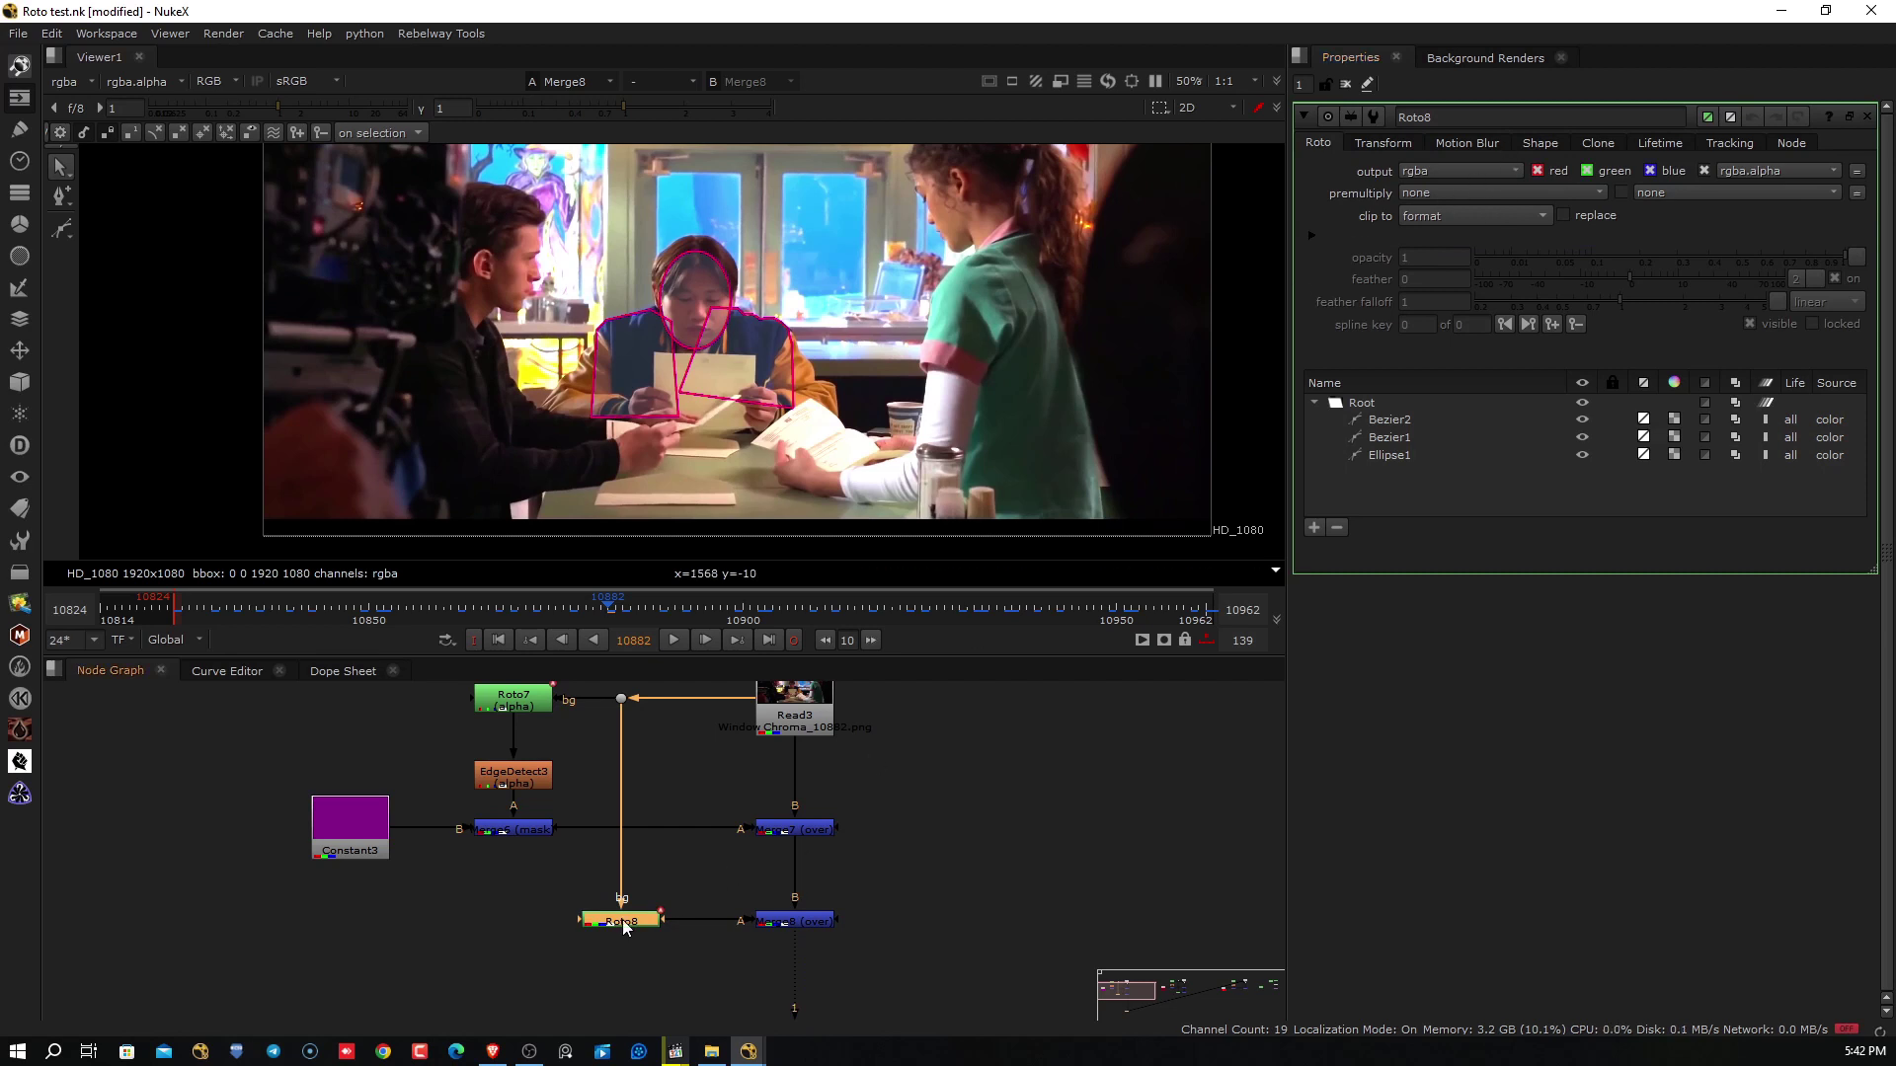
pyautogui.click(1465, 193)
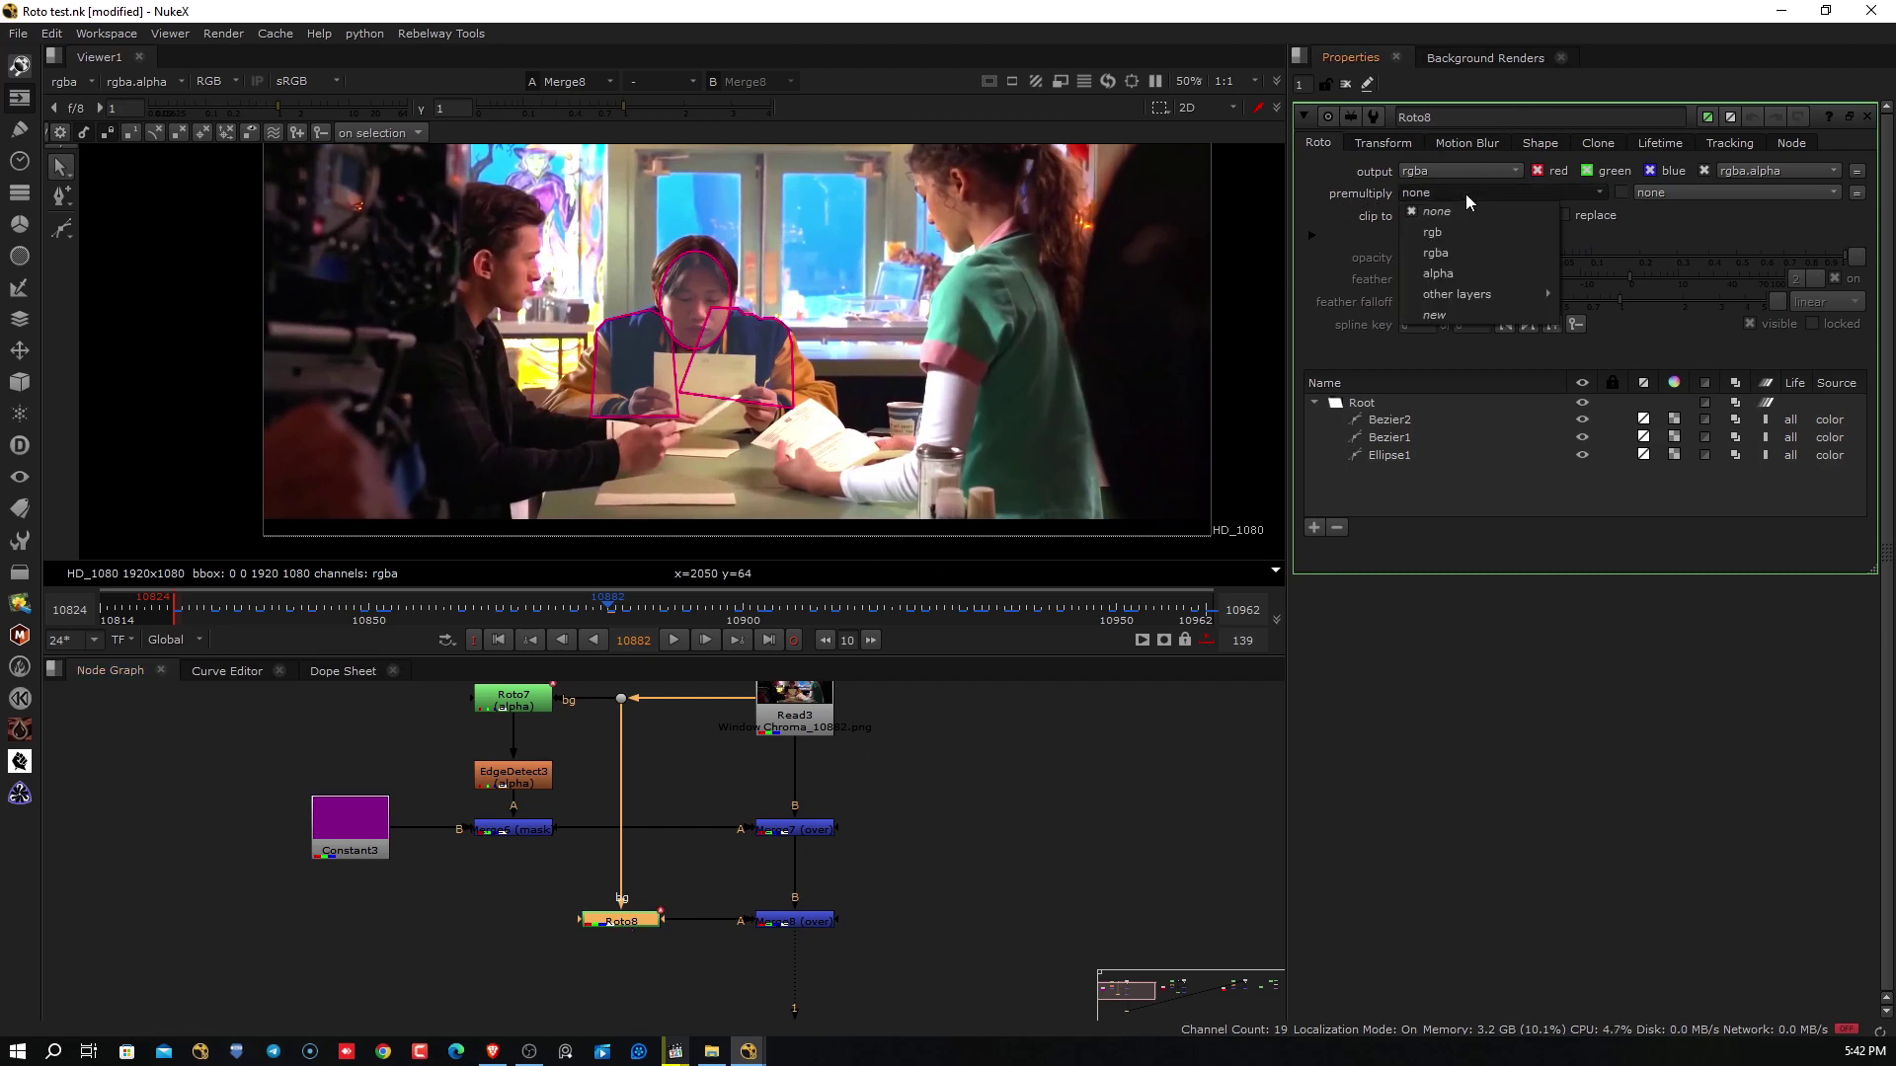
pyautogui.click(1462, 252)
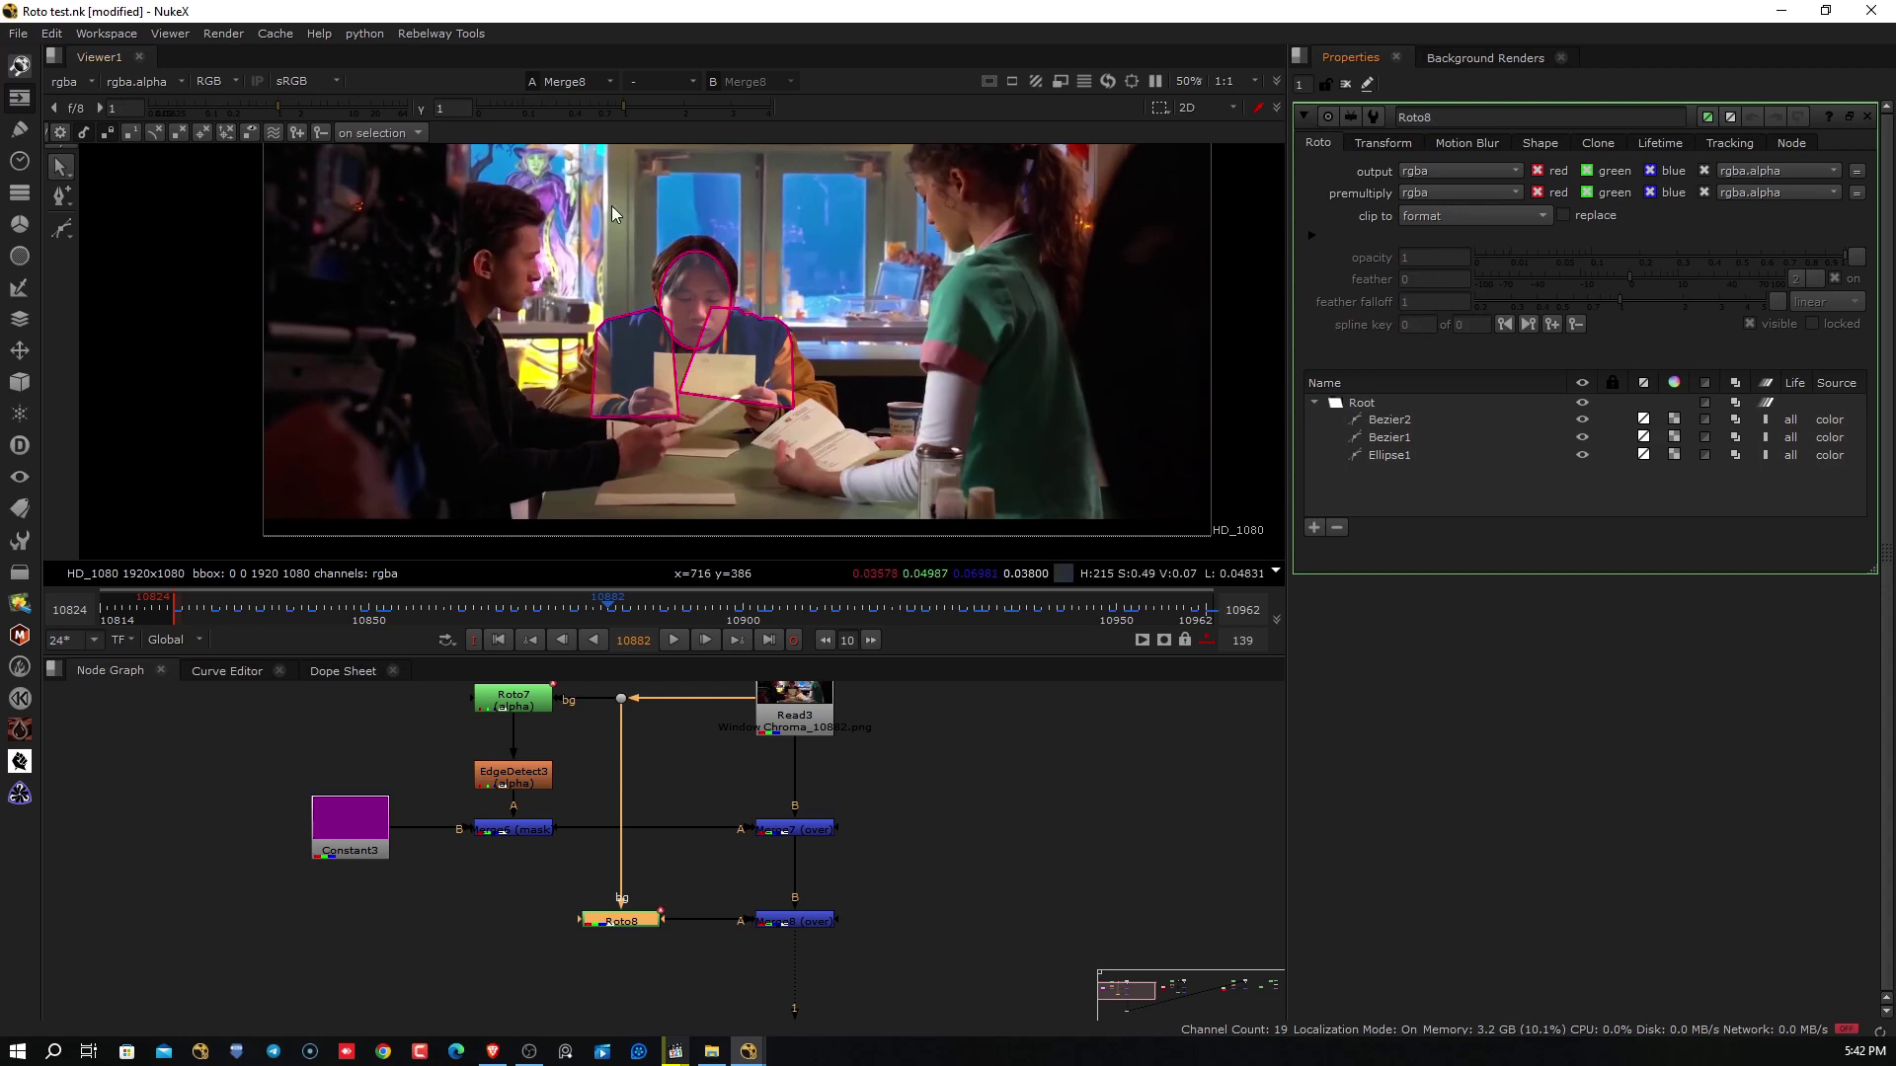
# Compare the Merge7 and Merge8 outputs in the viewer to check the premultiplied fill, ending on Merge8
pyautogui.click(820, 832)
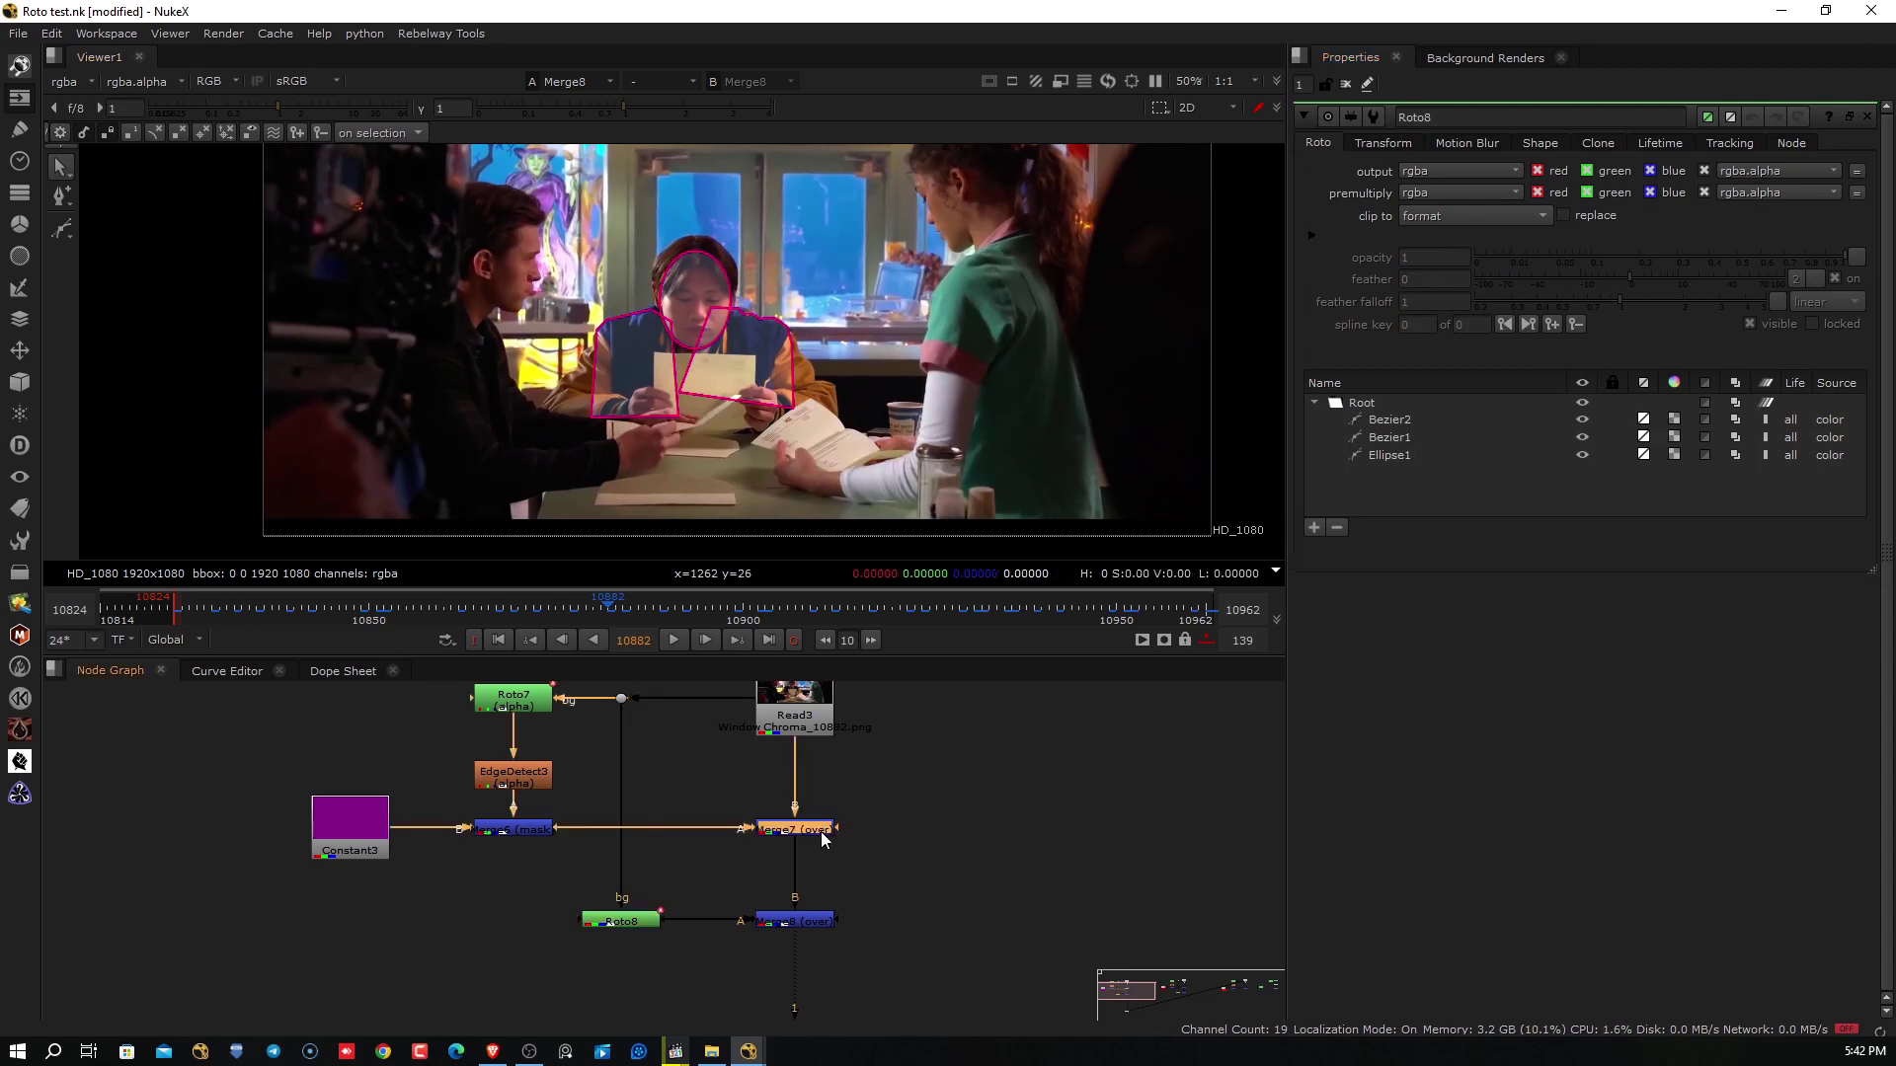
pyautogui.press('1')
pyautogui.click(811, 925)
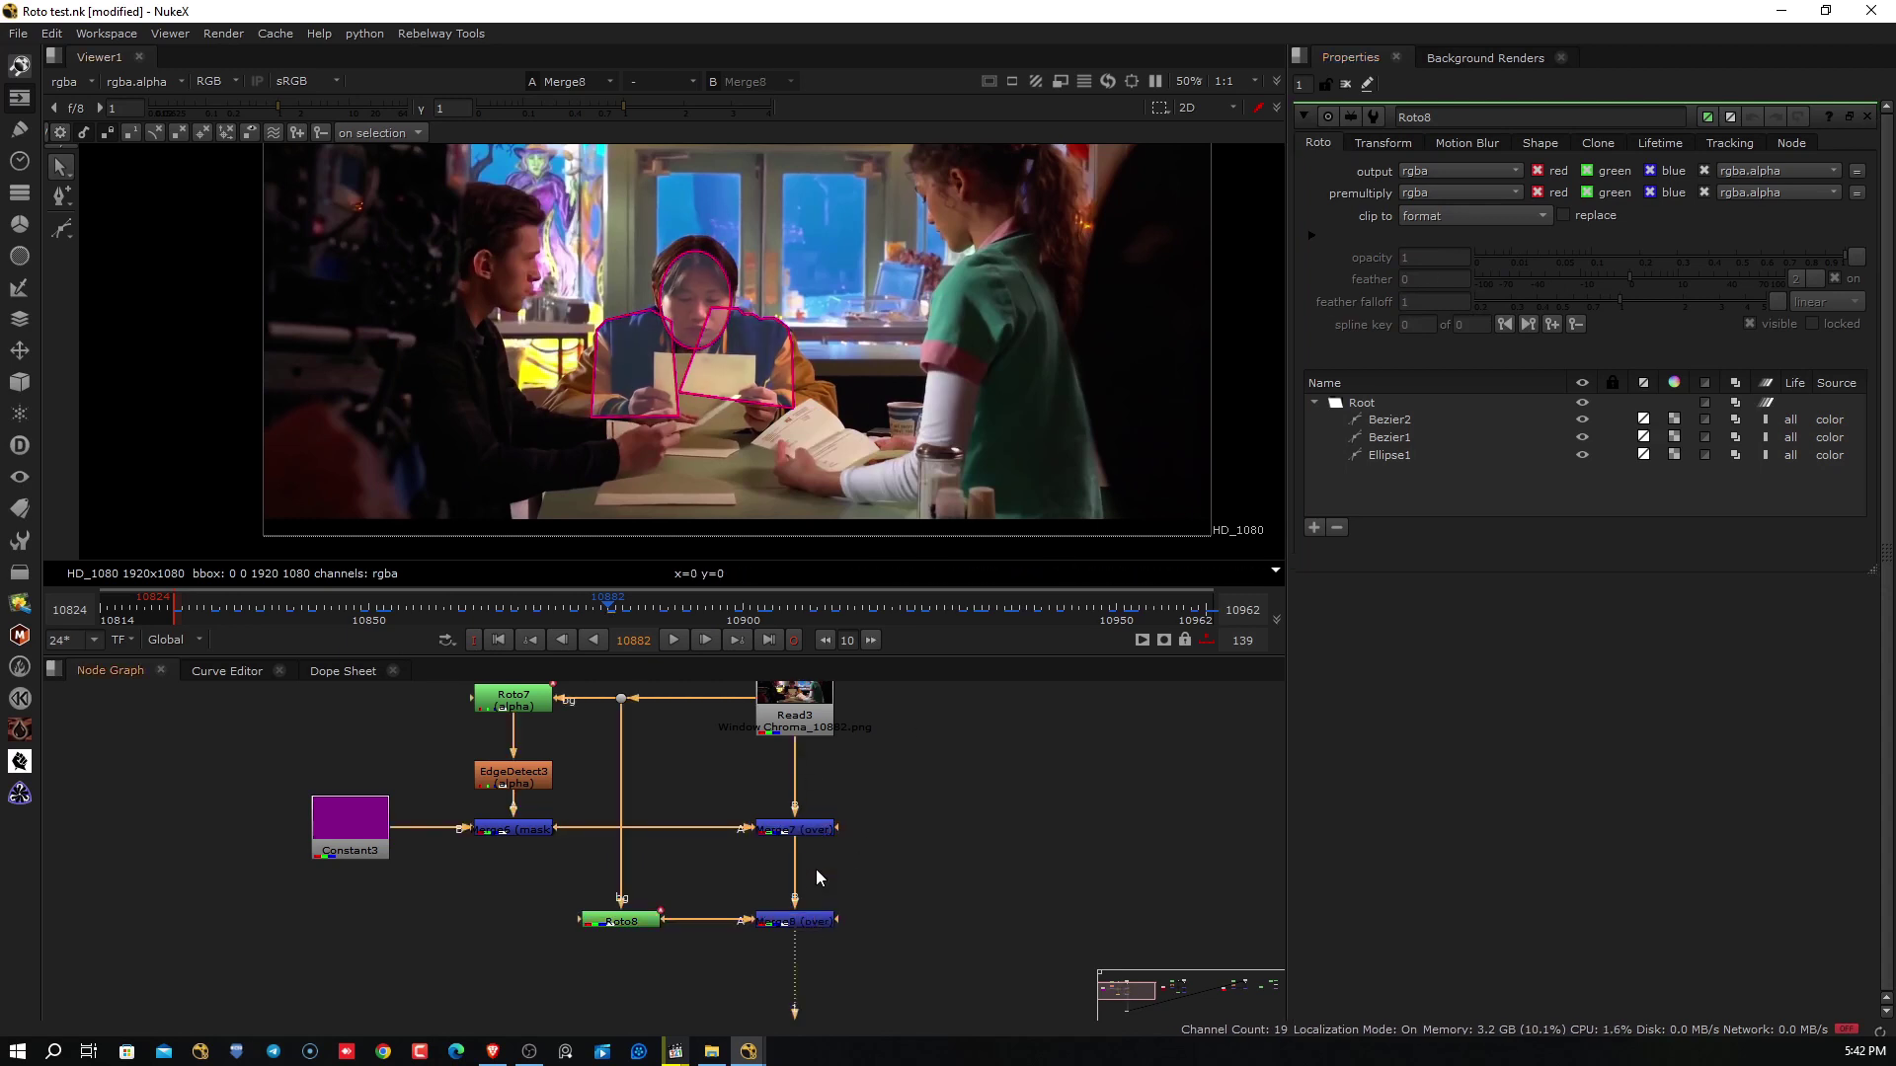
pyautogui.click(820, 834)
pyautogui.click(817, 922)
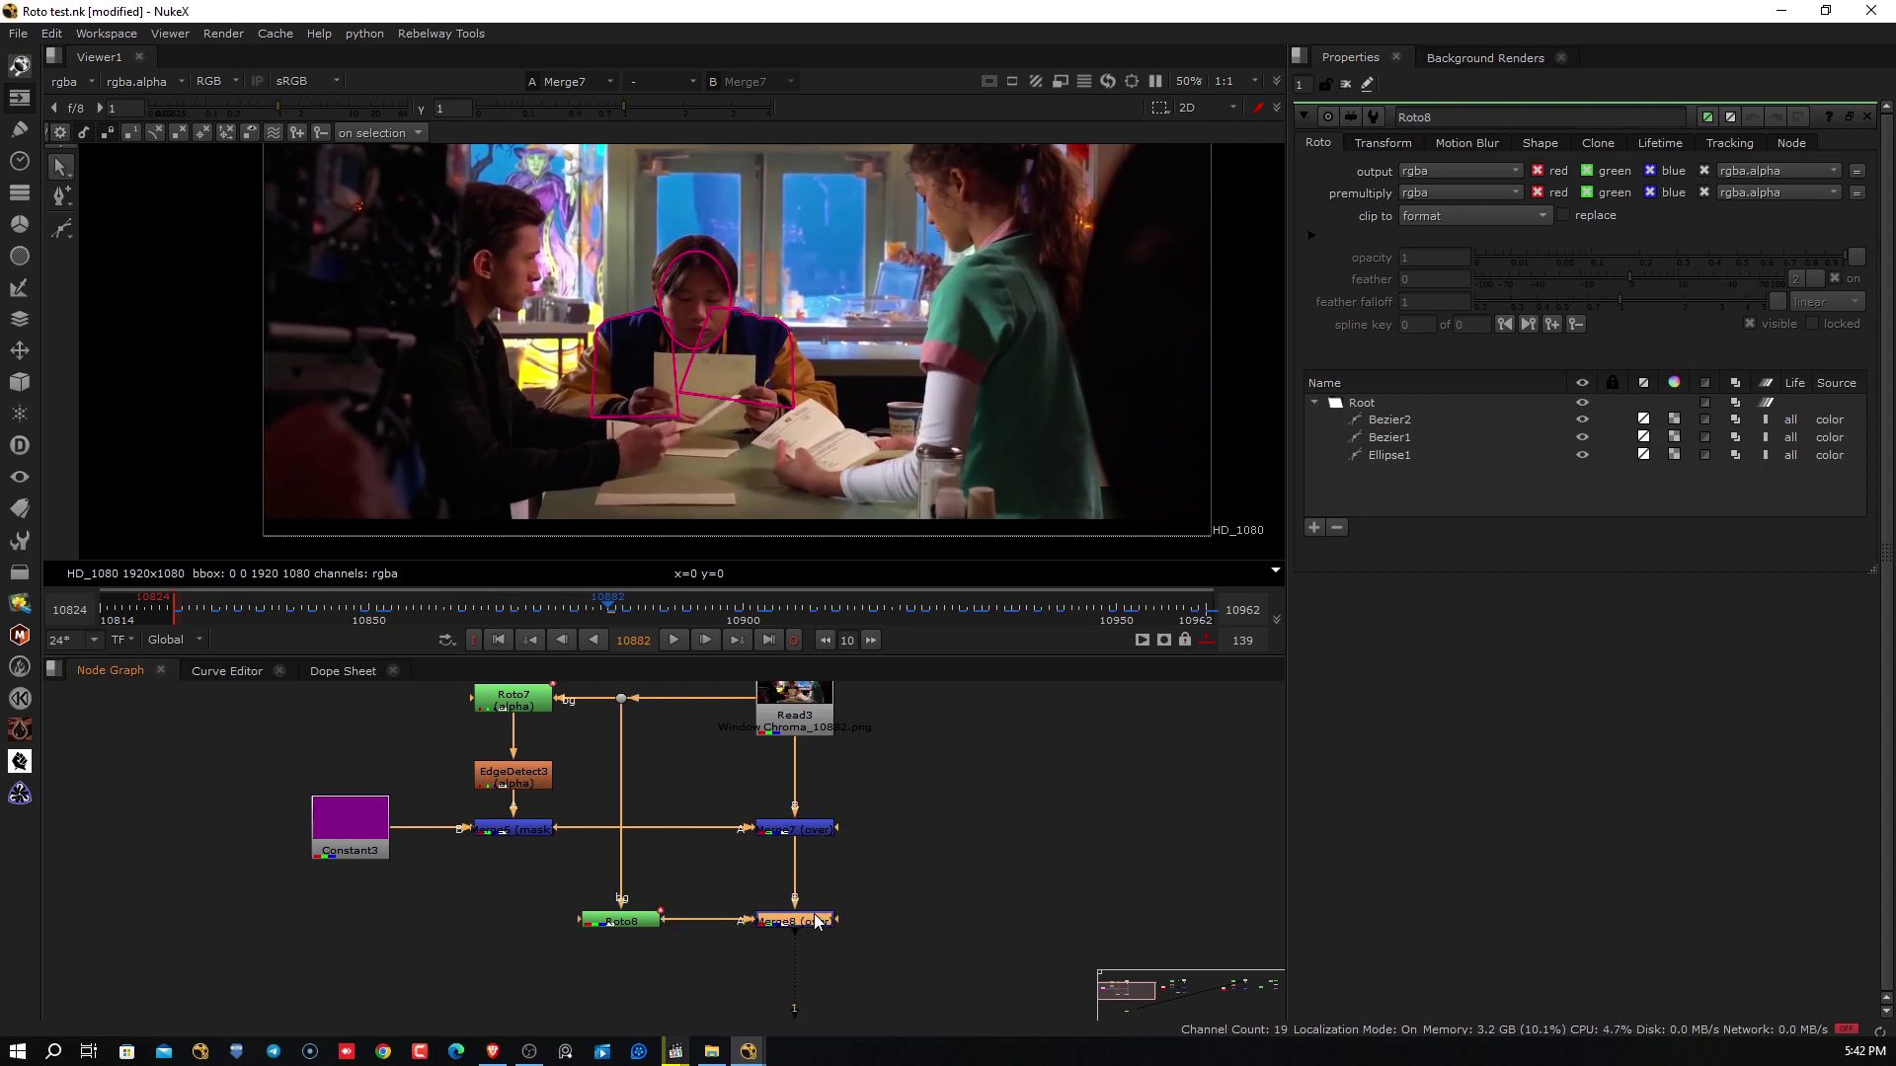
pyautogui.press('1')
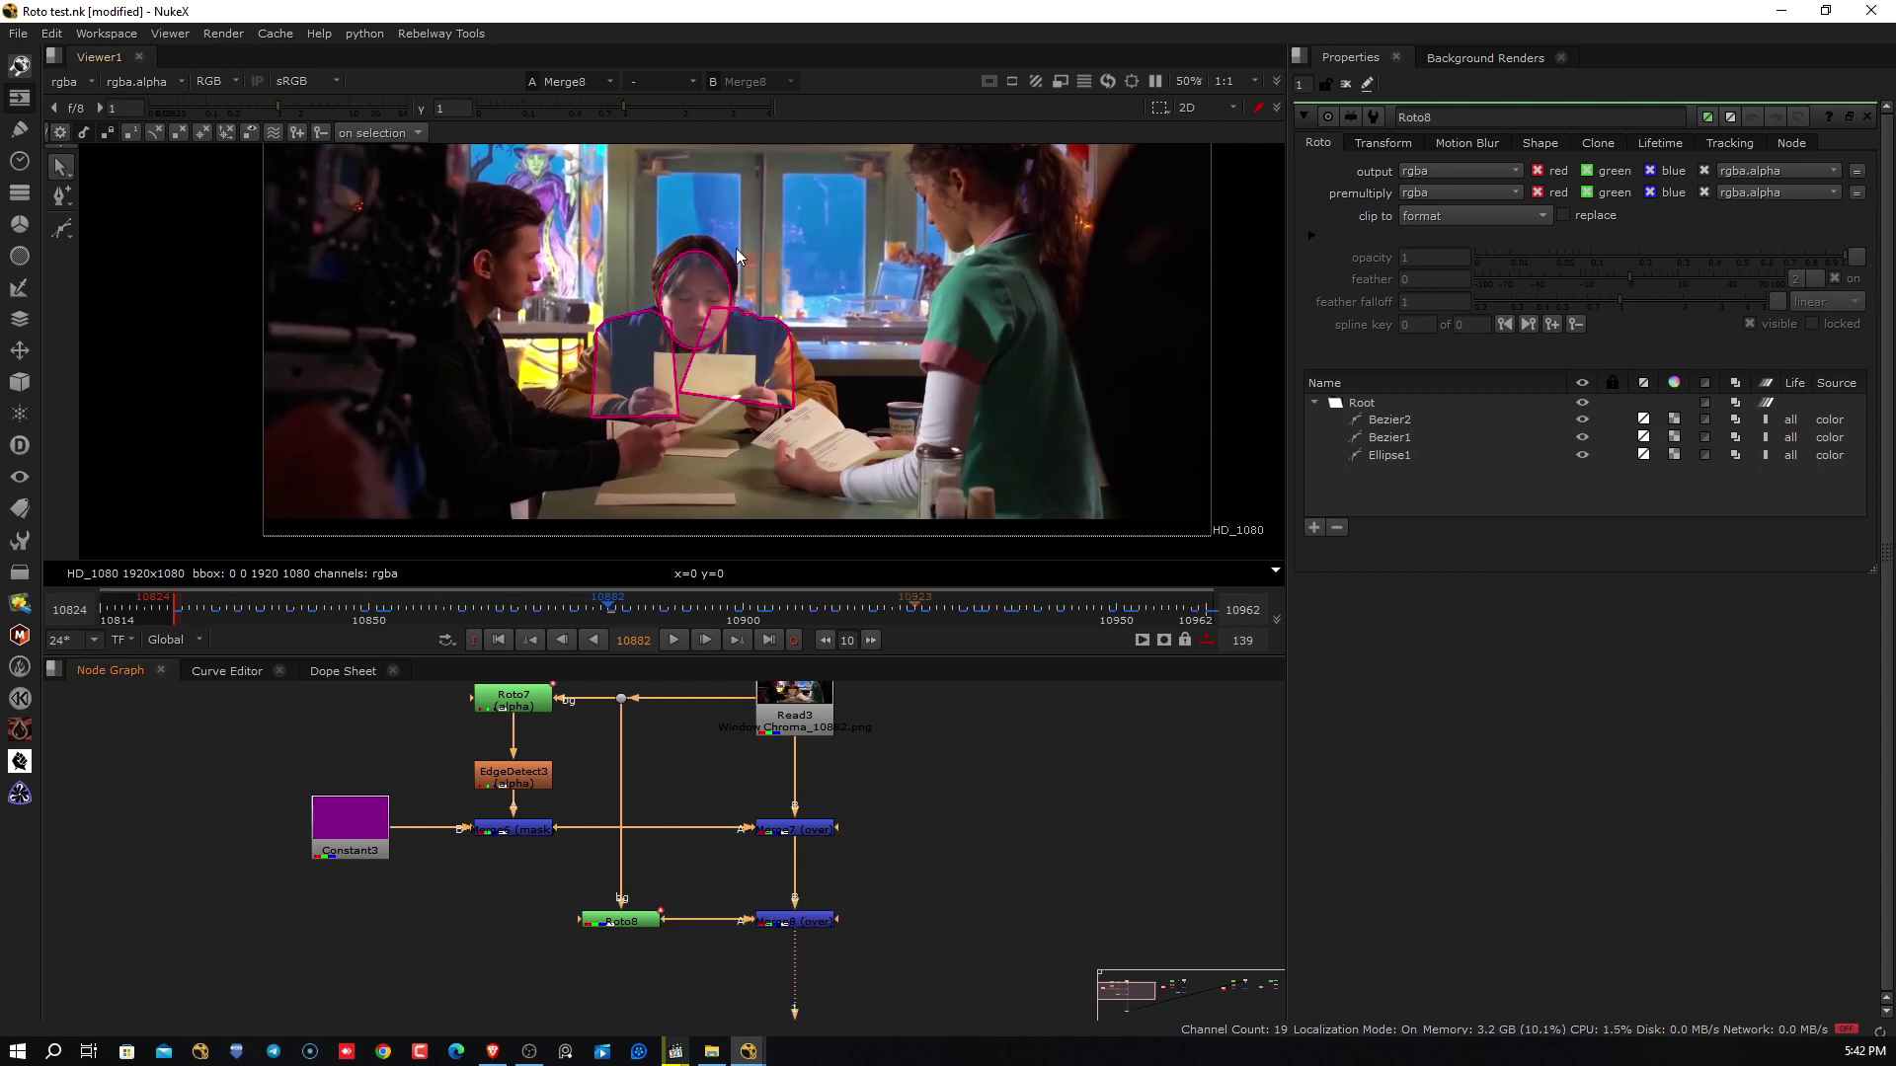
# Close the Roto8 properties and scrub the footage to frame 10932 to check the outlines and tinted fill in motion
pyautogui.click(1345, 84)
pyautogui.scroll(-1, 934, 341)
pyautogui.moveTo(934, 342); pyautogui.dragTo(875, 393, button='middle')
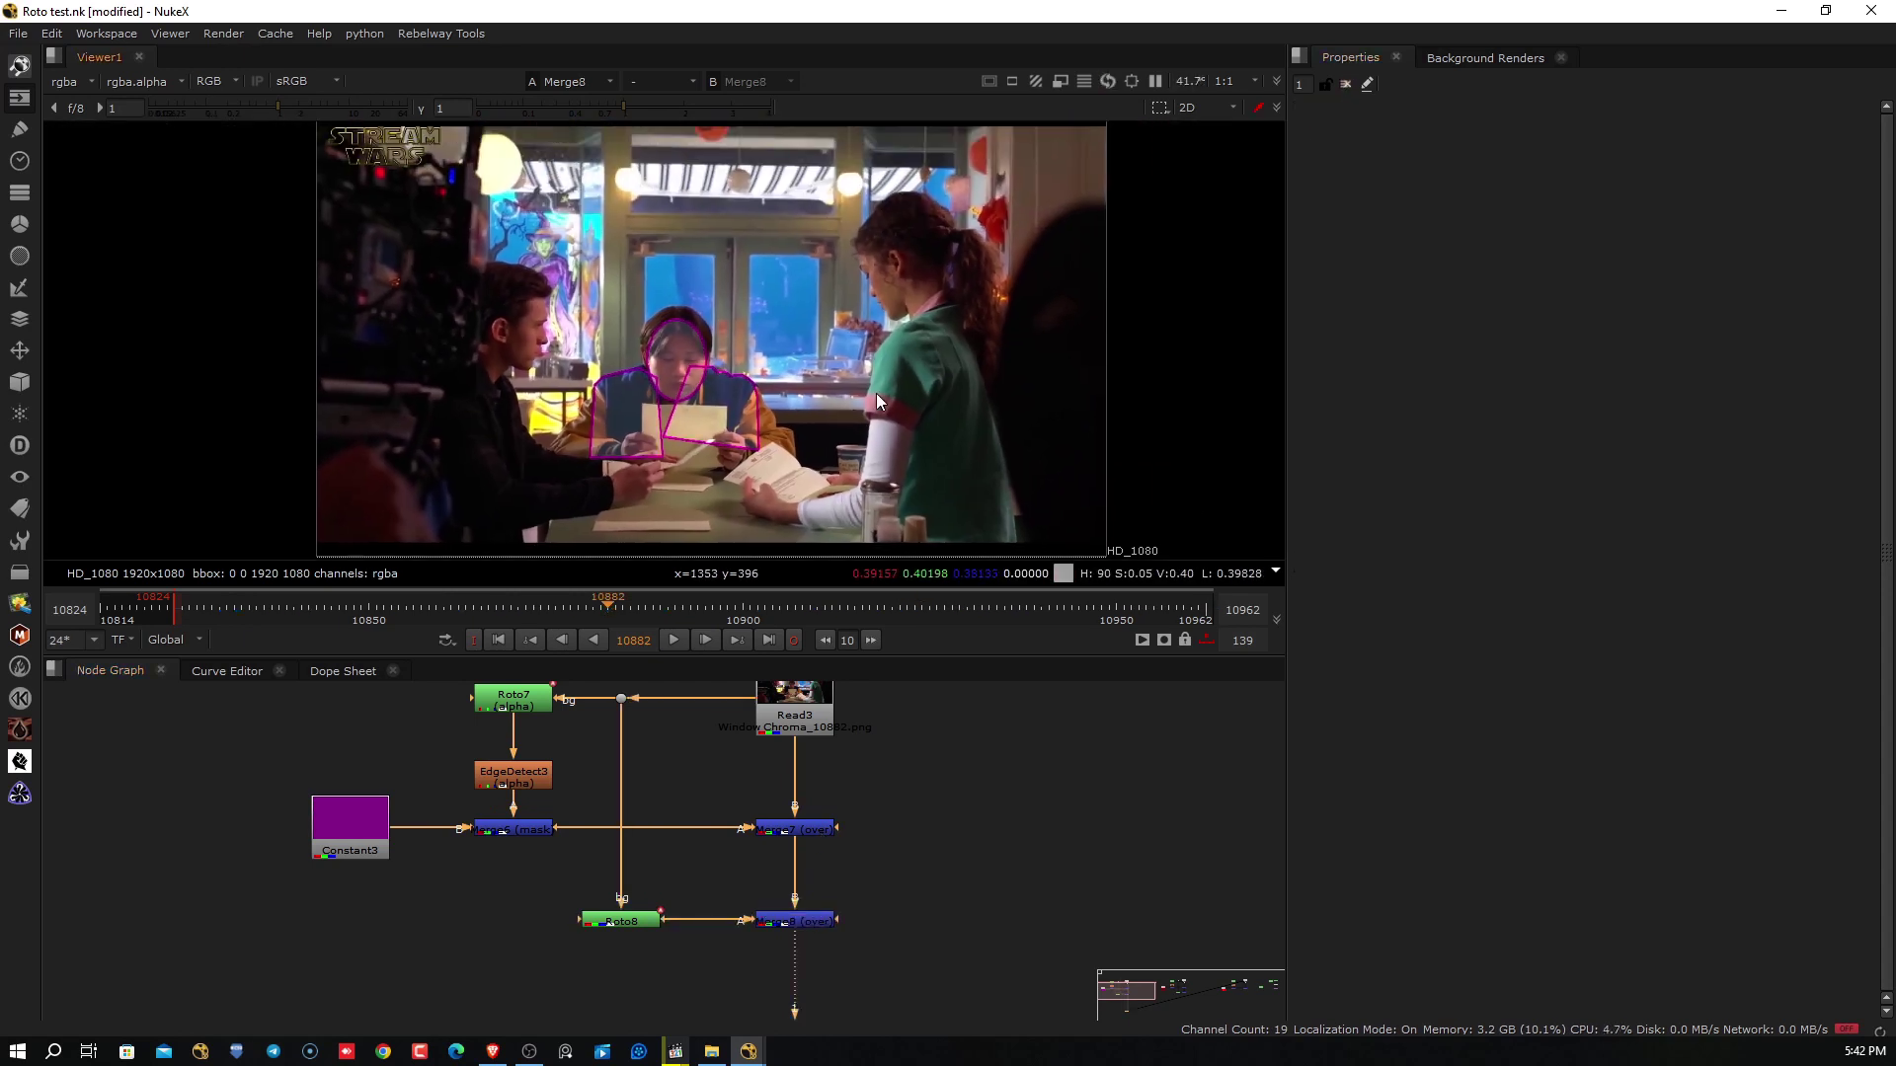
pyautogui.scroll(-2, 875, 391)
pyautogui.scroll(1, 875, 388)
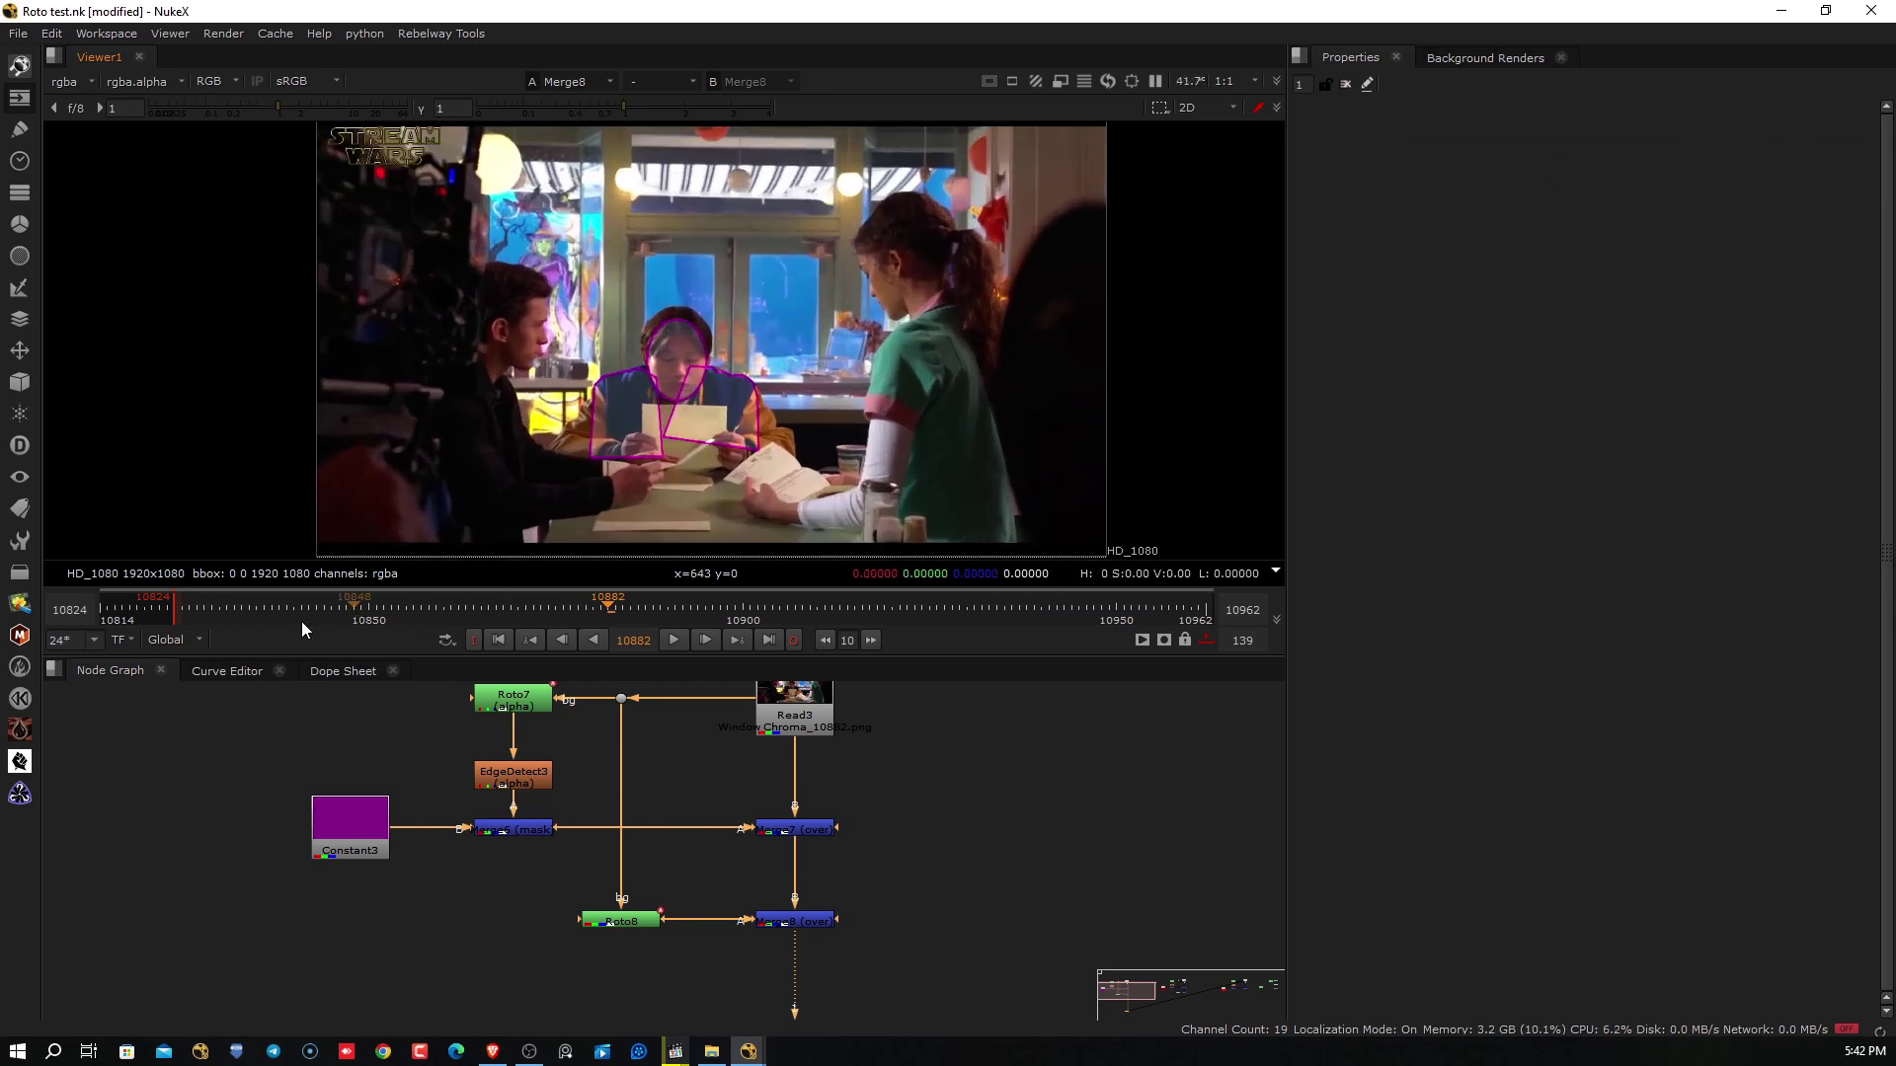
pyautogui.moveTo(273, 620); pyautogui.dragTo(986, 600)
pyautogui.moveTo(873, 743); pyautogui.dragTo(868, 770, button='middle')
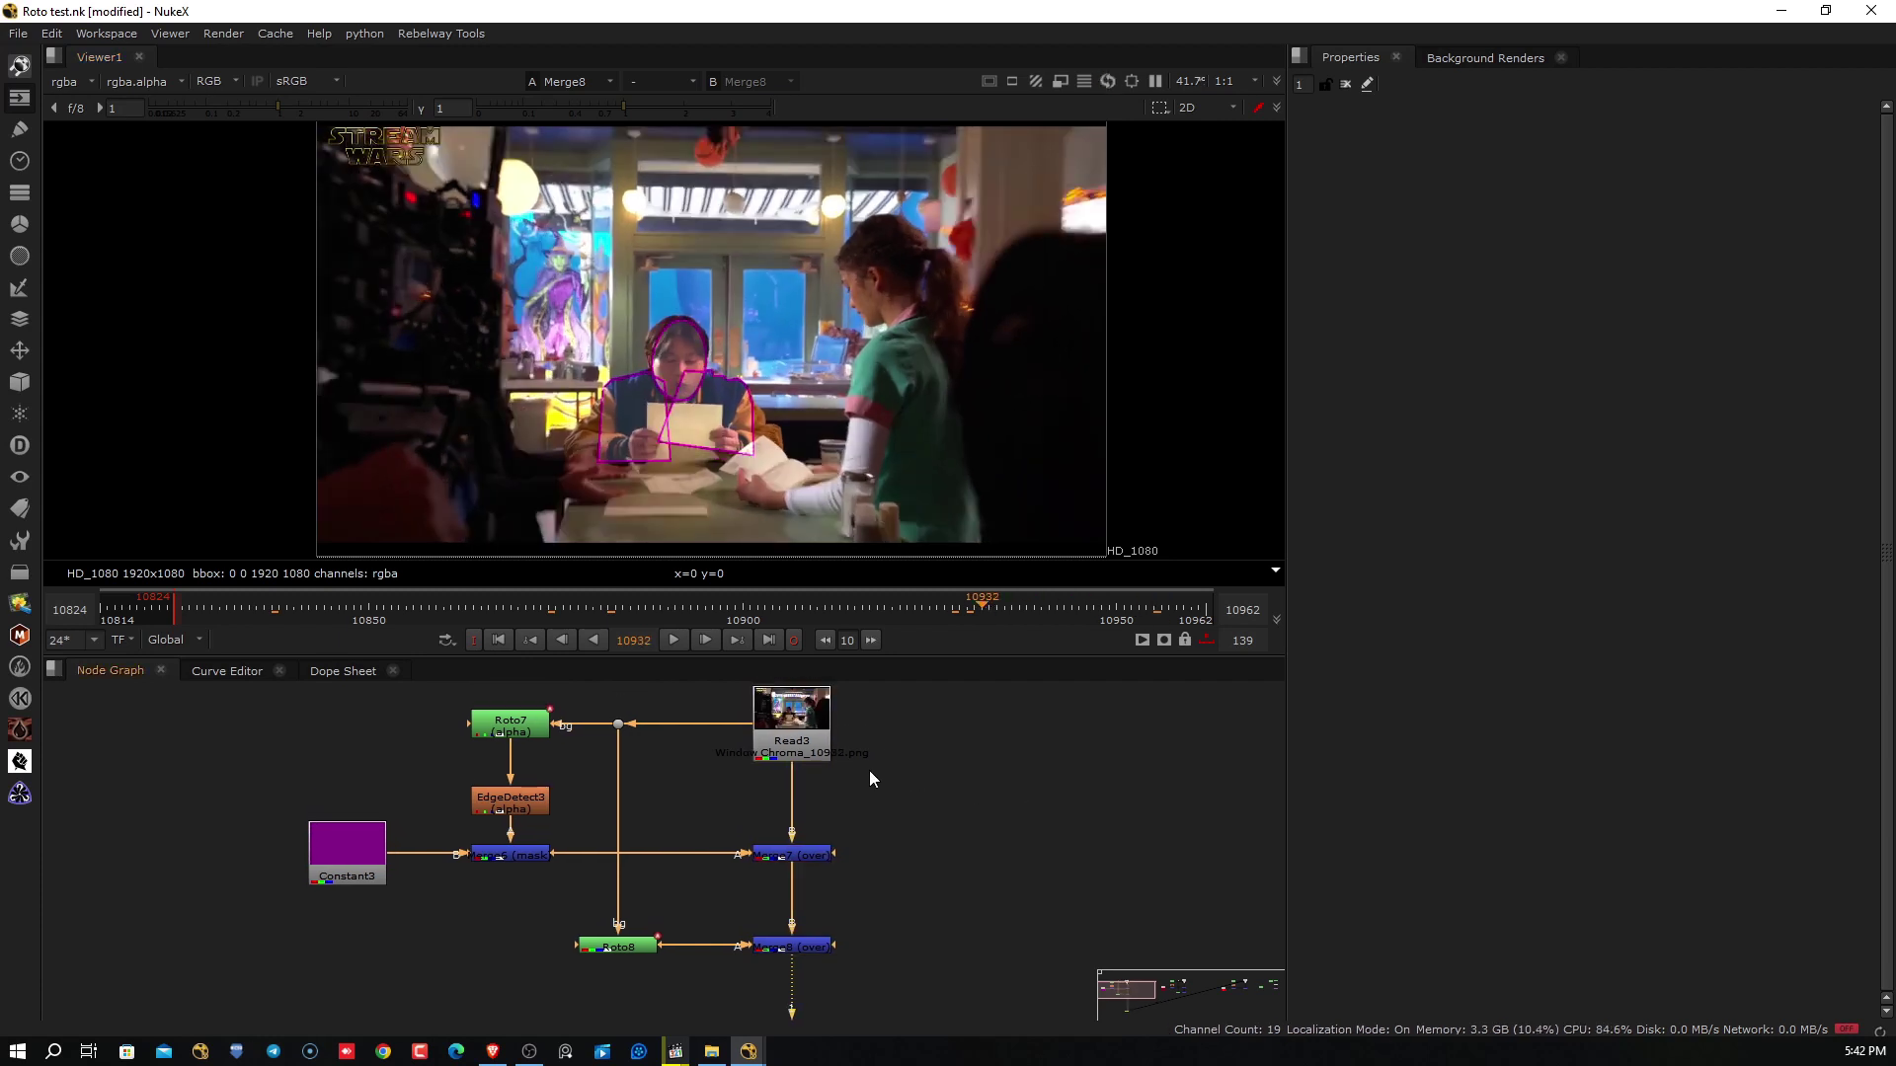